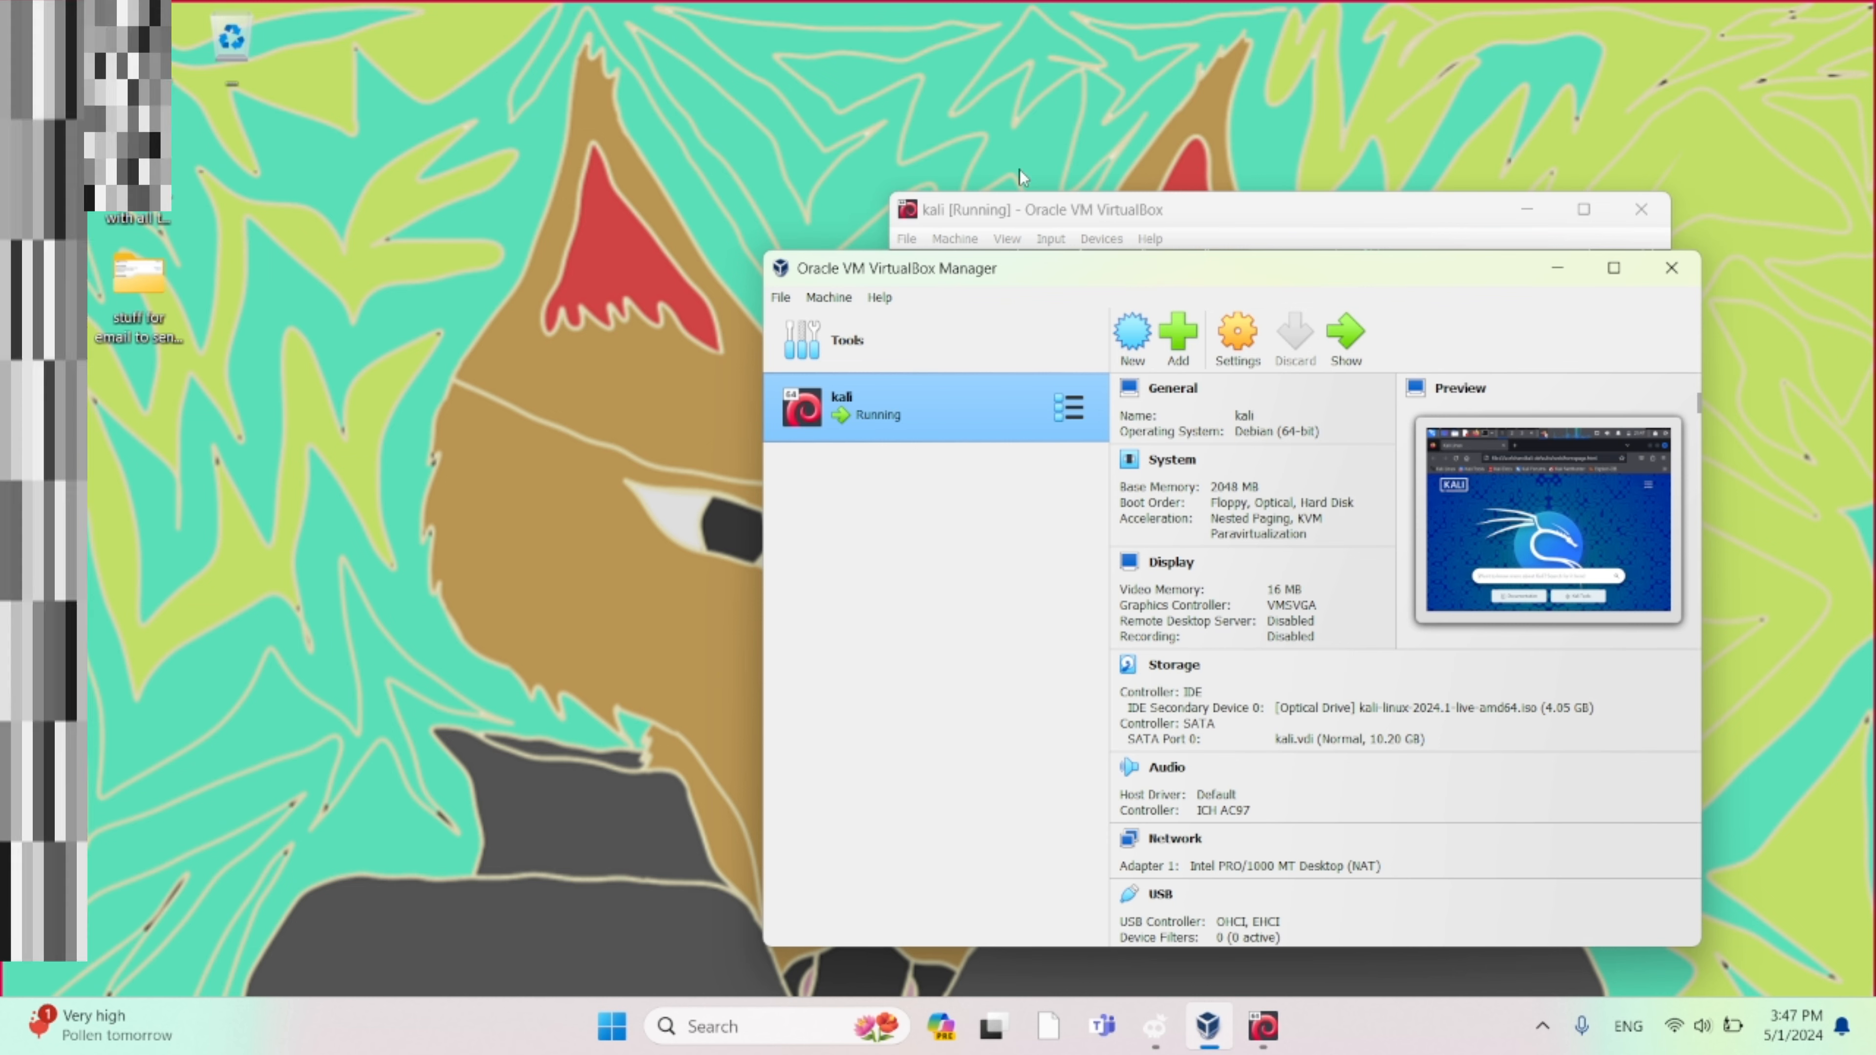
Open the kali machine's Shared Folders settings and start adding a new share.
drag(1114, 275, 798, 259)
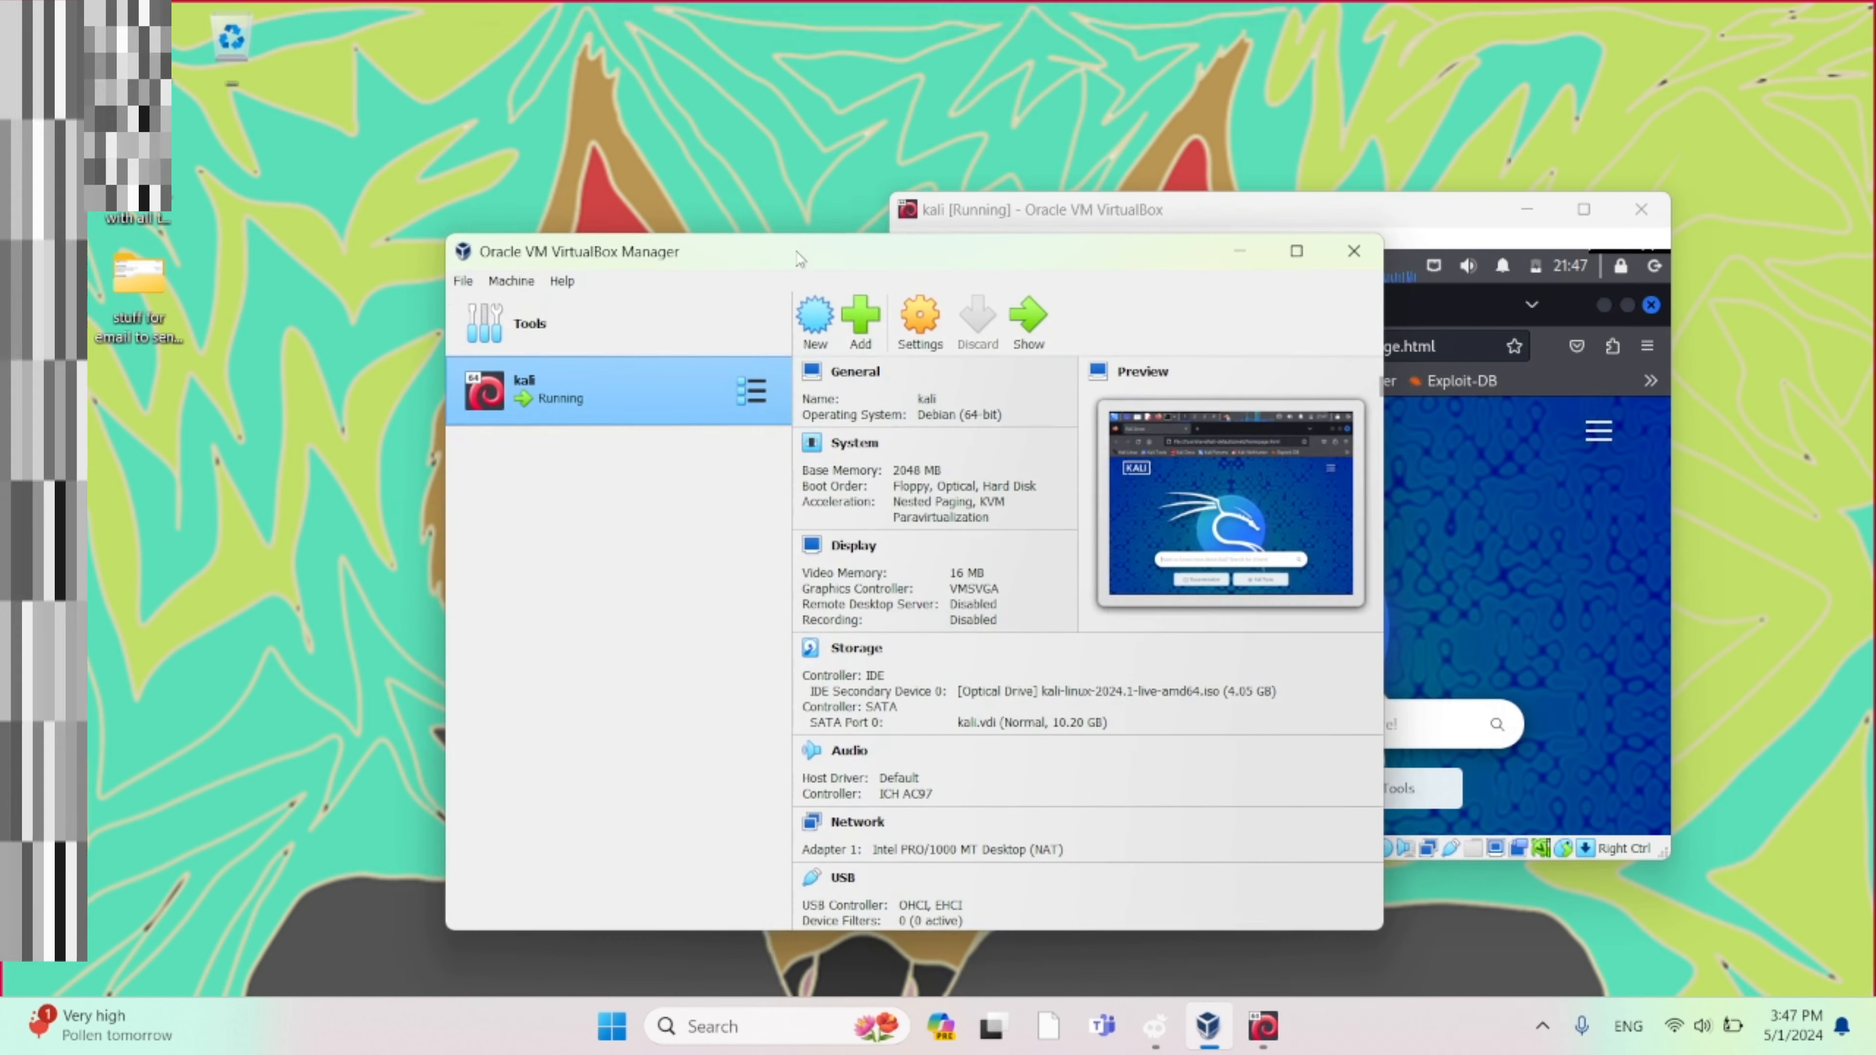
click(937, 317)
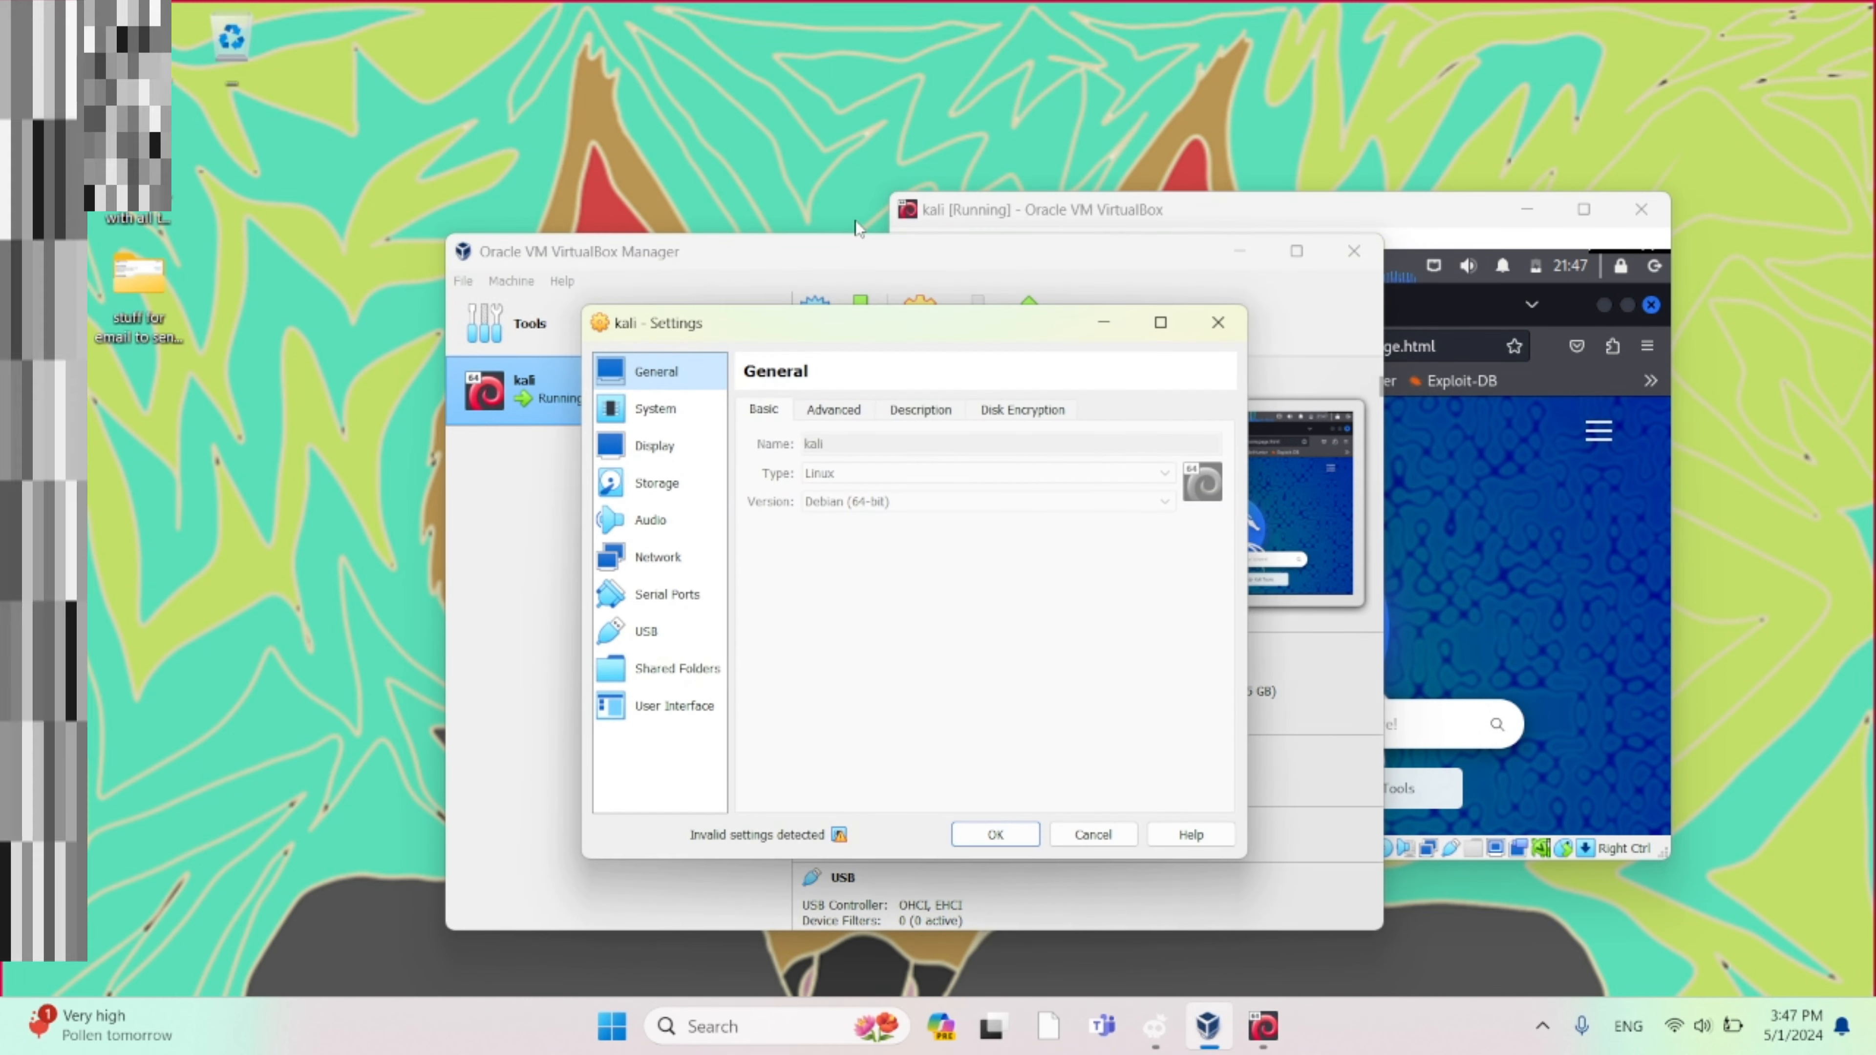
click(667, 668)
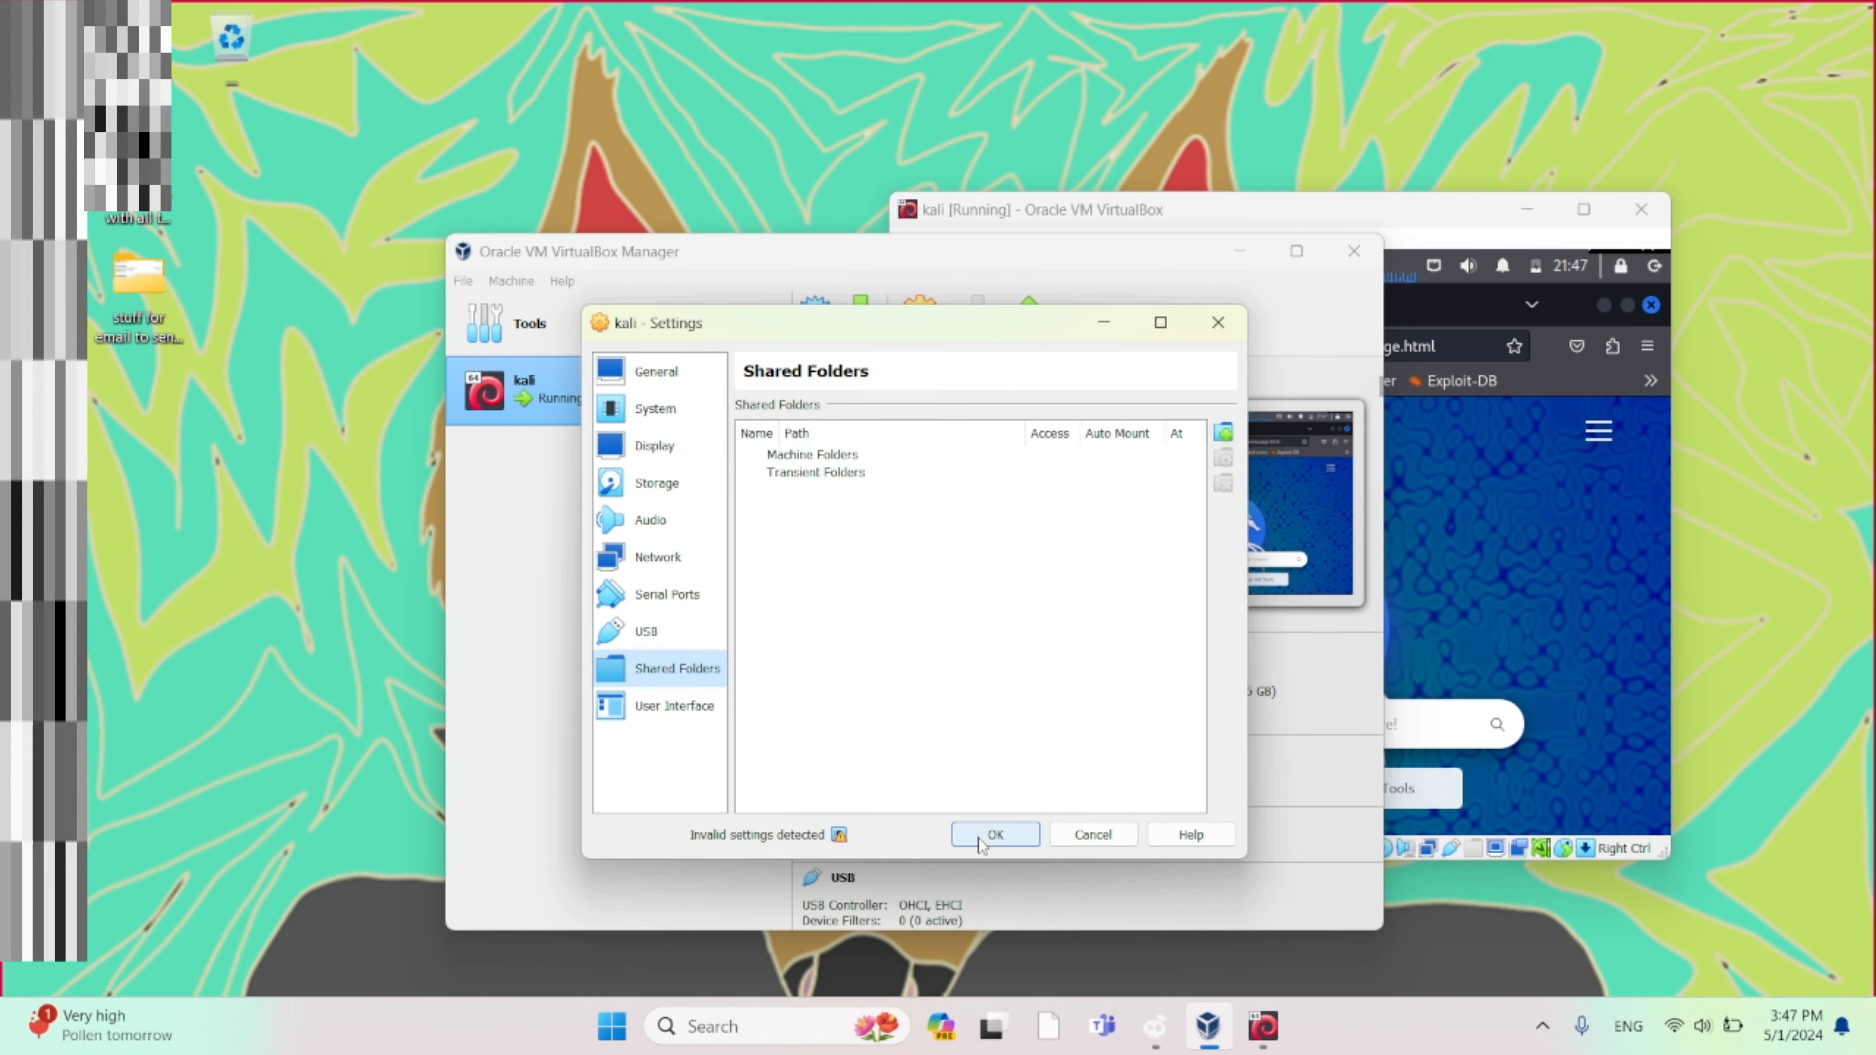
click(1224, 434)
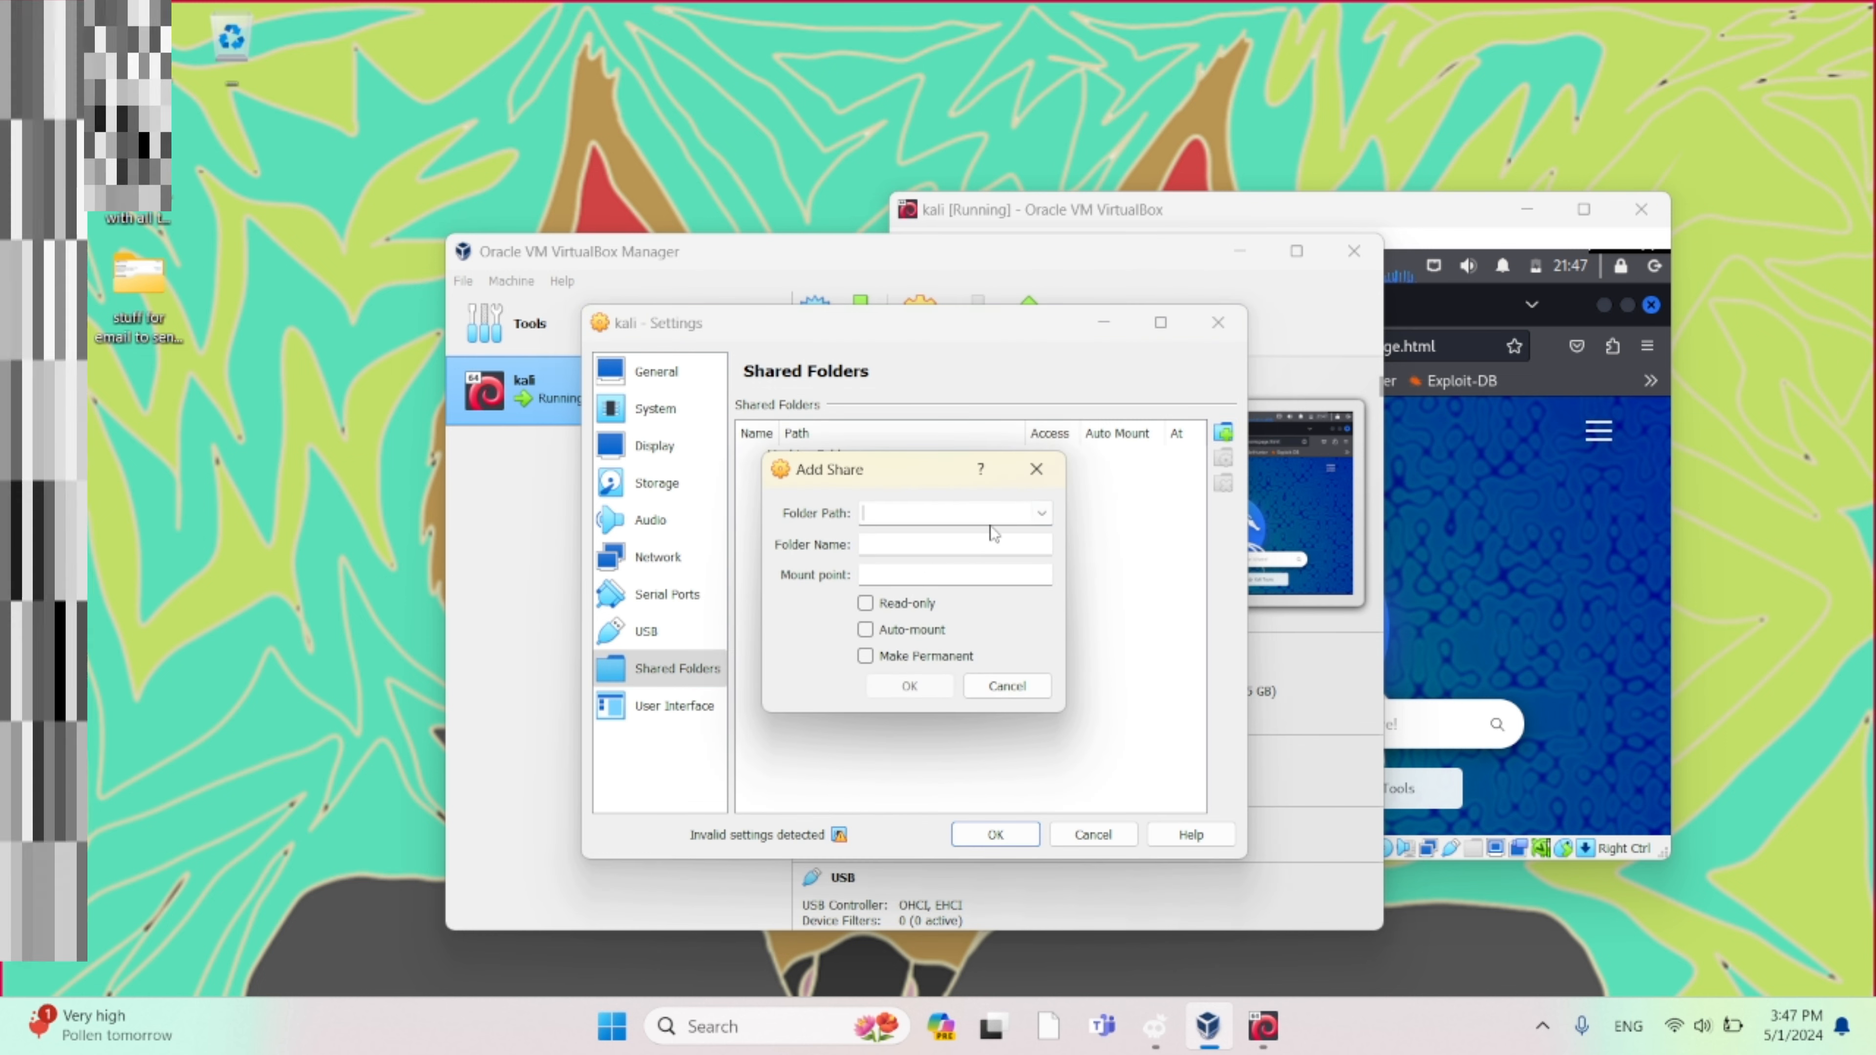
Create a folder named "shared vm folder" on the host's Desktop and choose it as the share's folder path.
click(1037, 516)
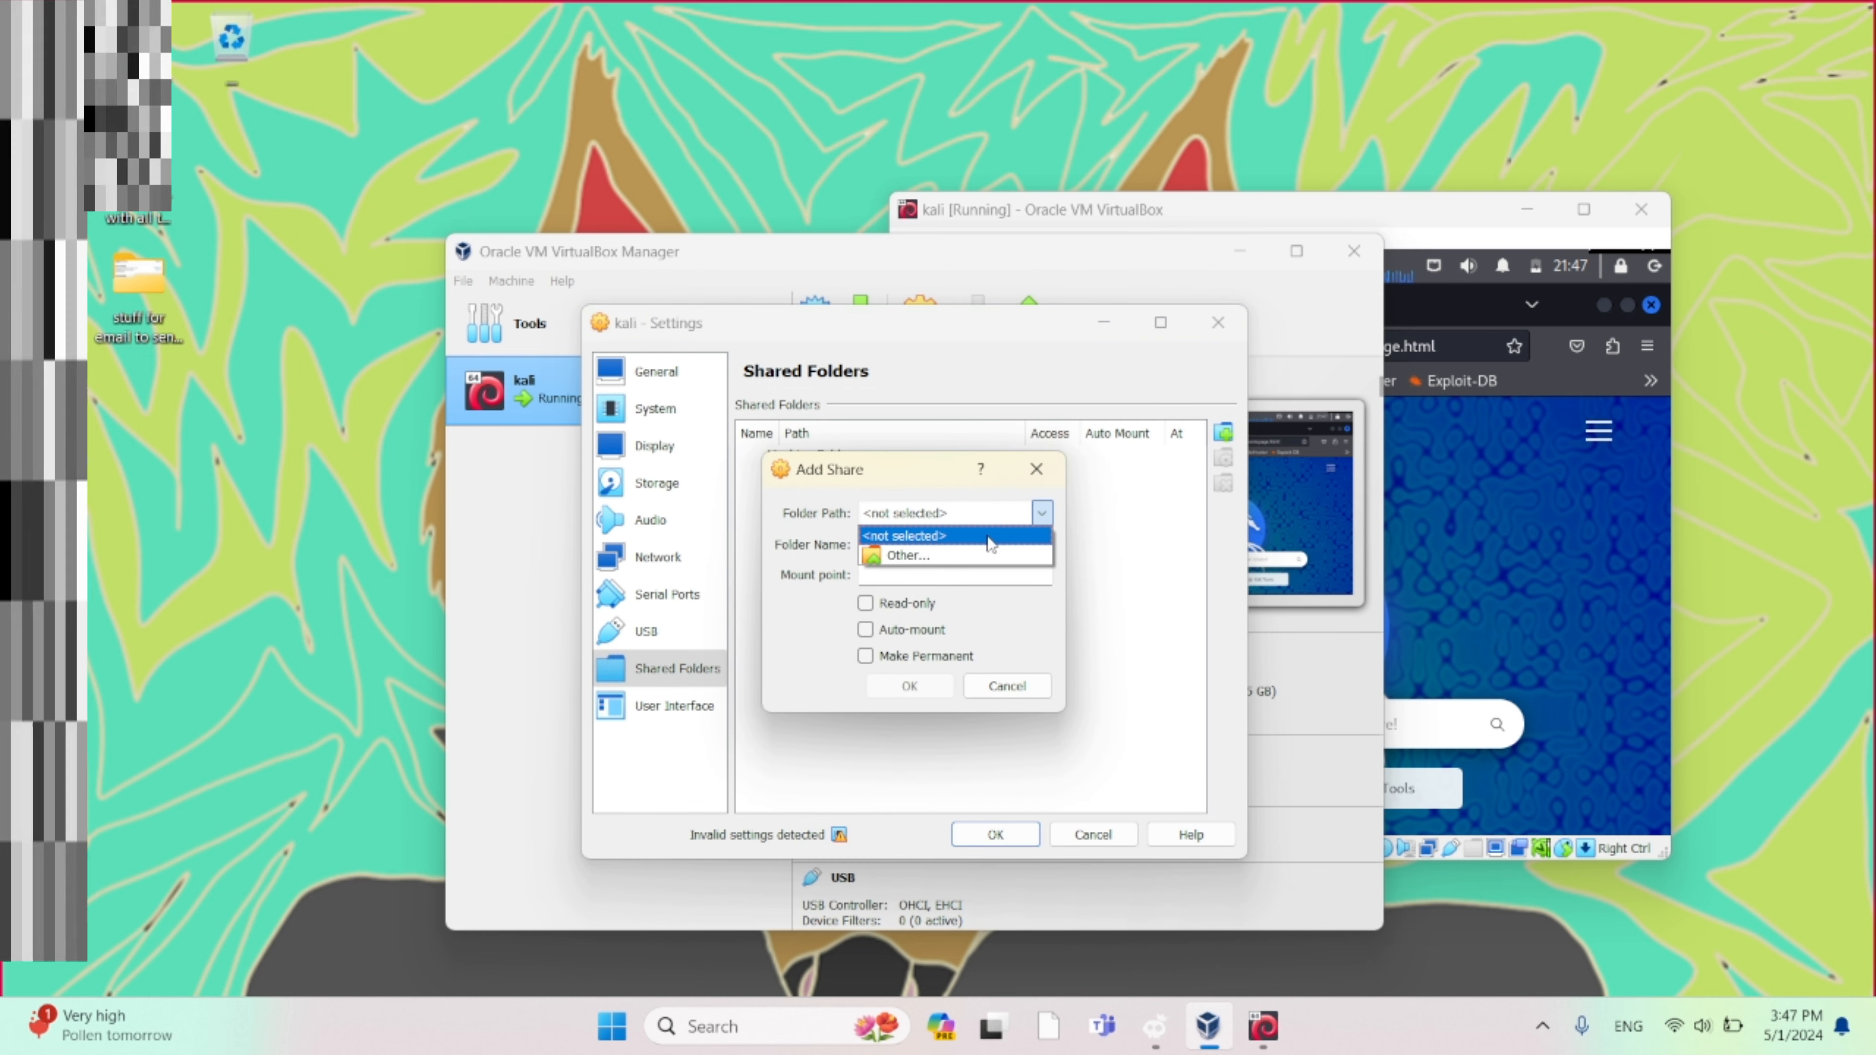
click(916, 557)
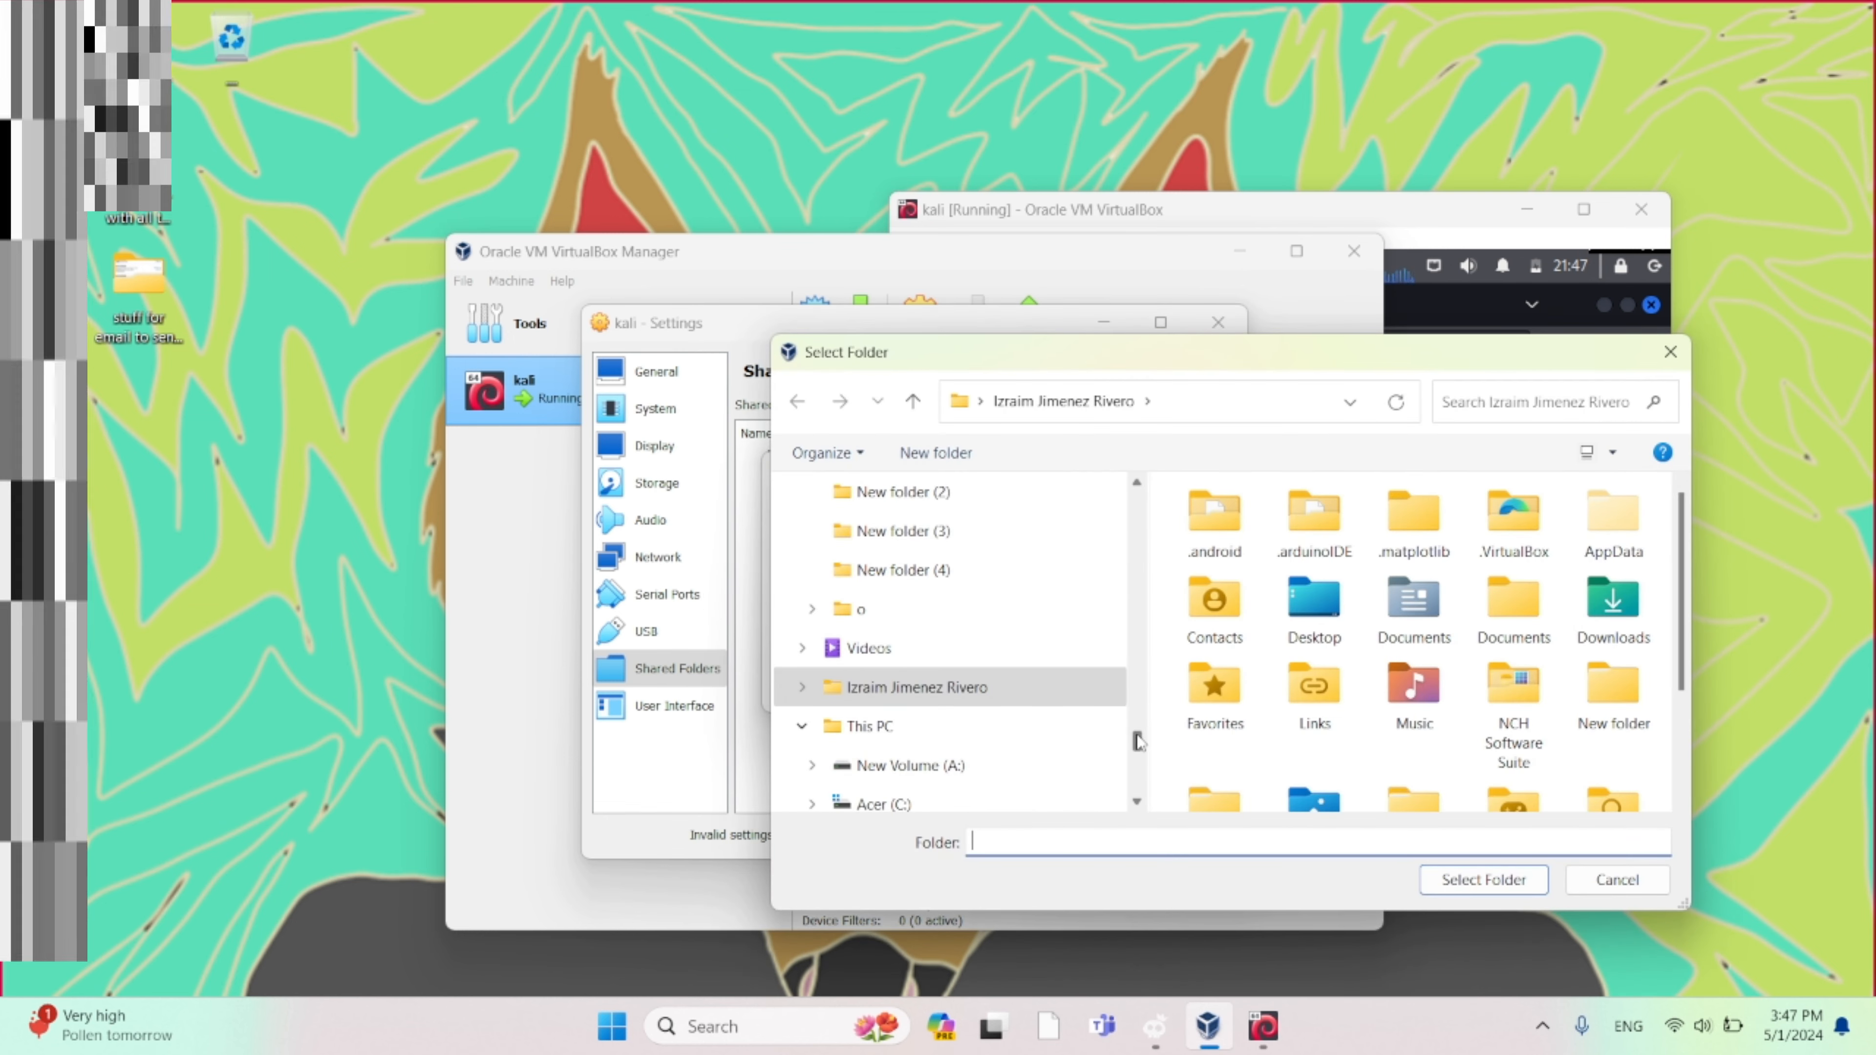
drag(1137, 741, 1120, 467)
click(958, 589)
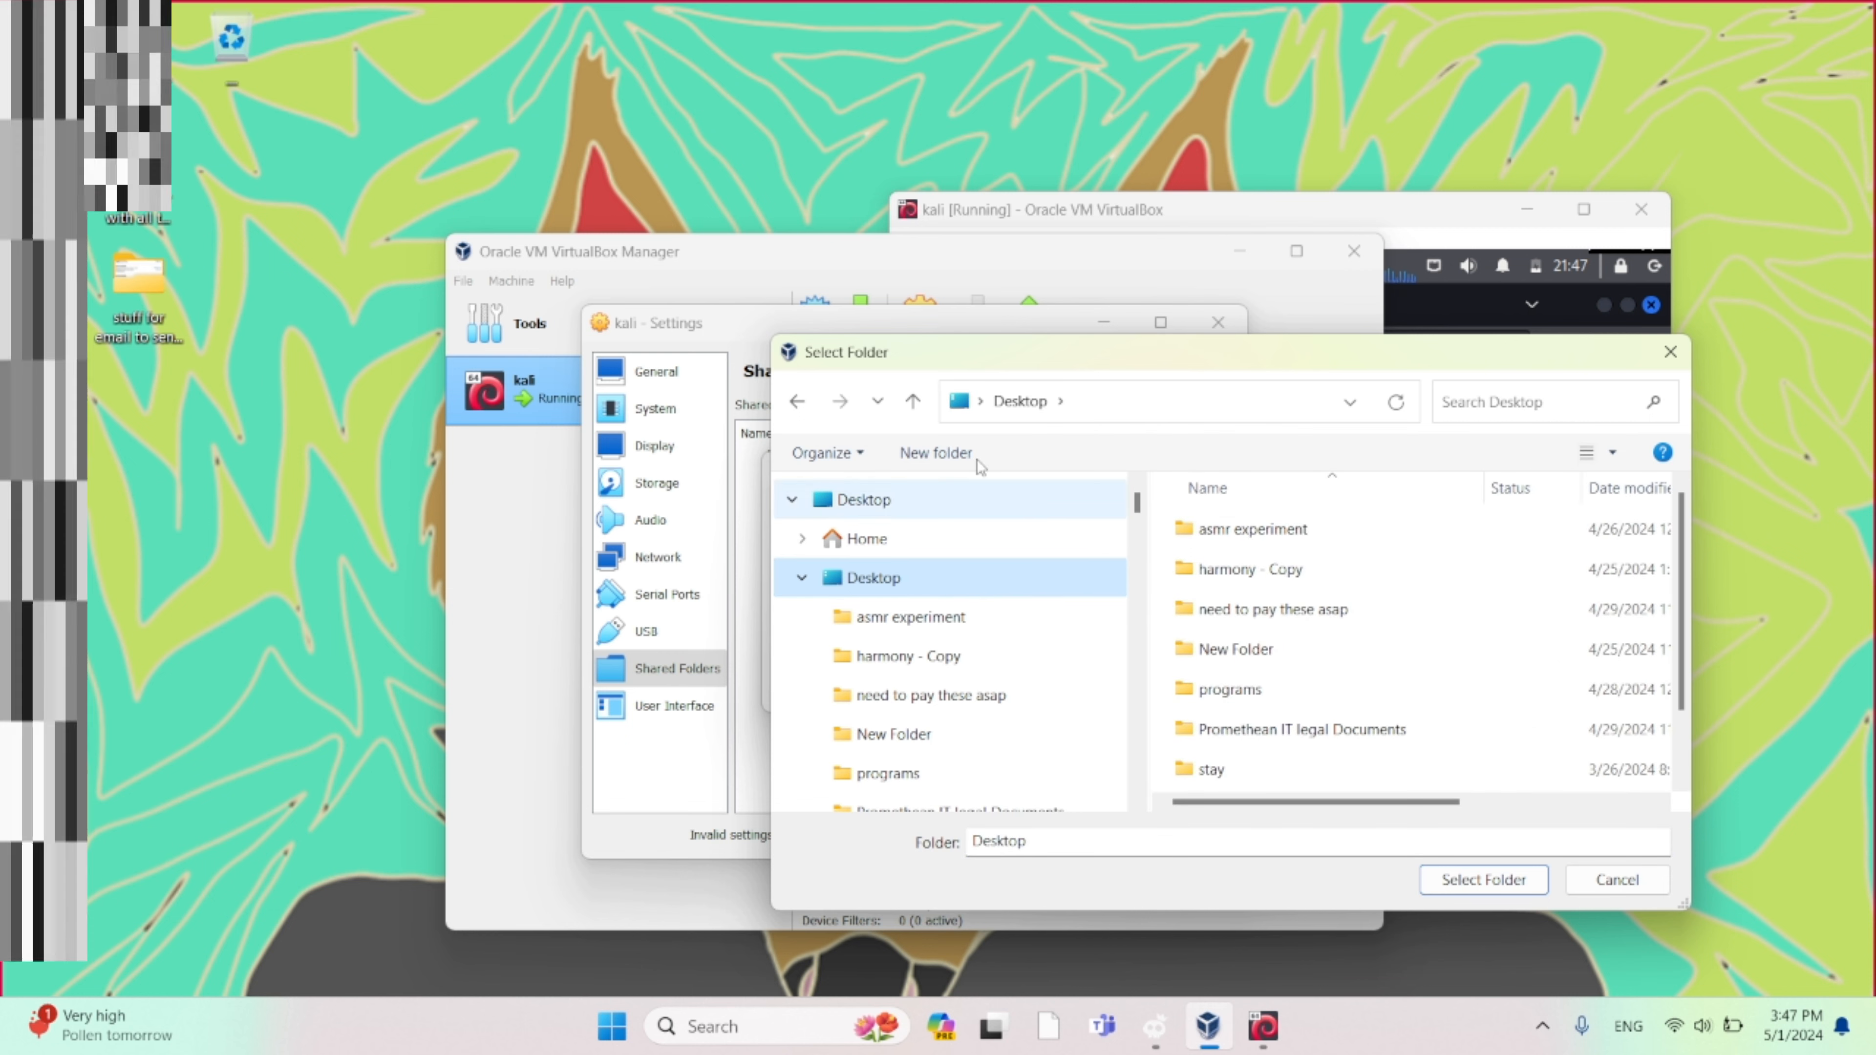
click(935, 452)
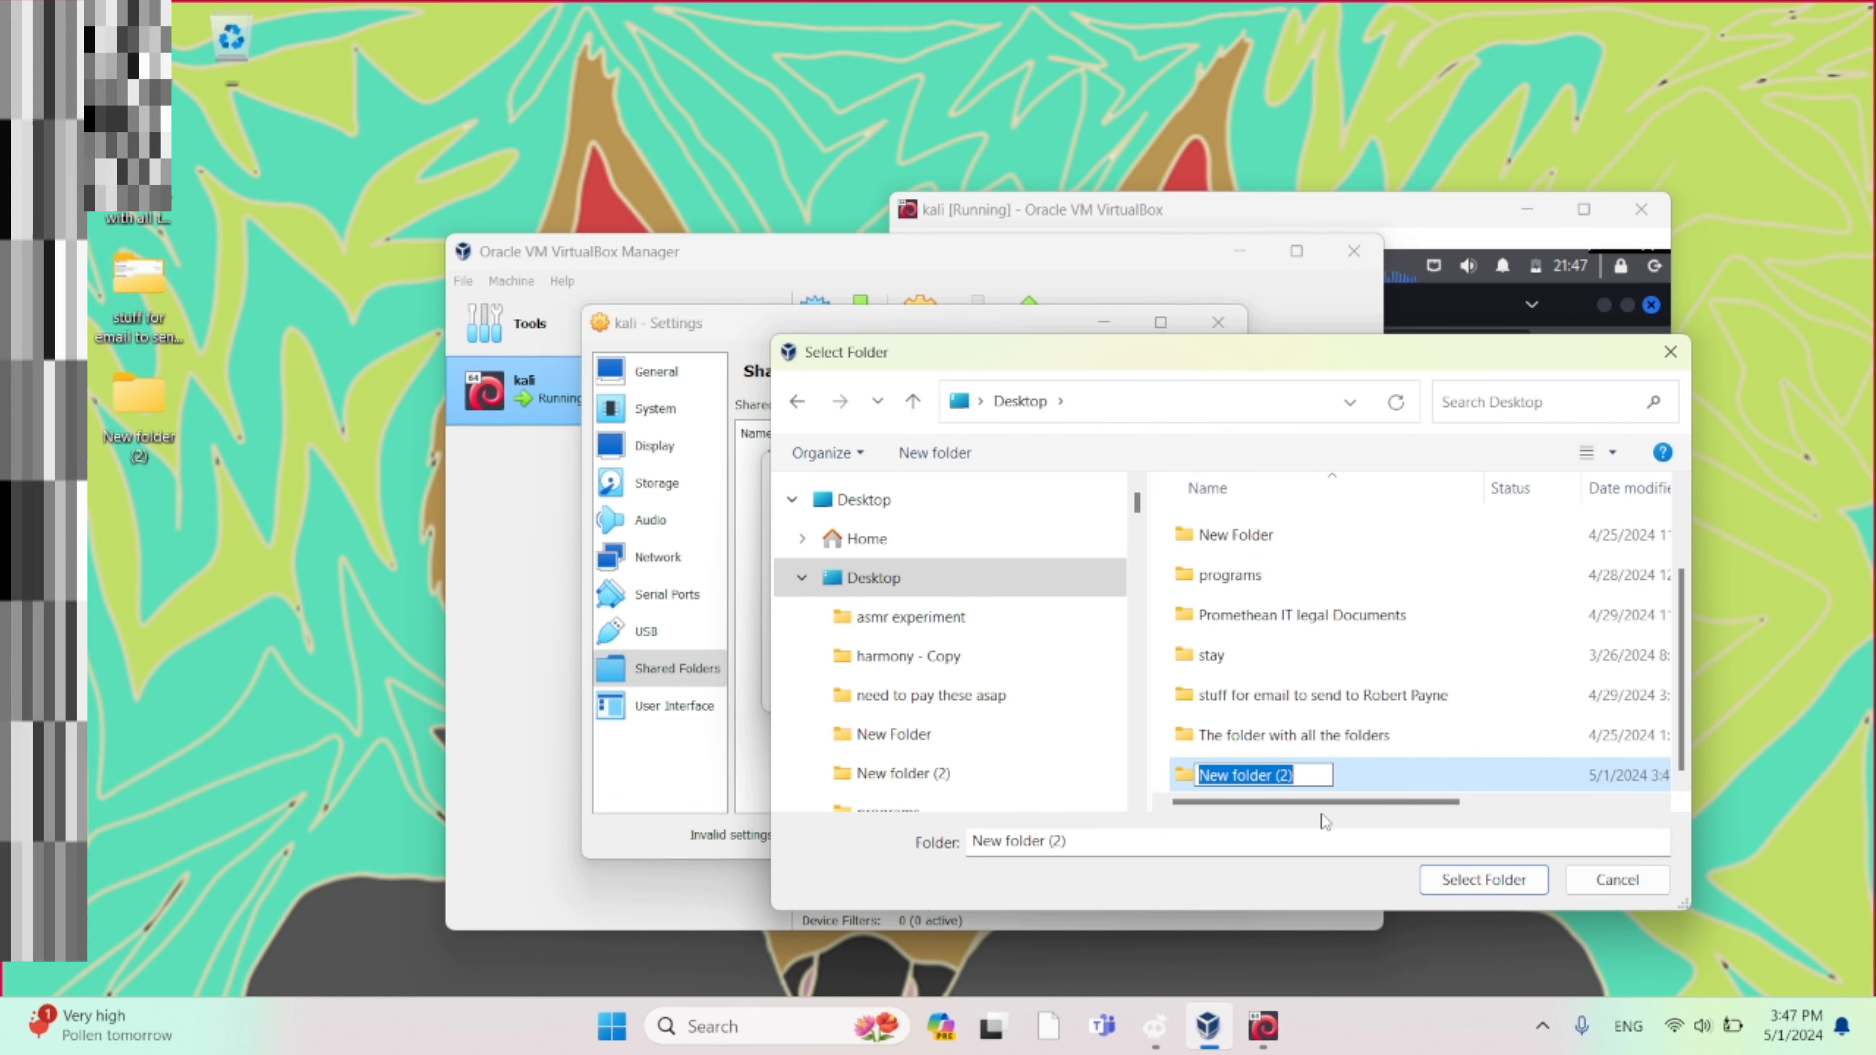
text(sha)
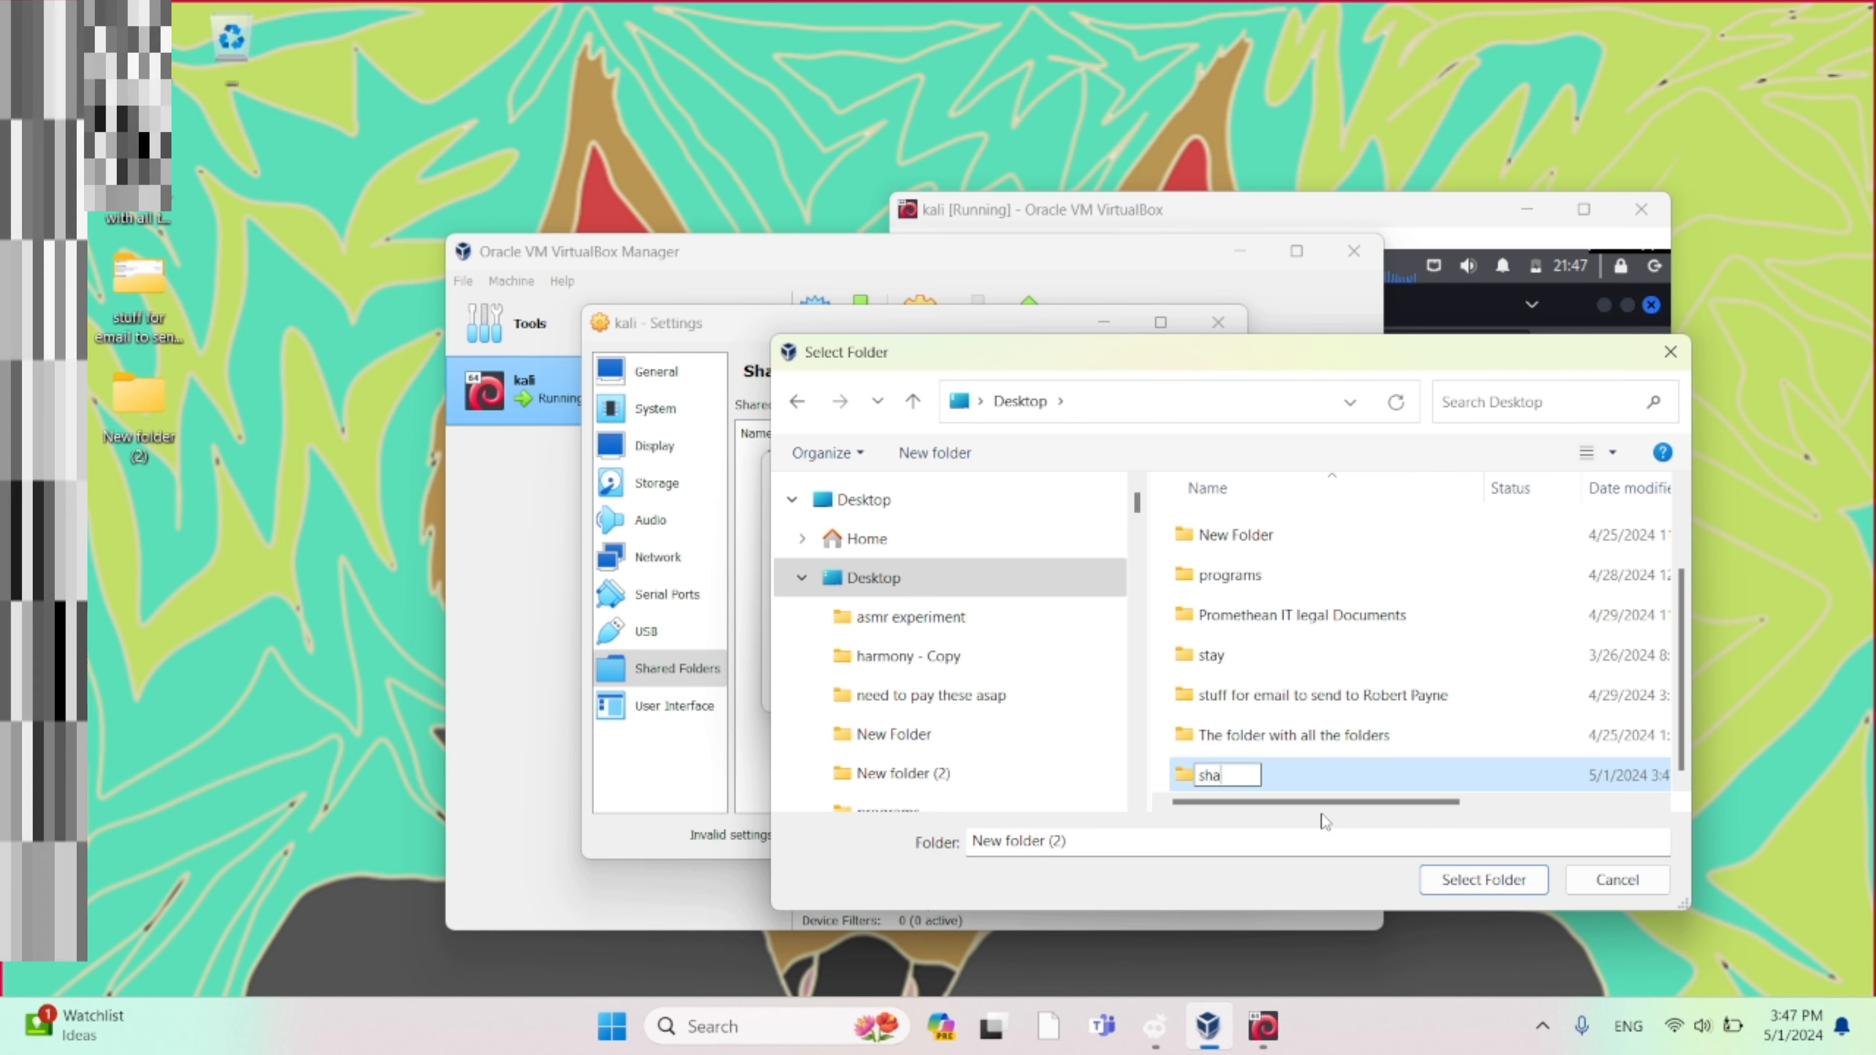
text(red vm )
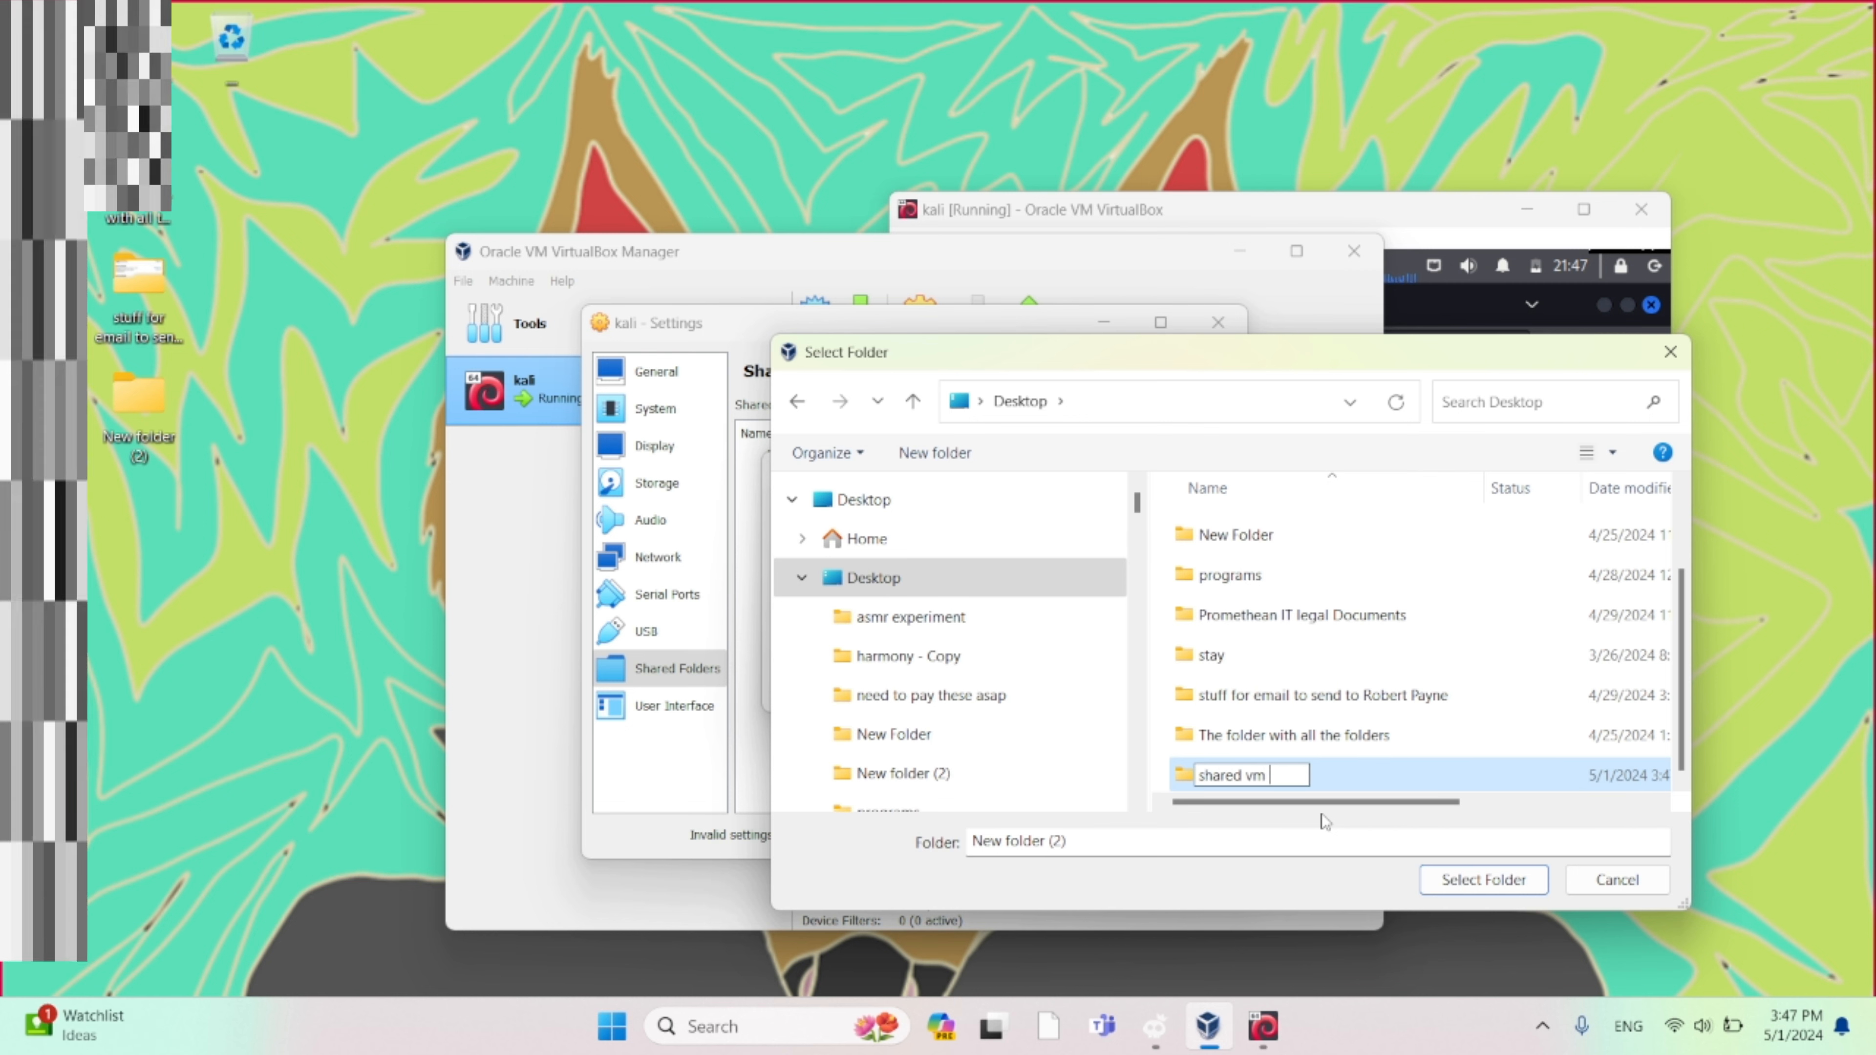
text(folder)
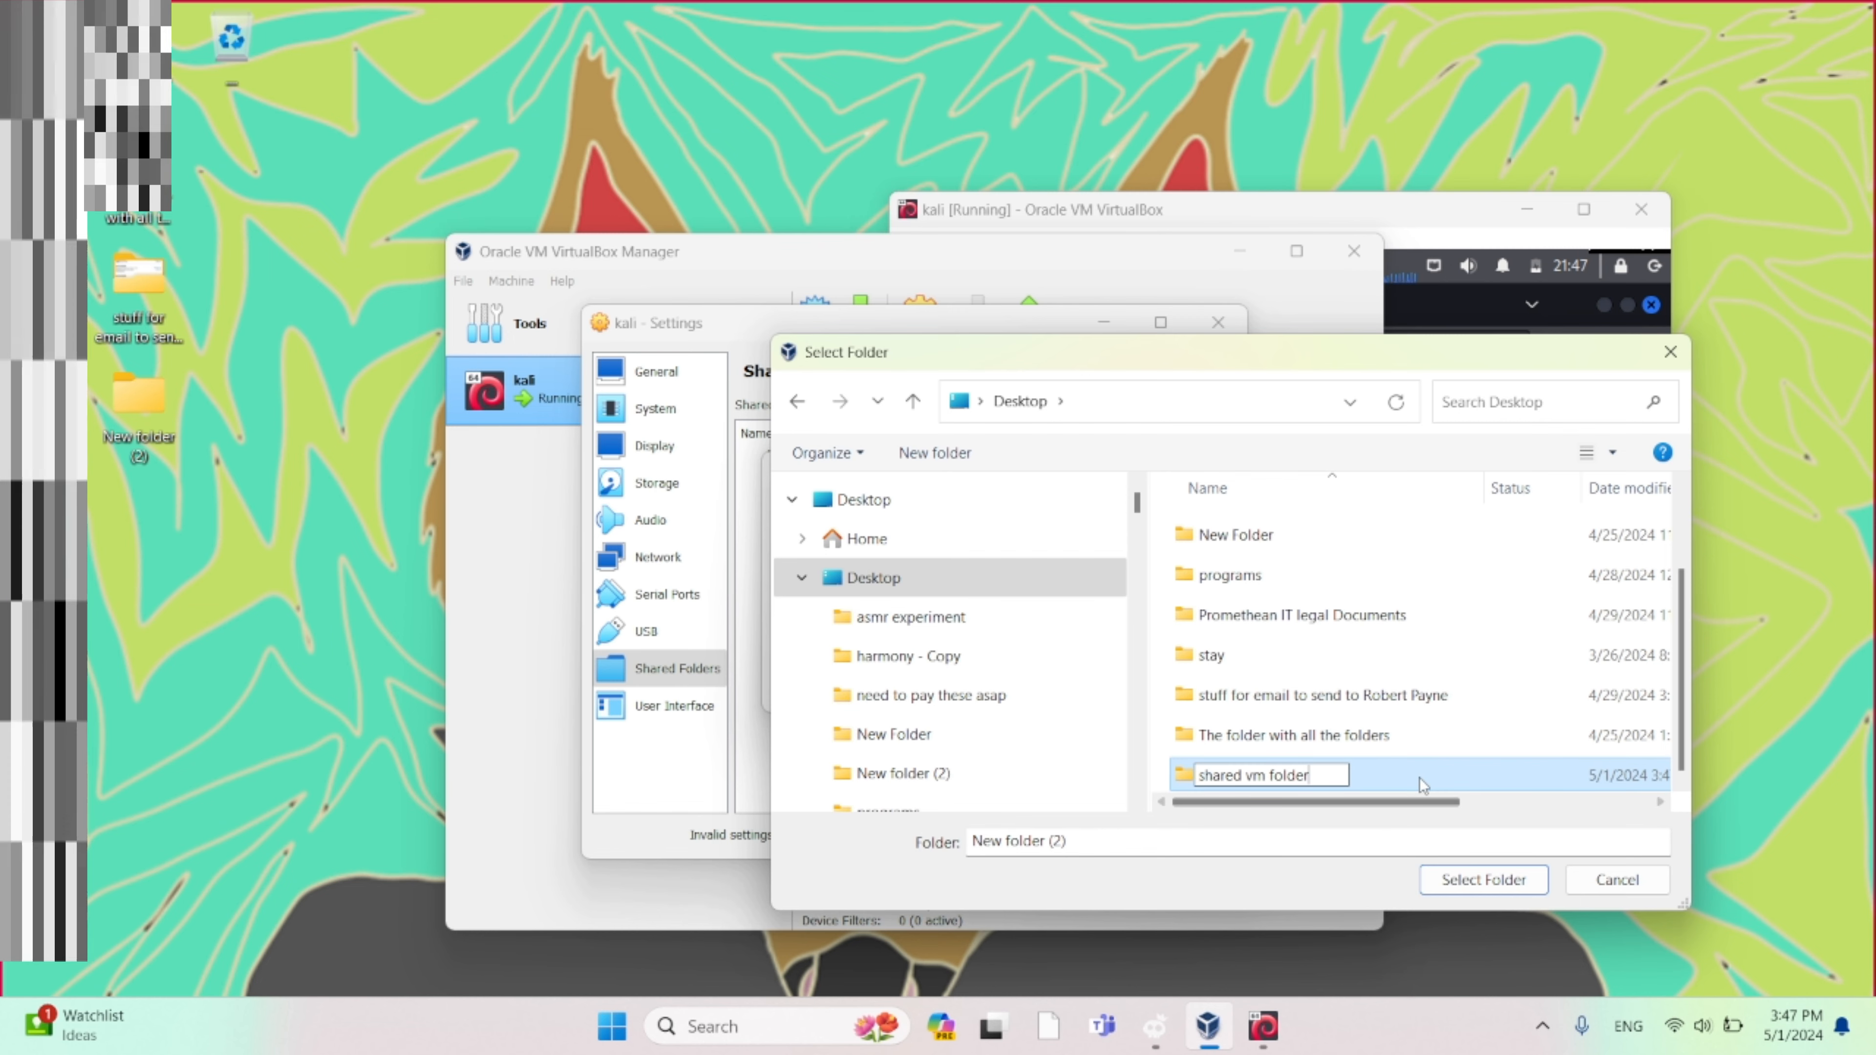
double_click(1404, 775)
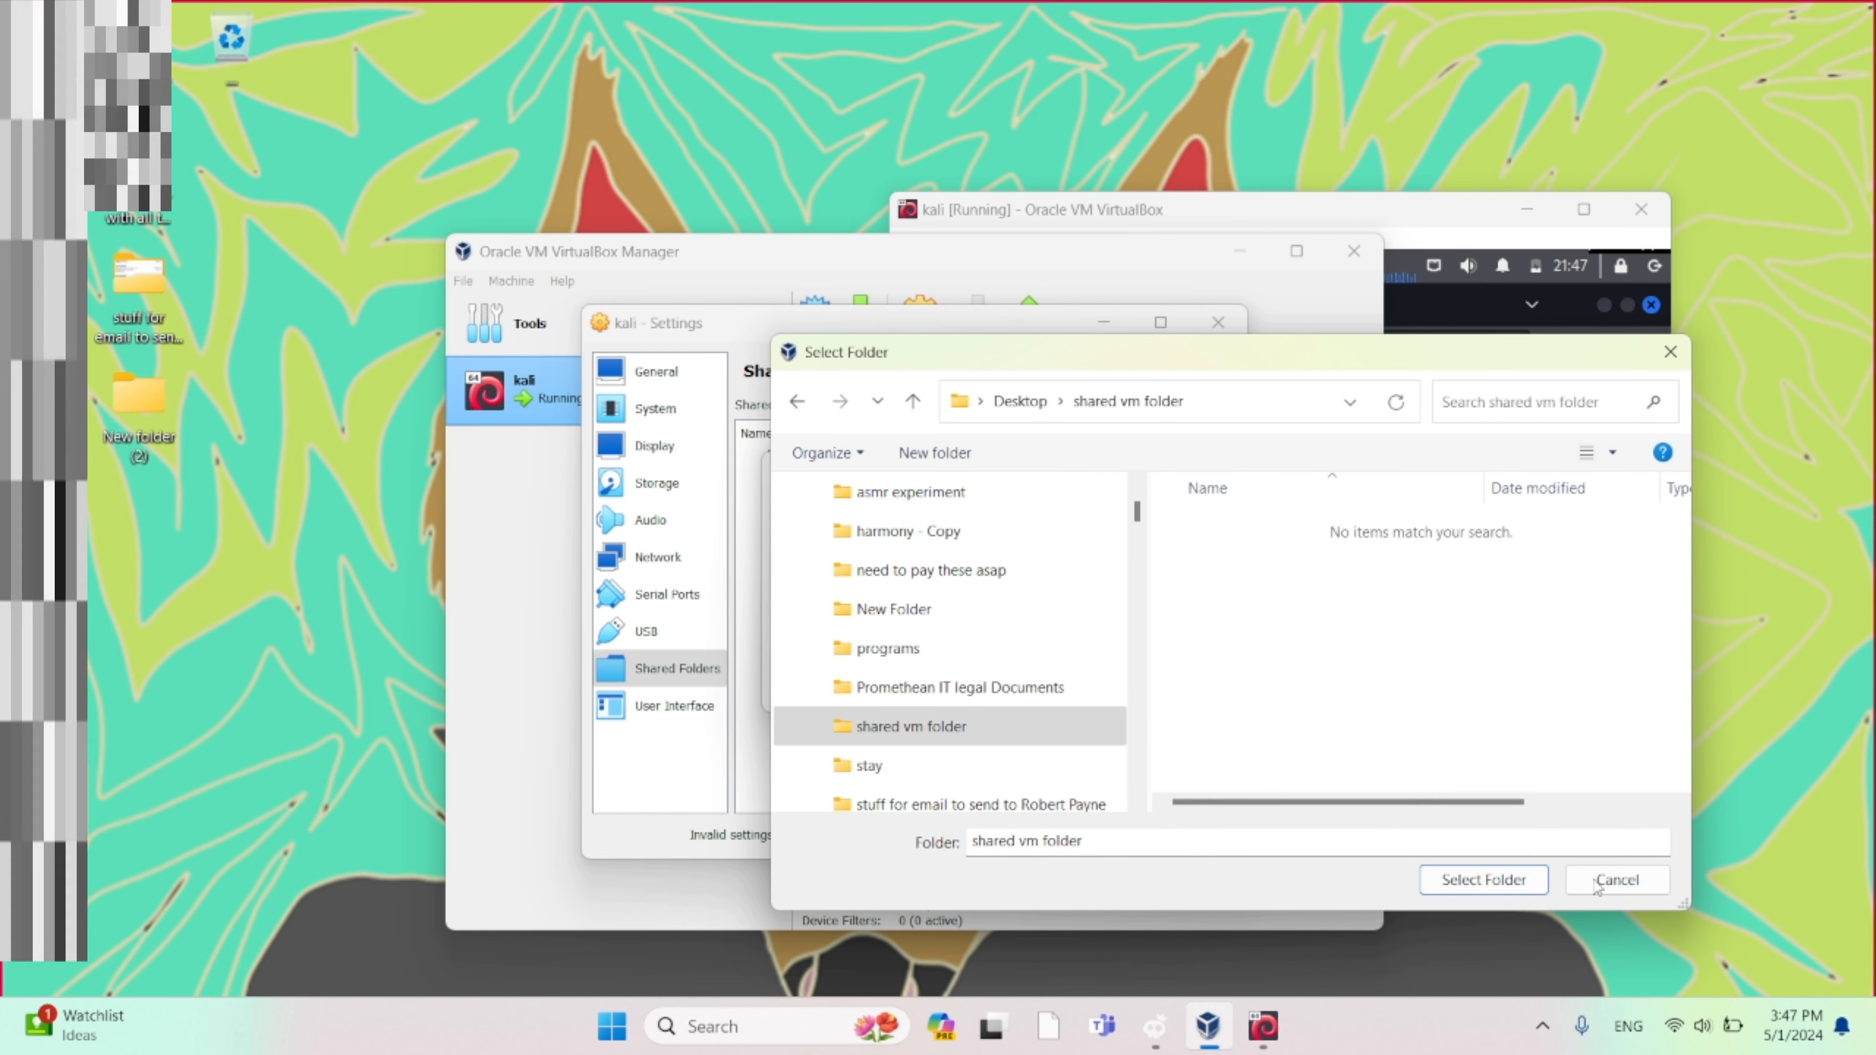
click(1506, 884)
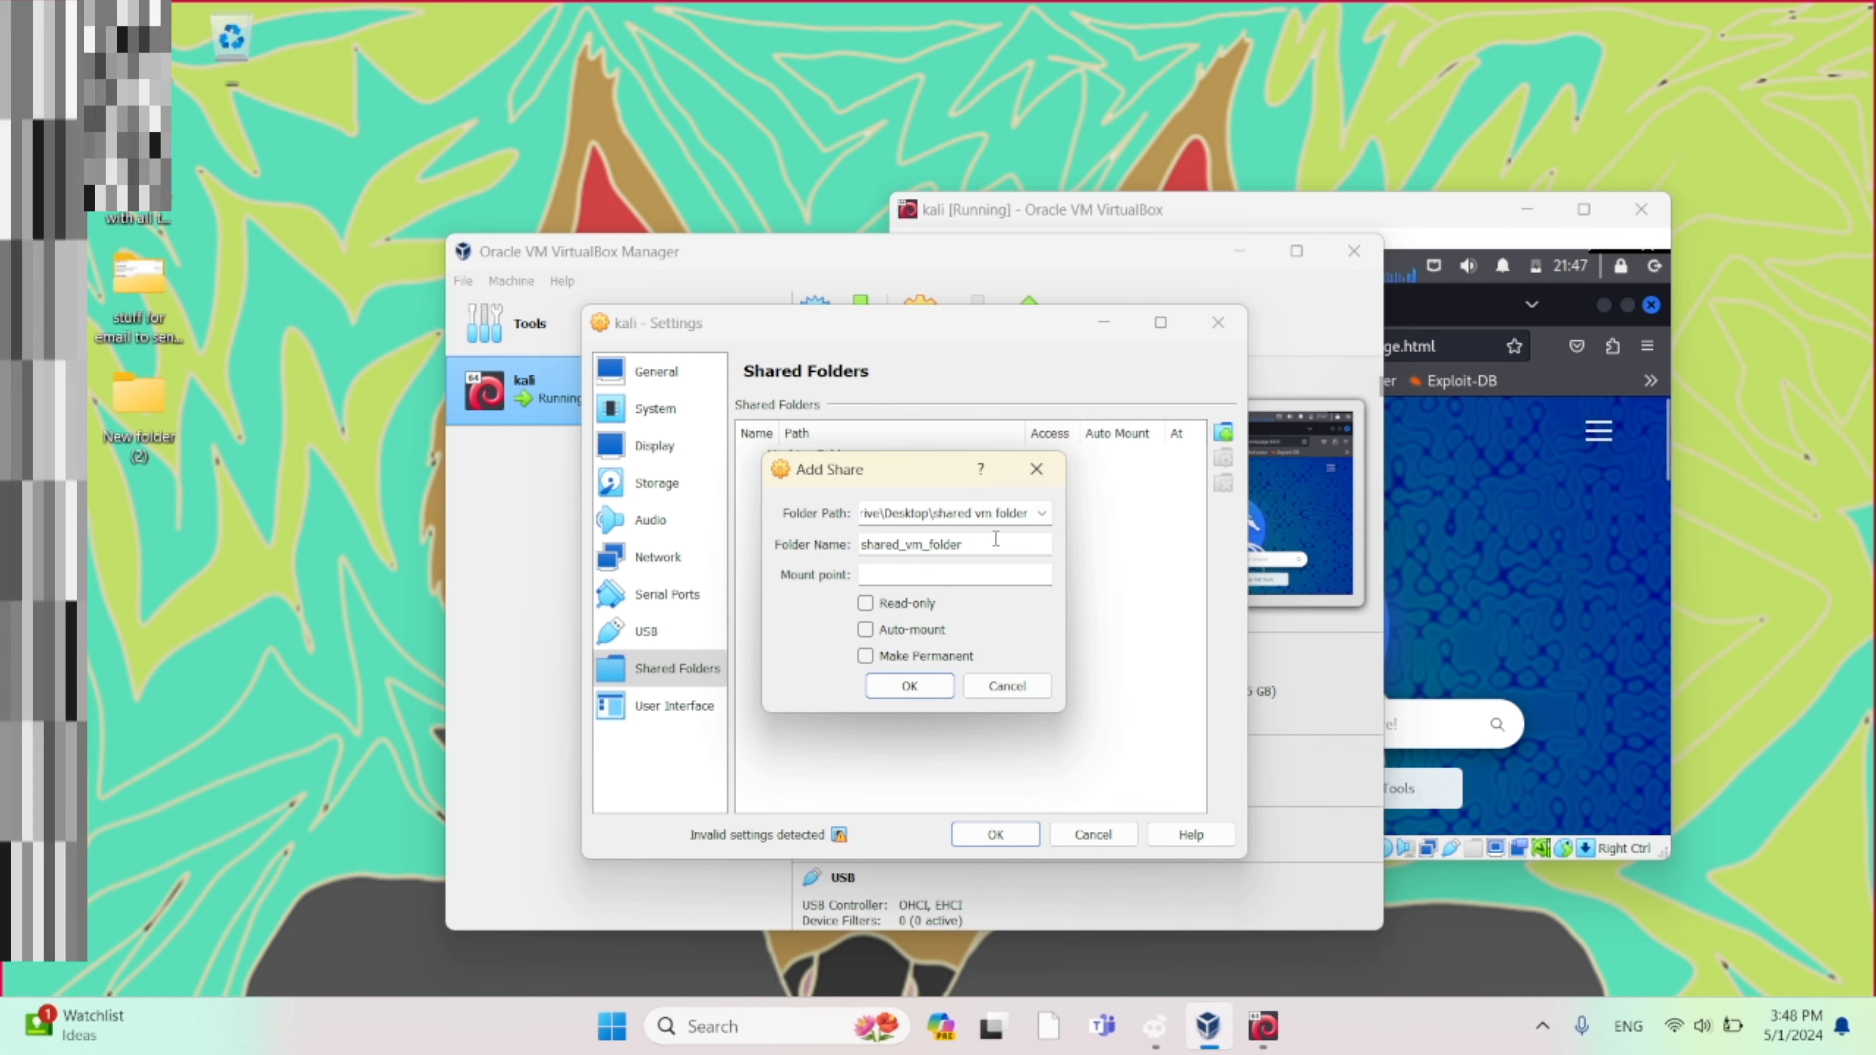
Enter /home/ as the beginning of the share's mount point.
click(942, 574)
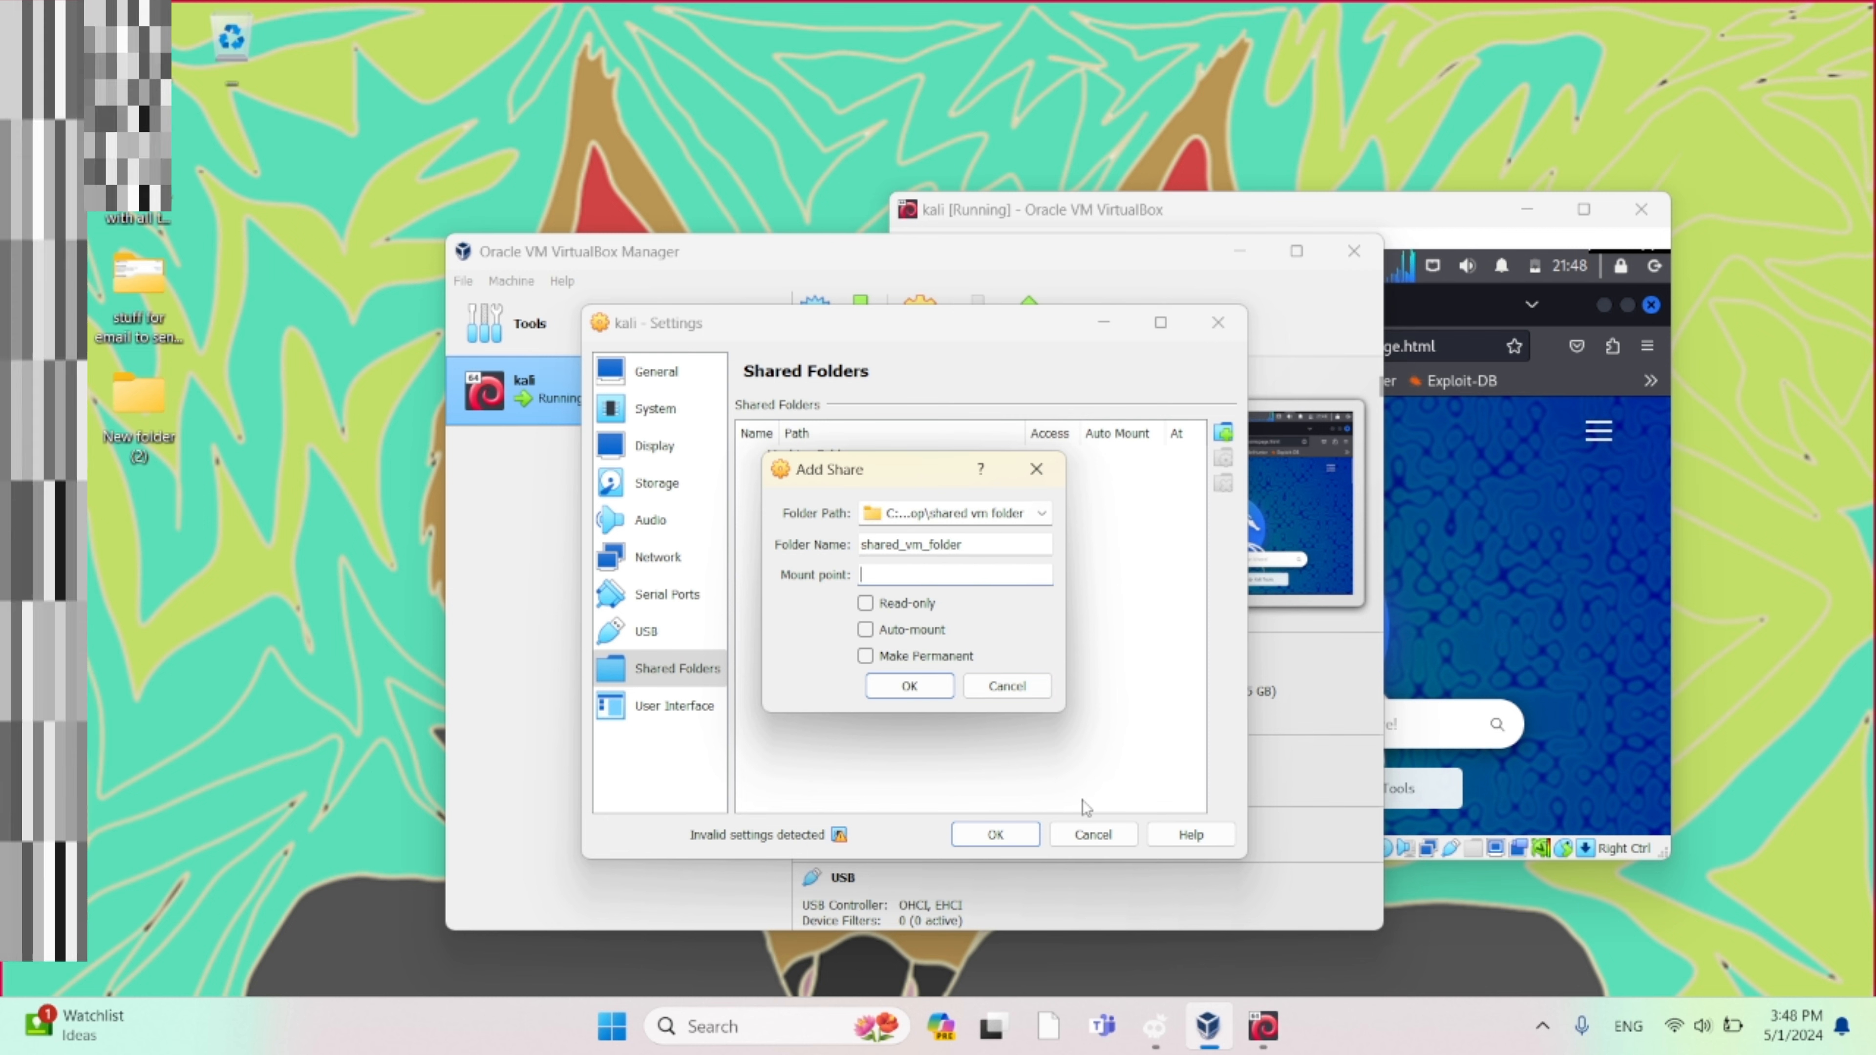
text(/home)
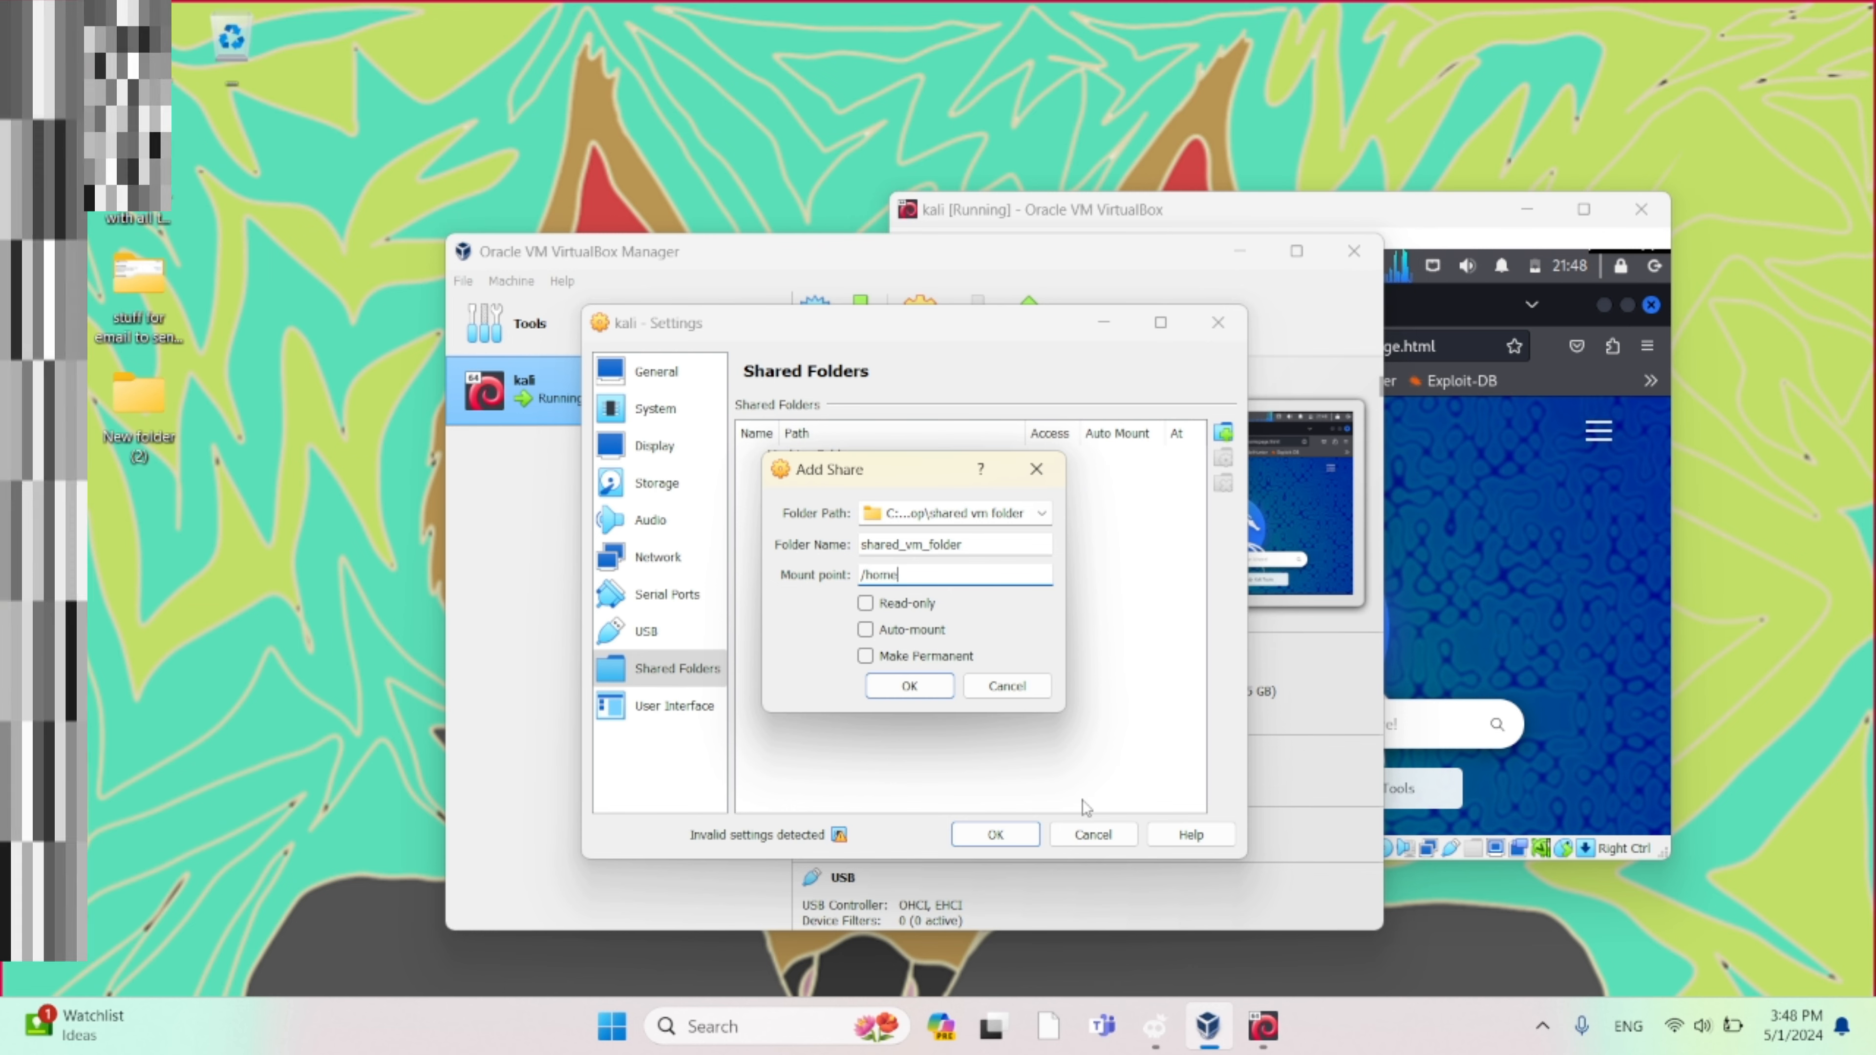
text(/)
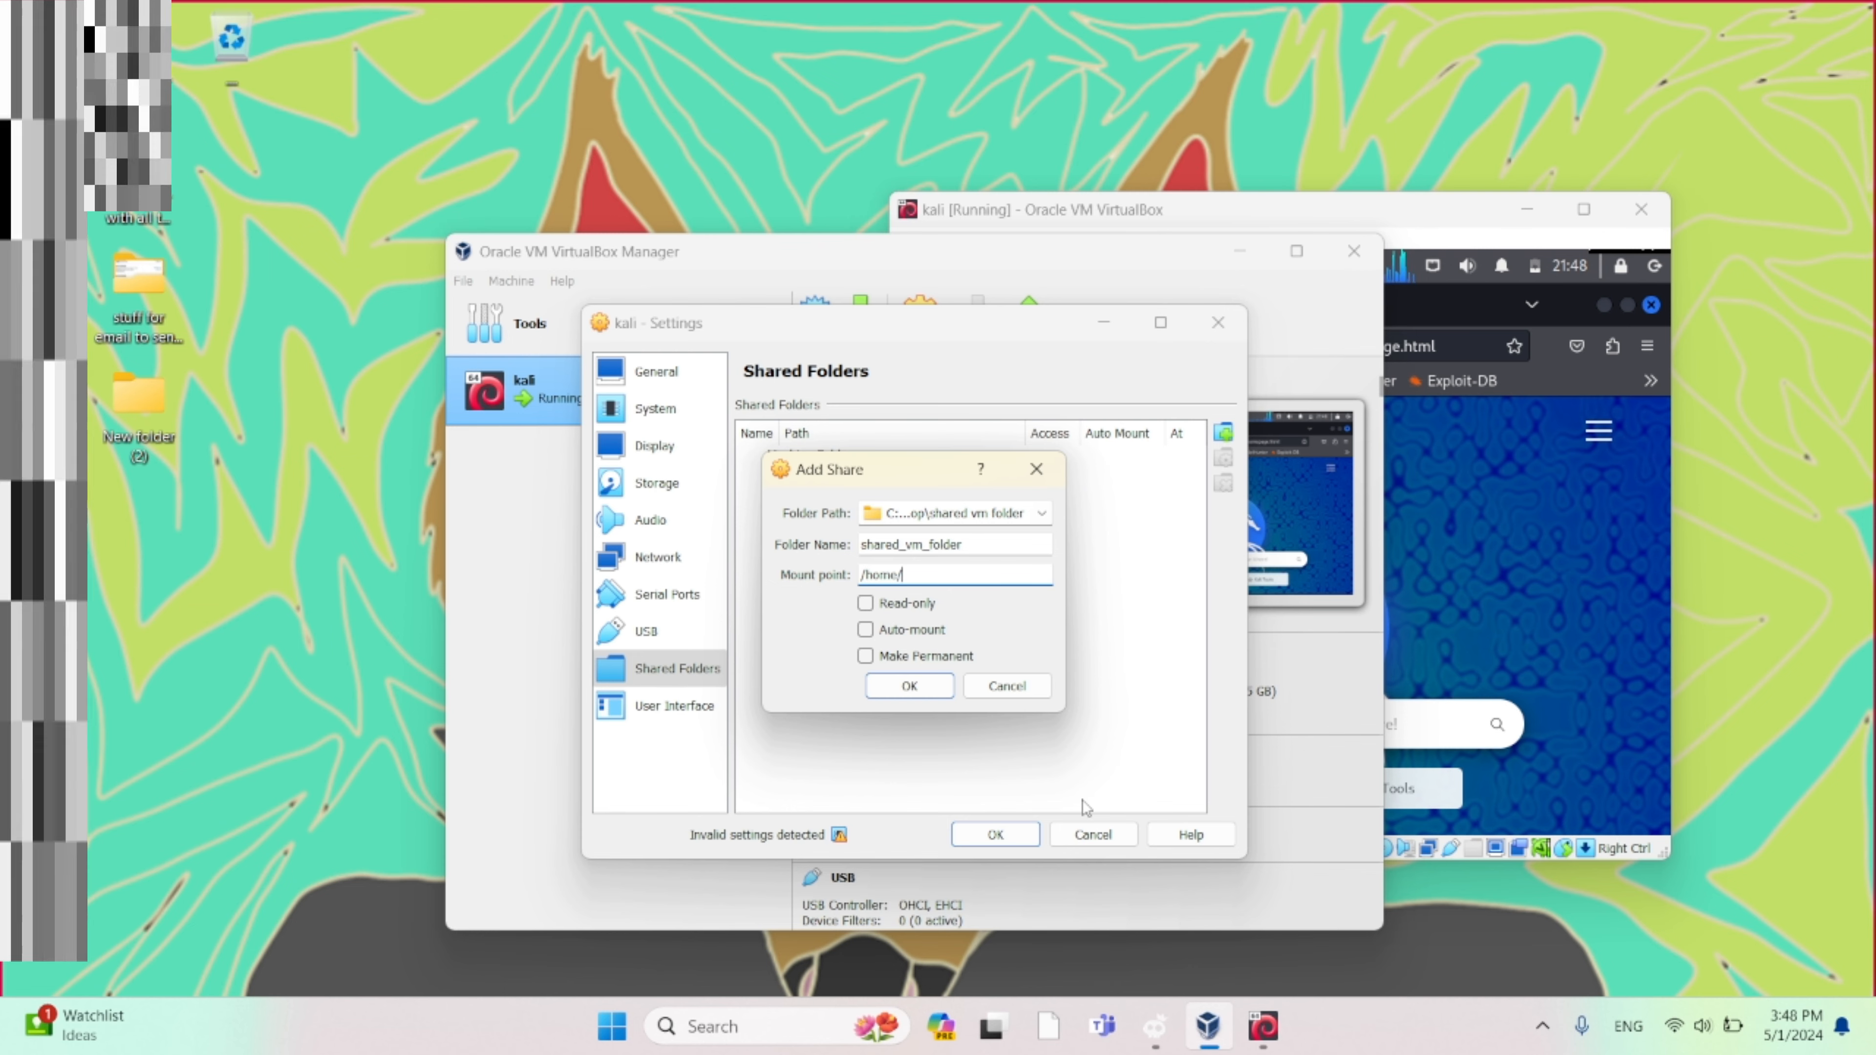
Switch to the running kali virtual machine and close Firefox along with its Close Firefox warning.
click(1397, 235)
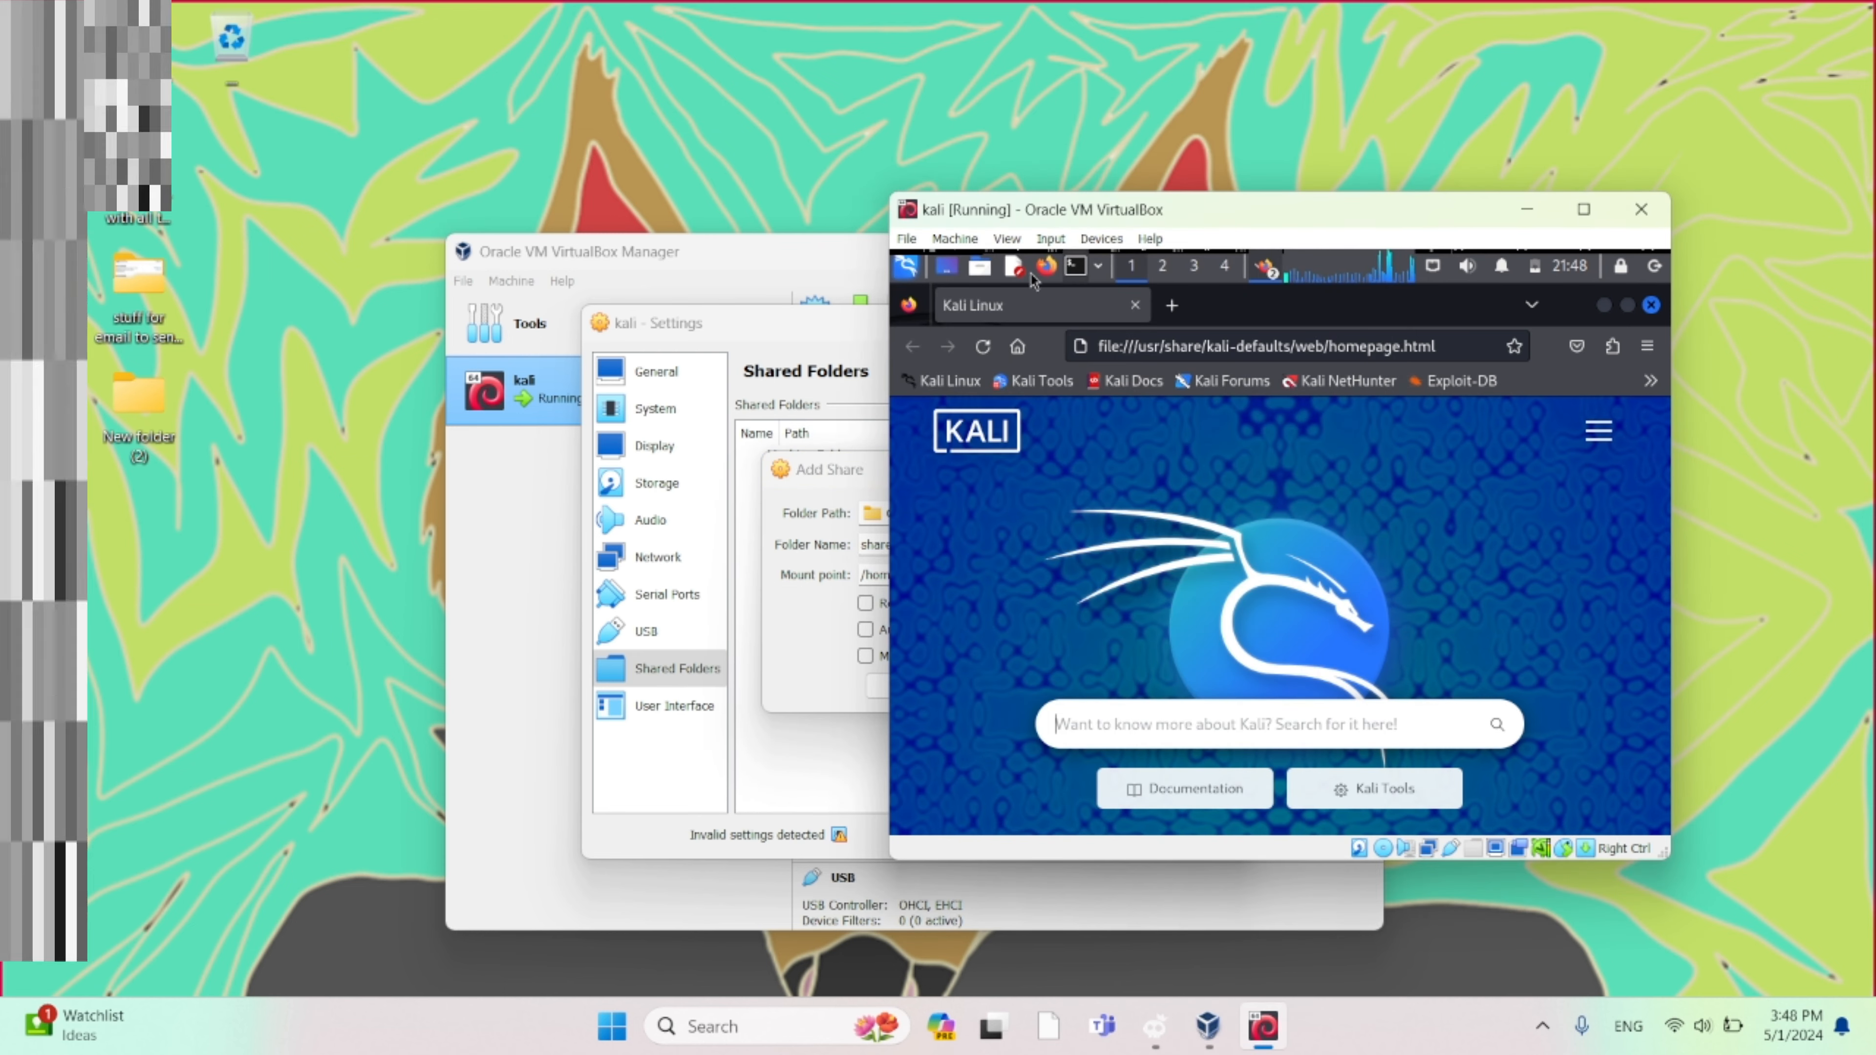
click(989, 271)
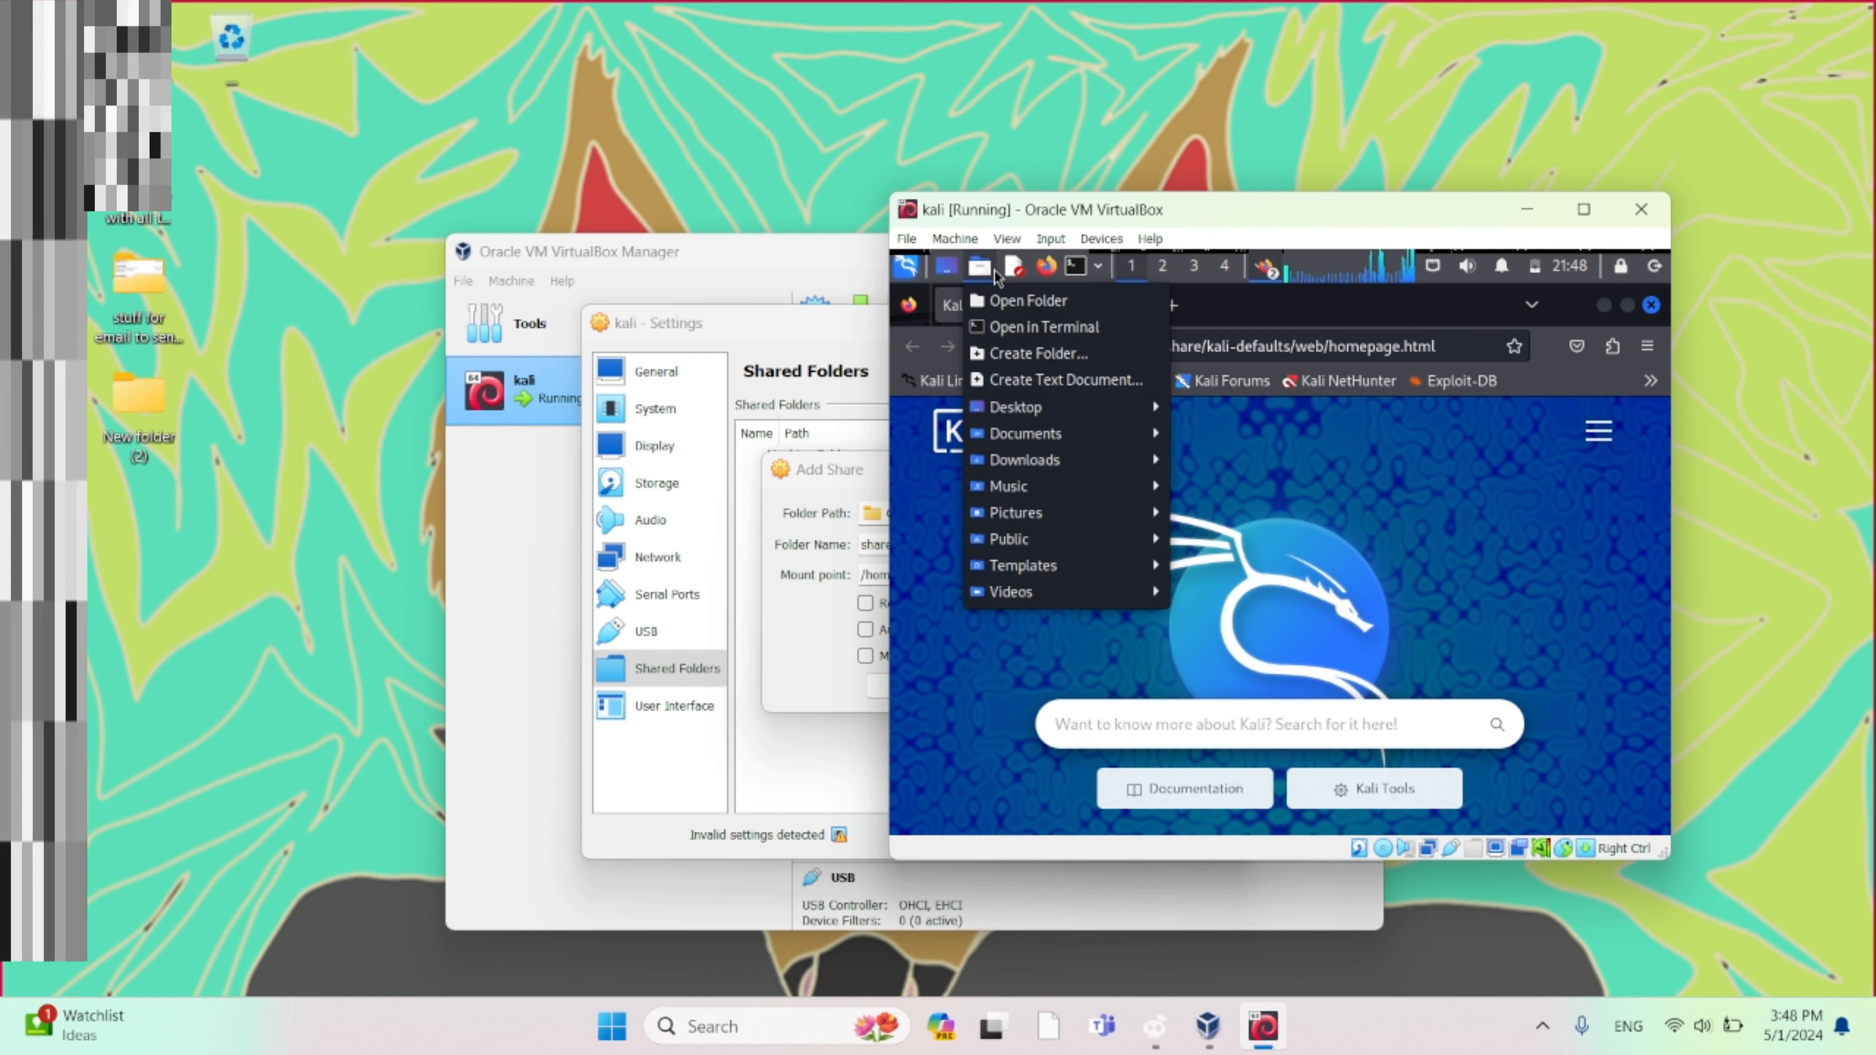
mouse_move(1042, 414)
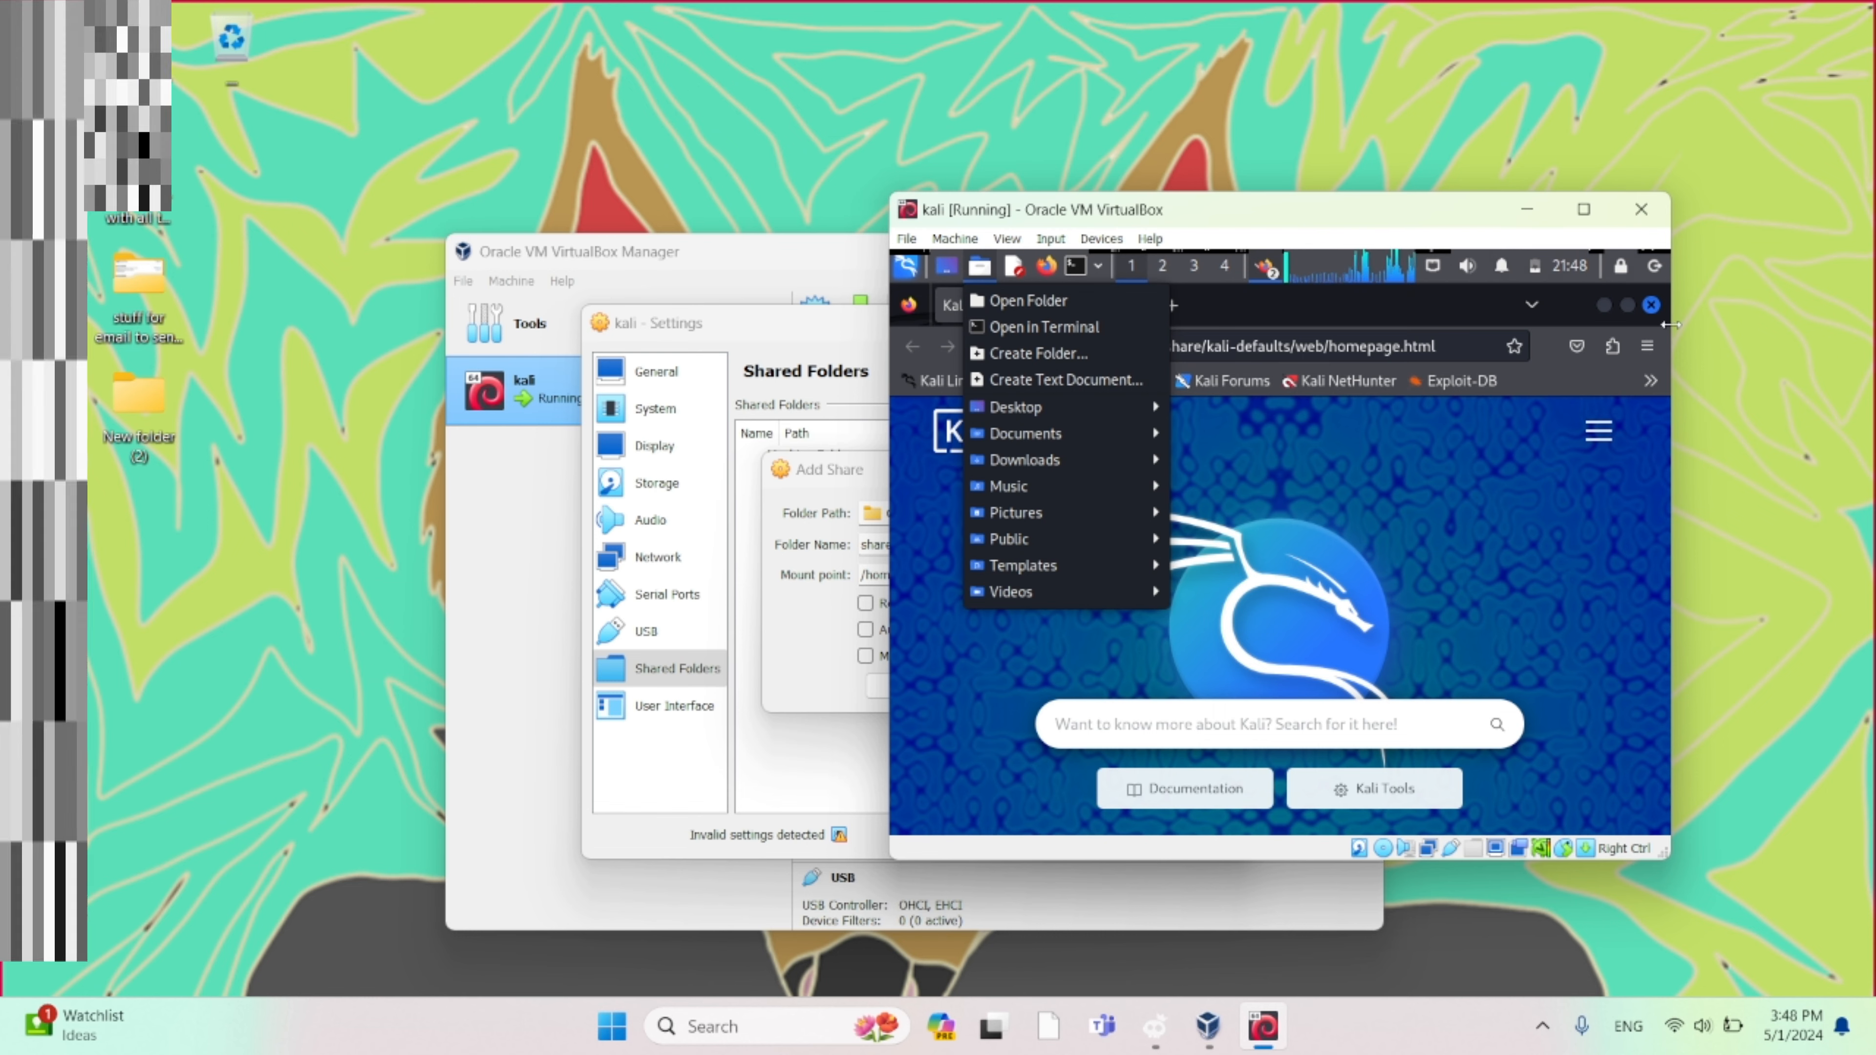
click(1659, 313)
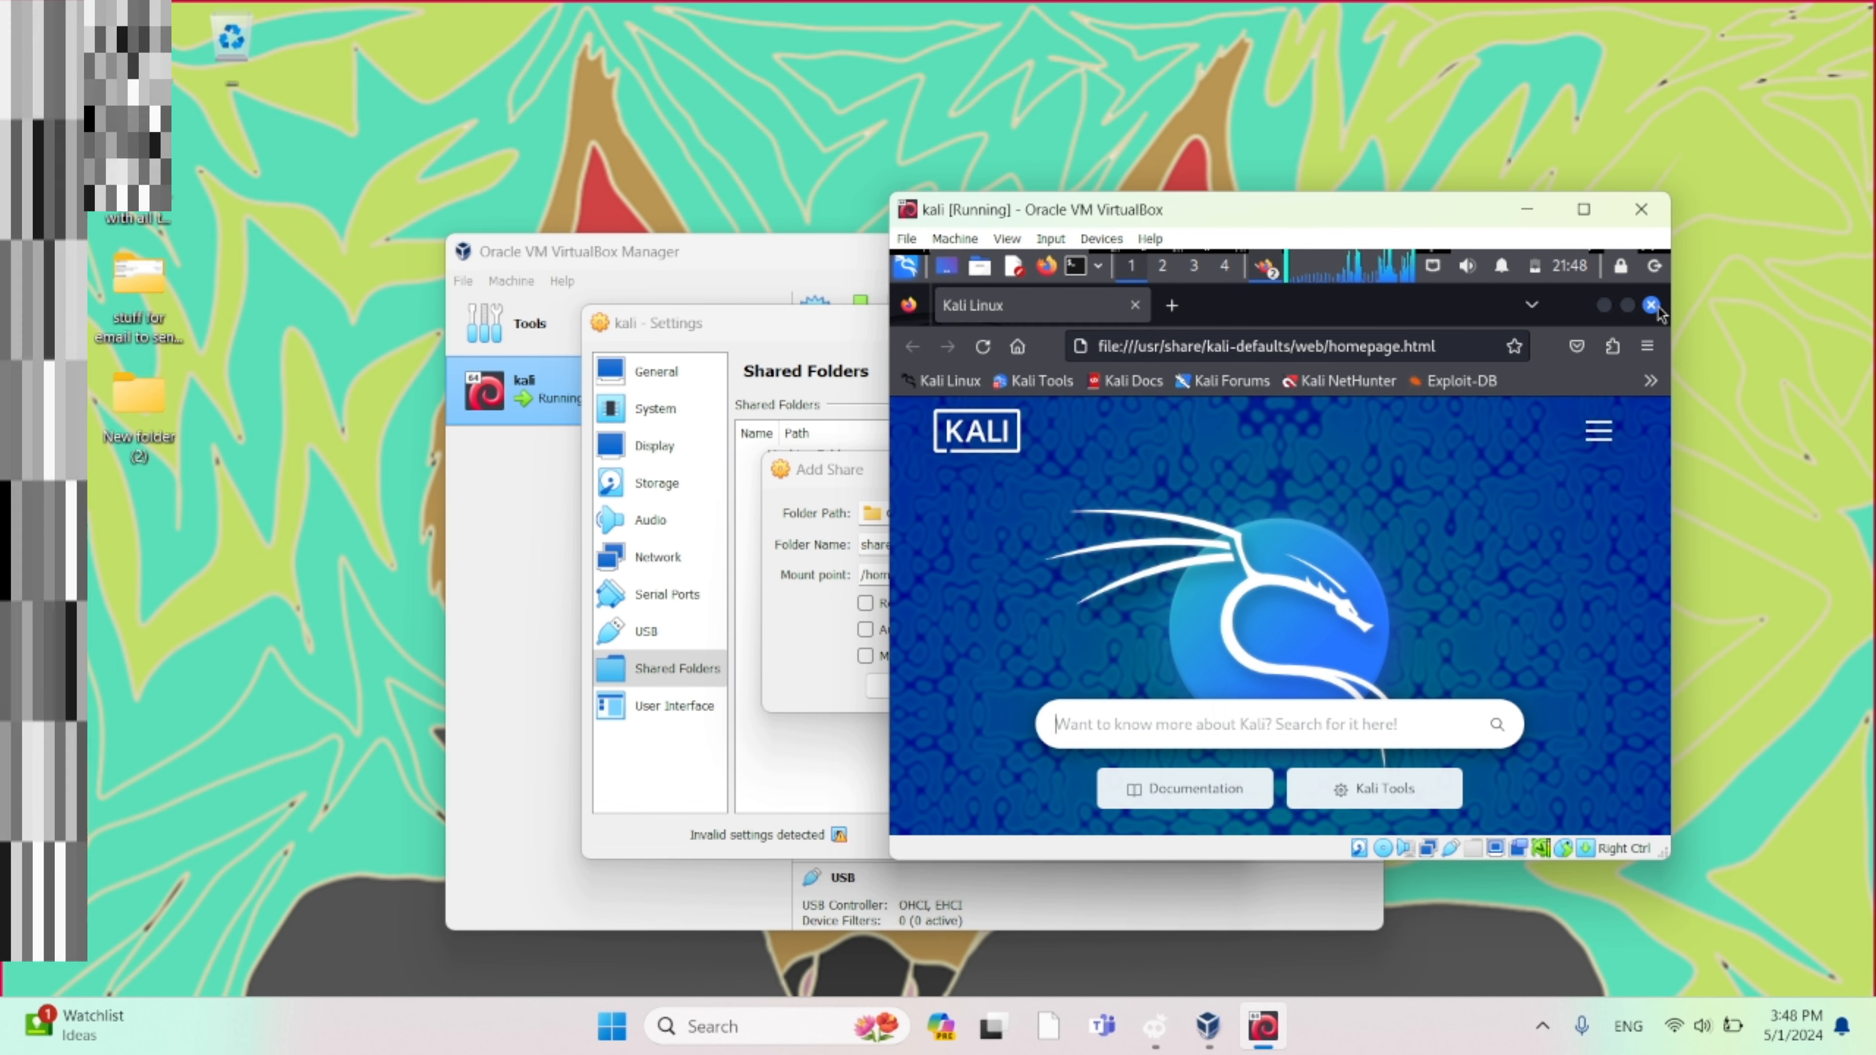
click(1653, 307)
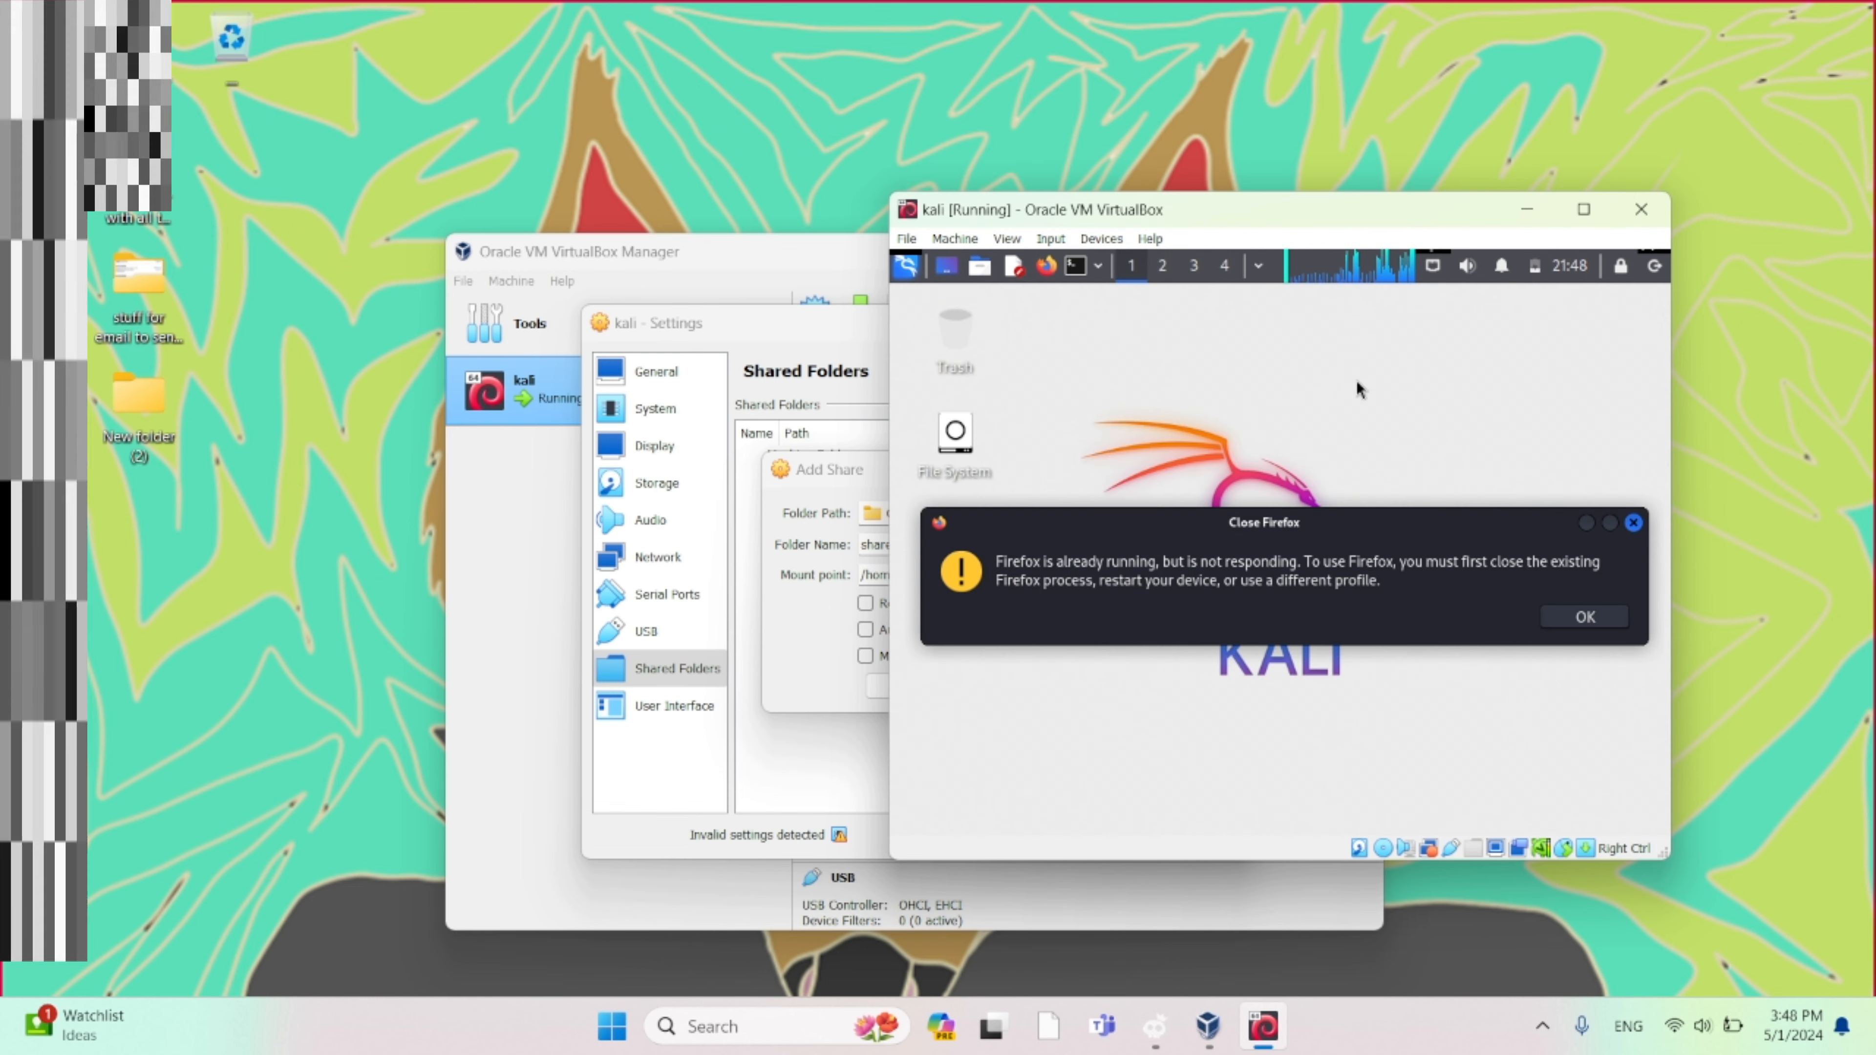
click(1635, 525)
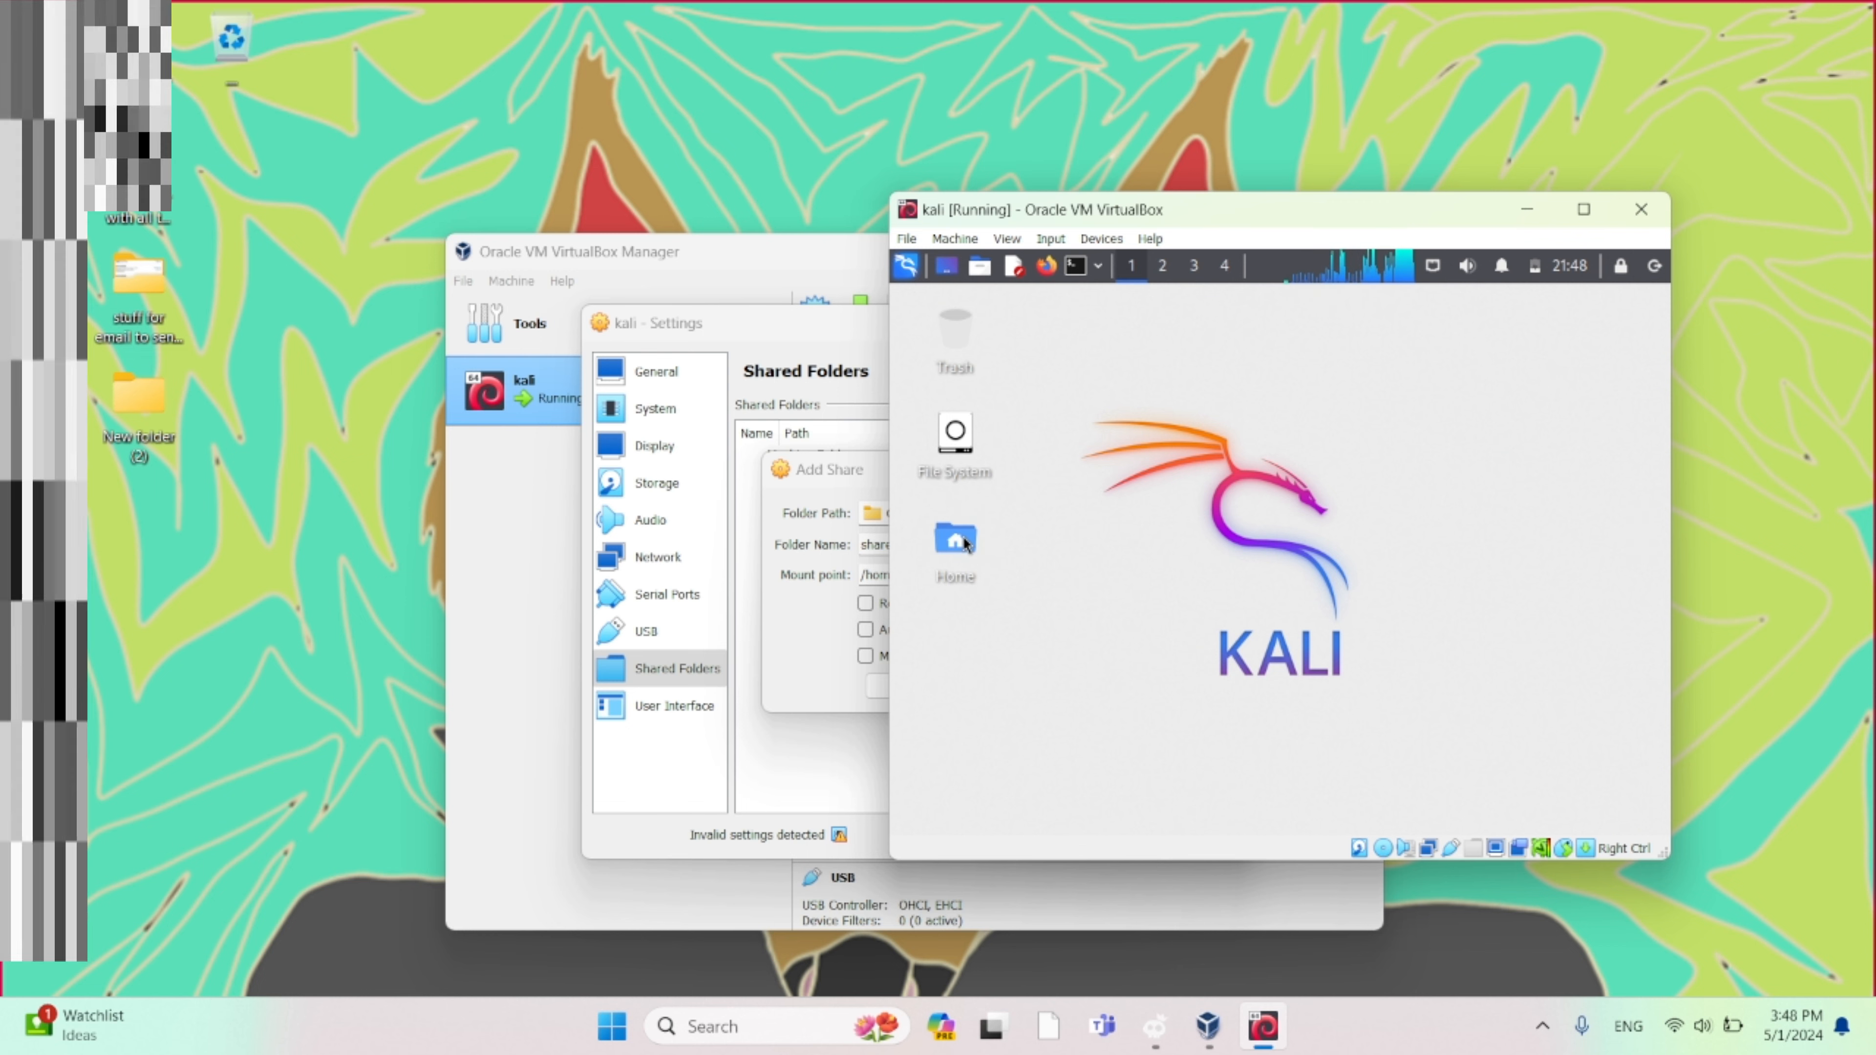
Open the Desktop folder in the Kali file manager and show its full path in the location bar.
click(936, 528)
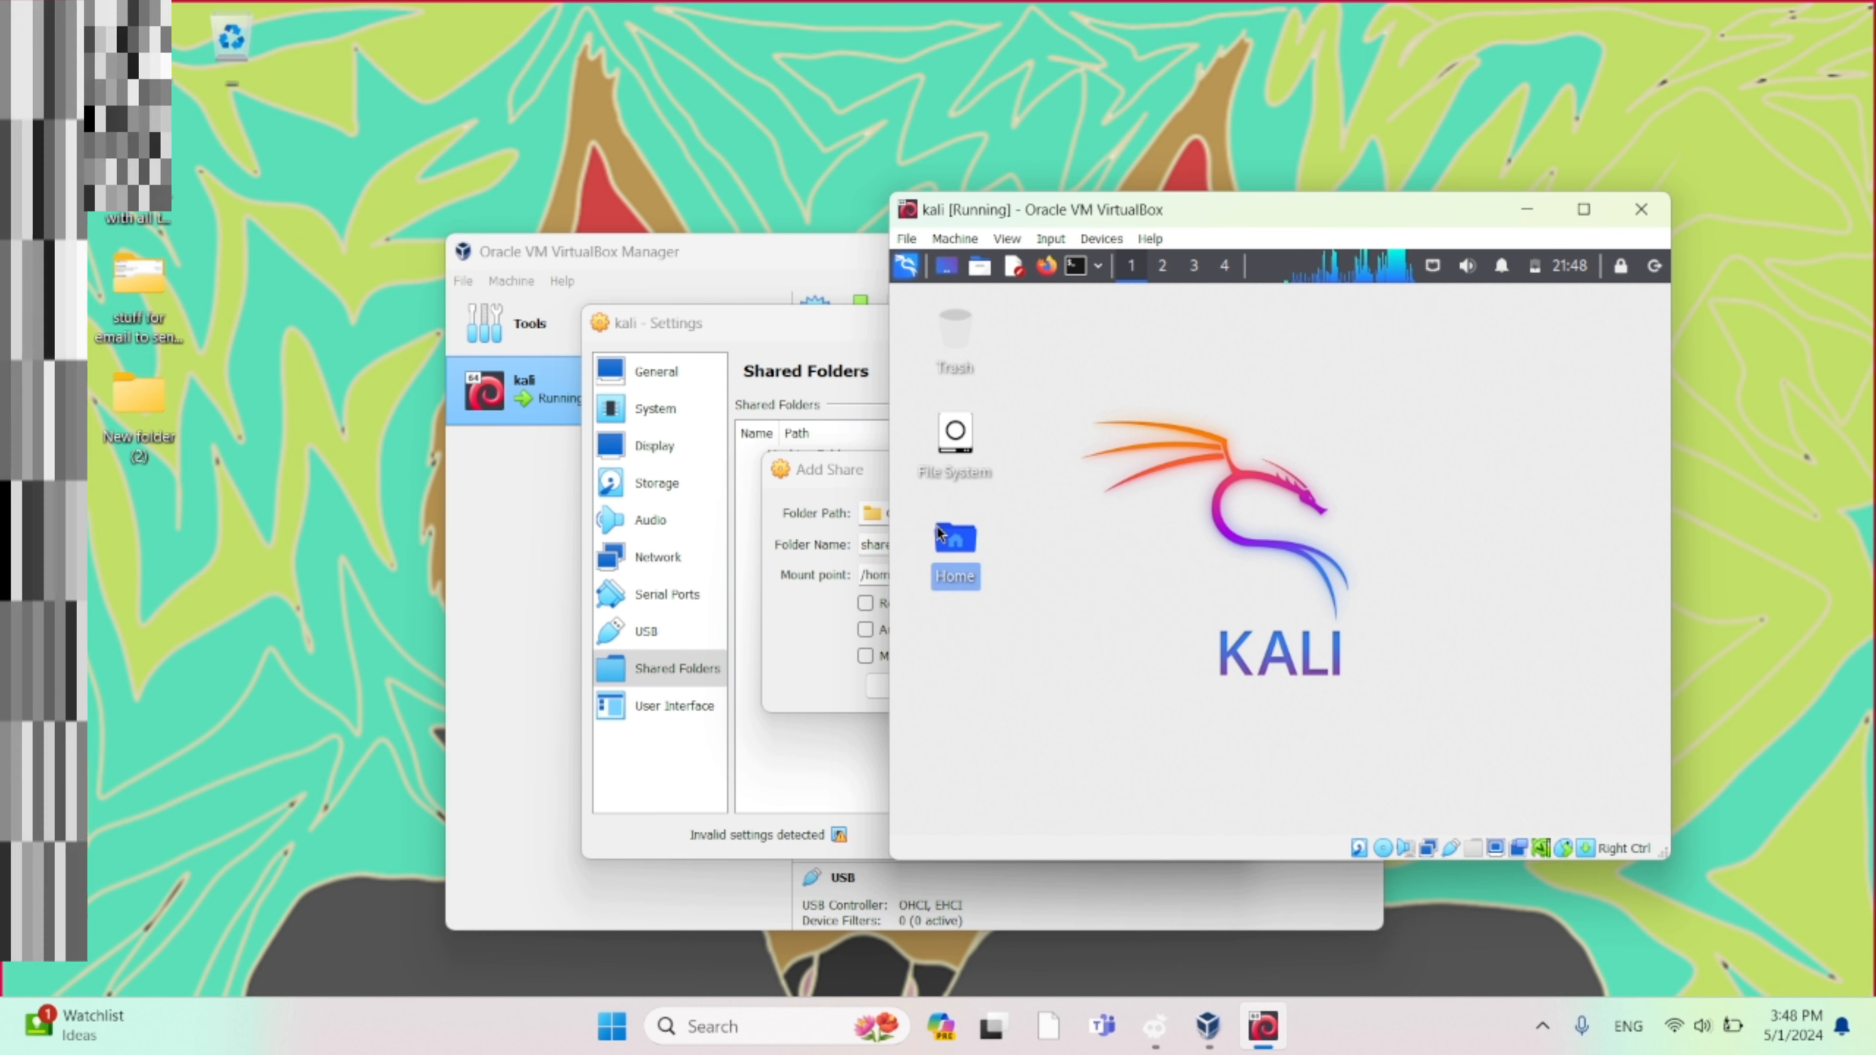
click(975, 273)
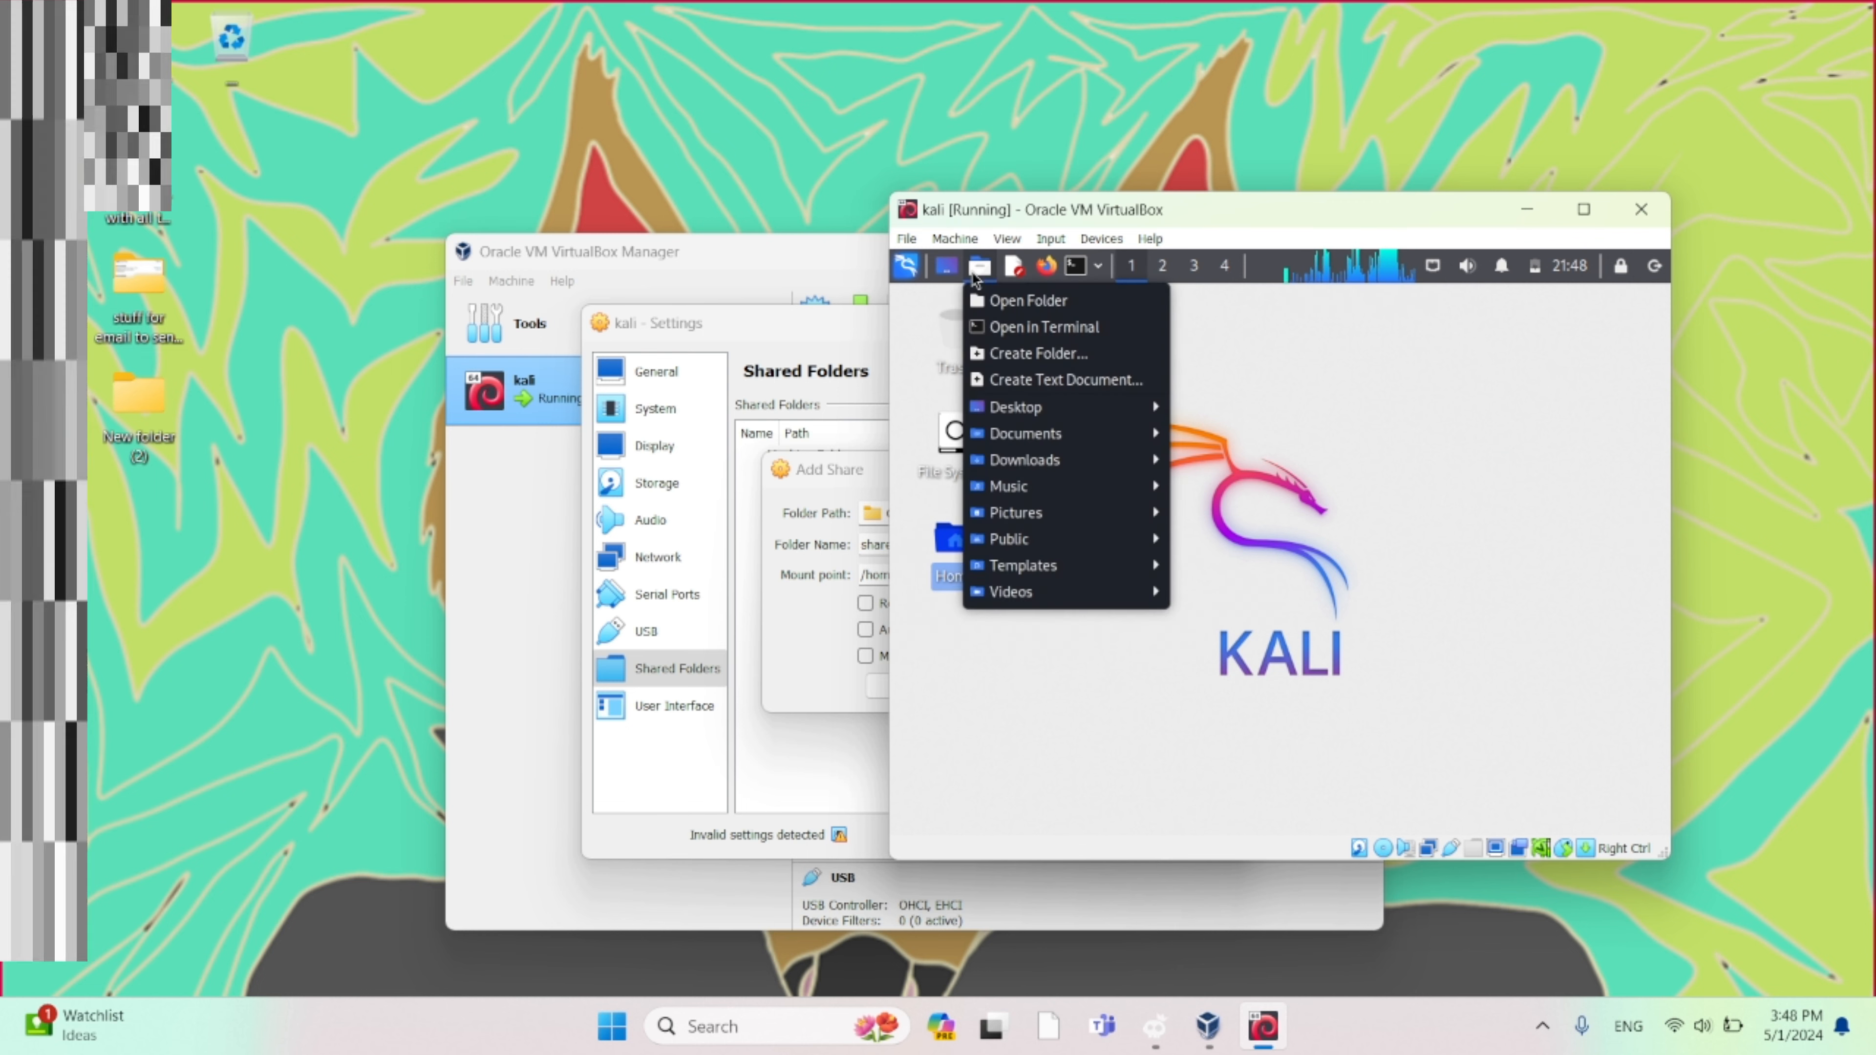
mouse_move(1087, 399)
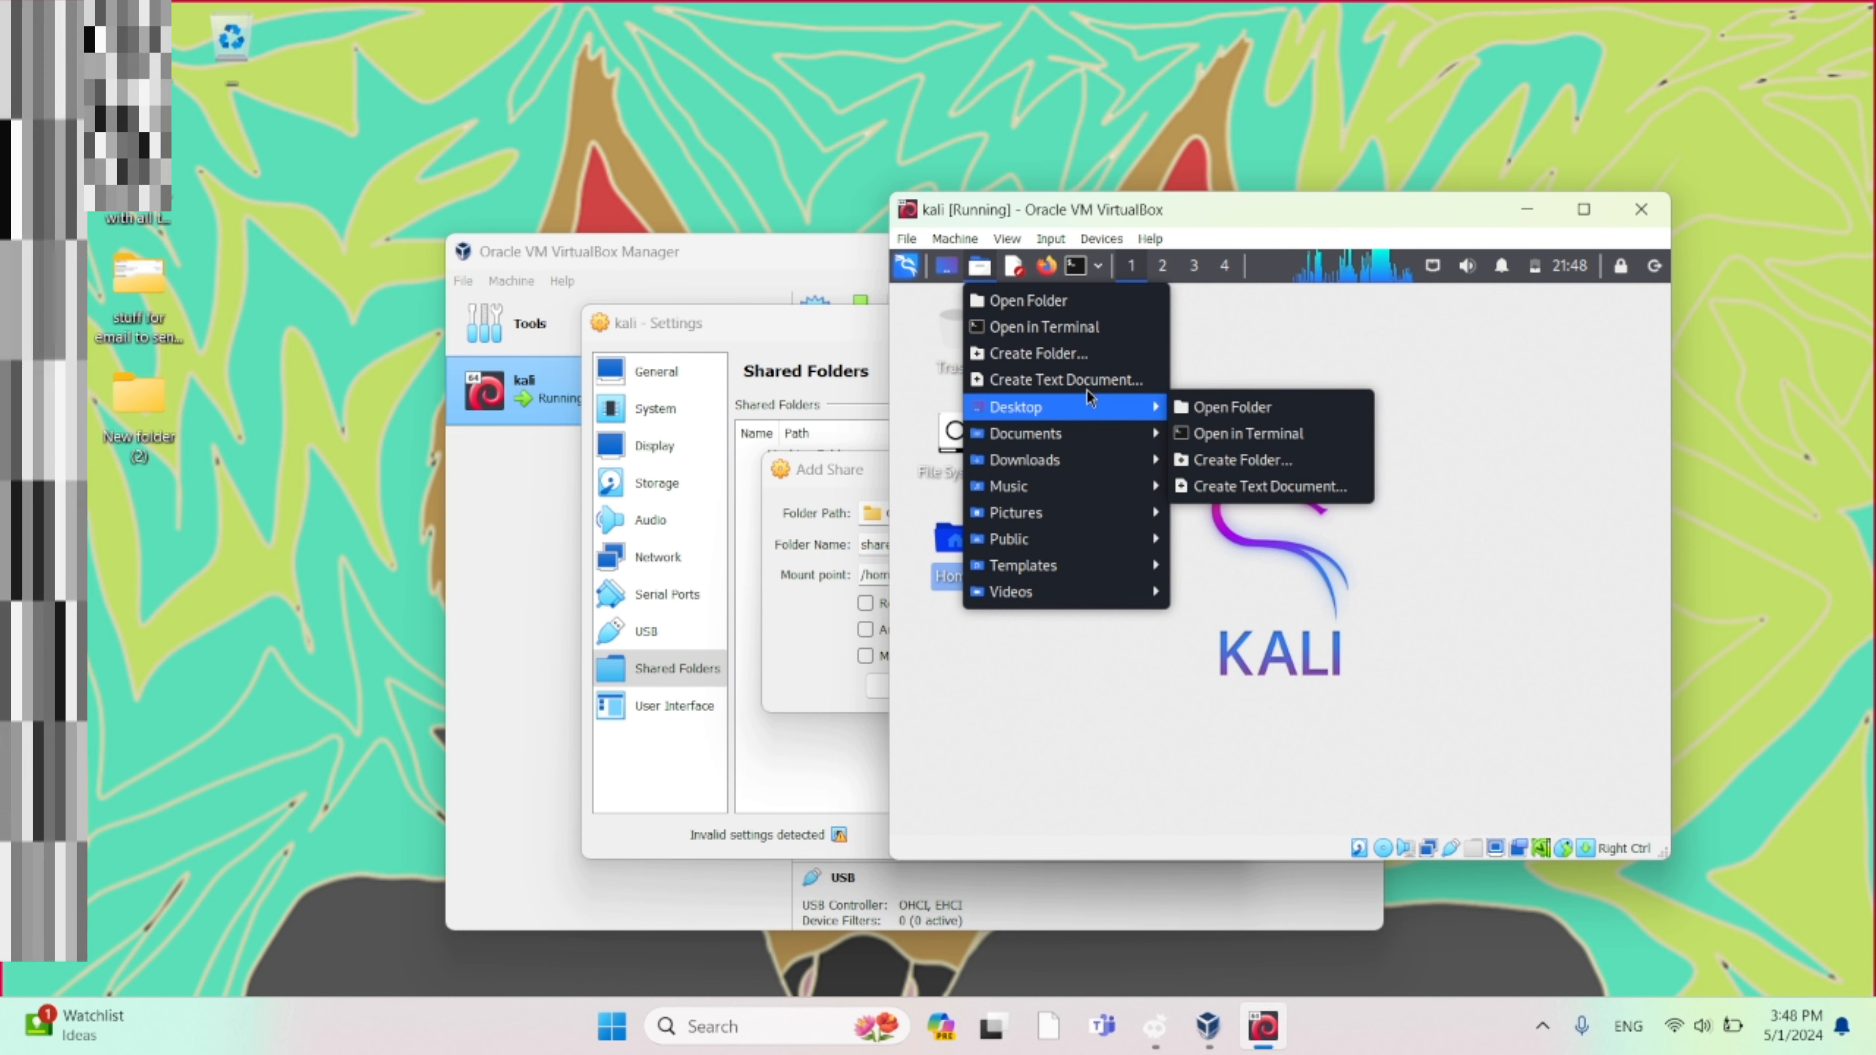
click(1095, 401)
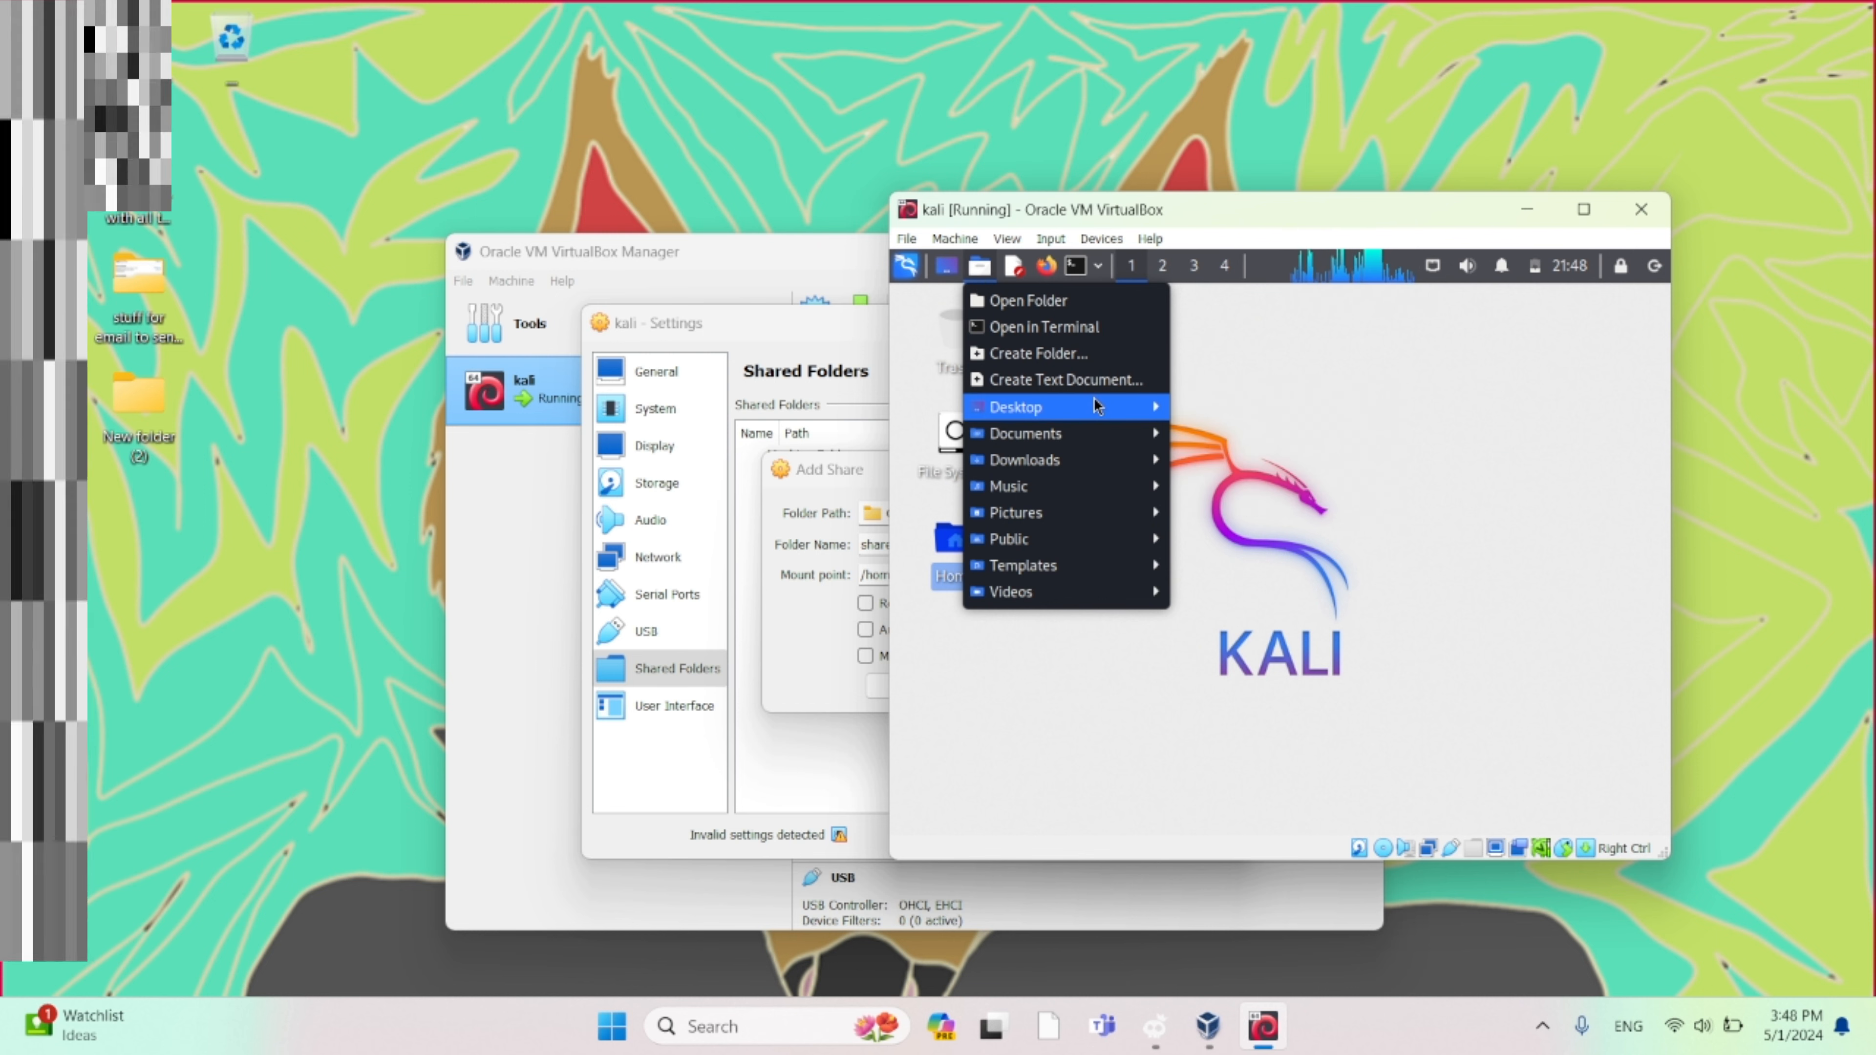
click(1104, 400)
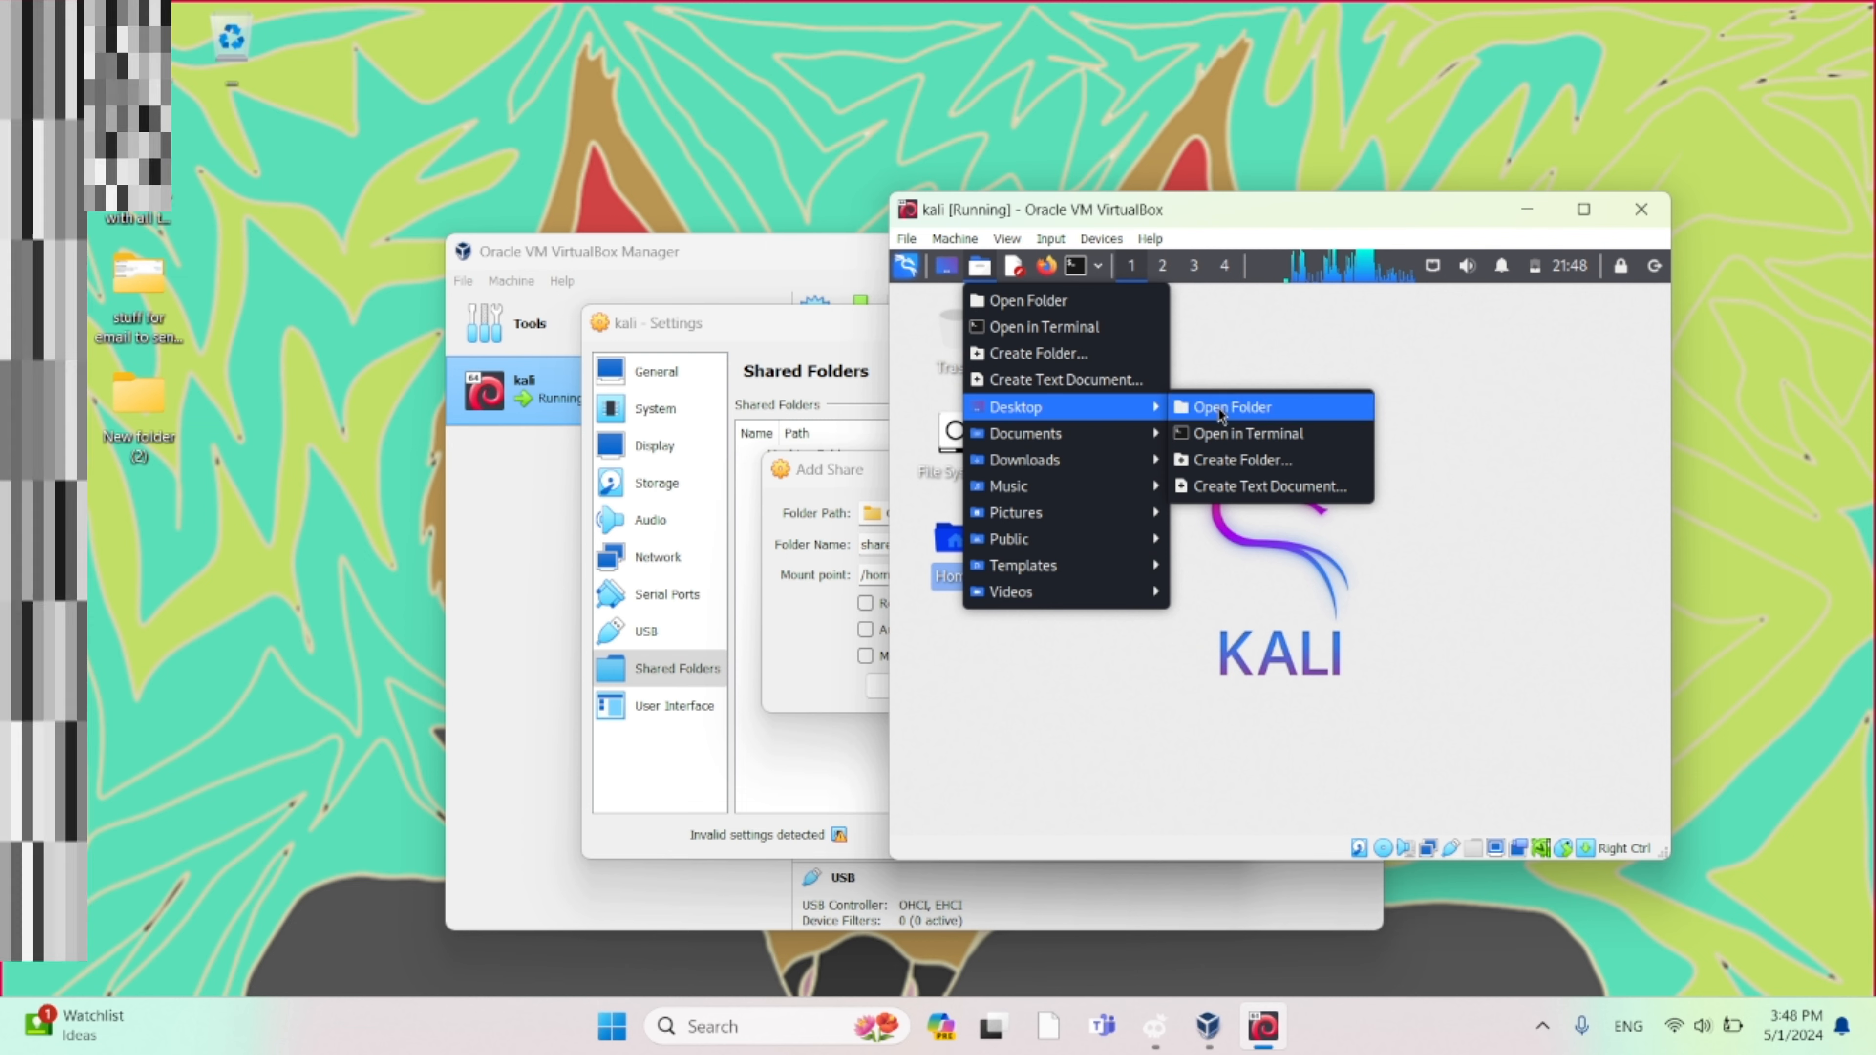
click(1220, 411)
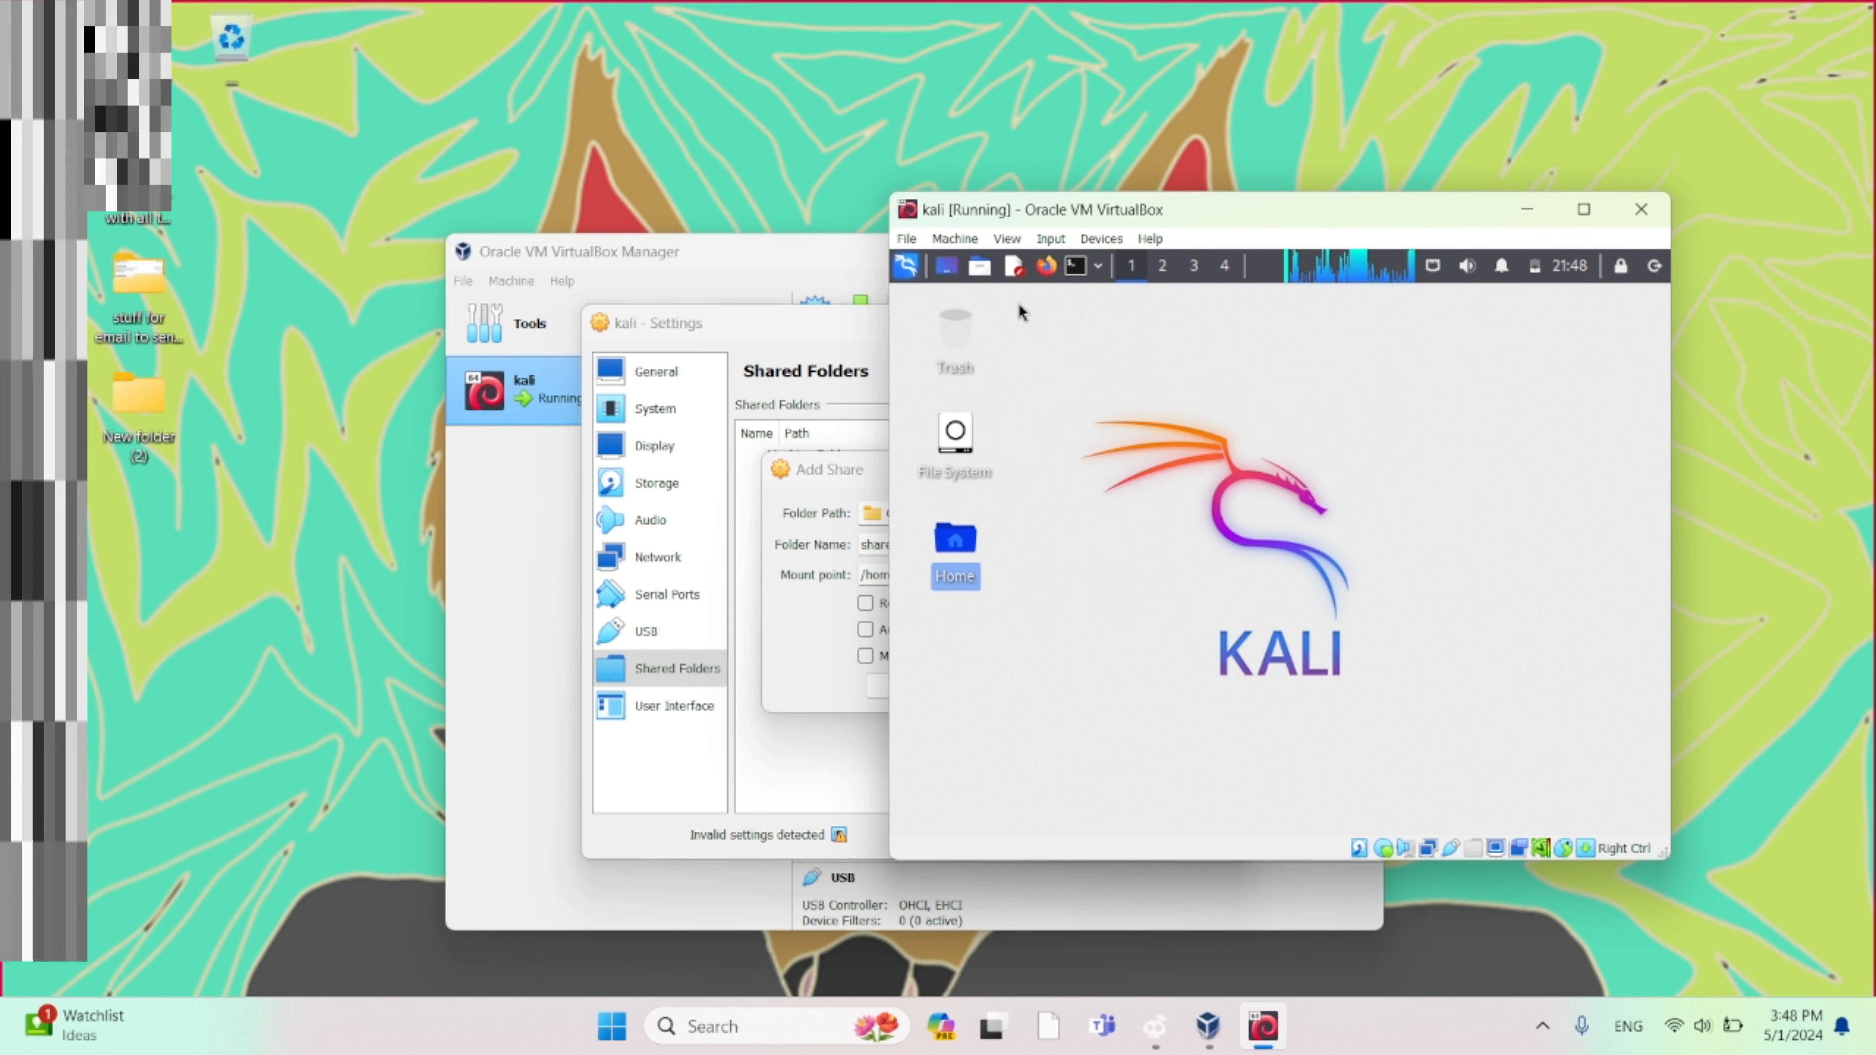
click(977, 268)
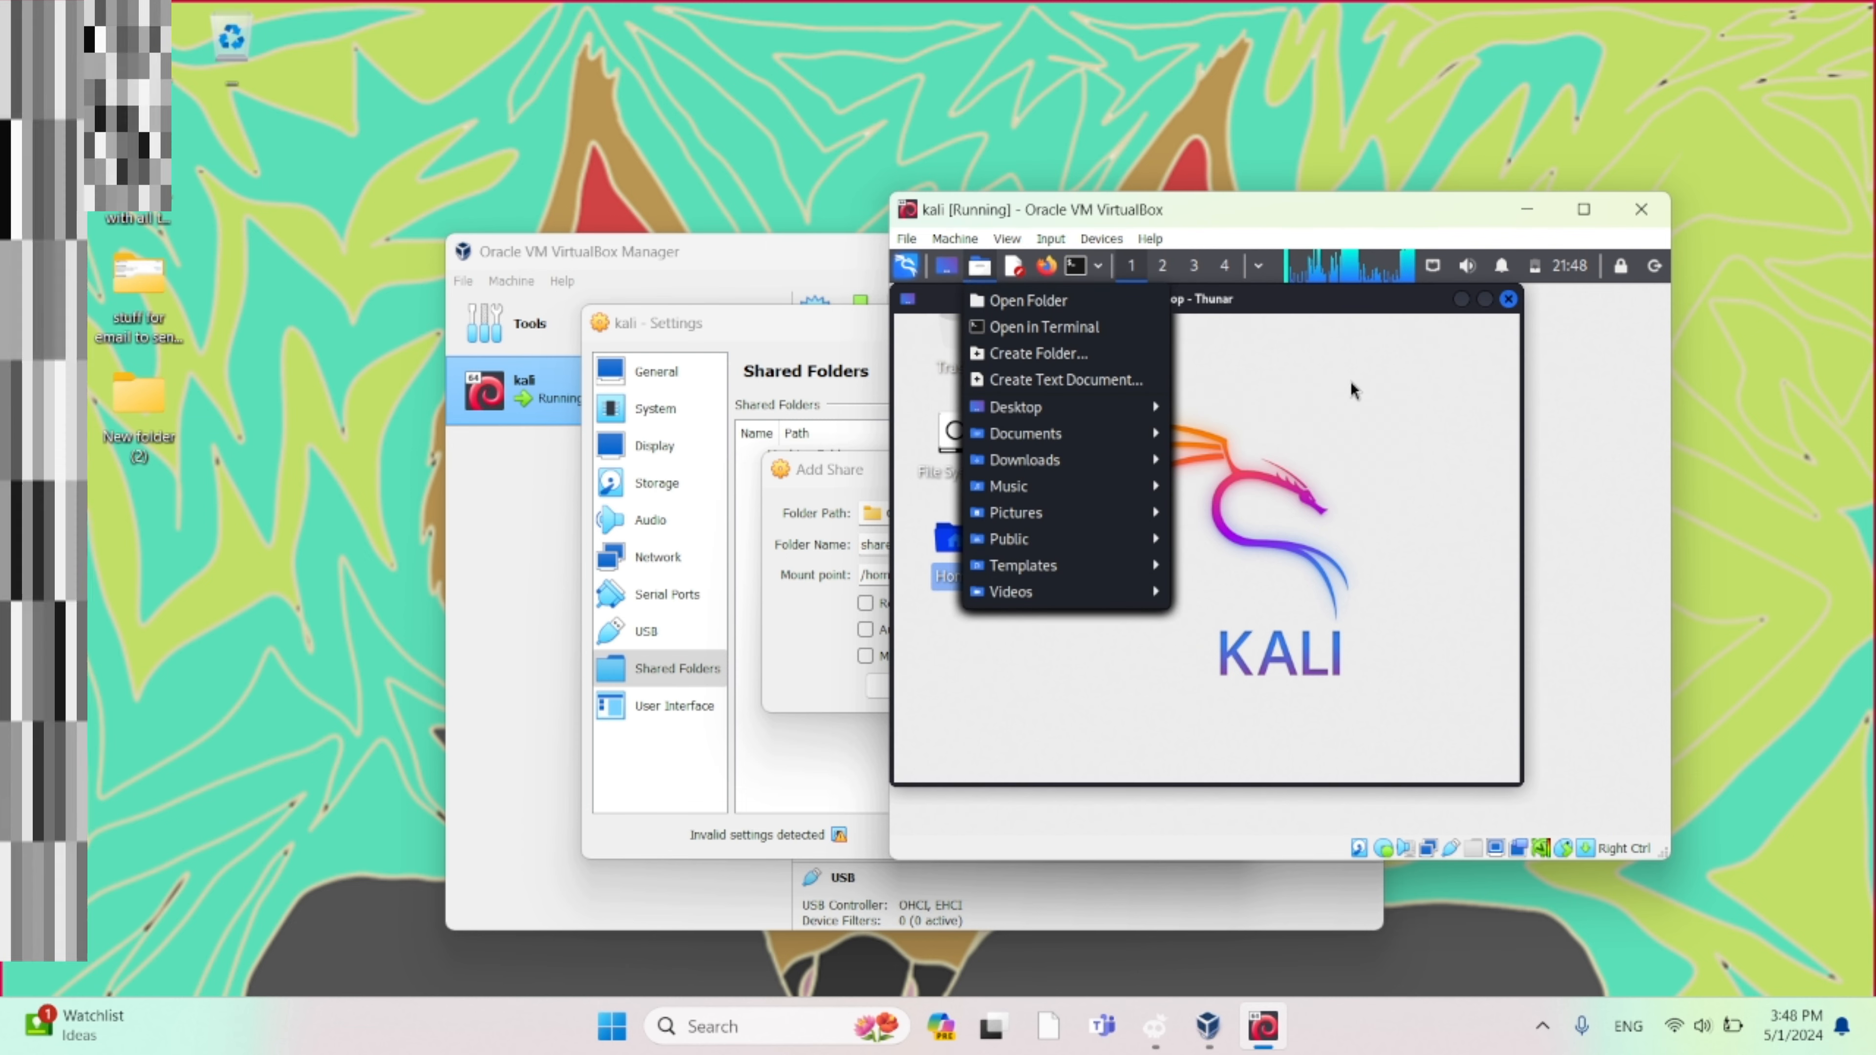
click(1328, 301)
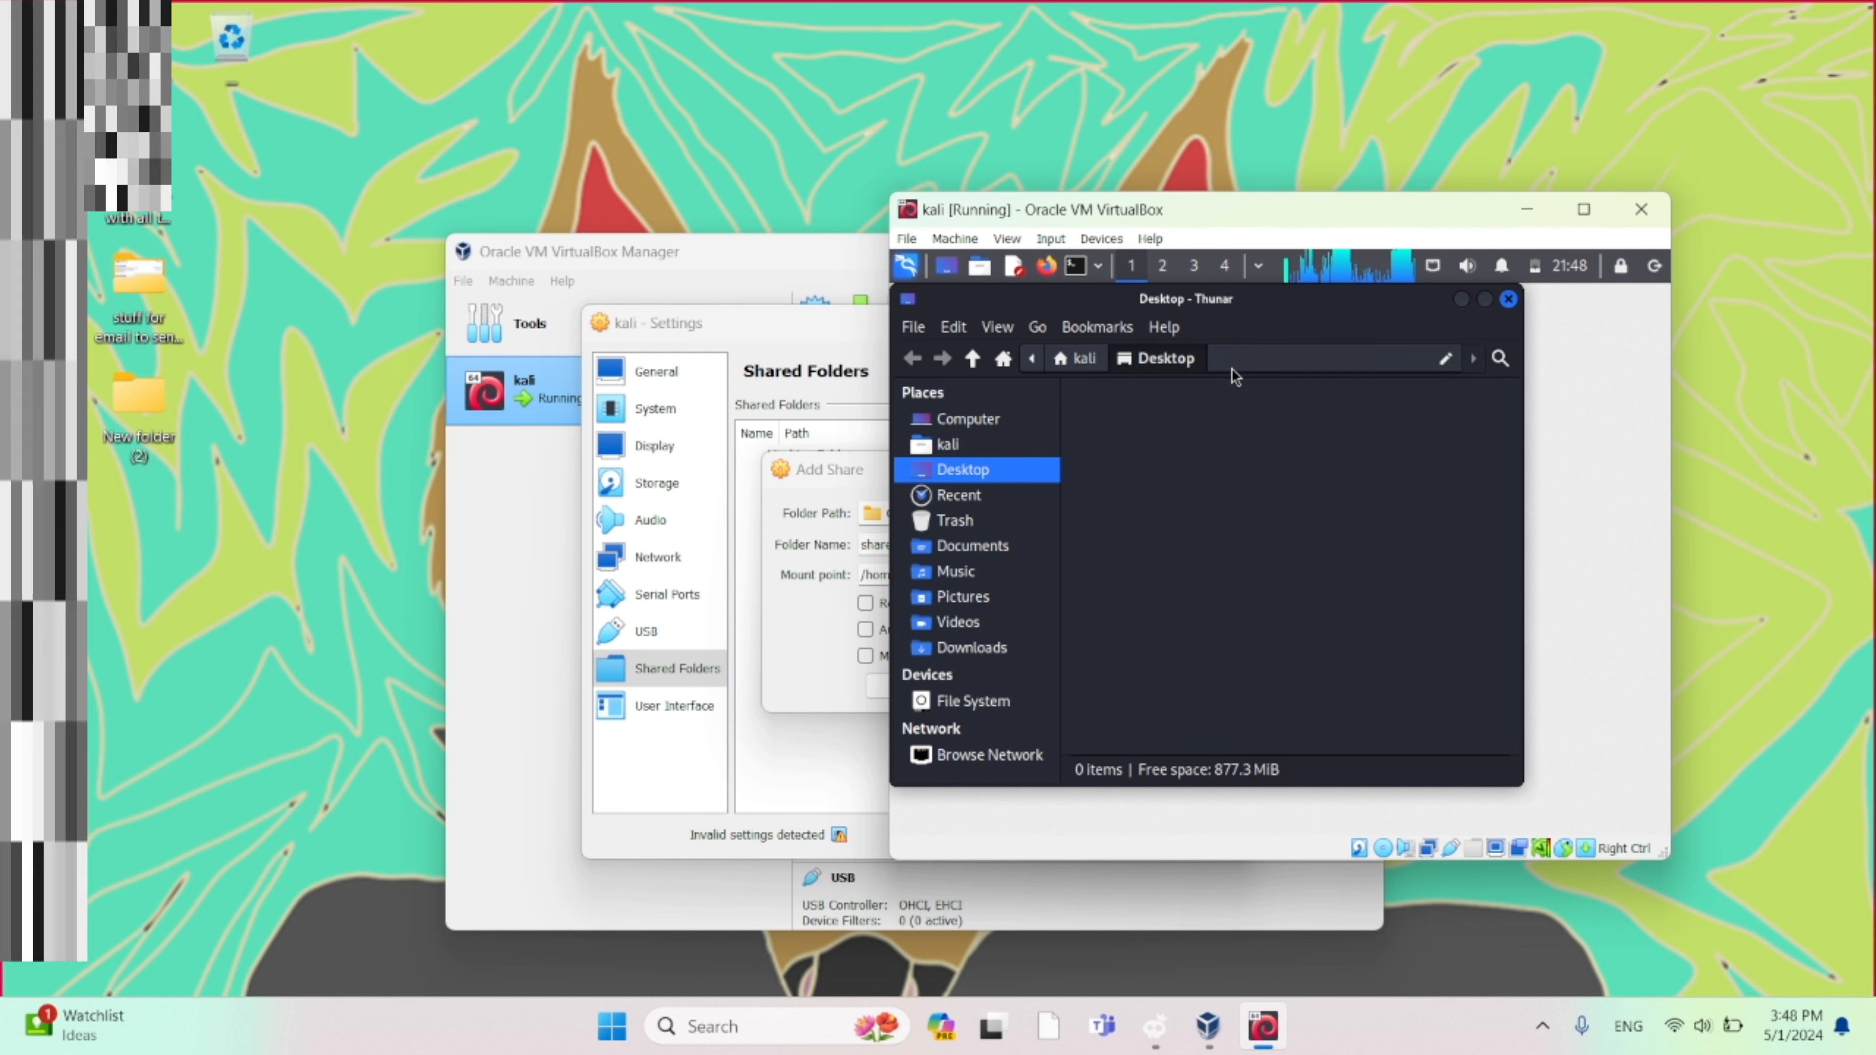
click(1231, 368)
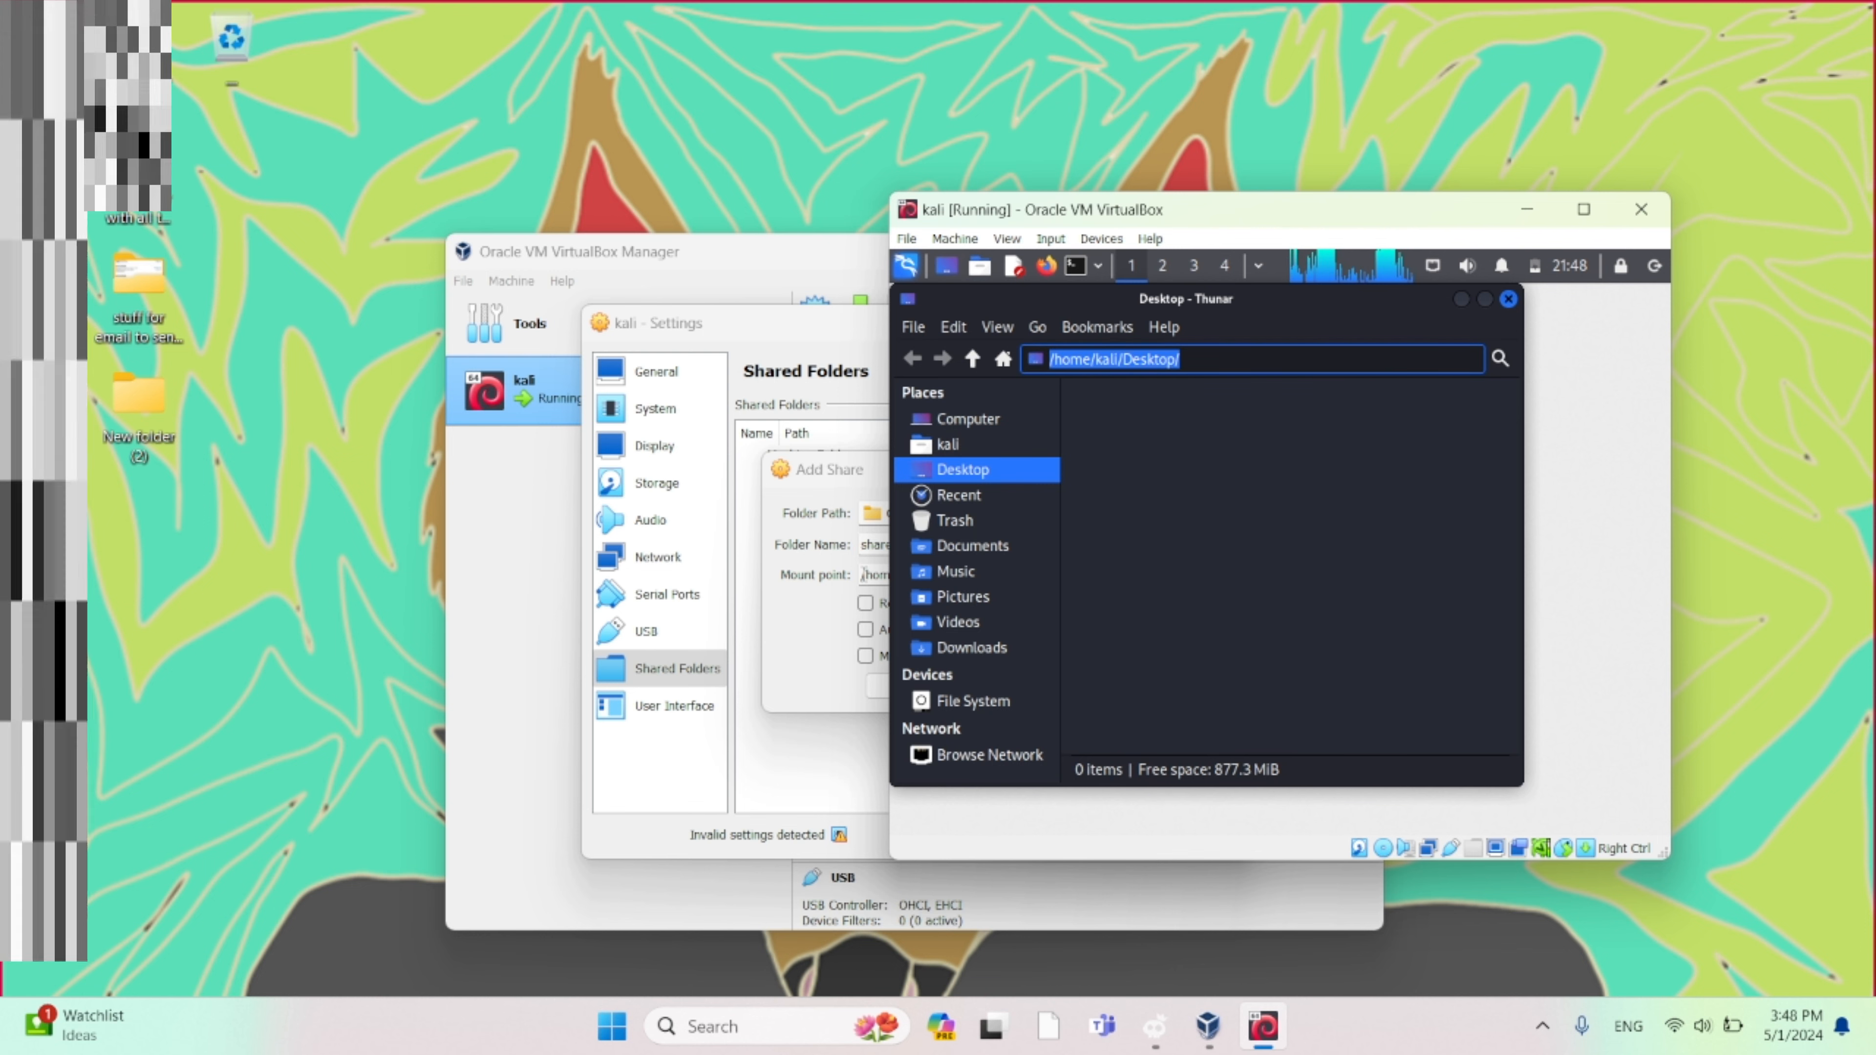
Complete the share's mount point as /home/kali/Desktop, enable Auto-mount and Make Permanent, and save the share in the machine settings.
click(848, 645)
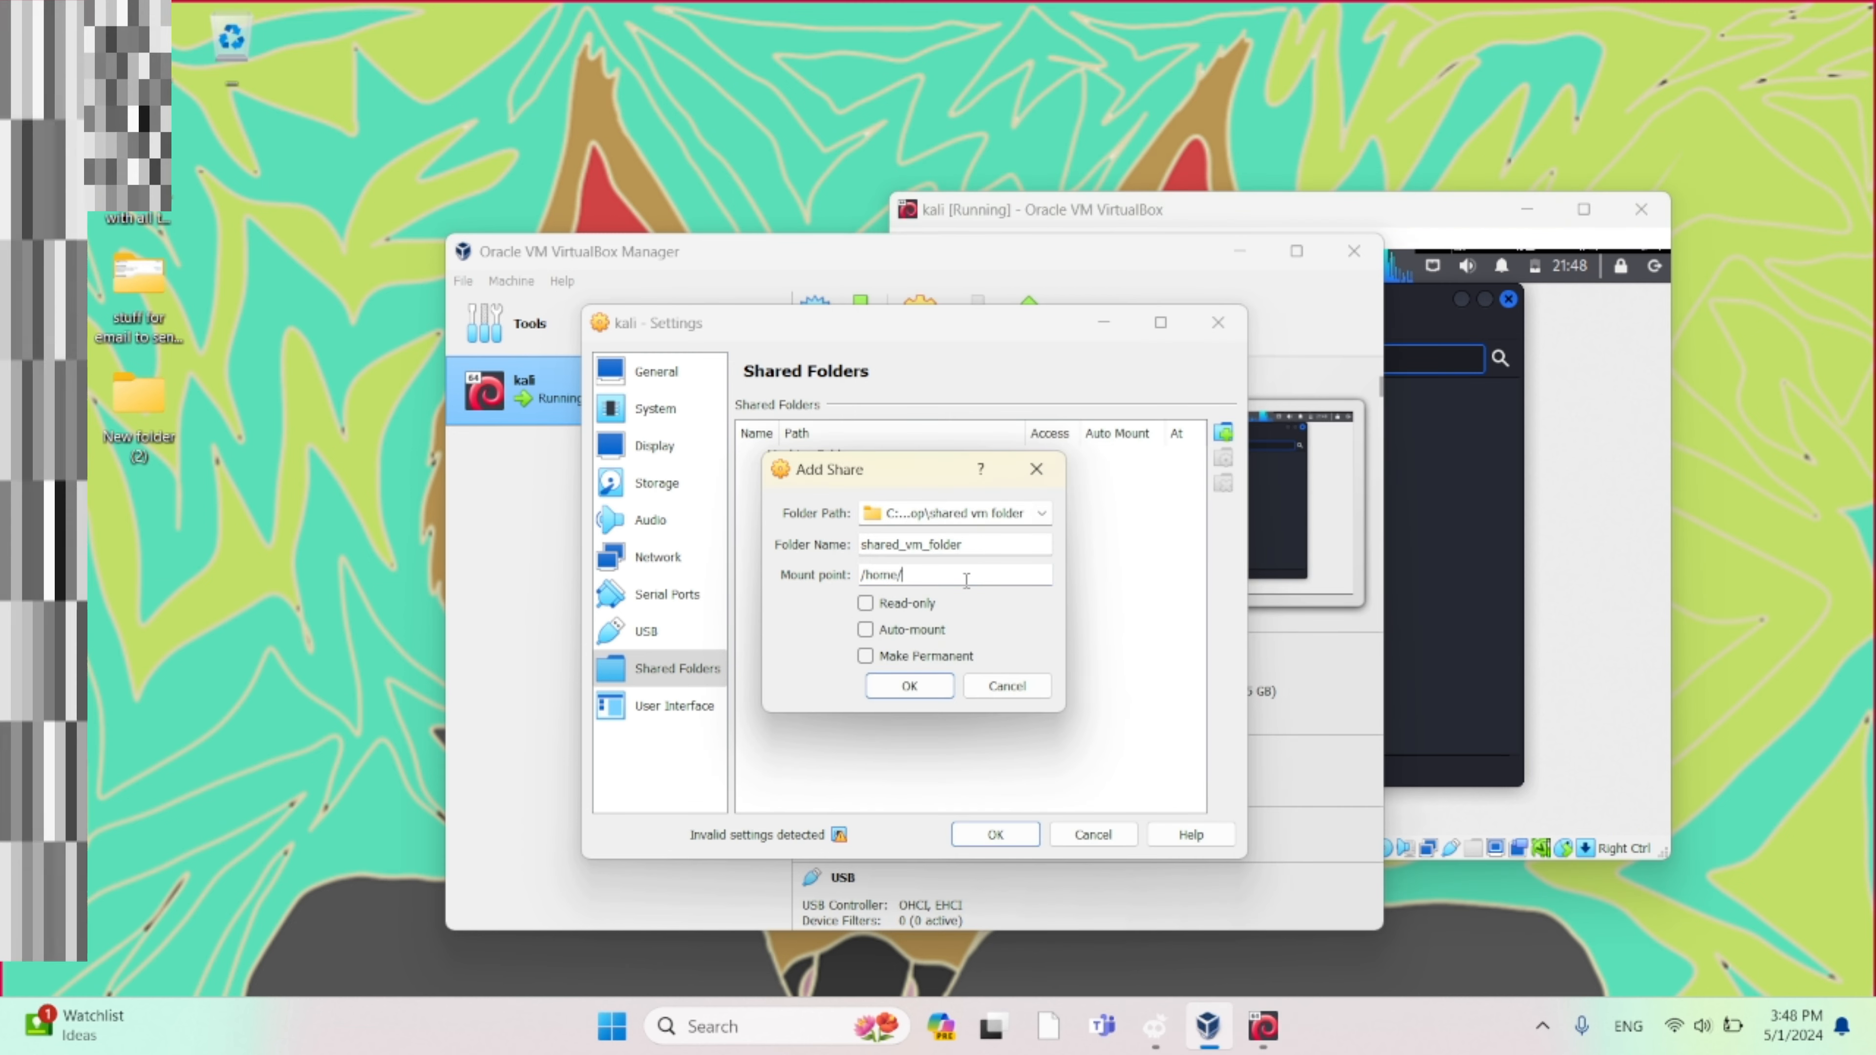
text(kali/Desktop)
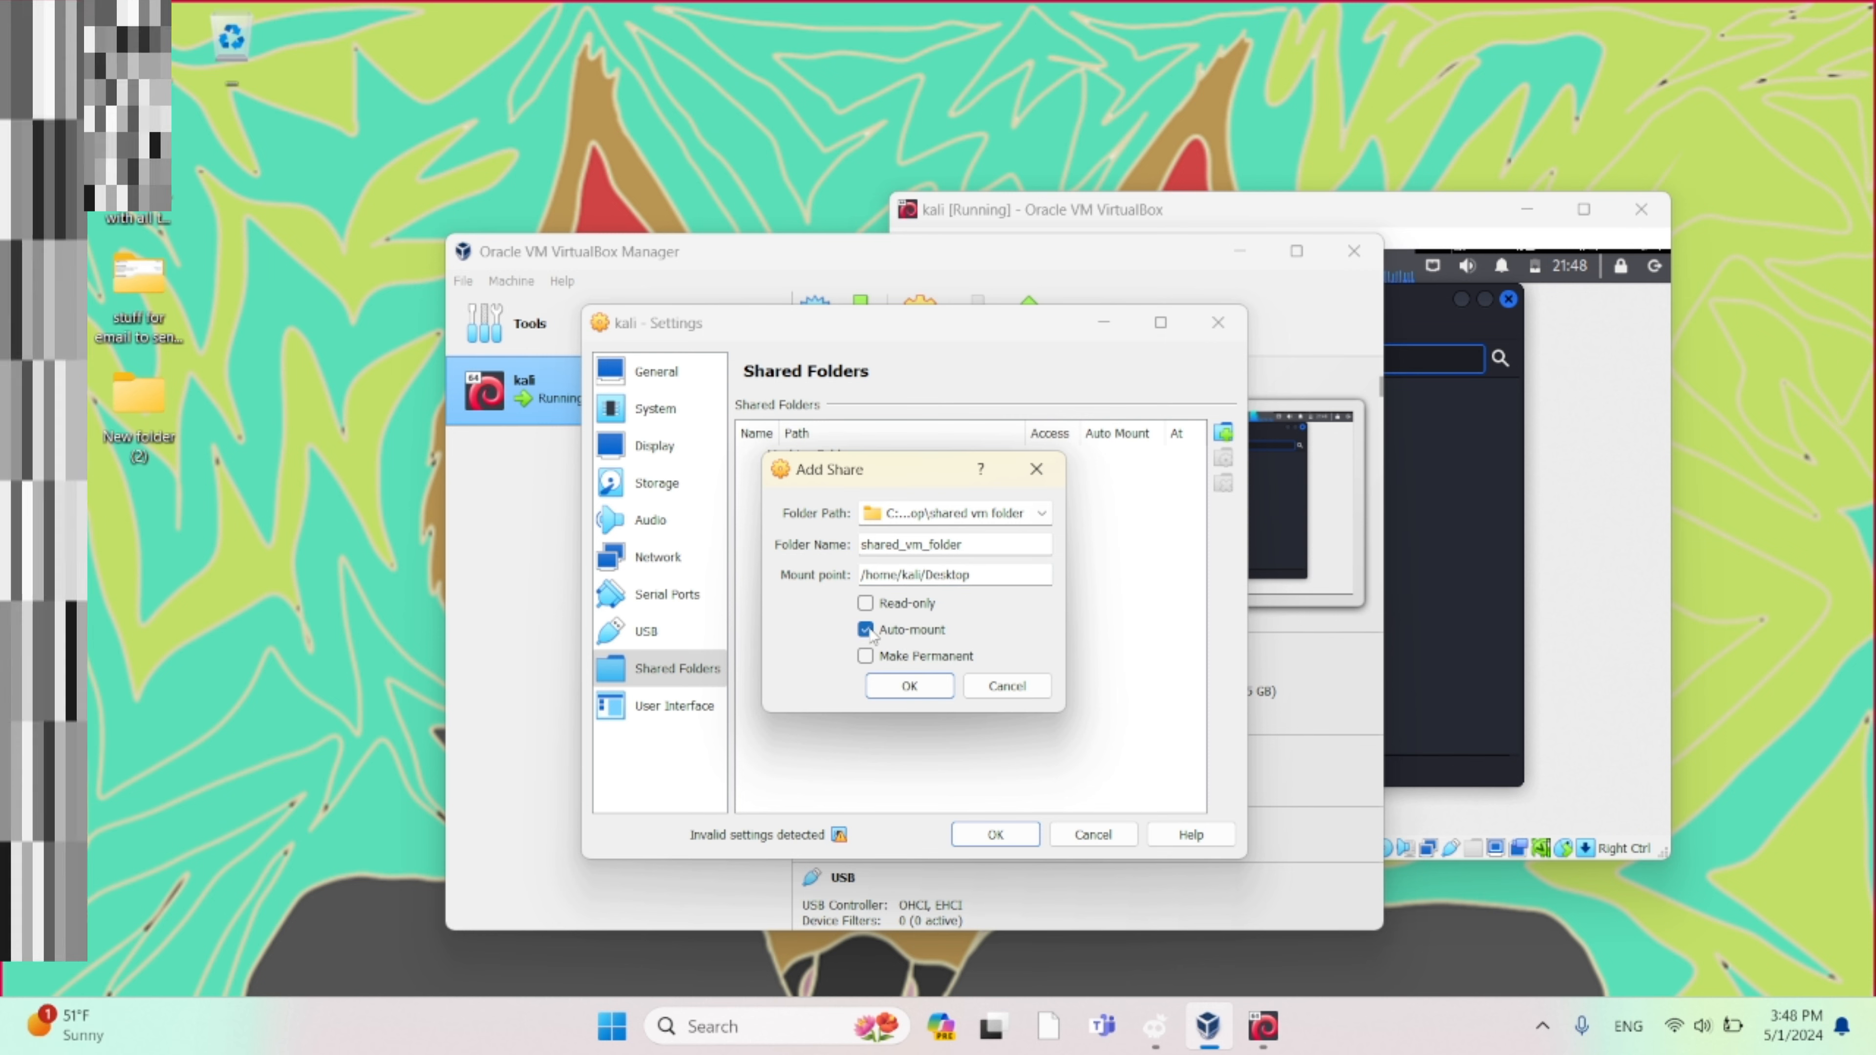
click(909, 687)
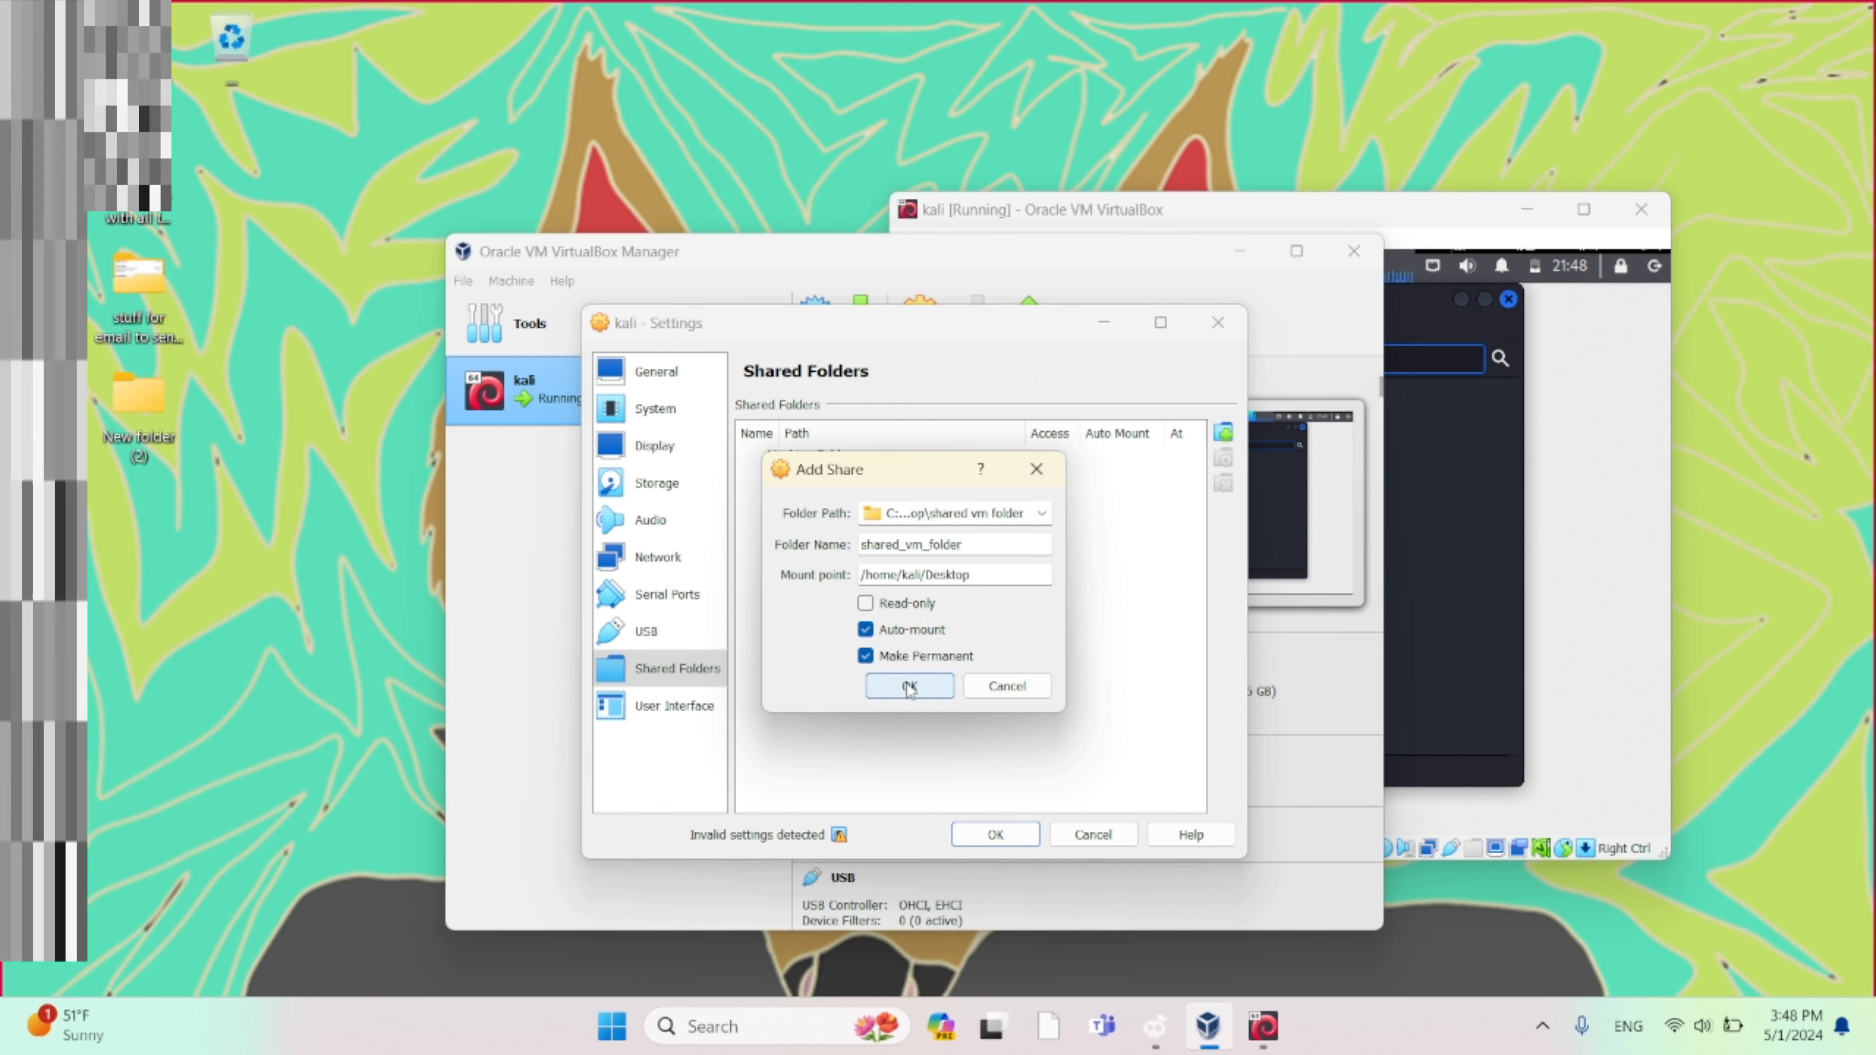
click(995, 834)
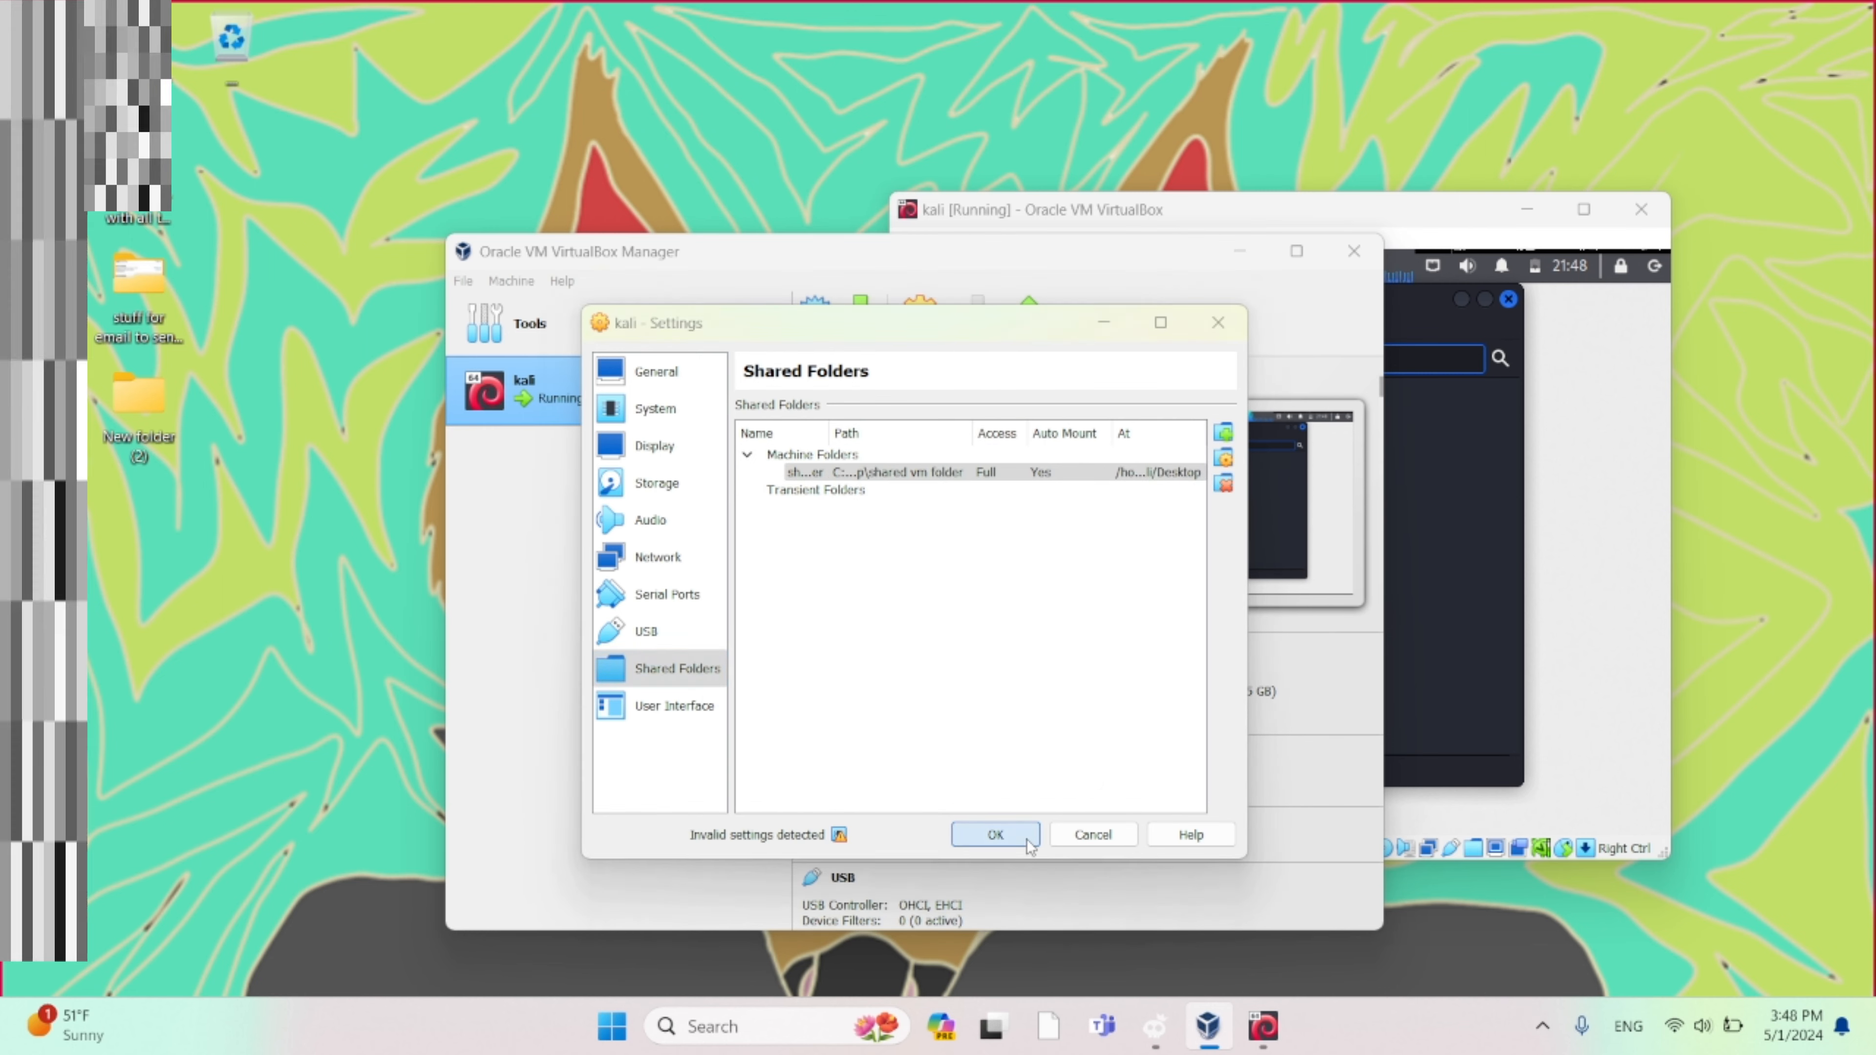
Close the Thunar file manager in Kali and restart the virtual machine from the log-out dialog.
click(1514, 427)
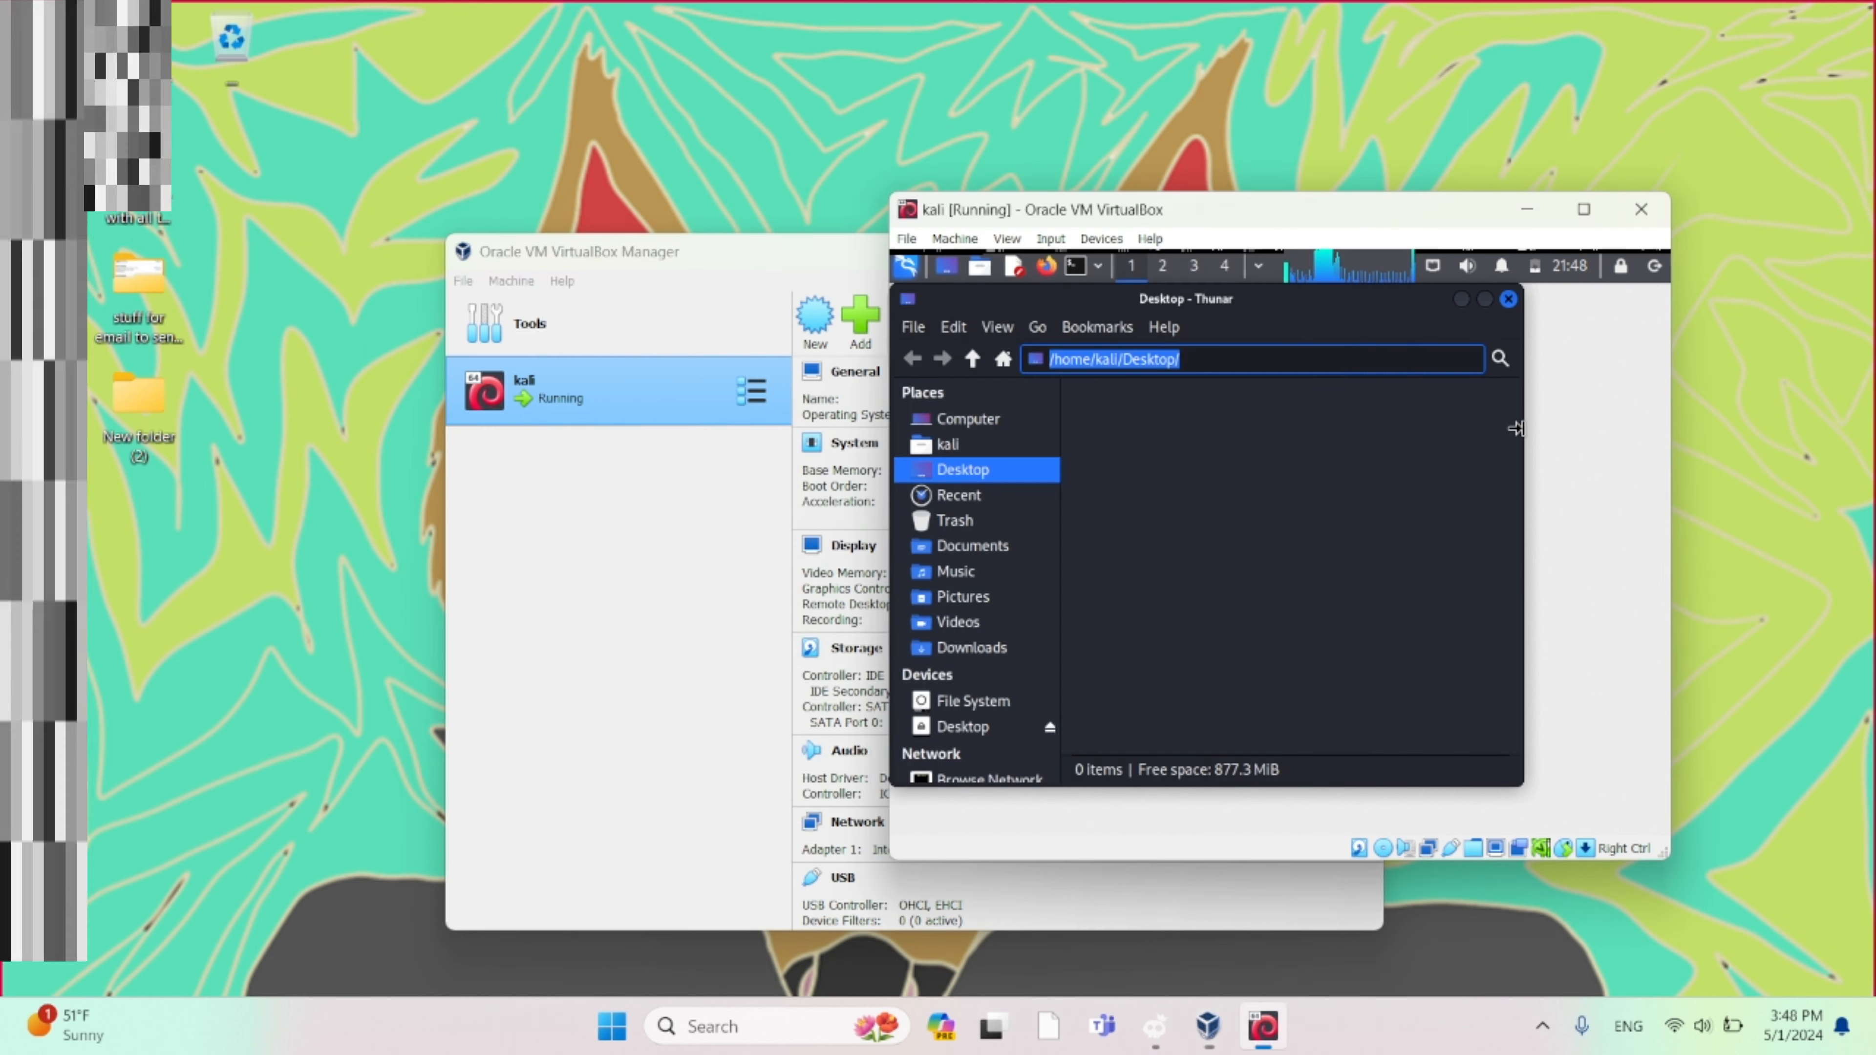
click(1510, 300)
click(1080, 419)
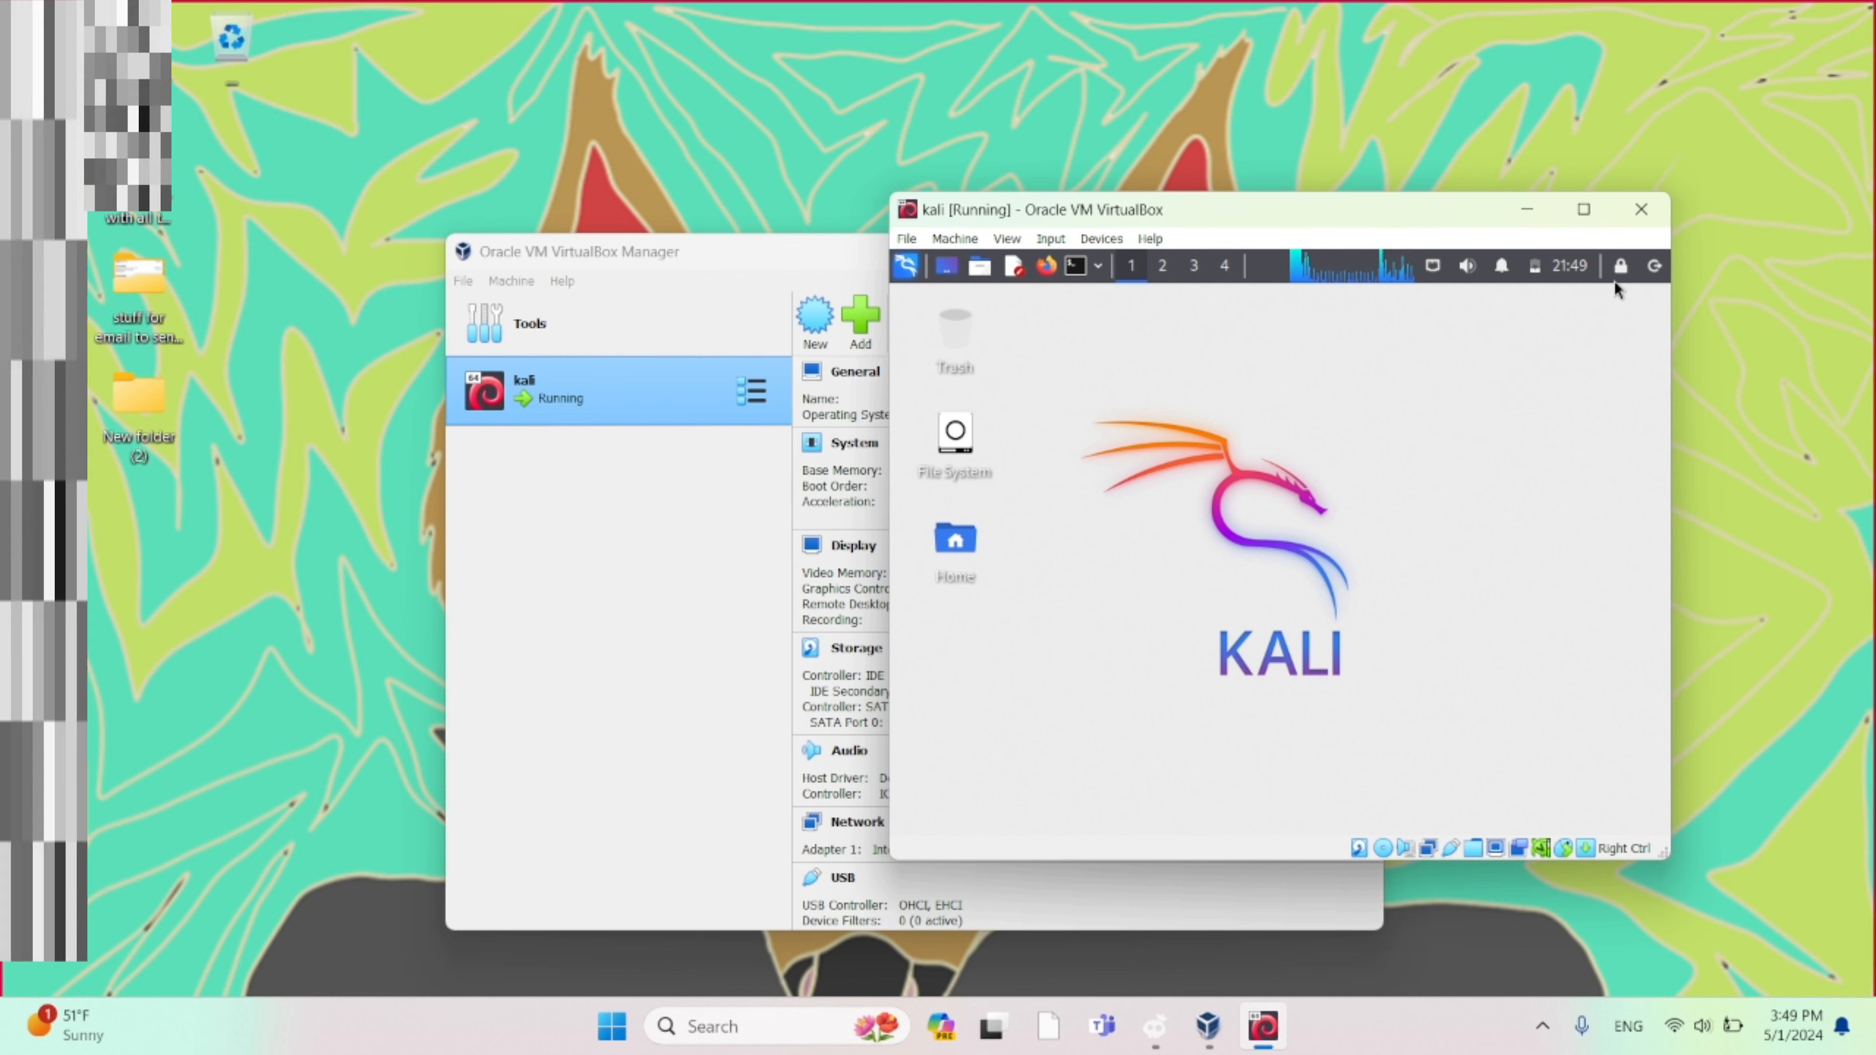
click(1651, 269)
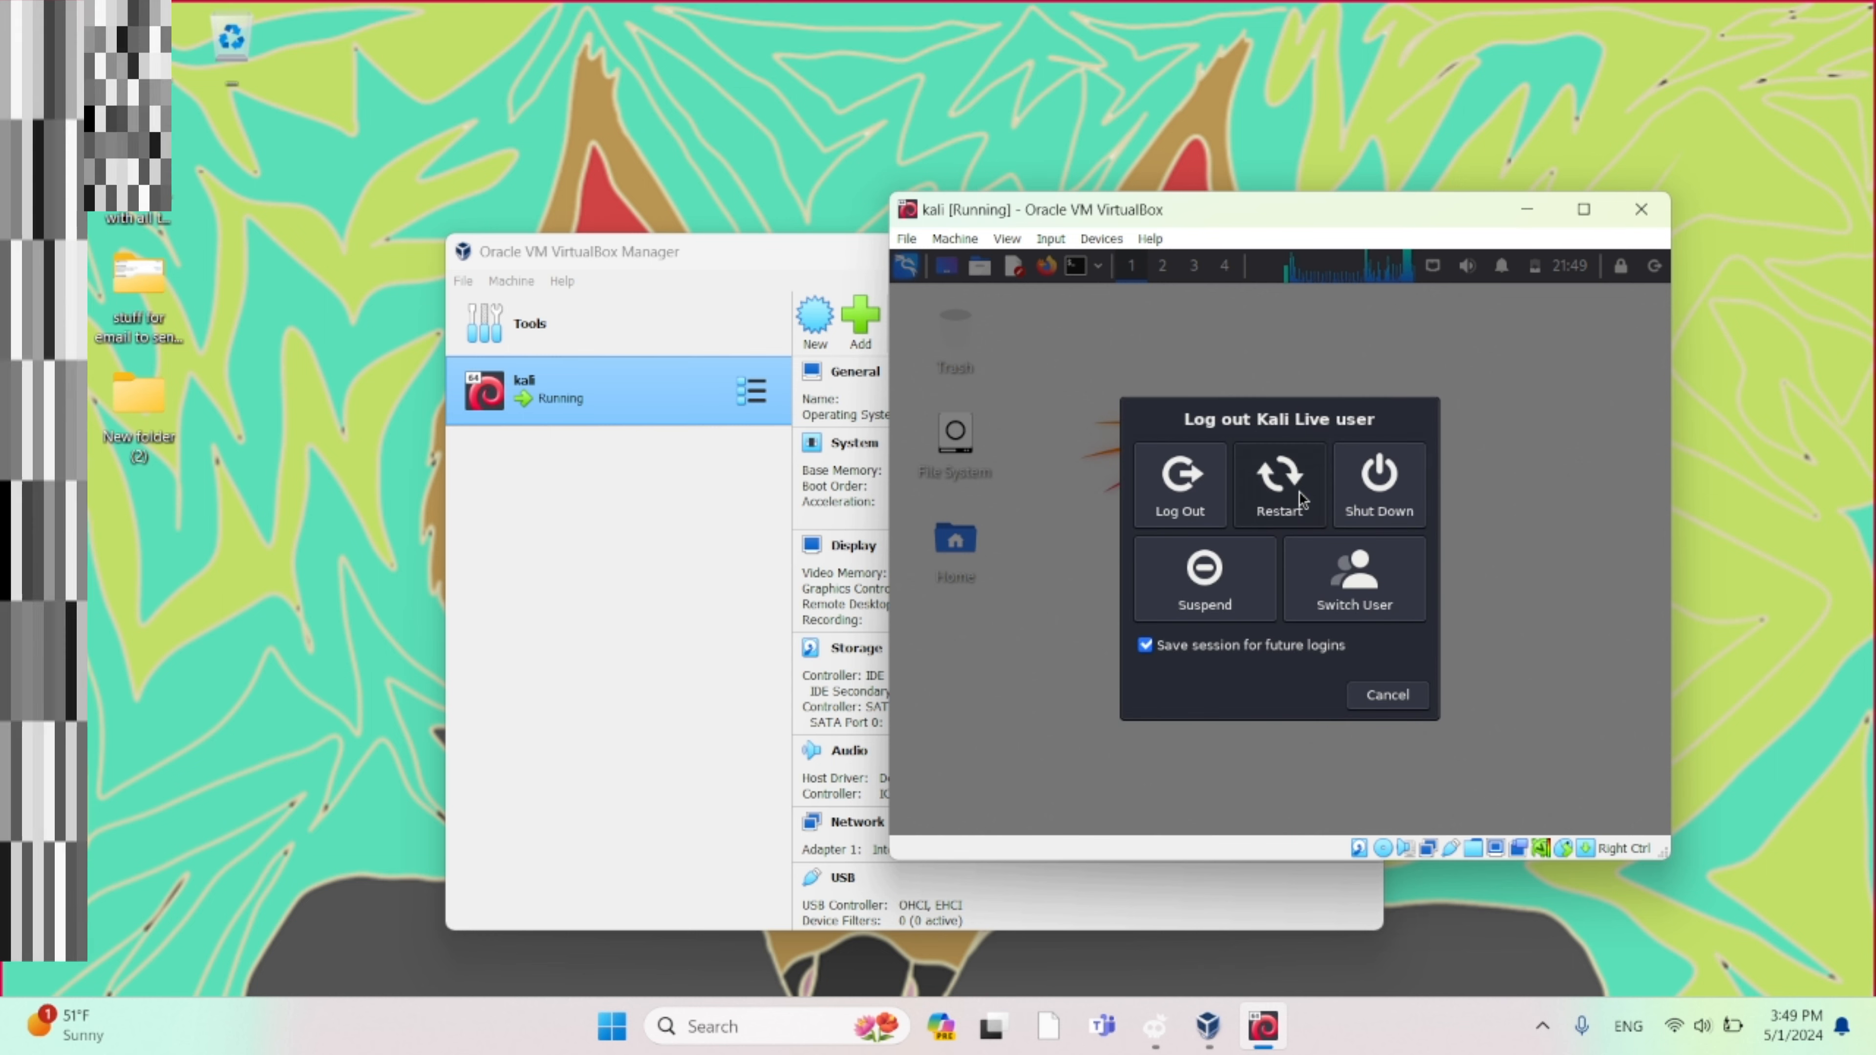
click(1297, 493)
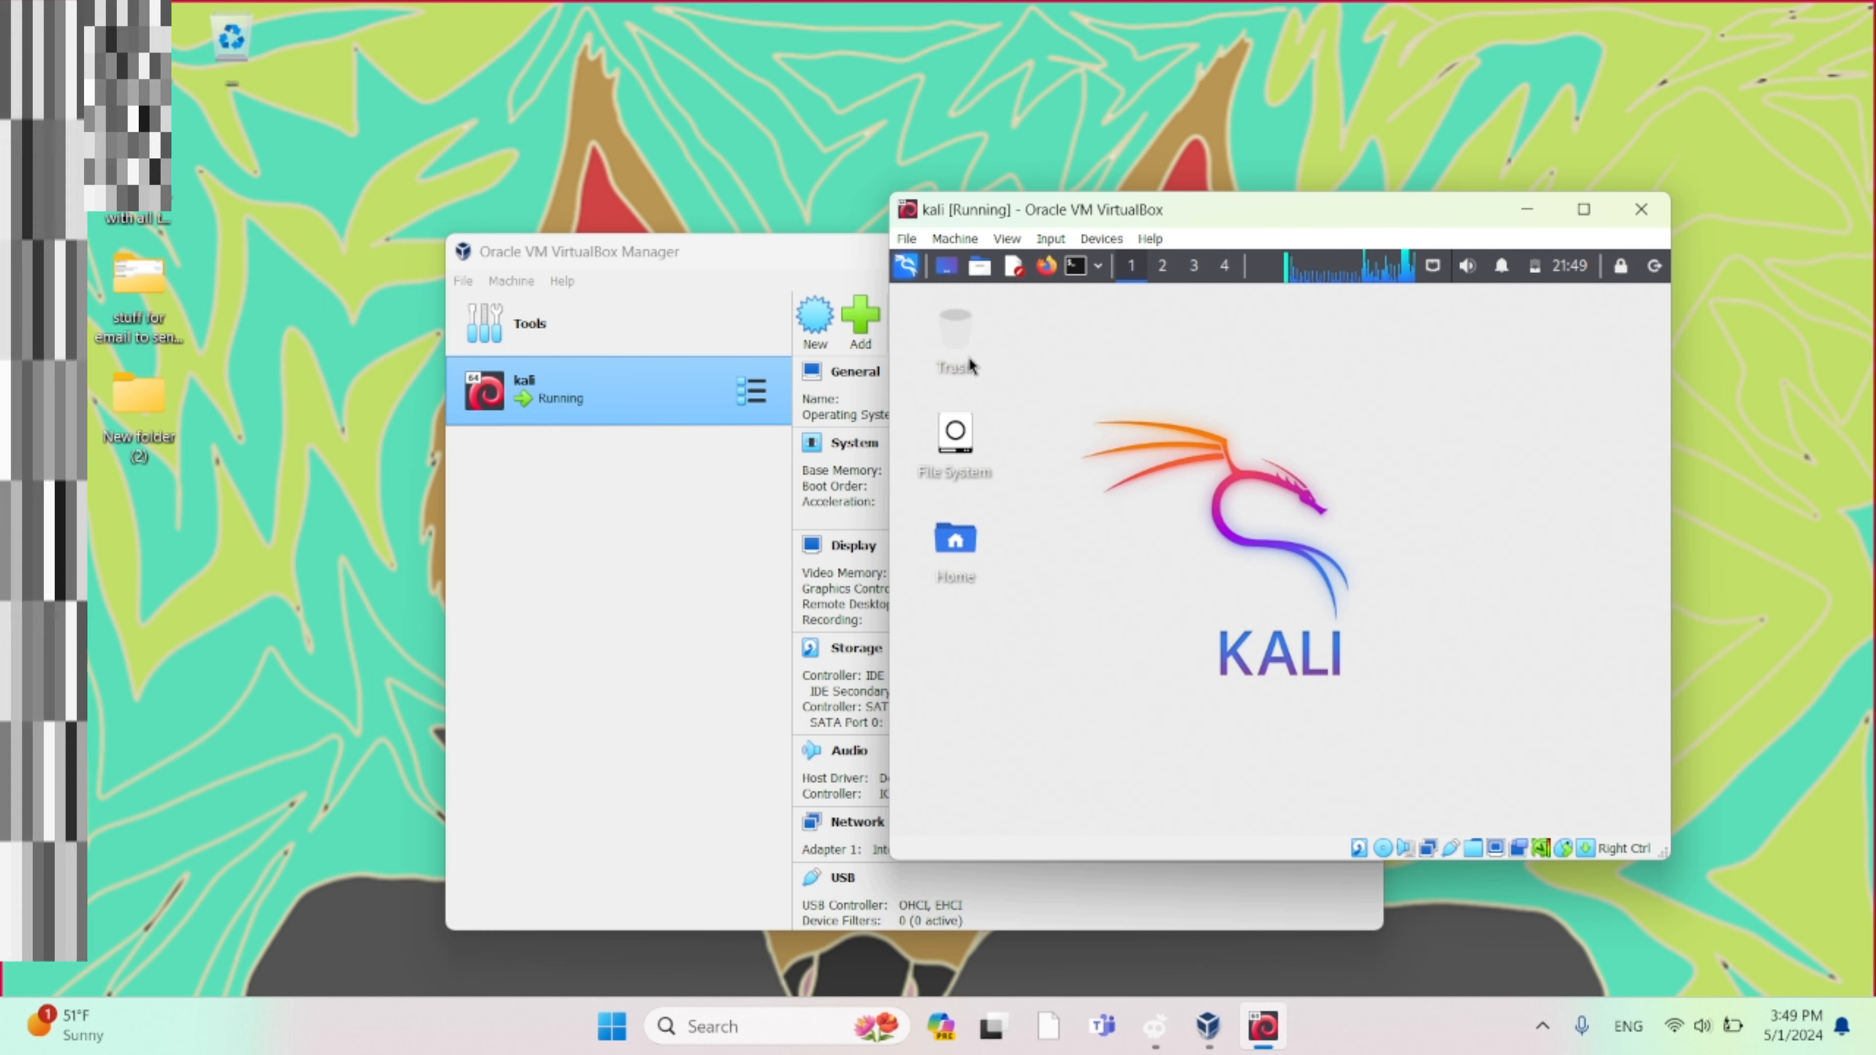
Open the kali machine's settings from the VirtualBox Manager and review its Shared Folders page.
click(662, 472)
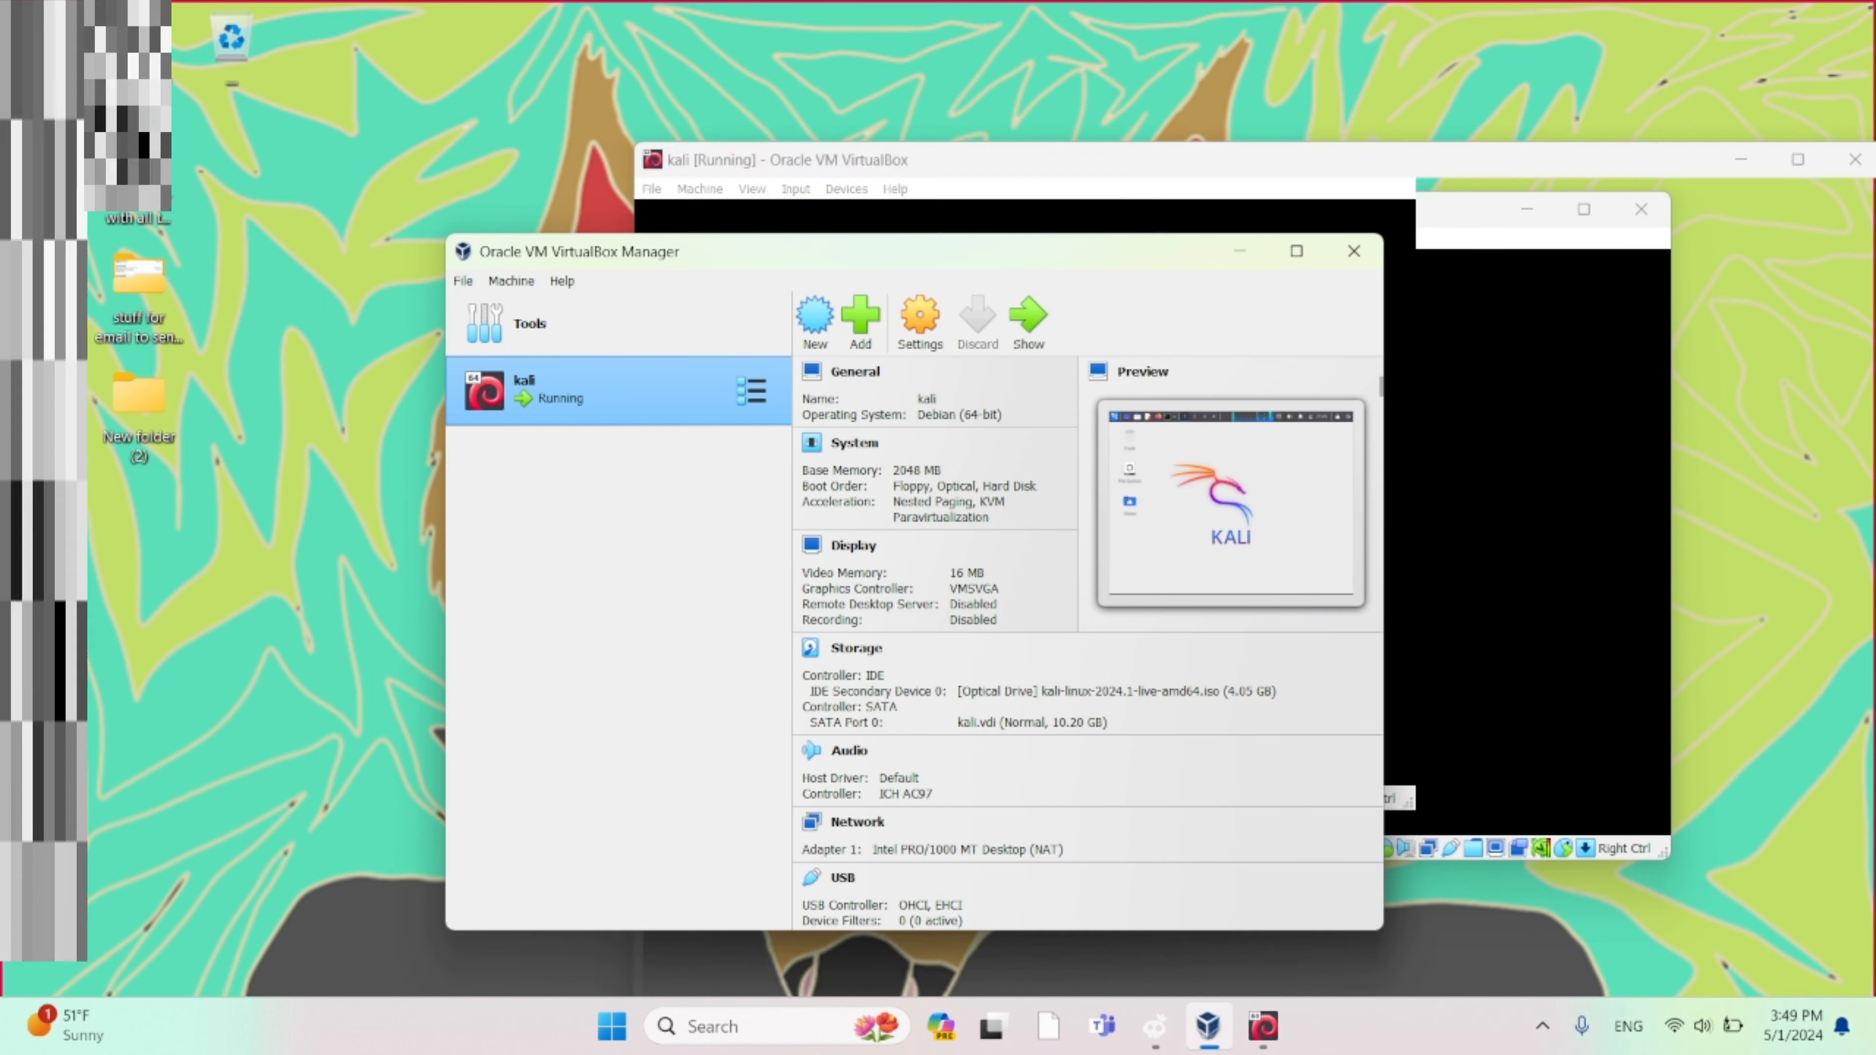
click(1491, 165)
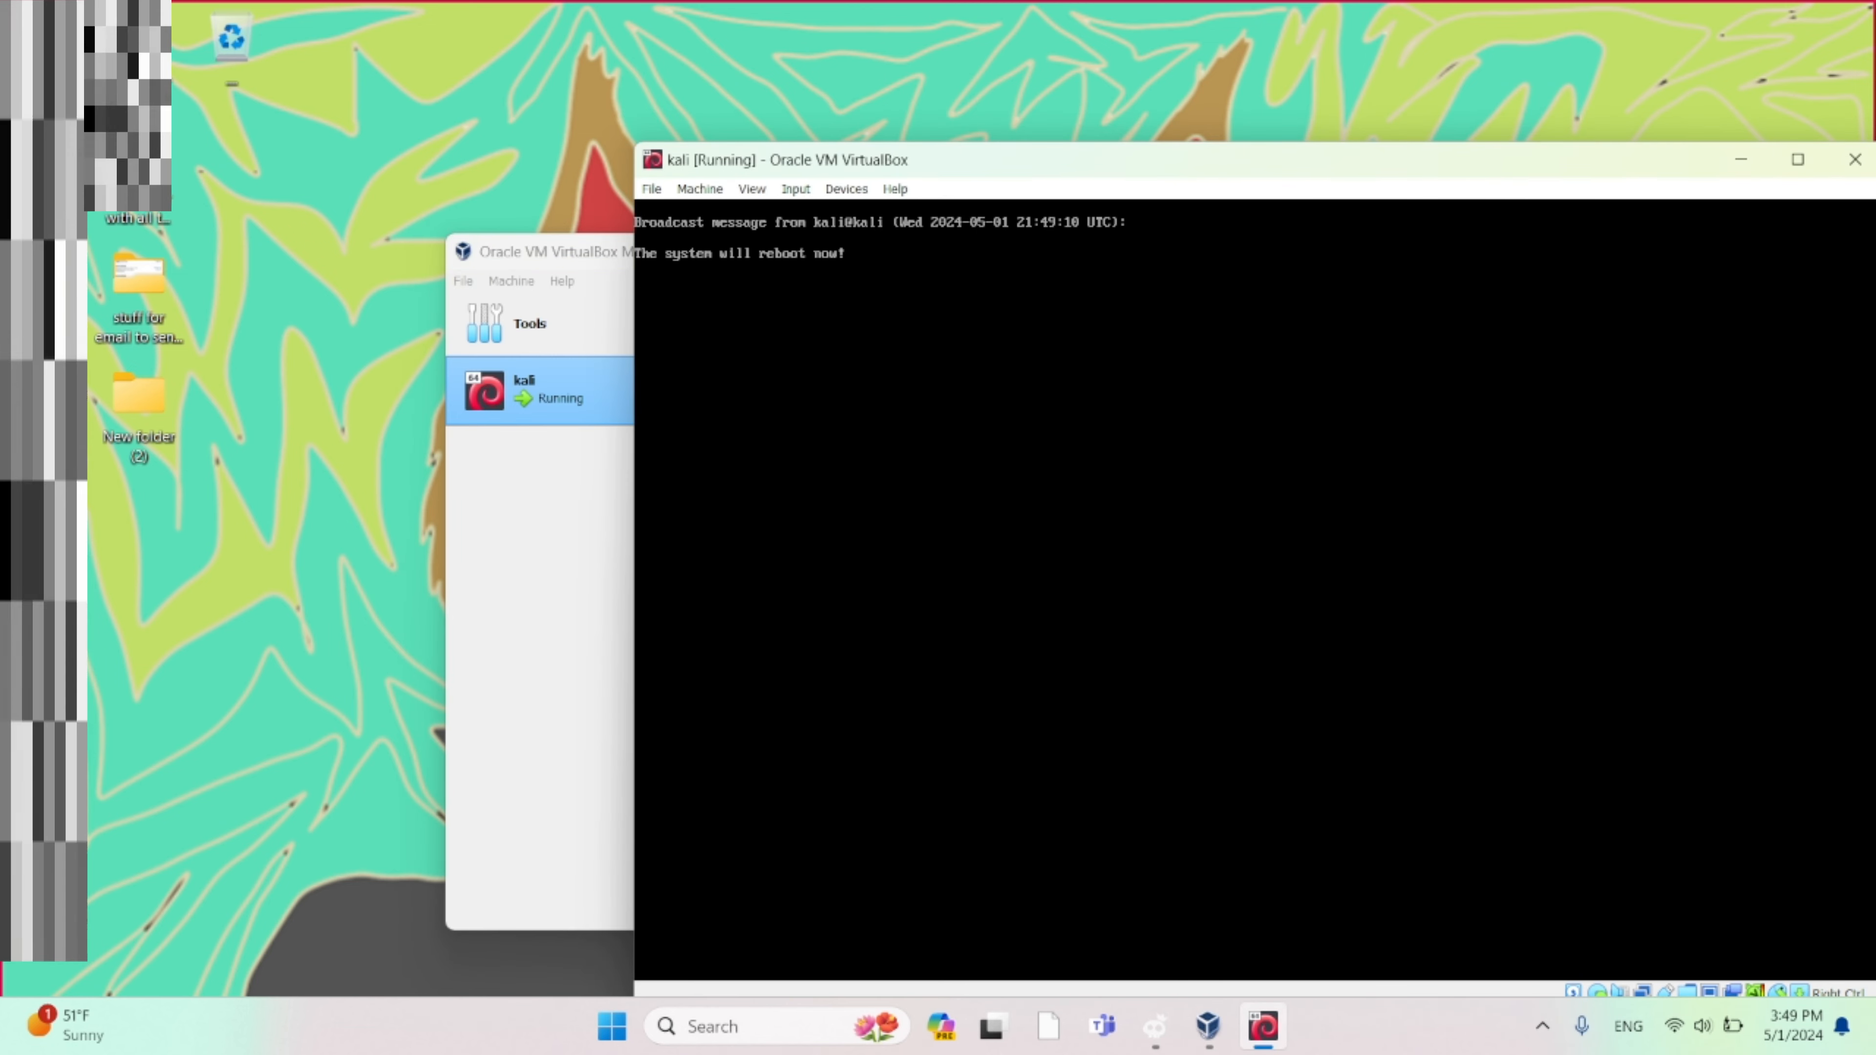
click(465, 420)
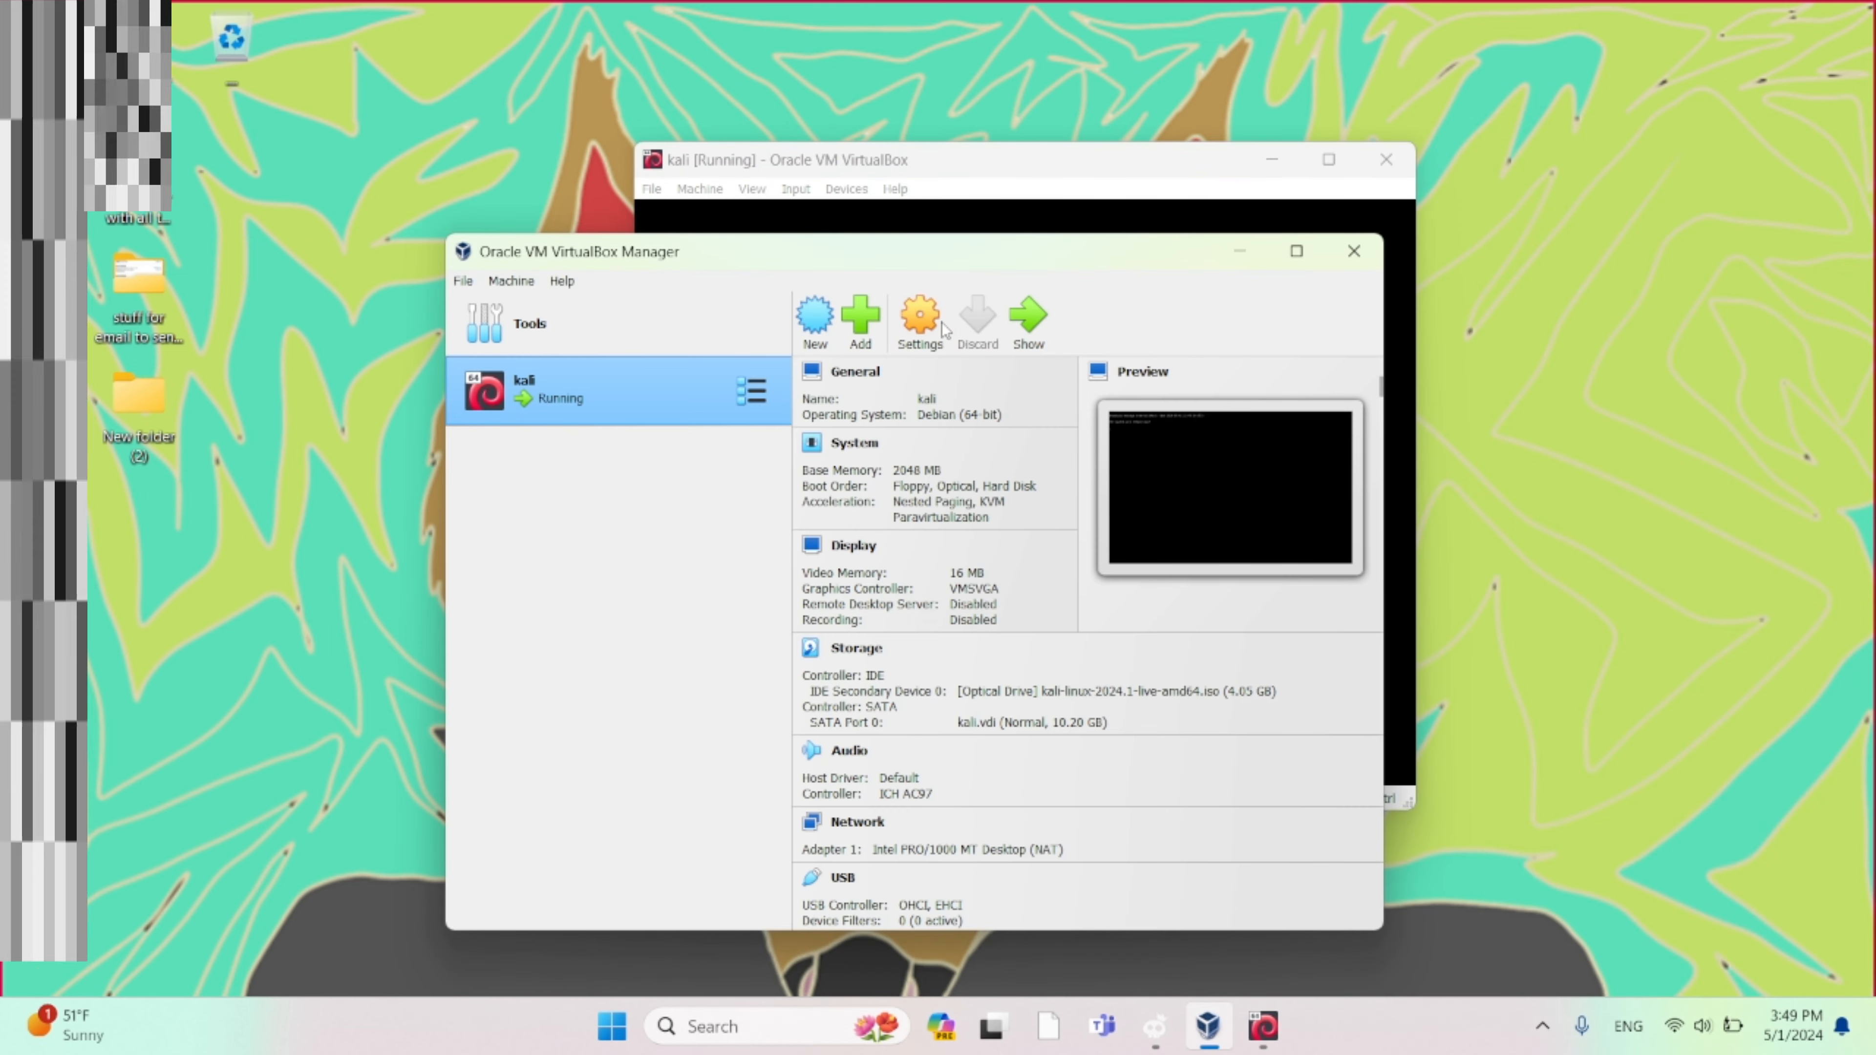
click(908, 331)
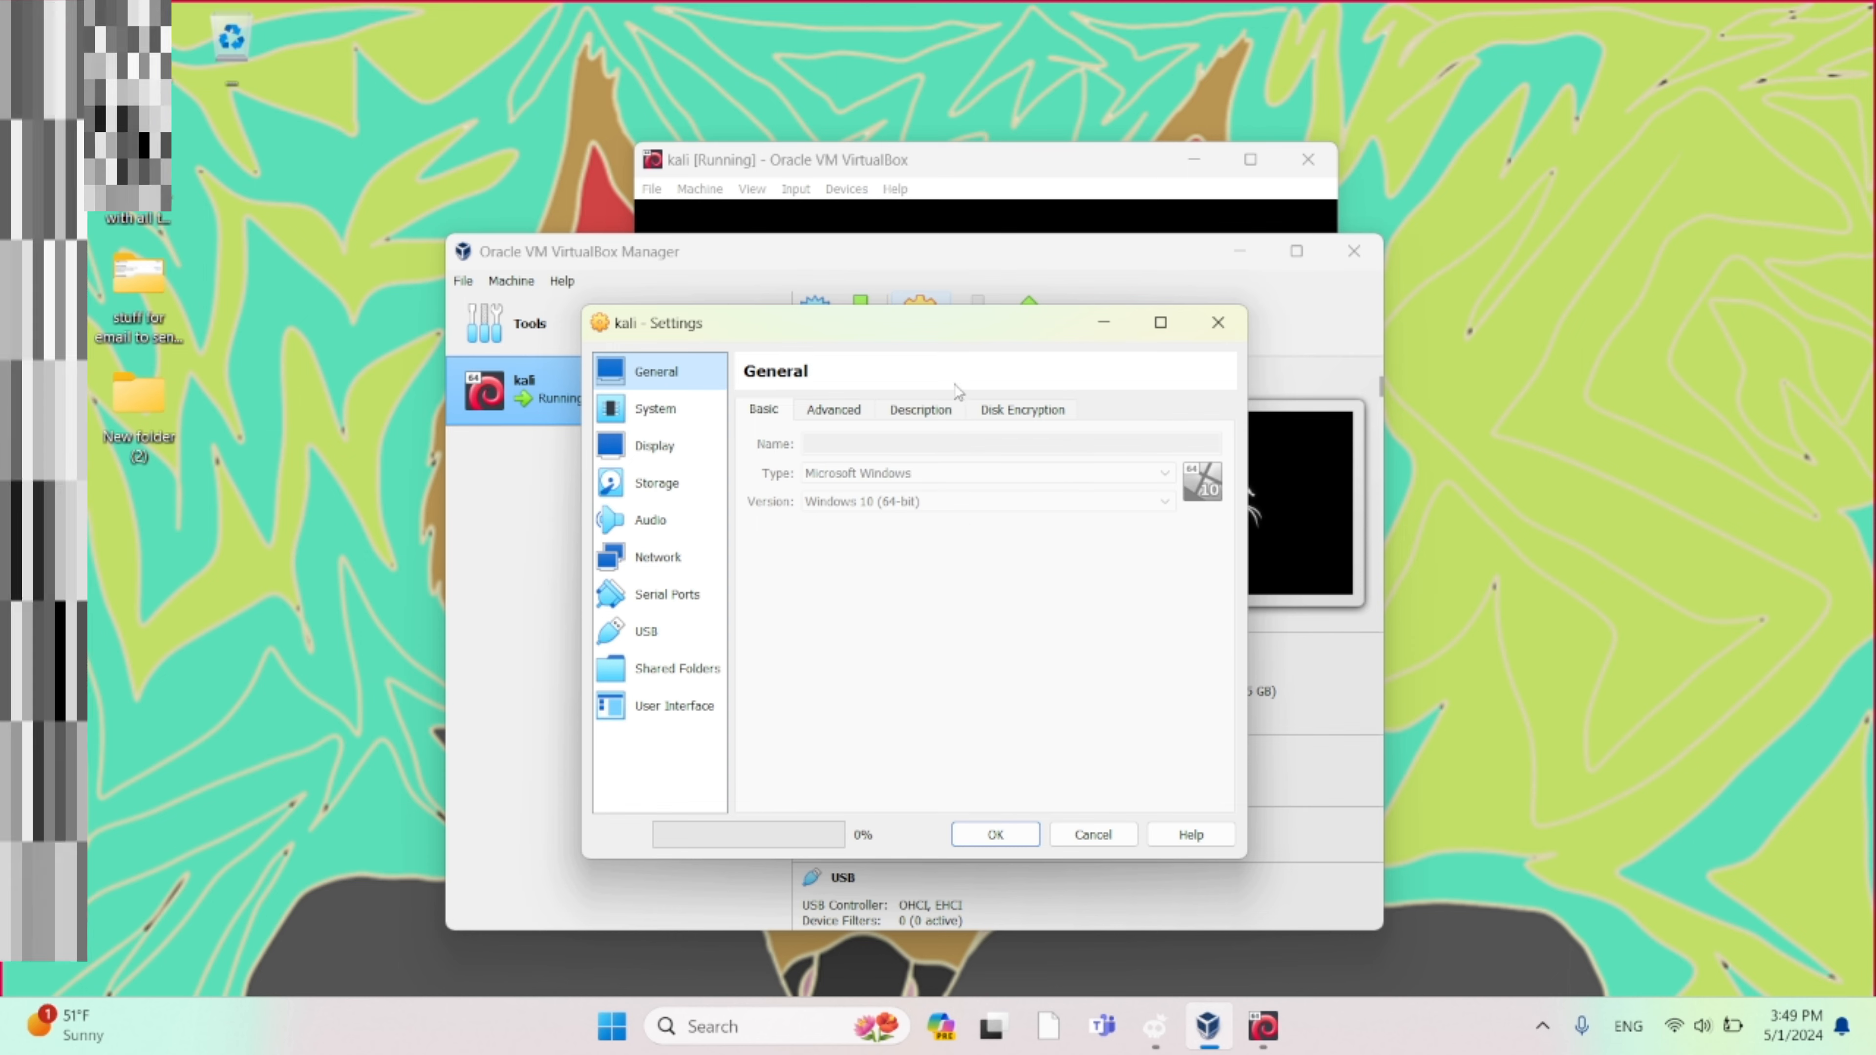
Boot the Live system (amd64) entry from the Kali live menu and move the enlarged machine window fully onto the screen.
click(1034, 166)
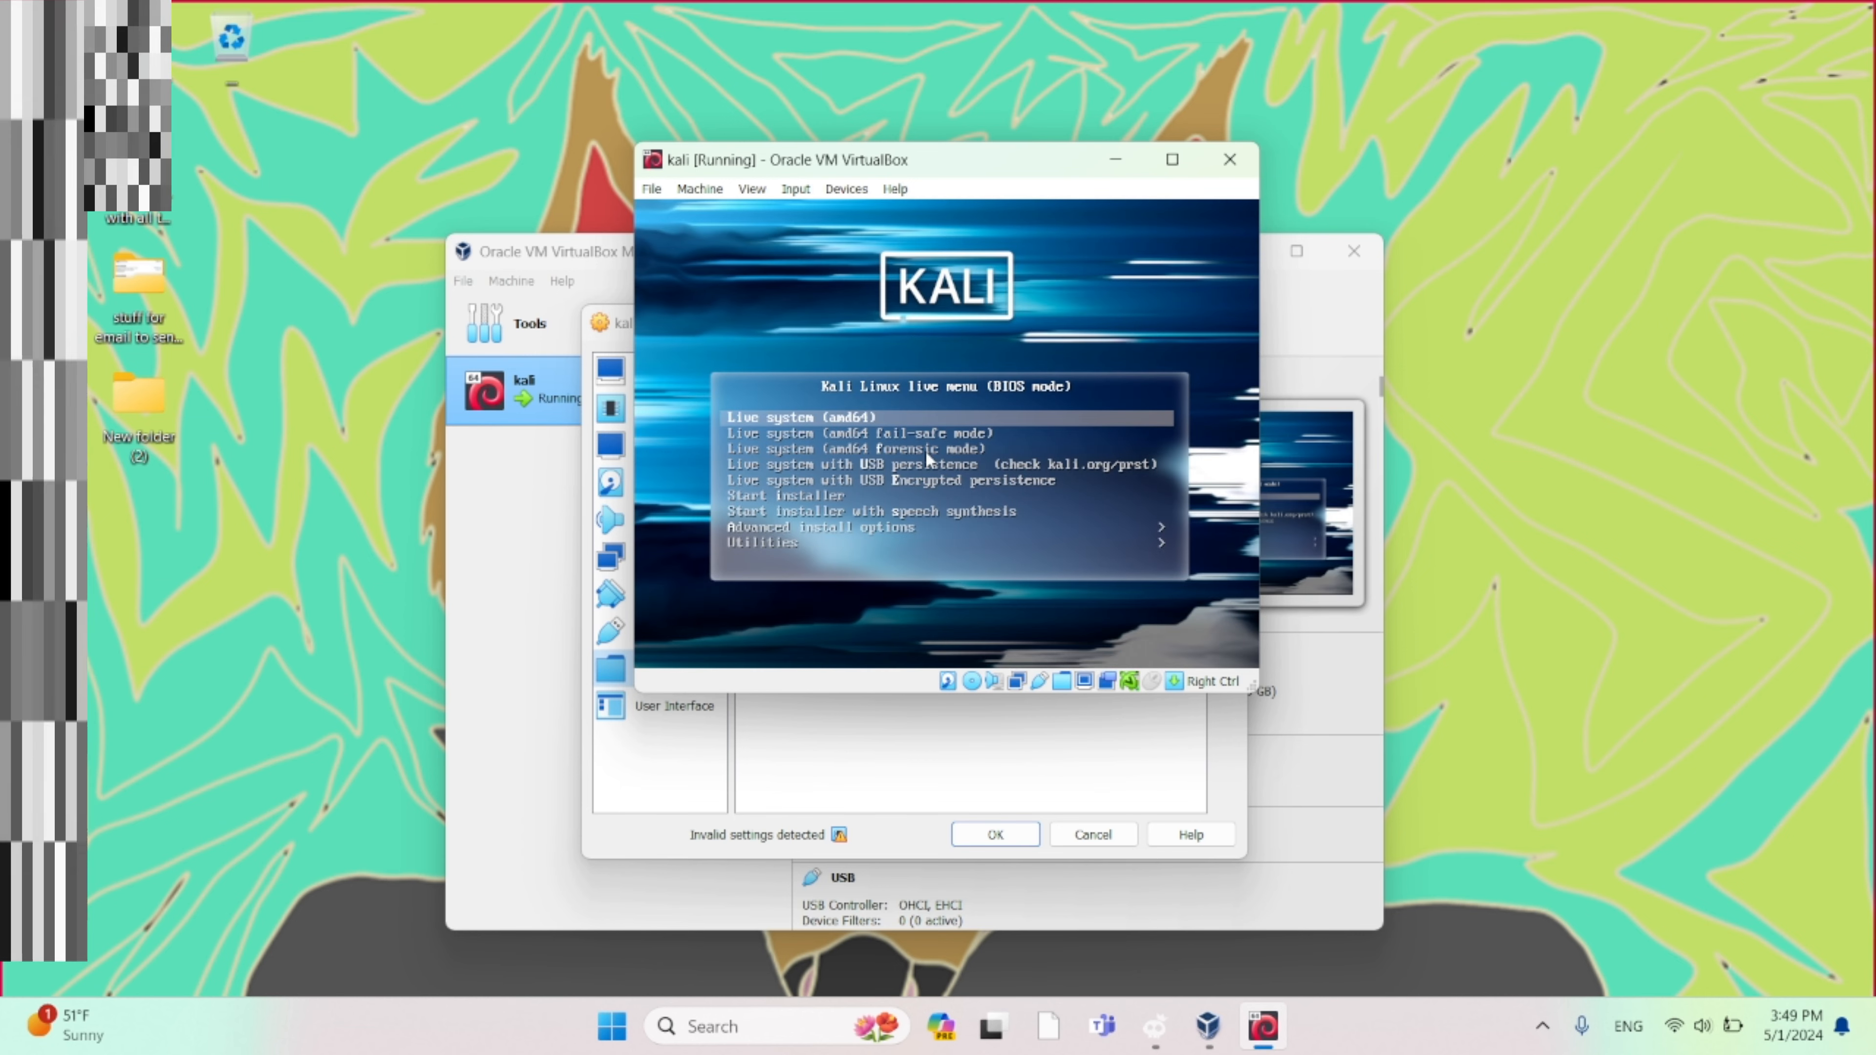
key(Return)
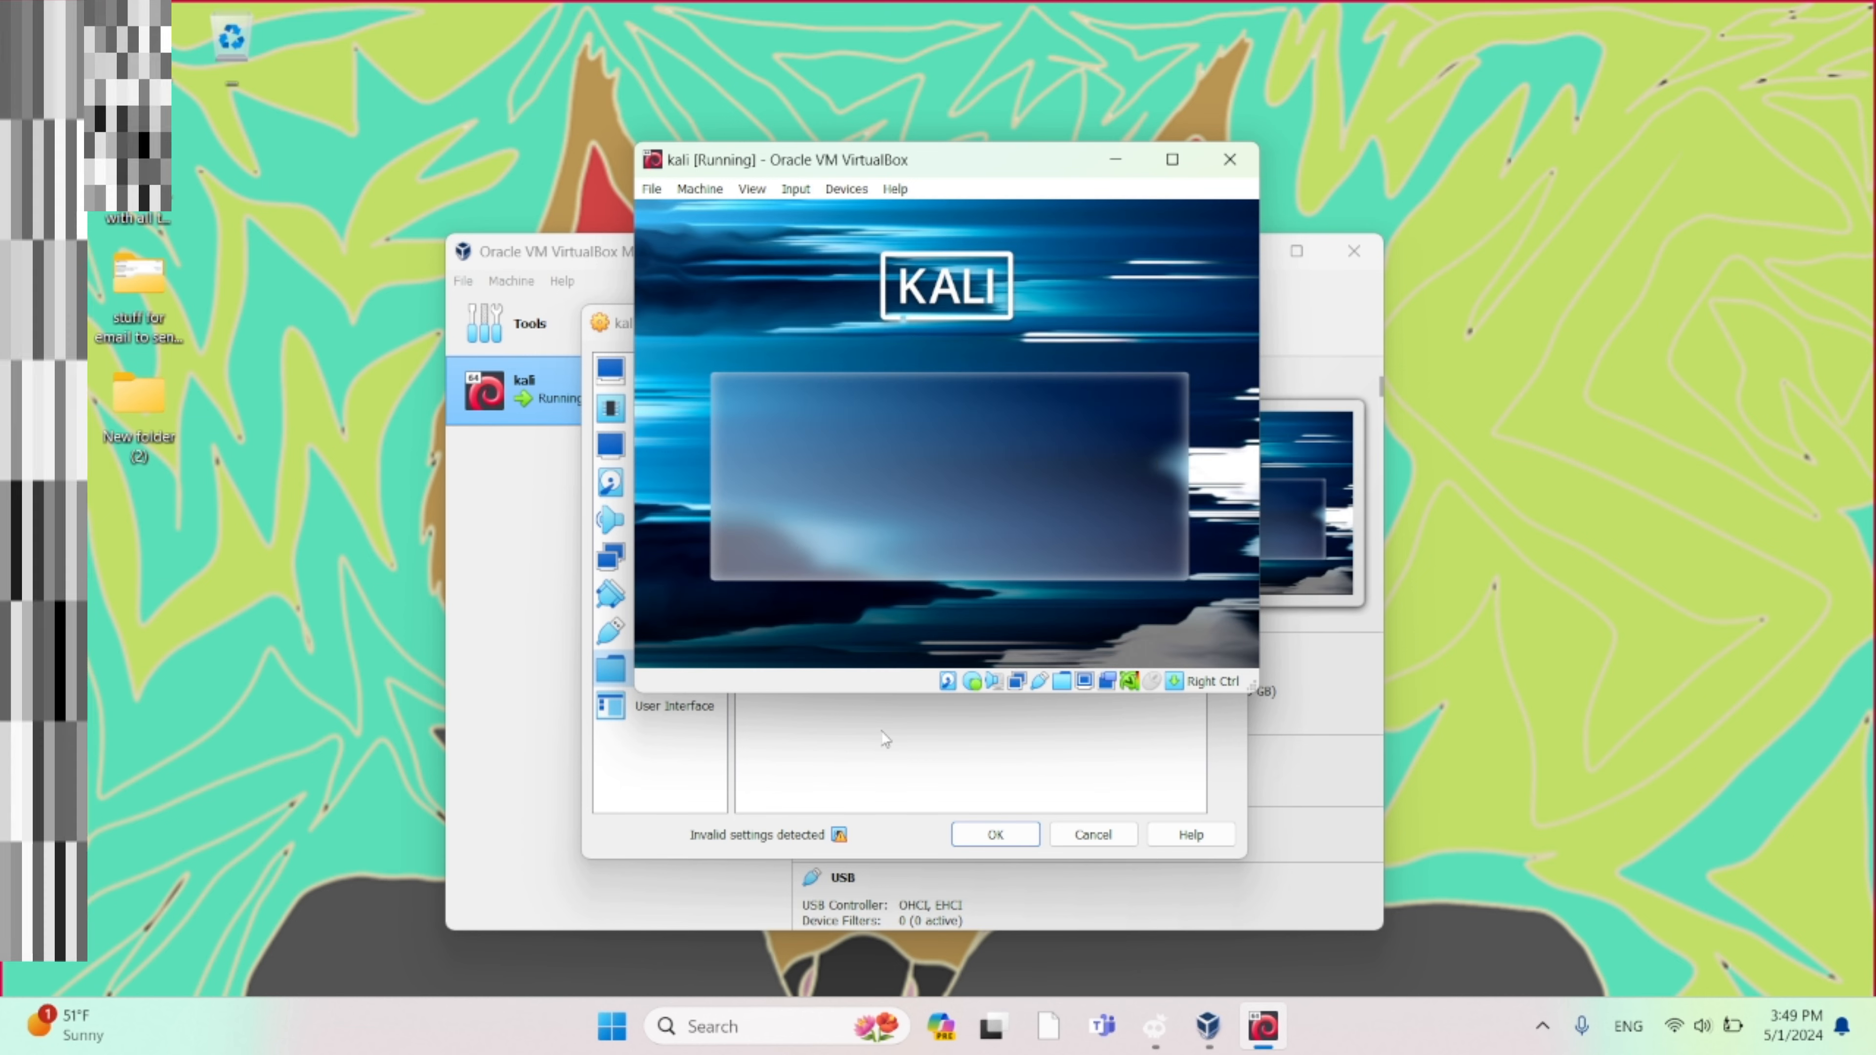
click(886, 739)
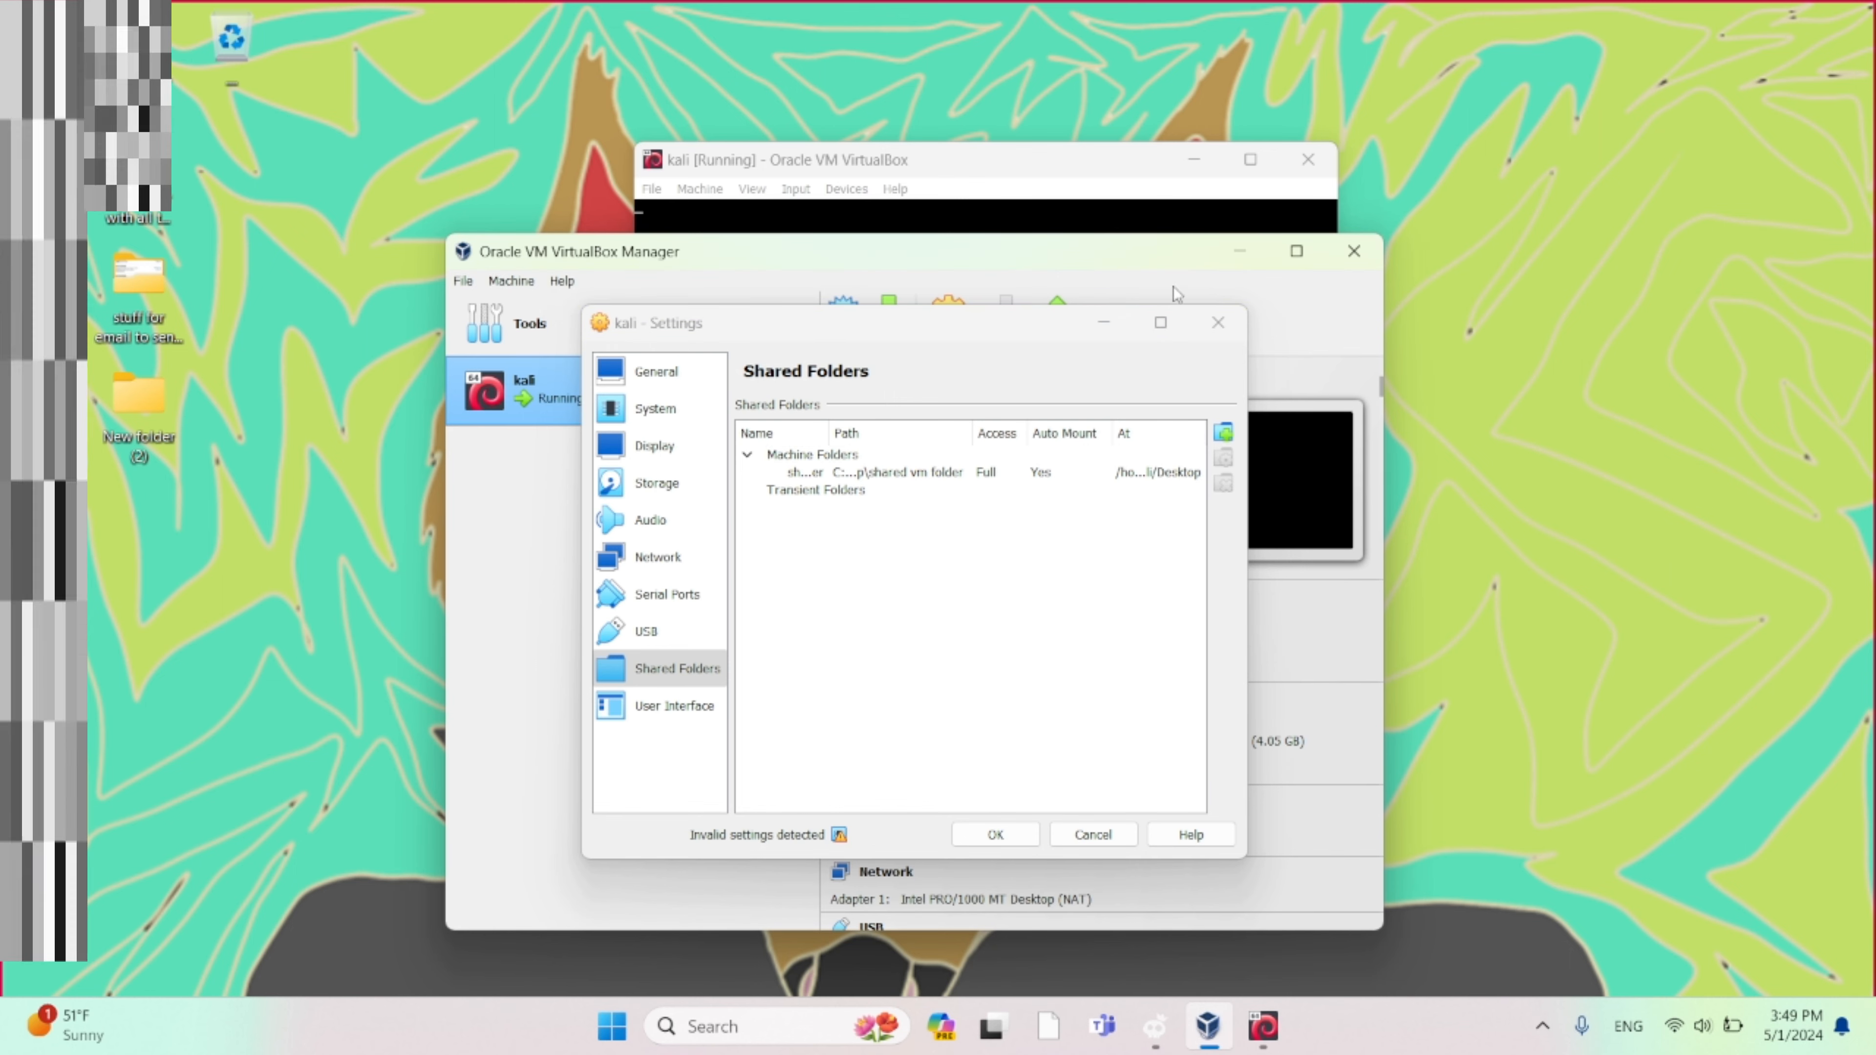
click(1099, 164)
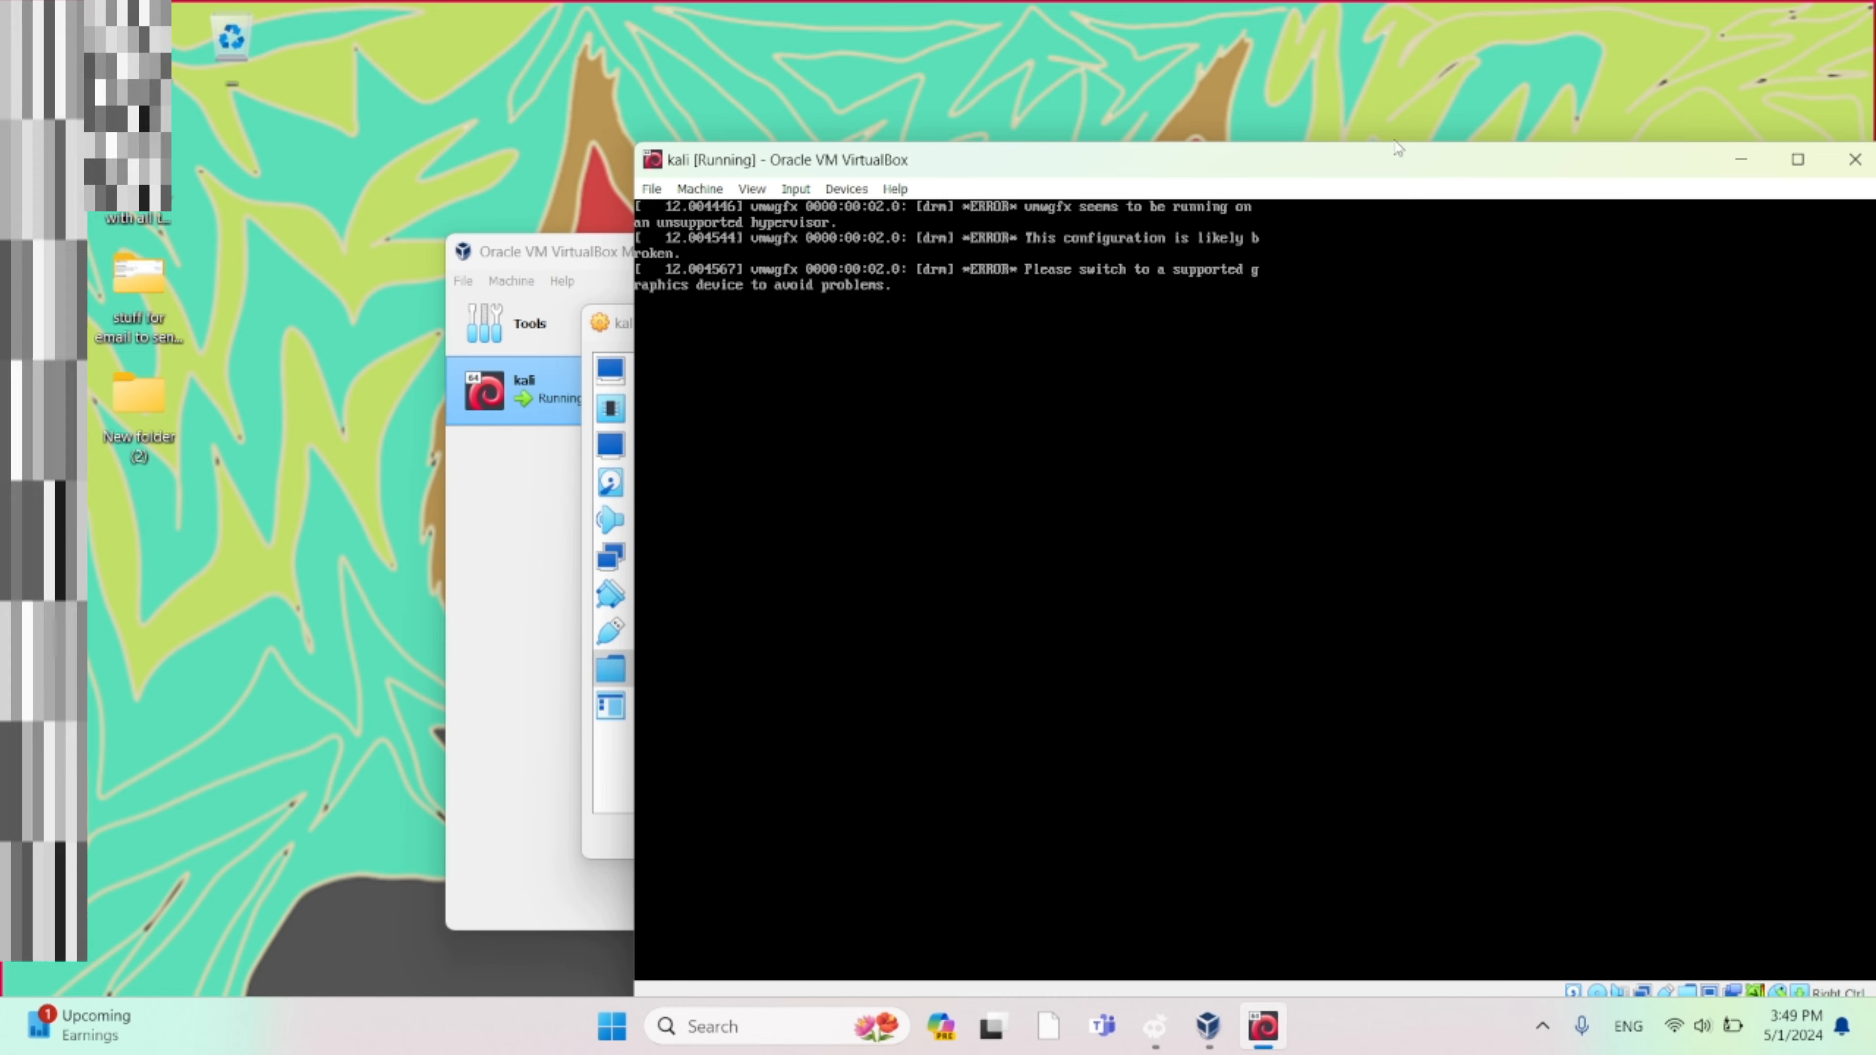
drag(1398, 148, 1104, 70)
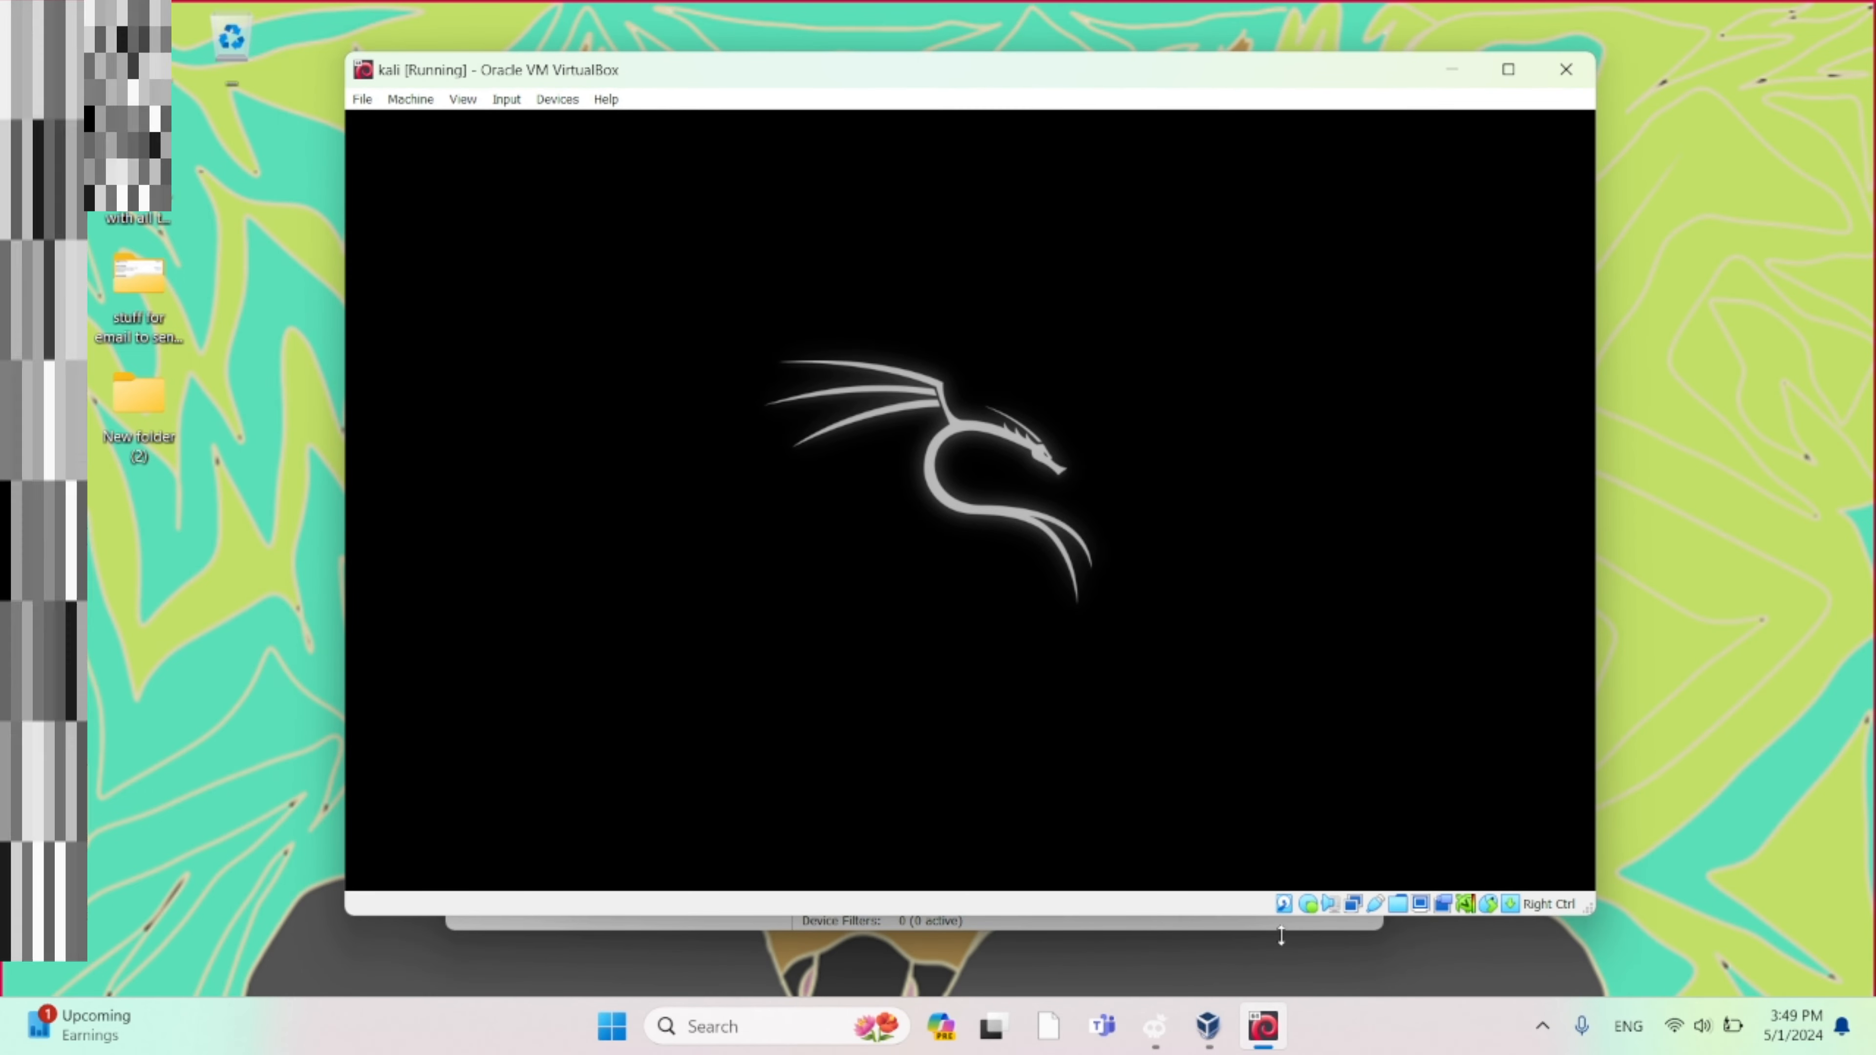
click(1158, 1038)
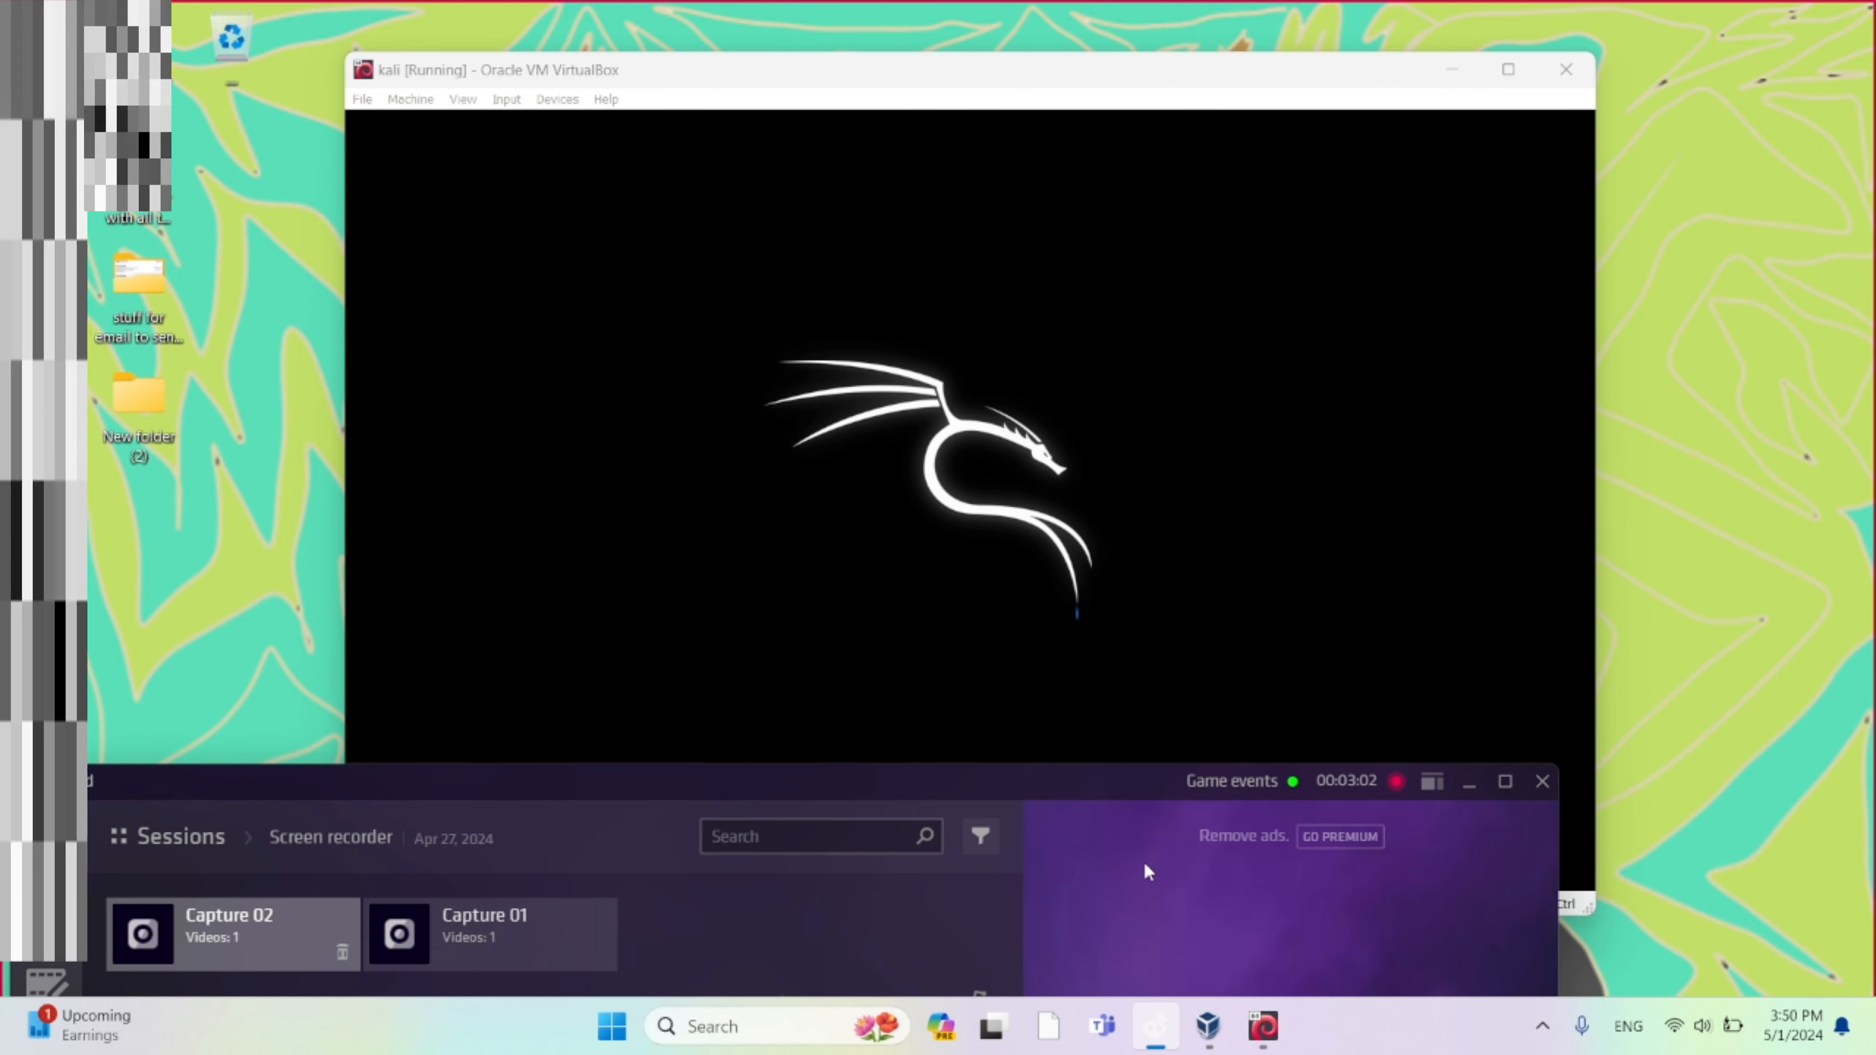
click(1390, 782)
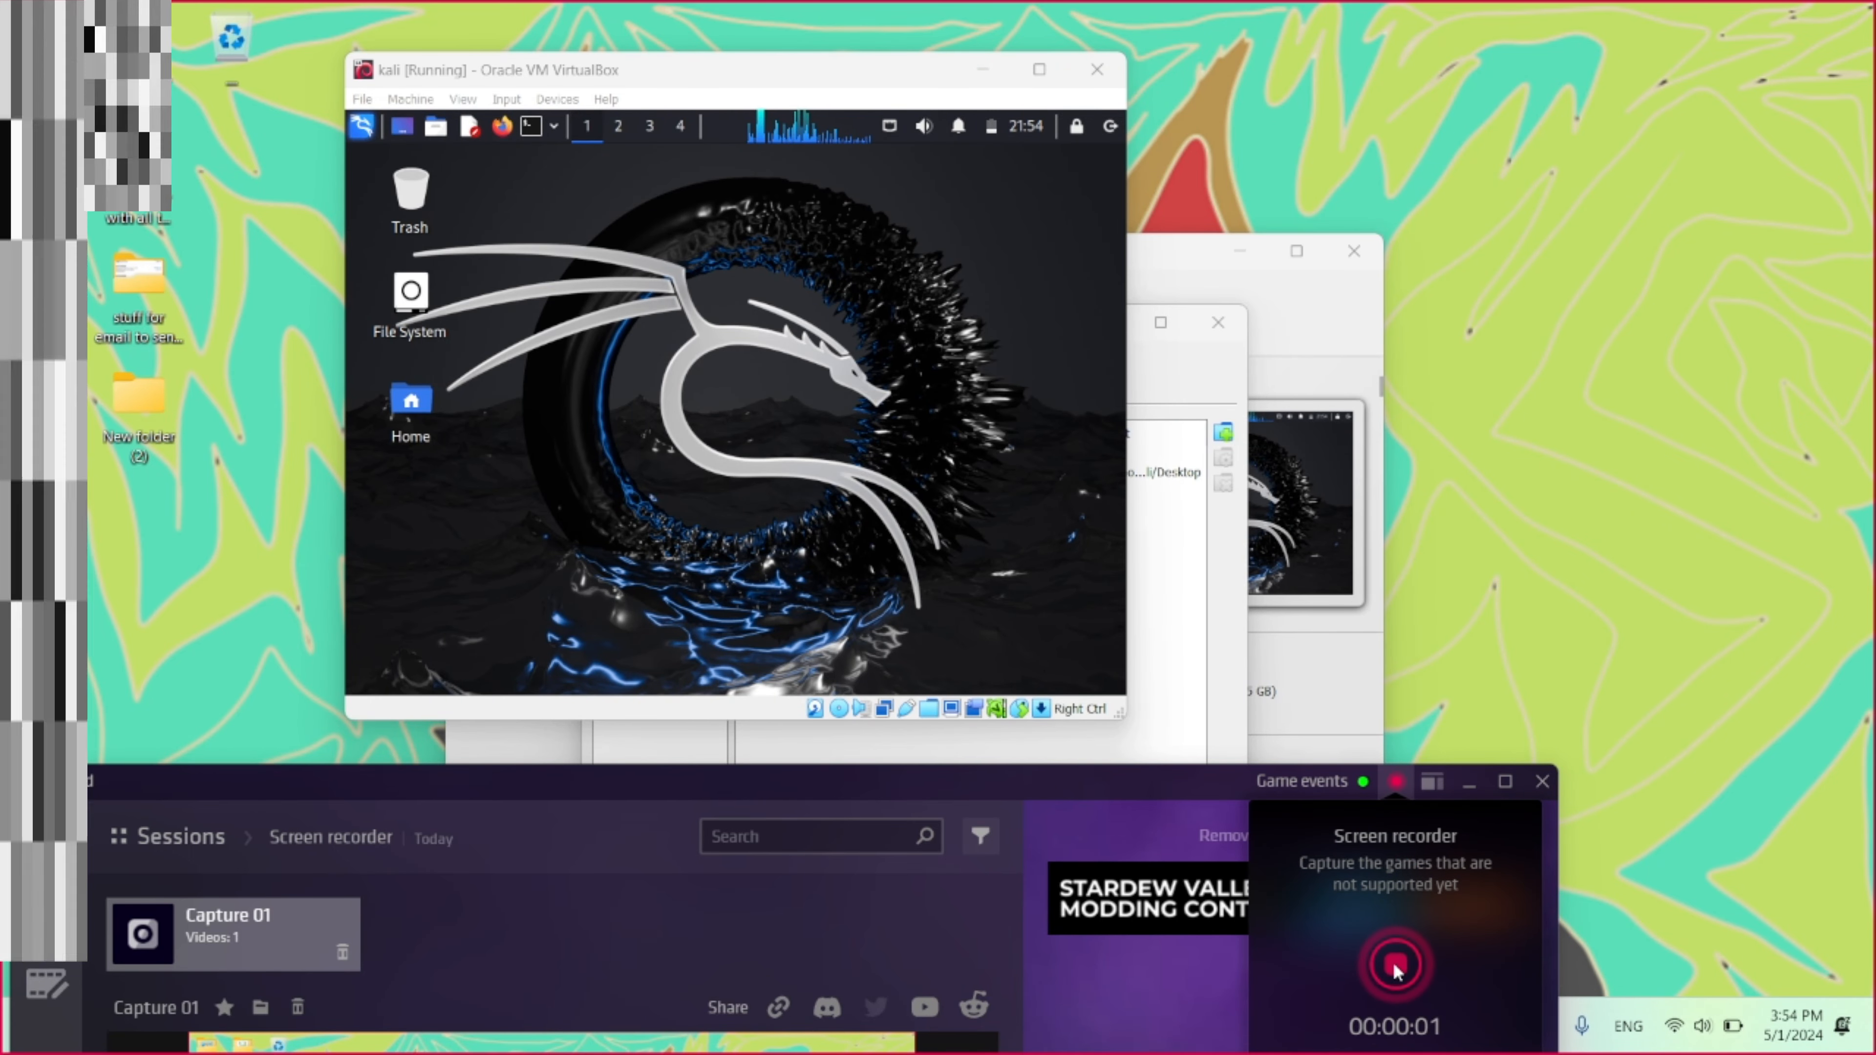
Open a terminal in Kali and list the home directory's contents with ls.
click(817, 310)
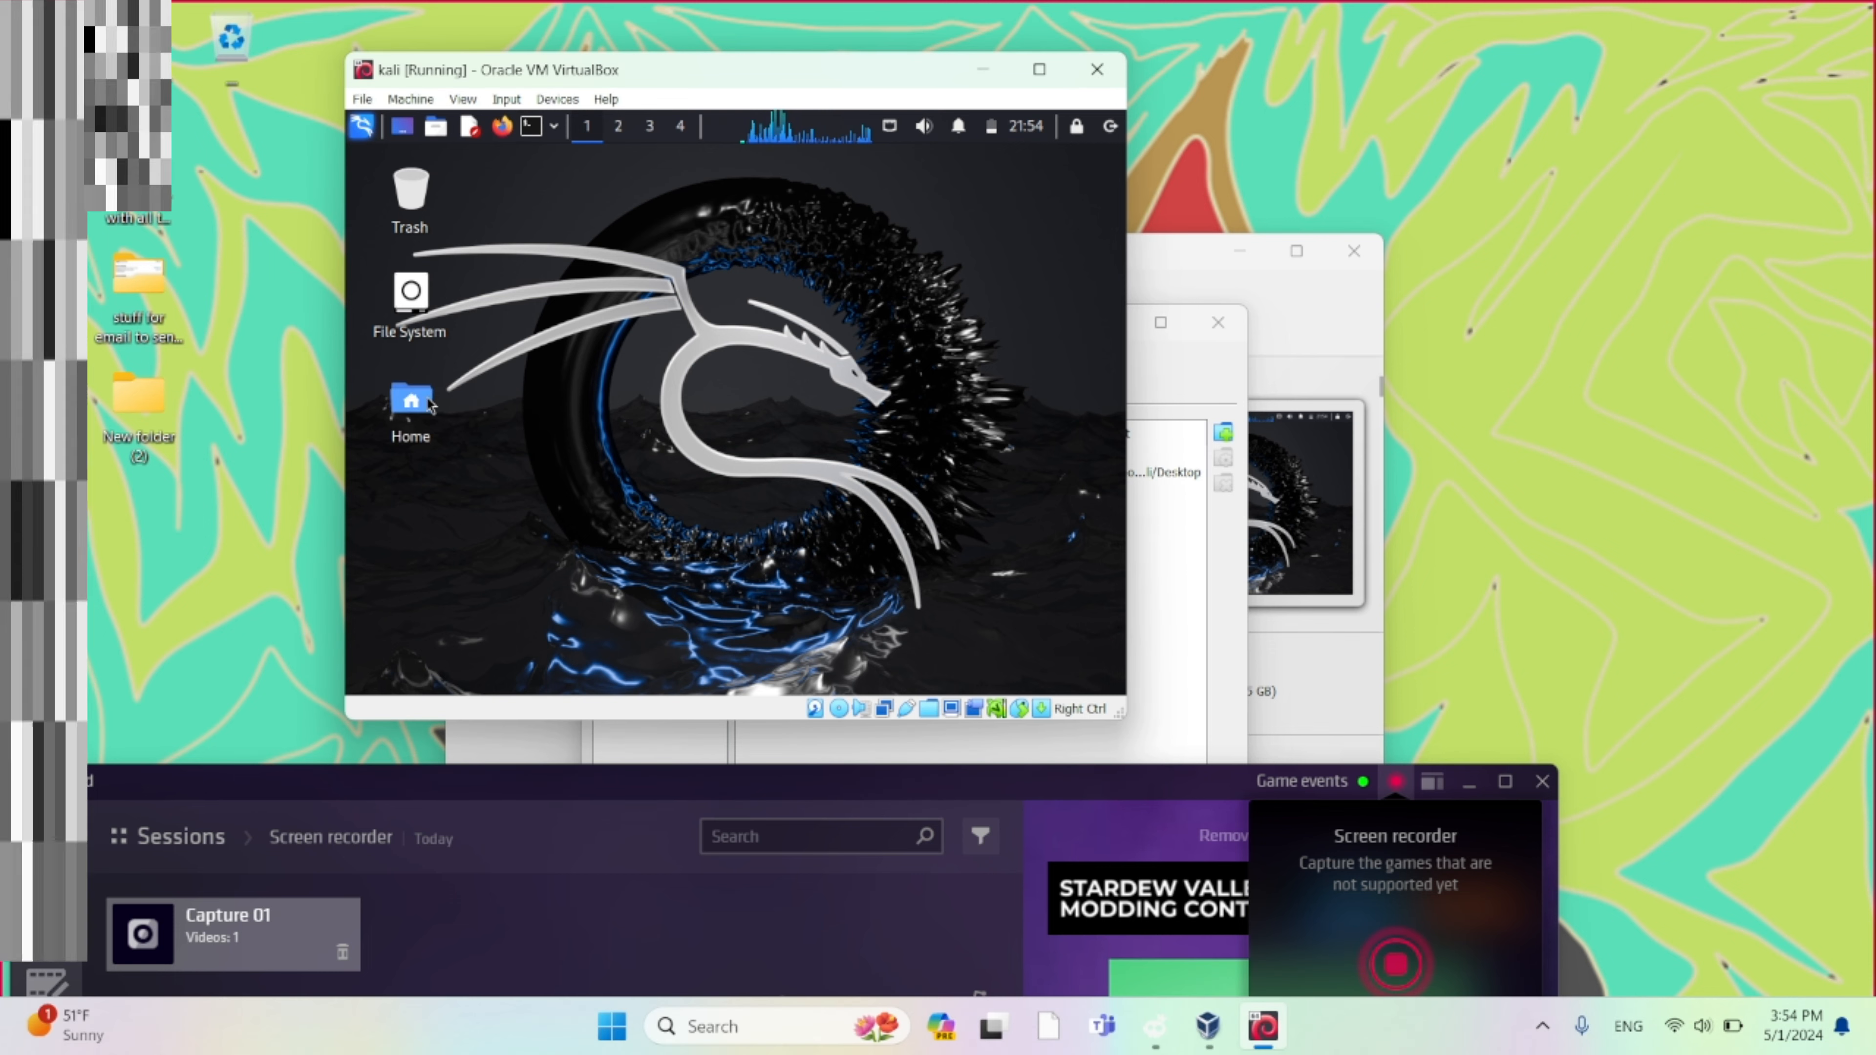
click(530, 129)
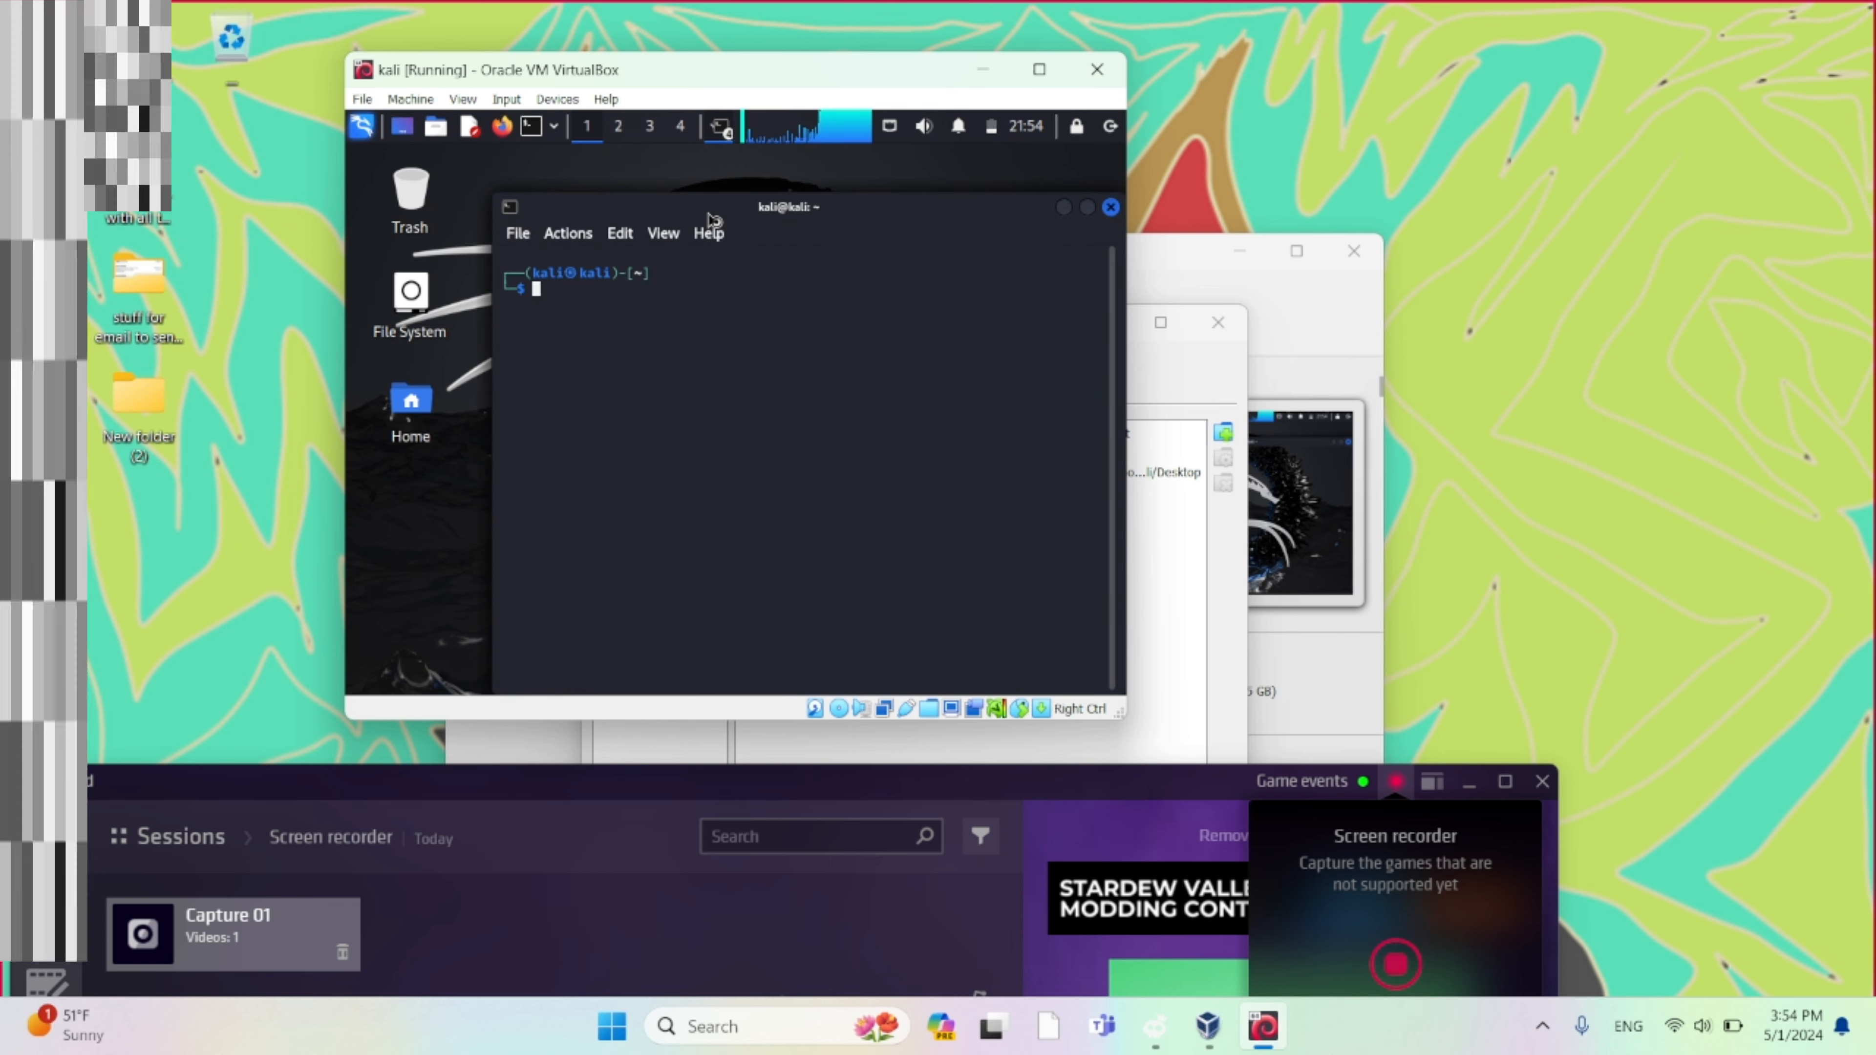
drag(709, 214, 667, 166)
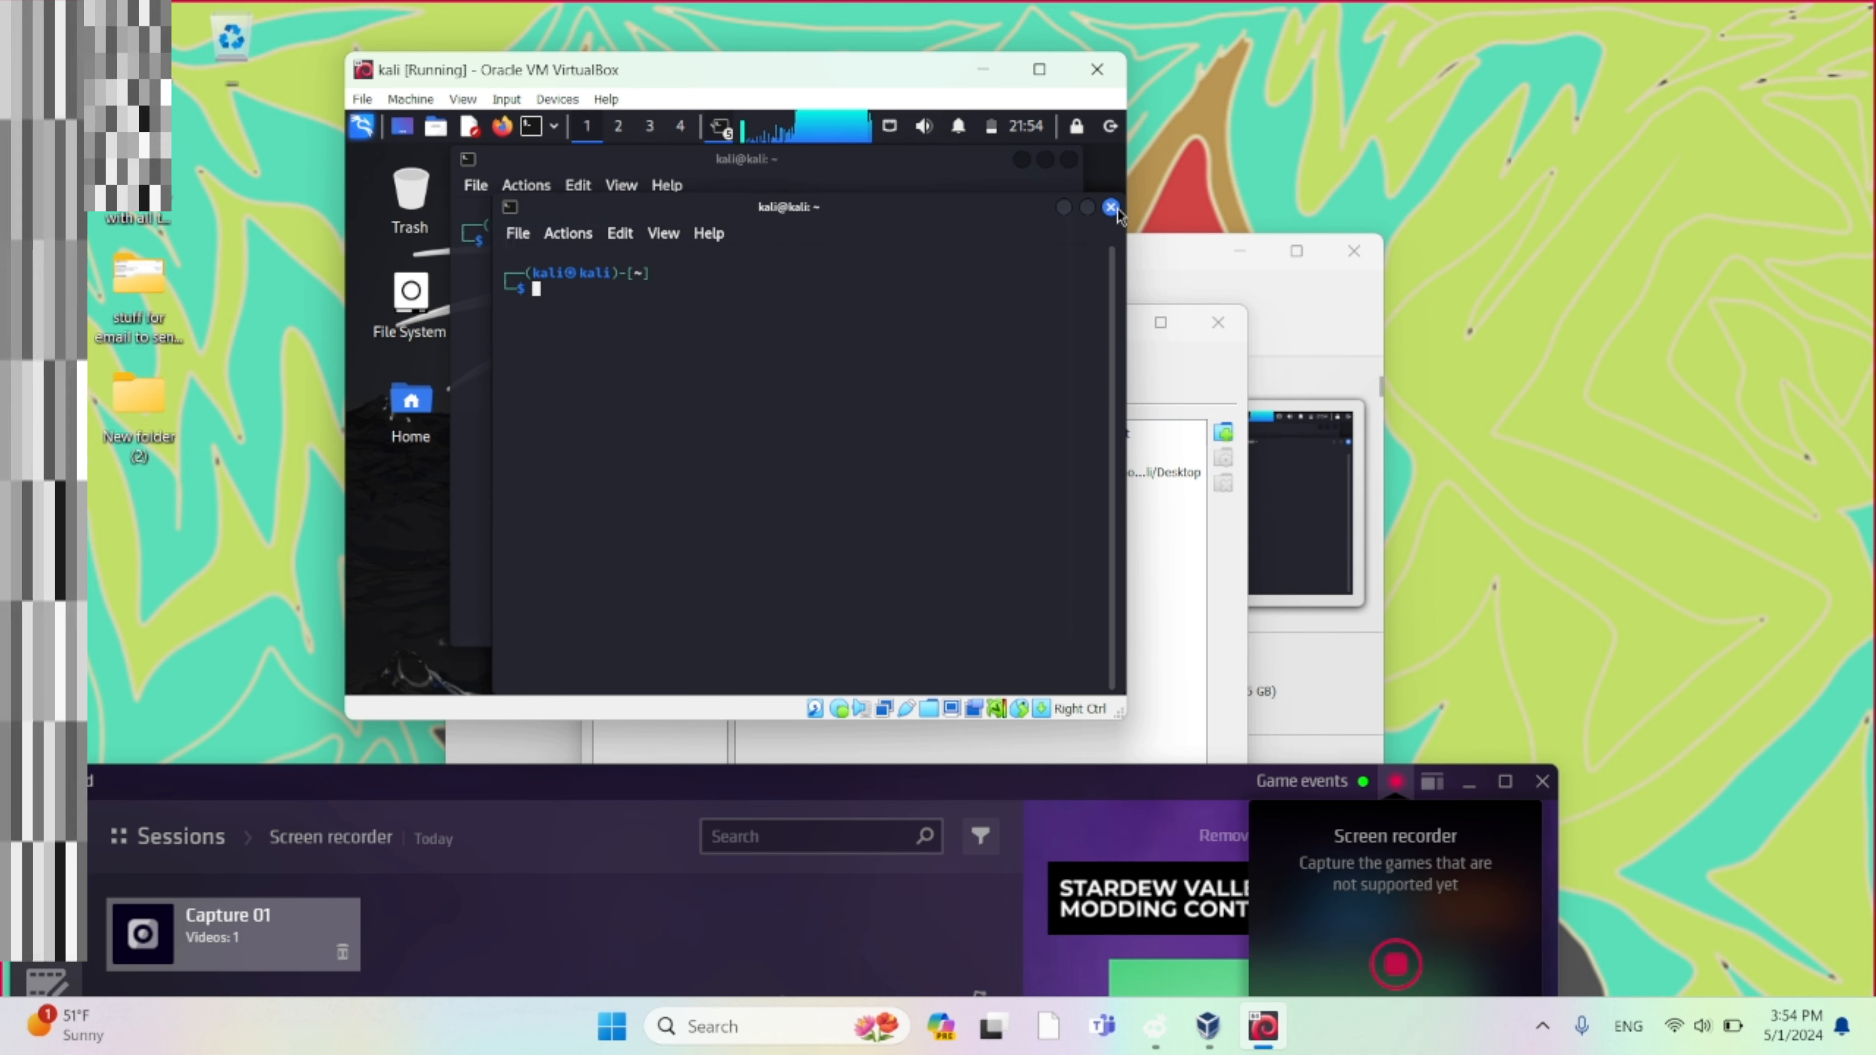
click(484, 265)
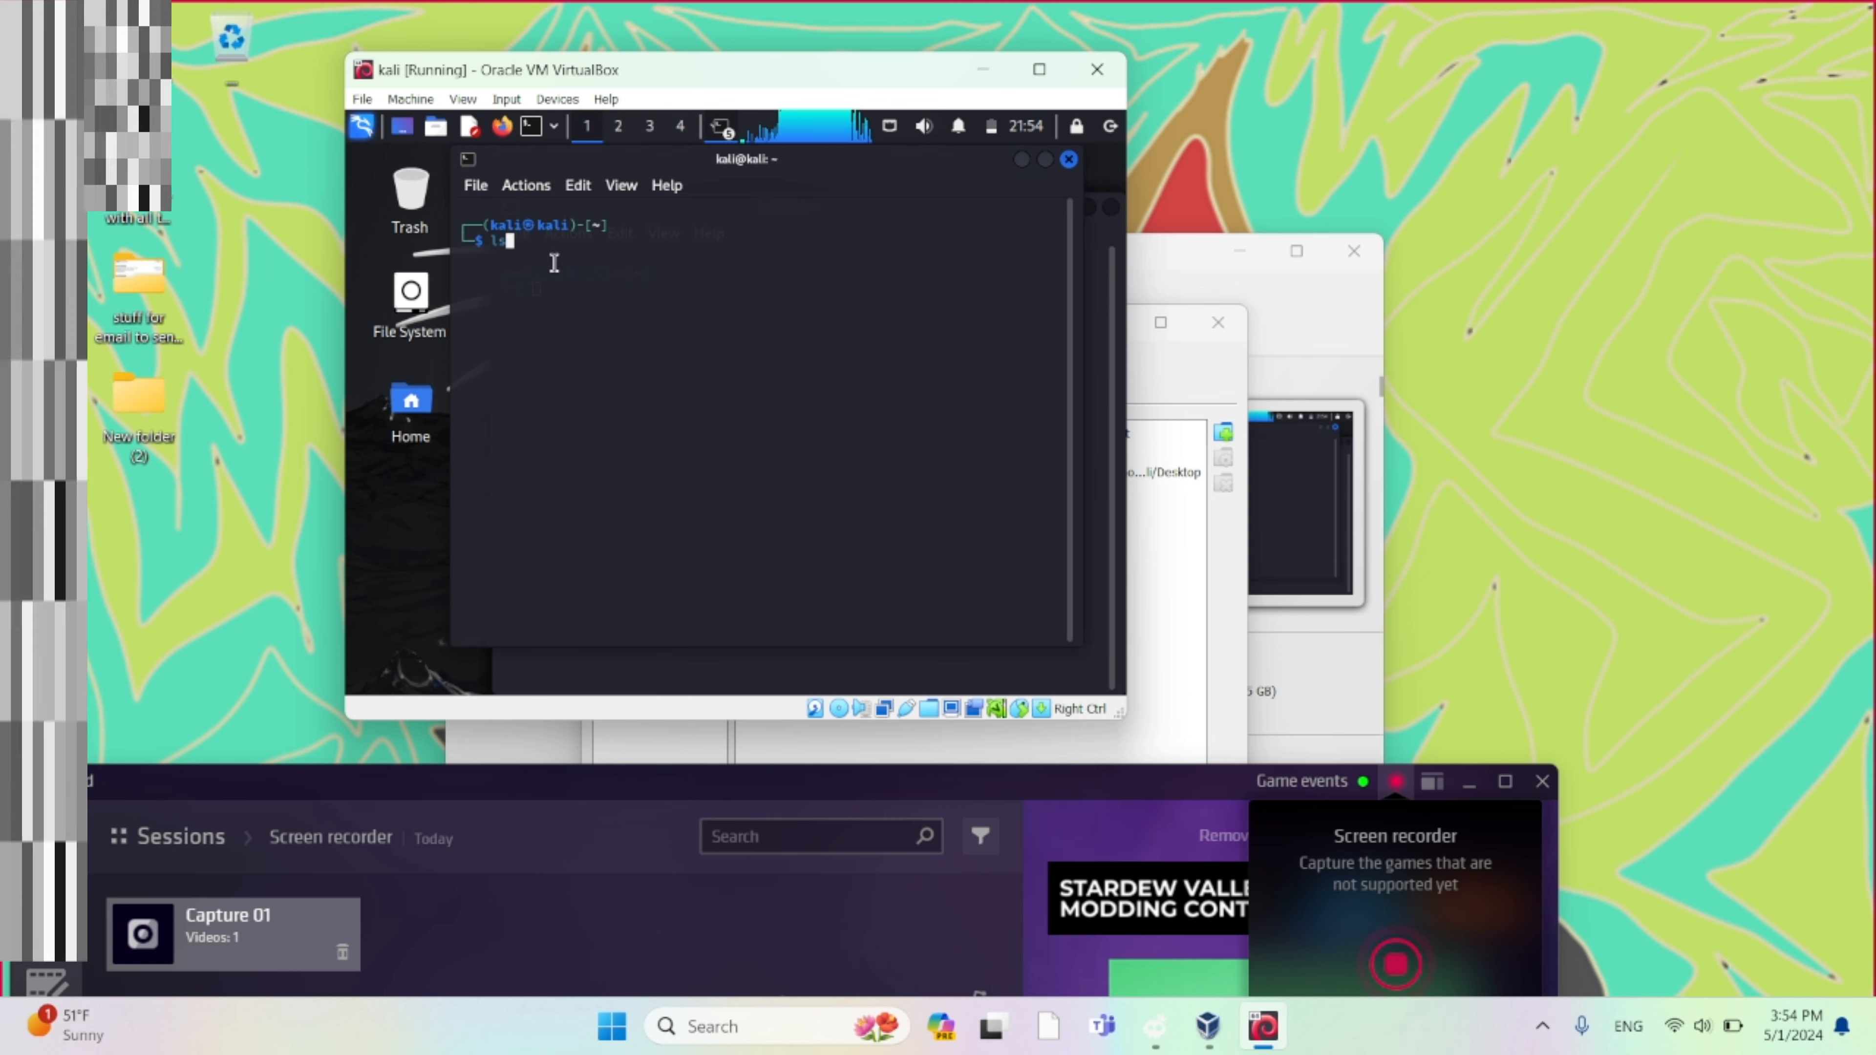
key(Return)
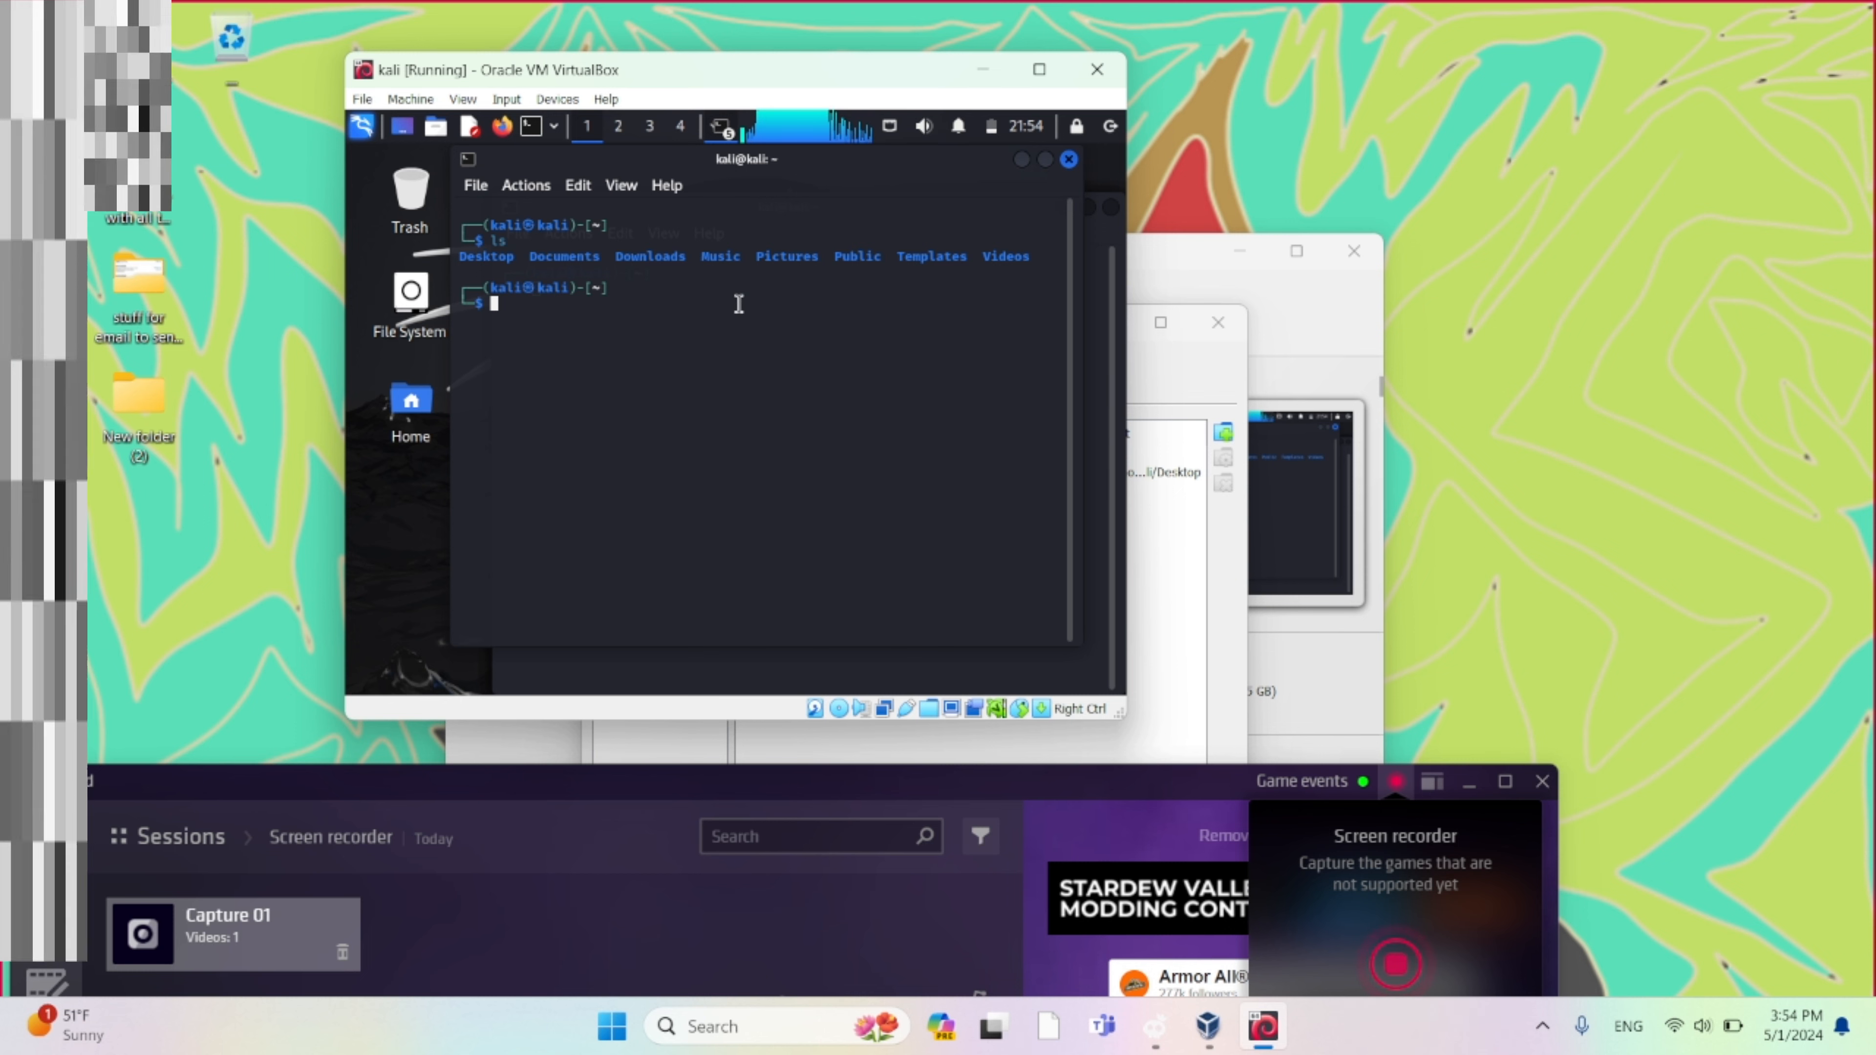
click(1402, 969)
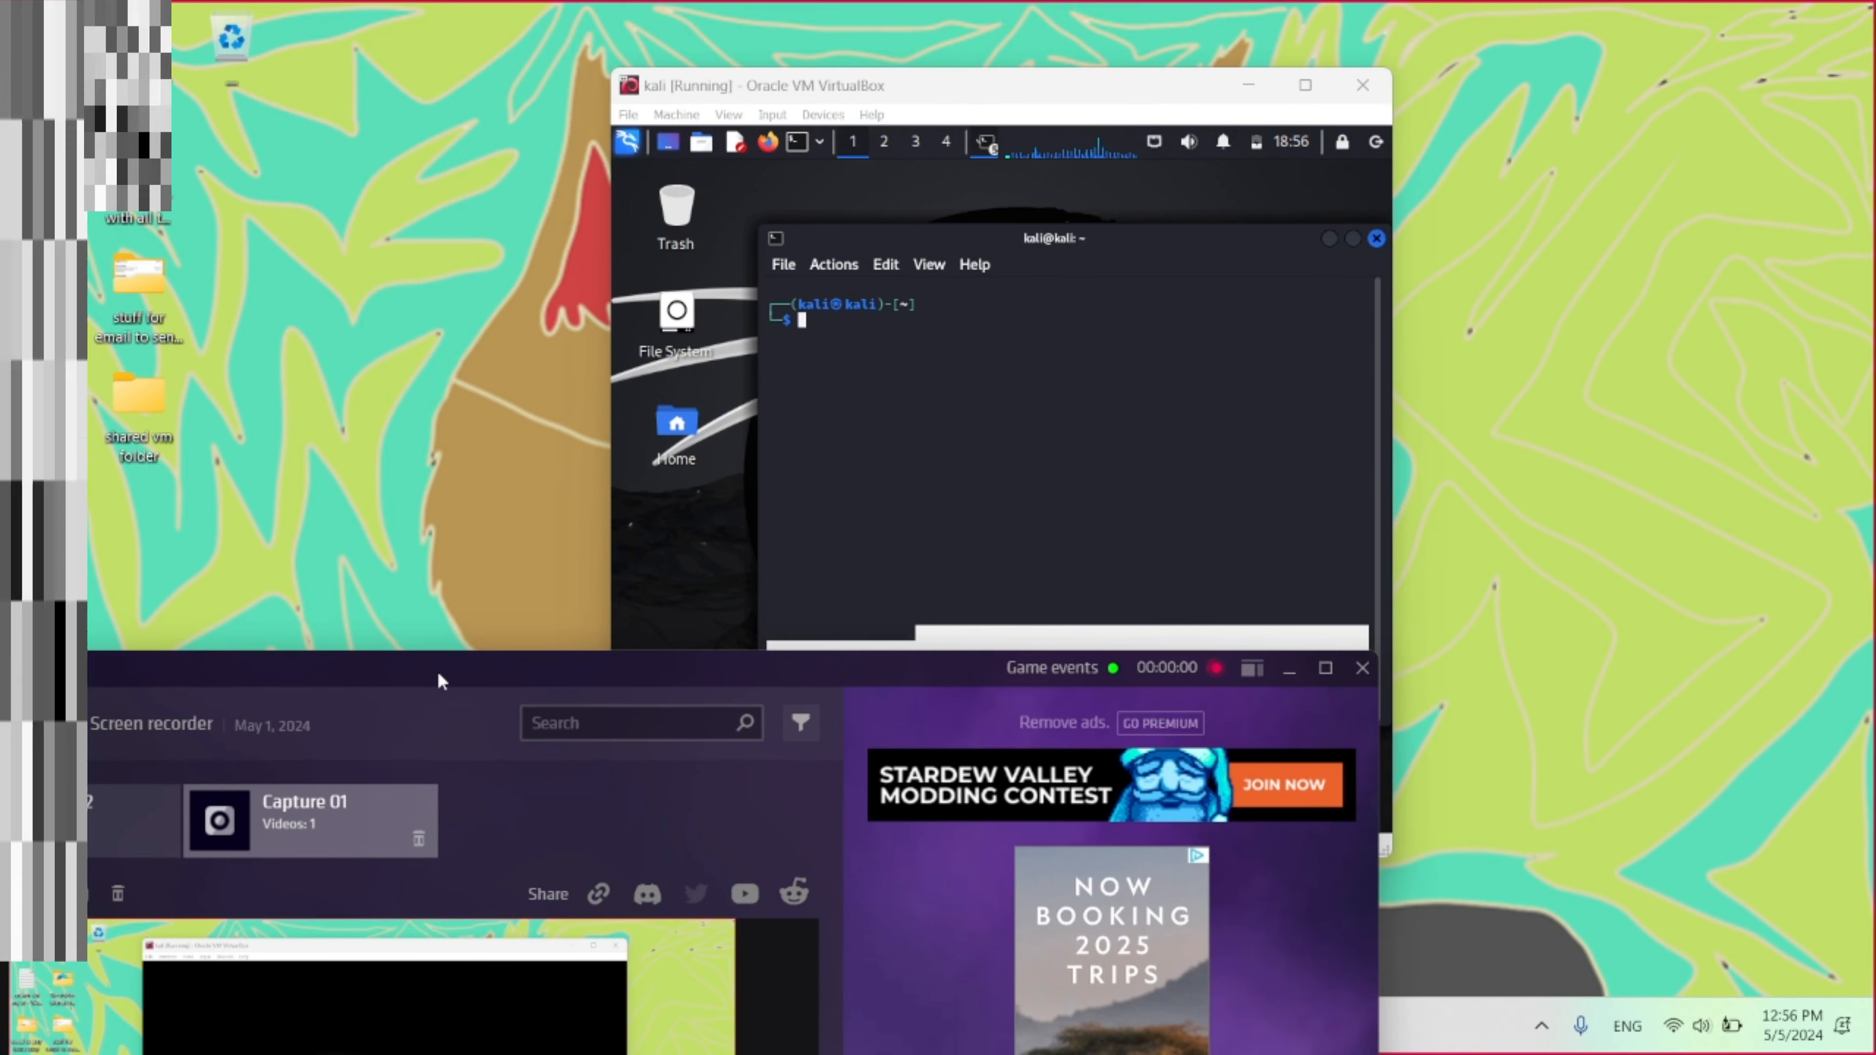
drag(436, 672, 512, 754)
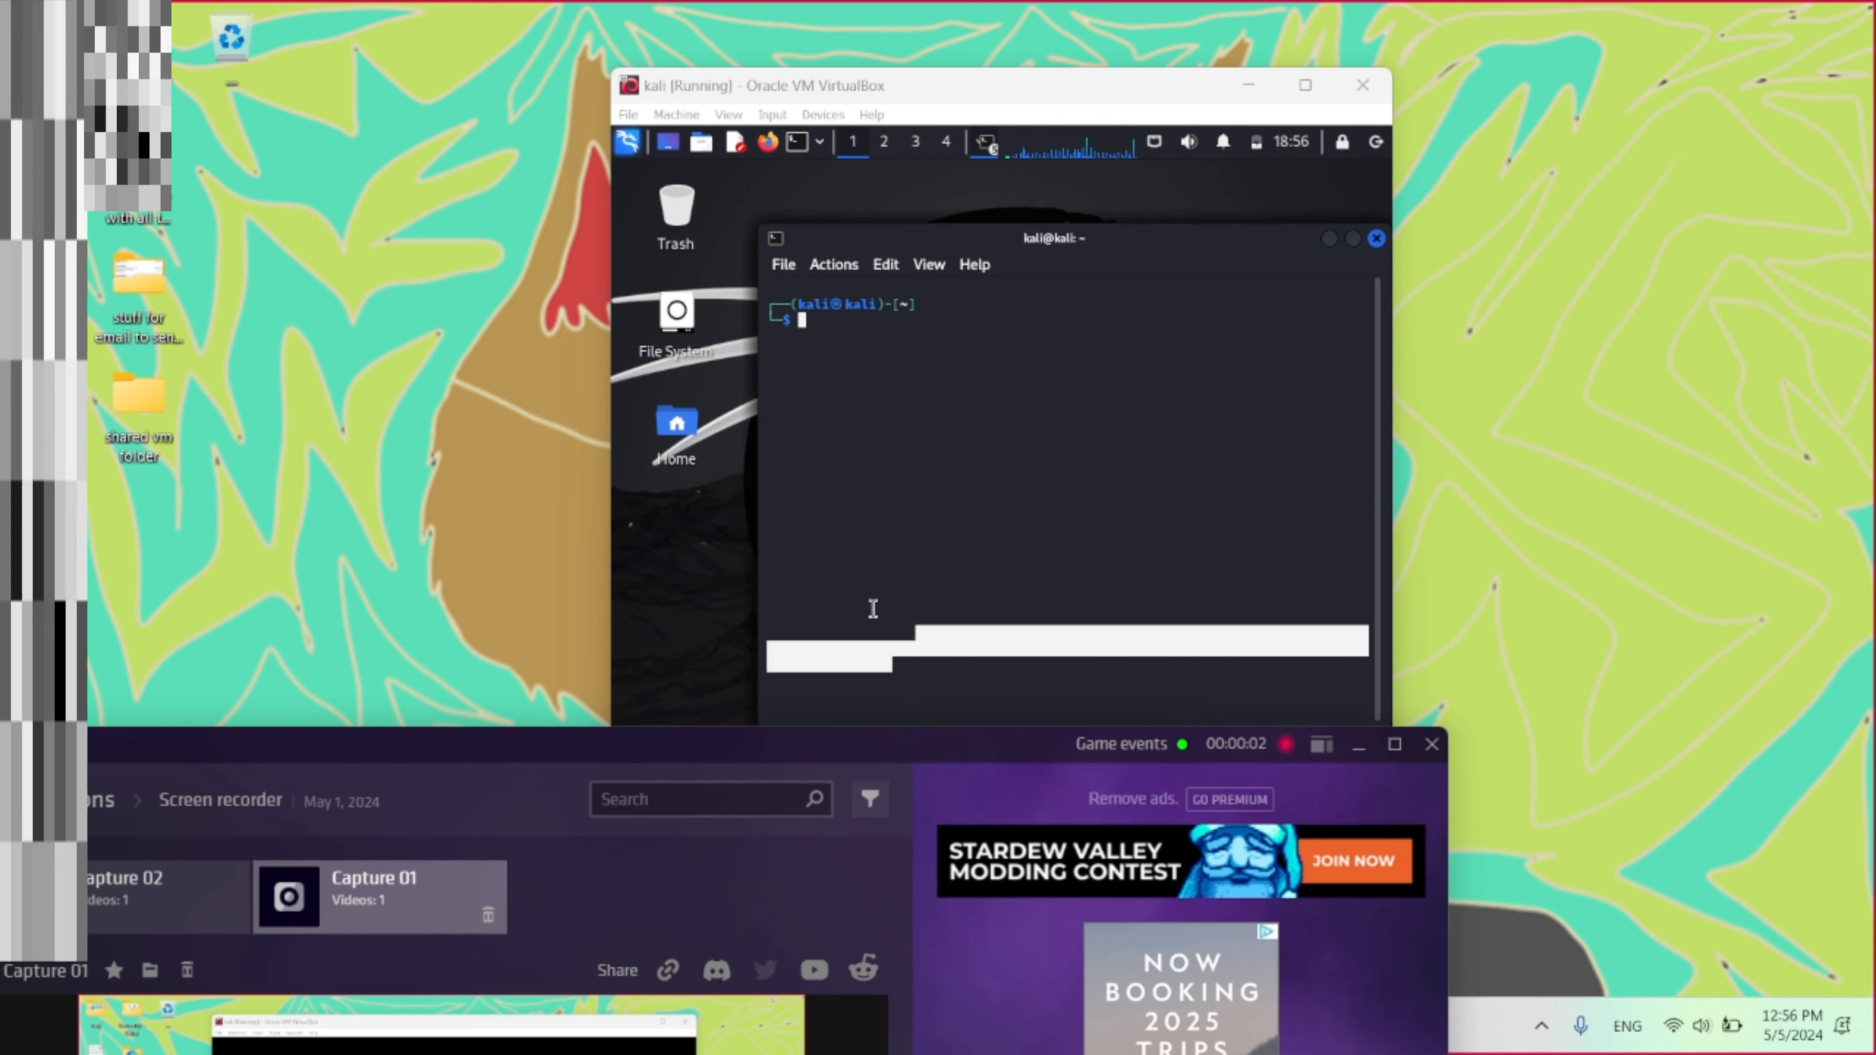
drag(847, 757, 826, 944)
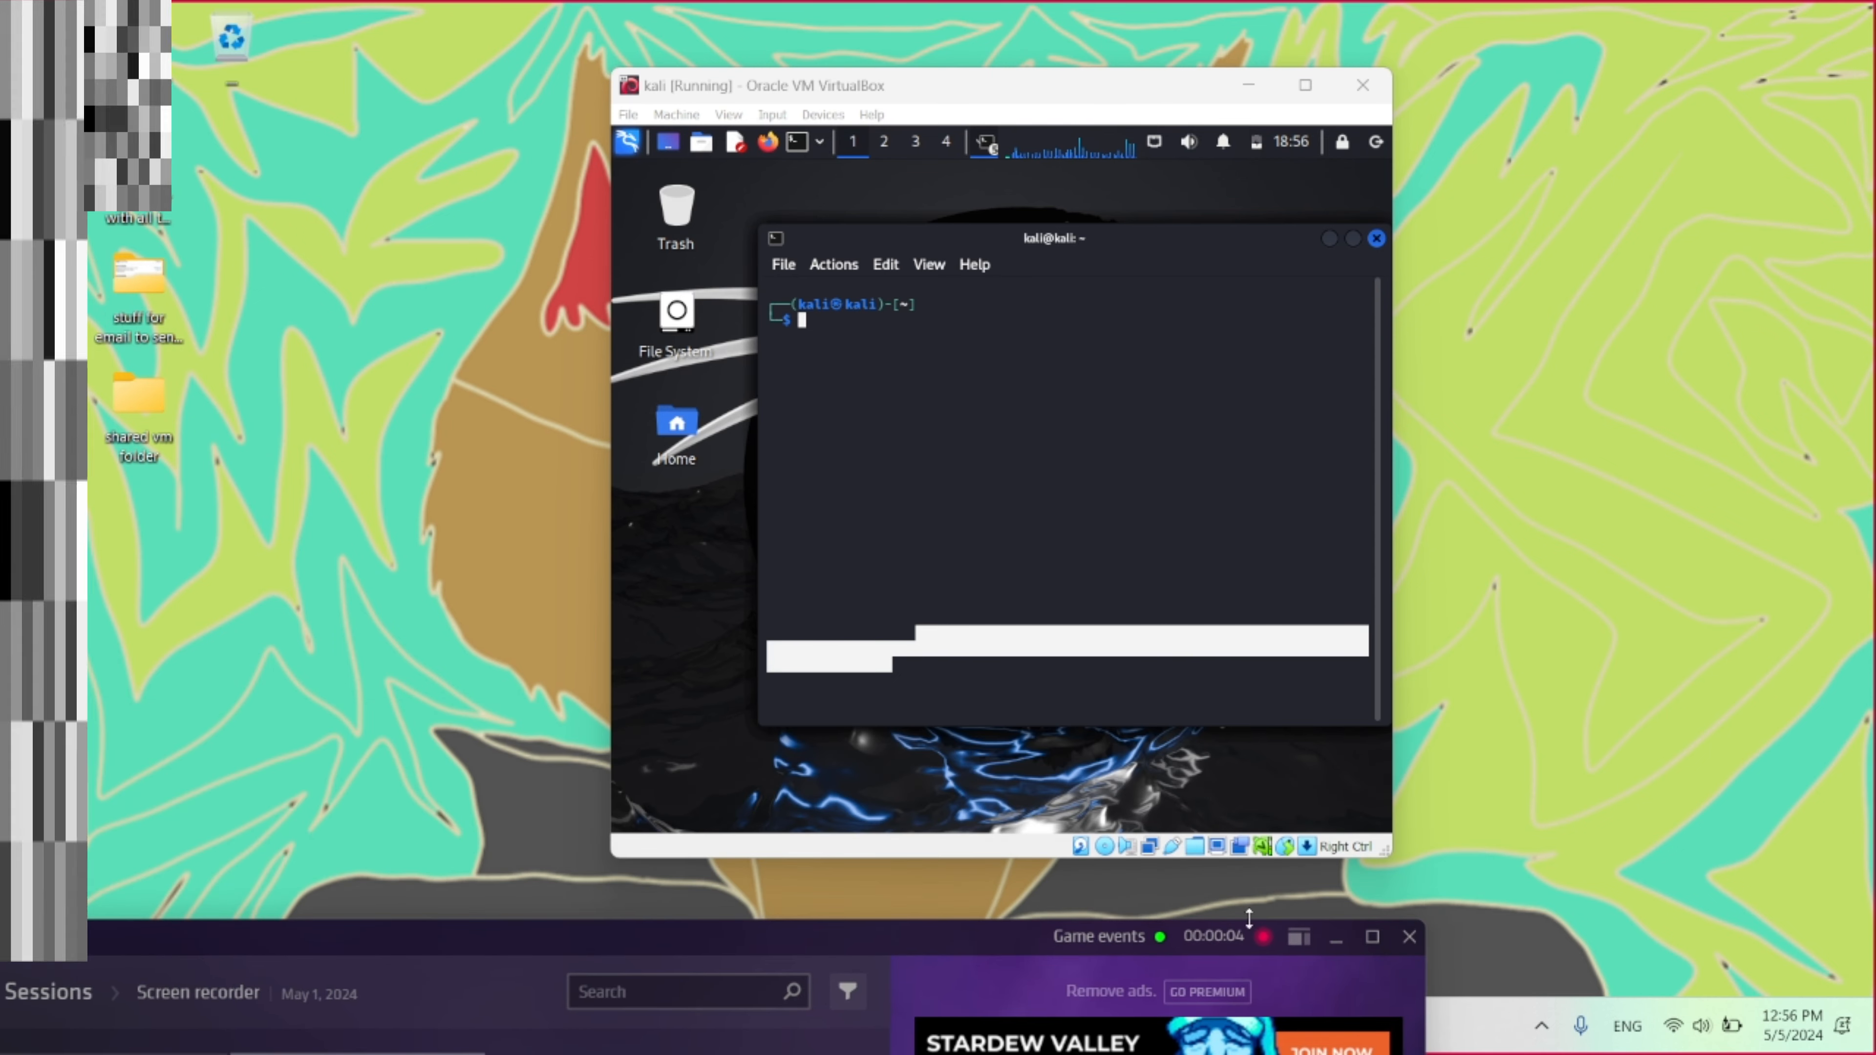
click(1333, 936)
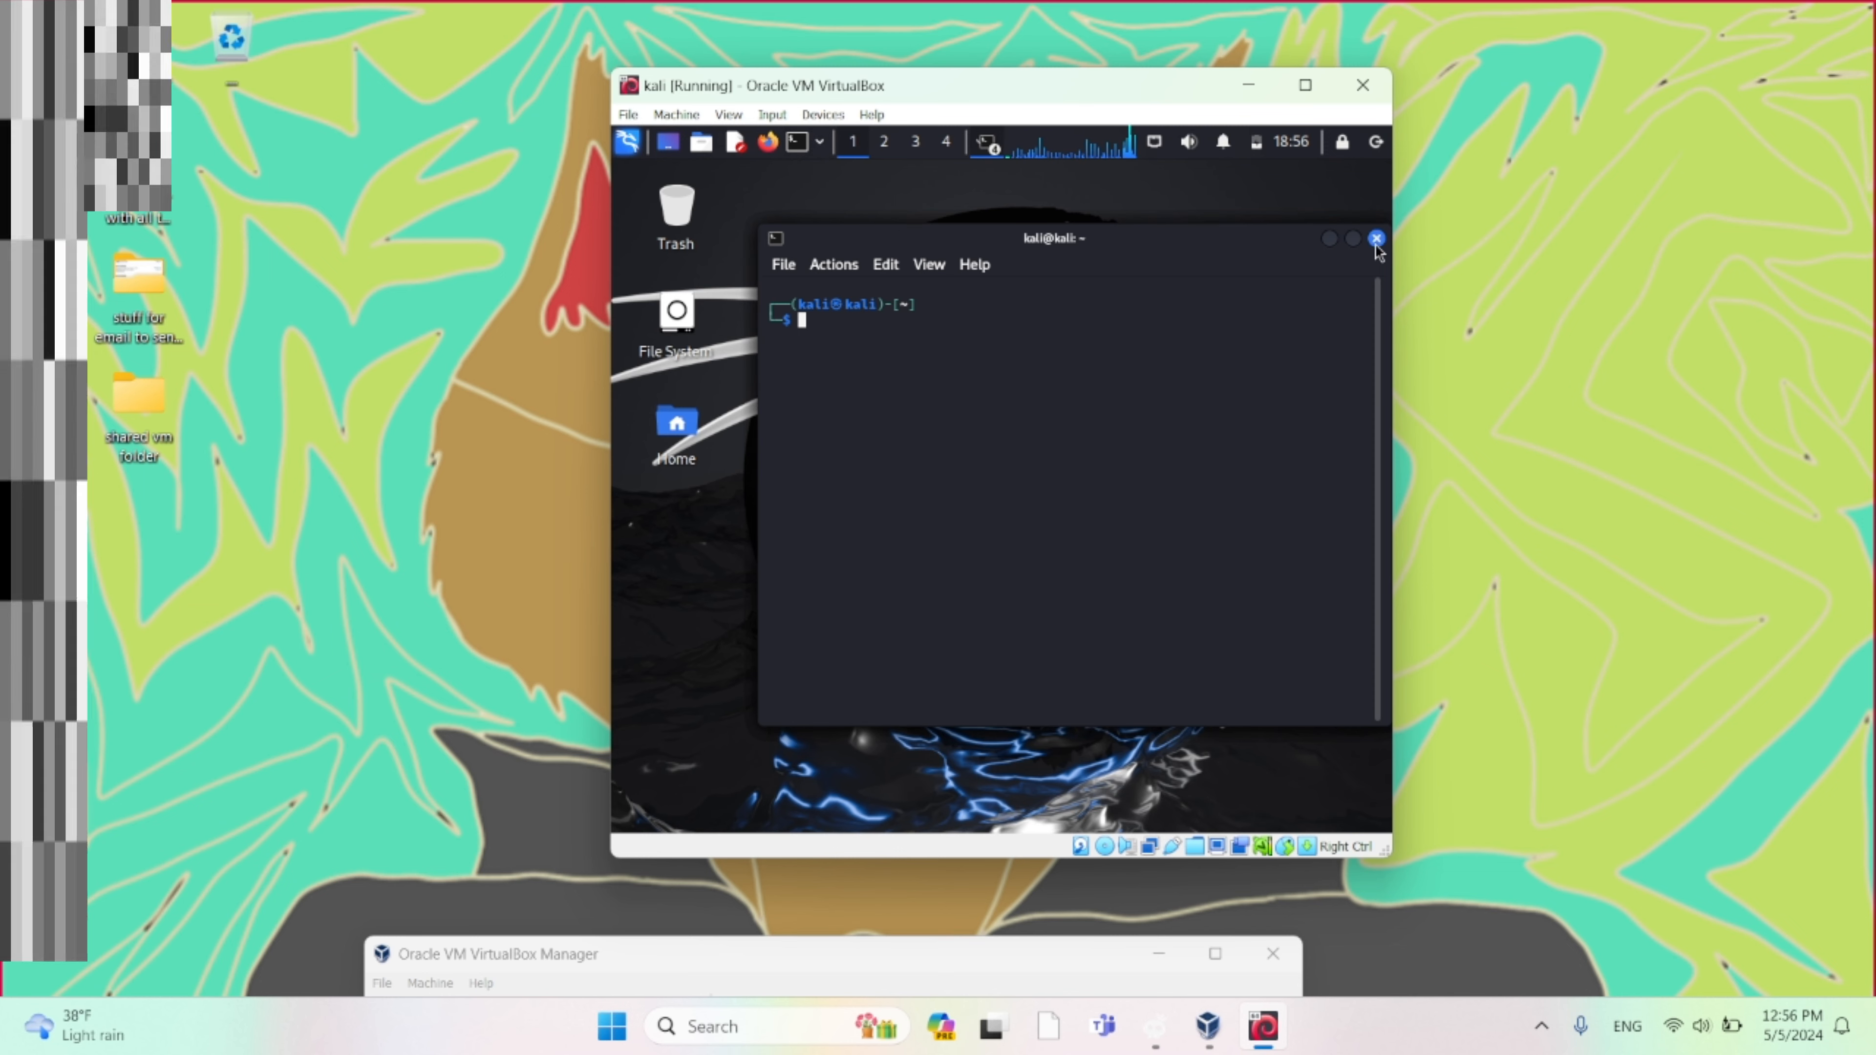
Close the extra Kali terminal window and run ls in the remaining one to list the home directory.
drag(1224, 245, 1138, 242)
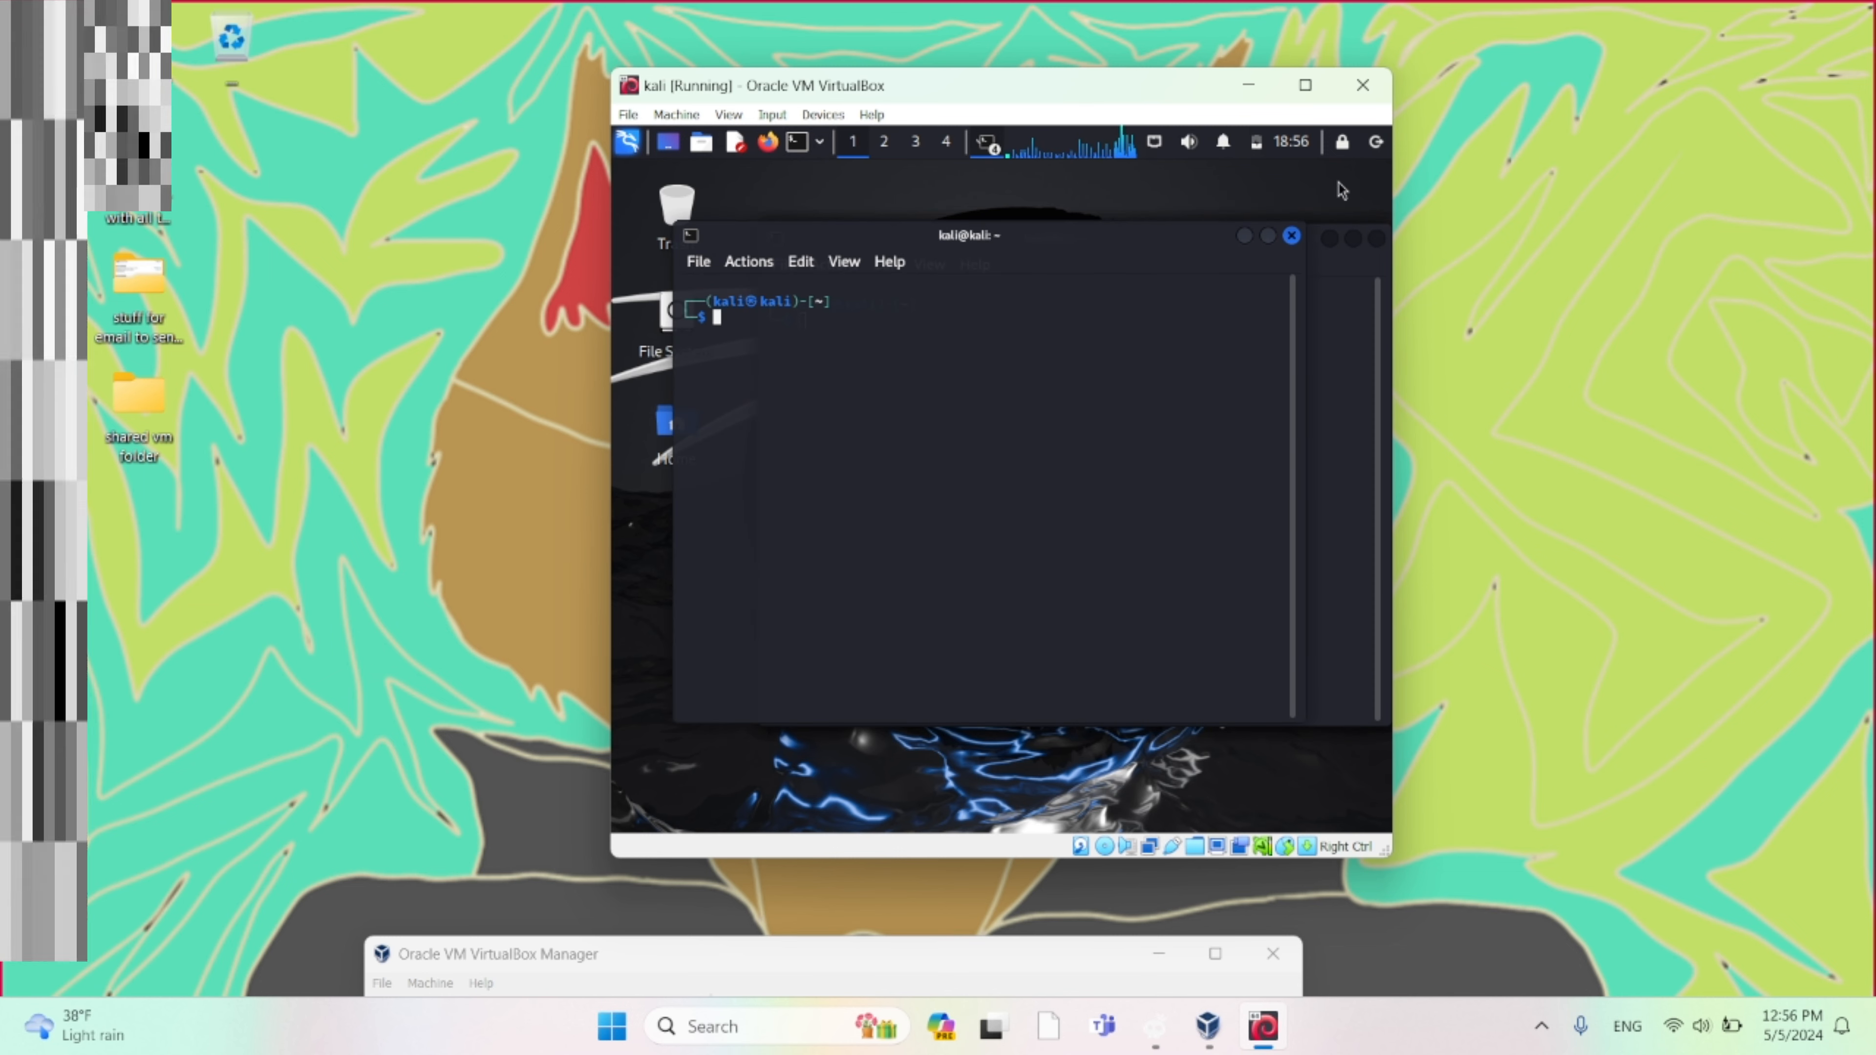
click(1291, 236)
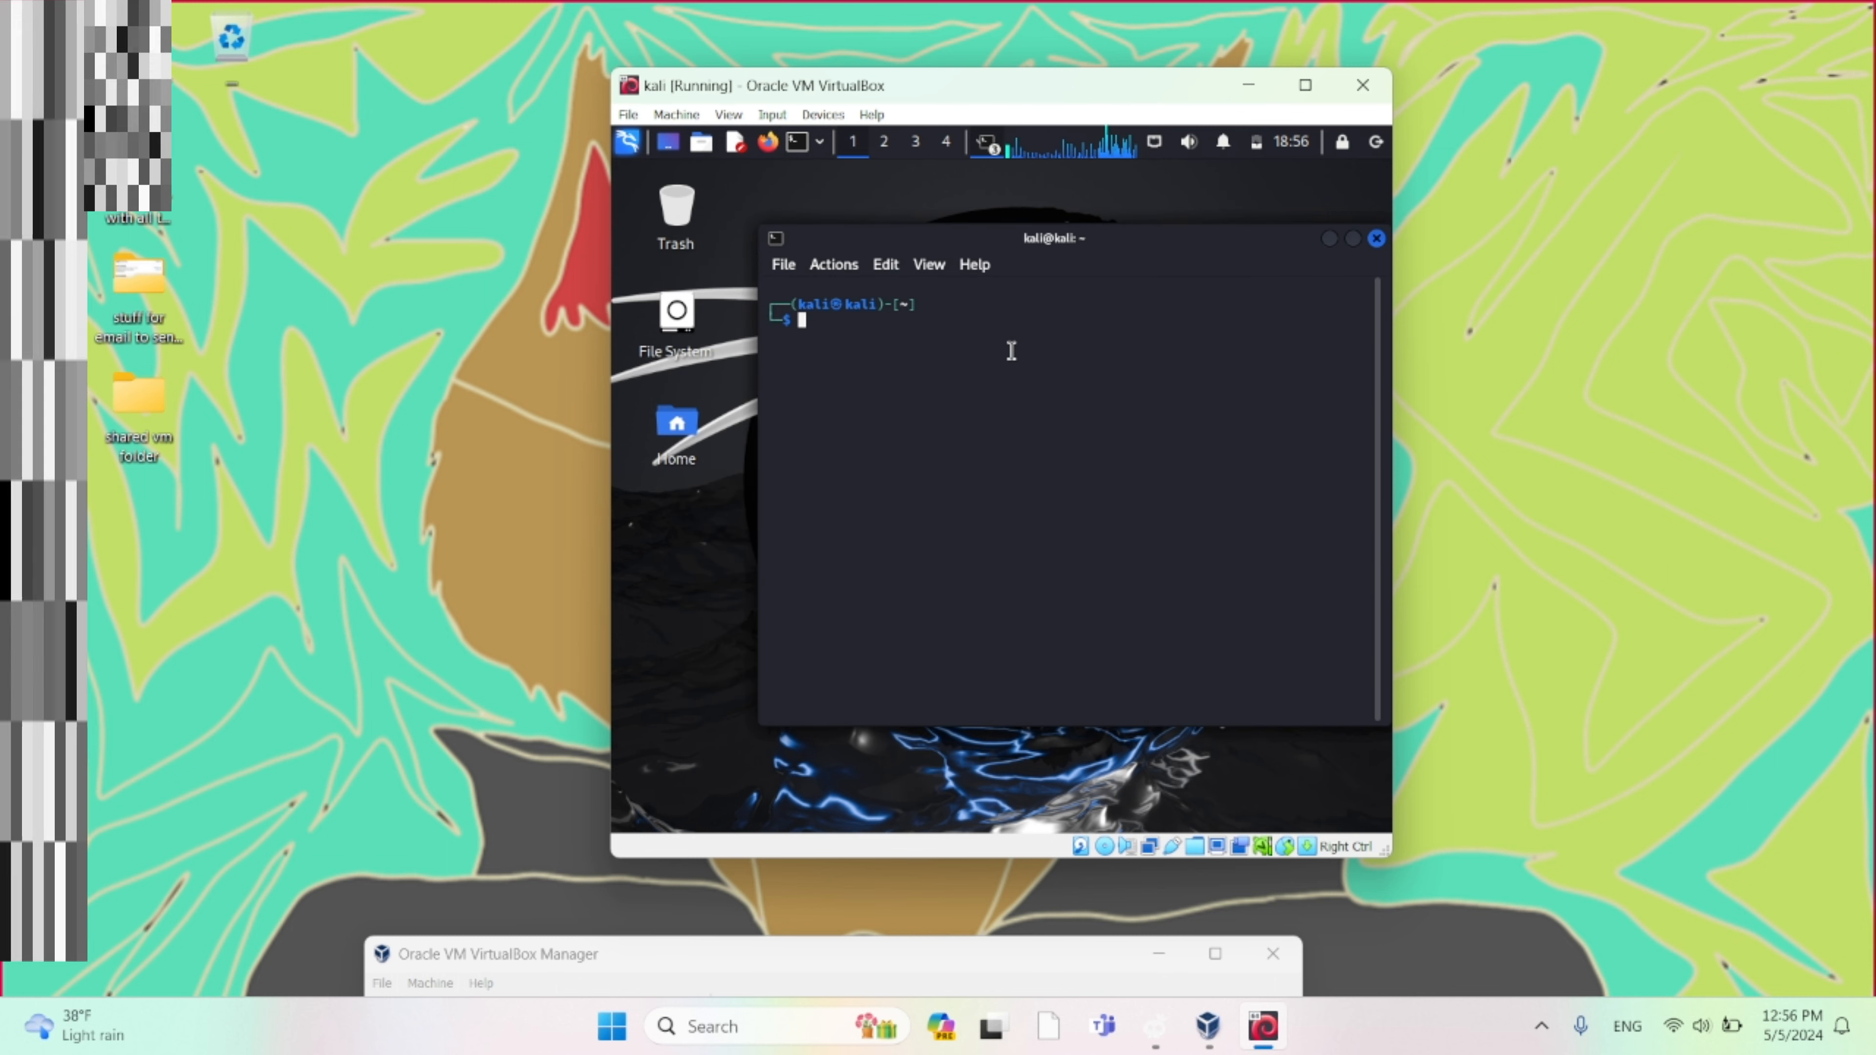
key(Return)
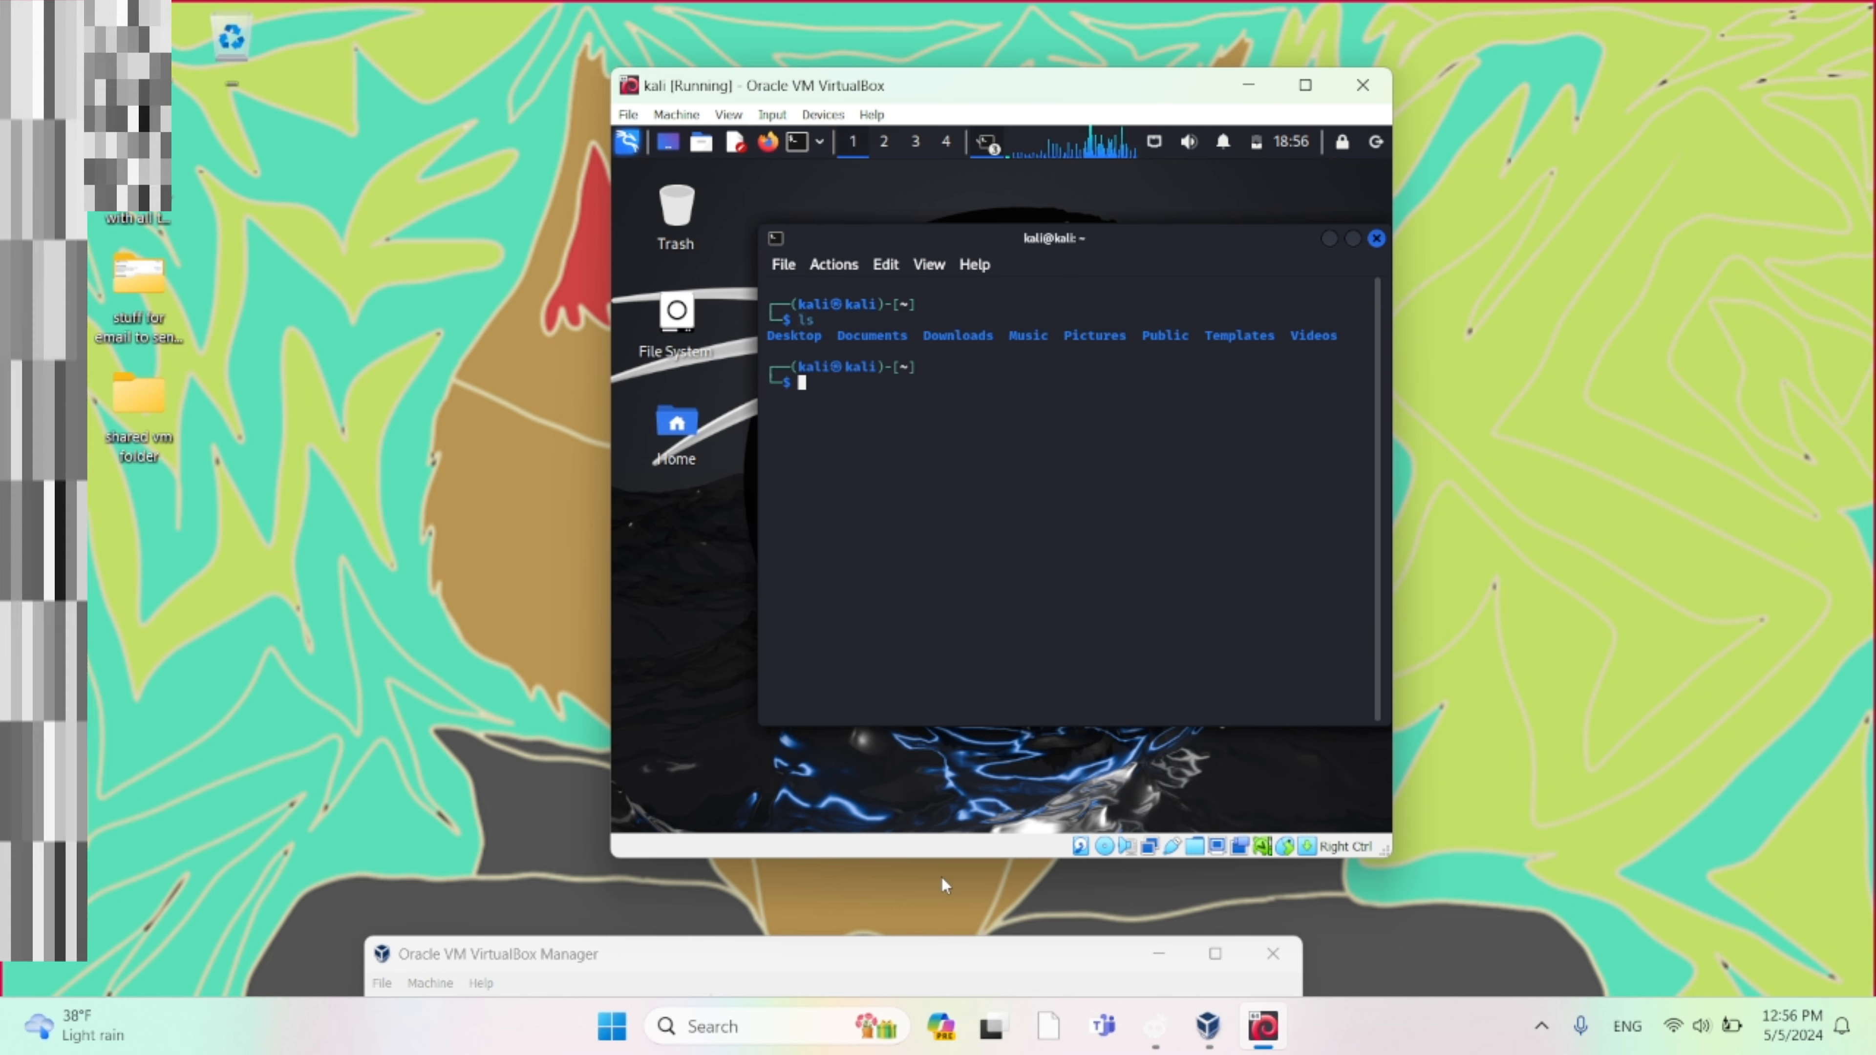
Check the share's path, auto-mount and mount point on the Shared Folders page of the kali machine's settings.
drag(977, 963, 896, 453)
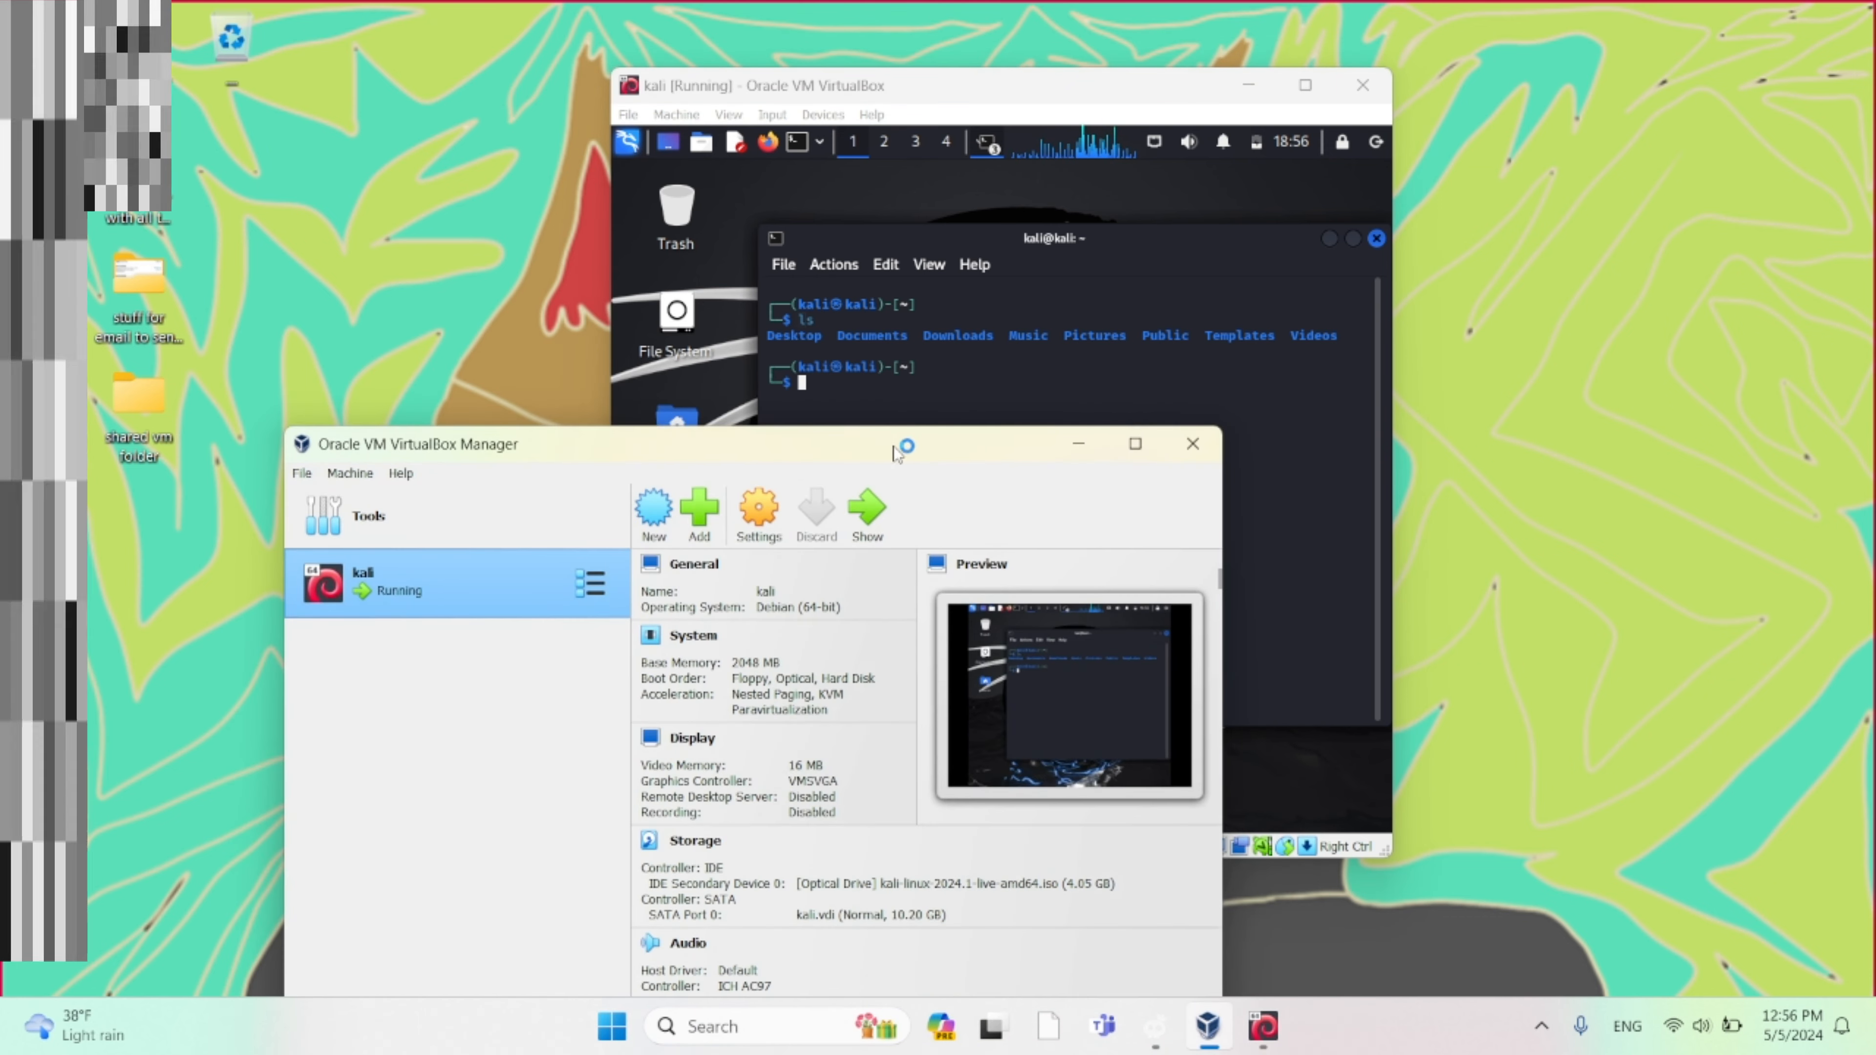
click(769, 535)
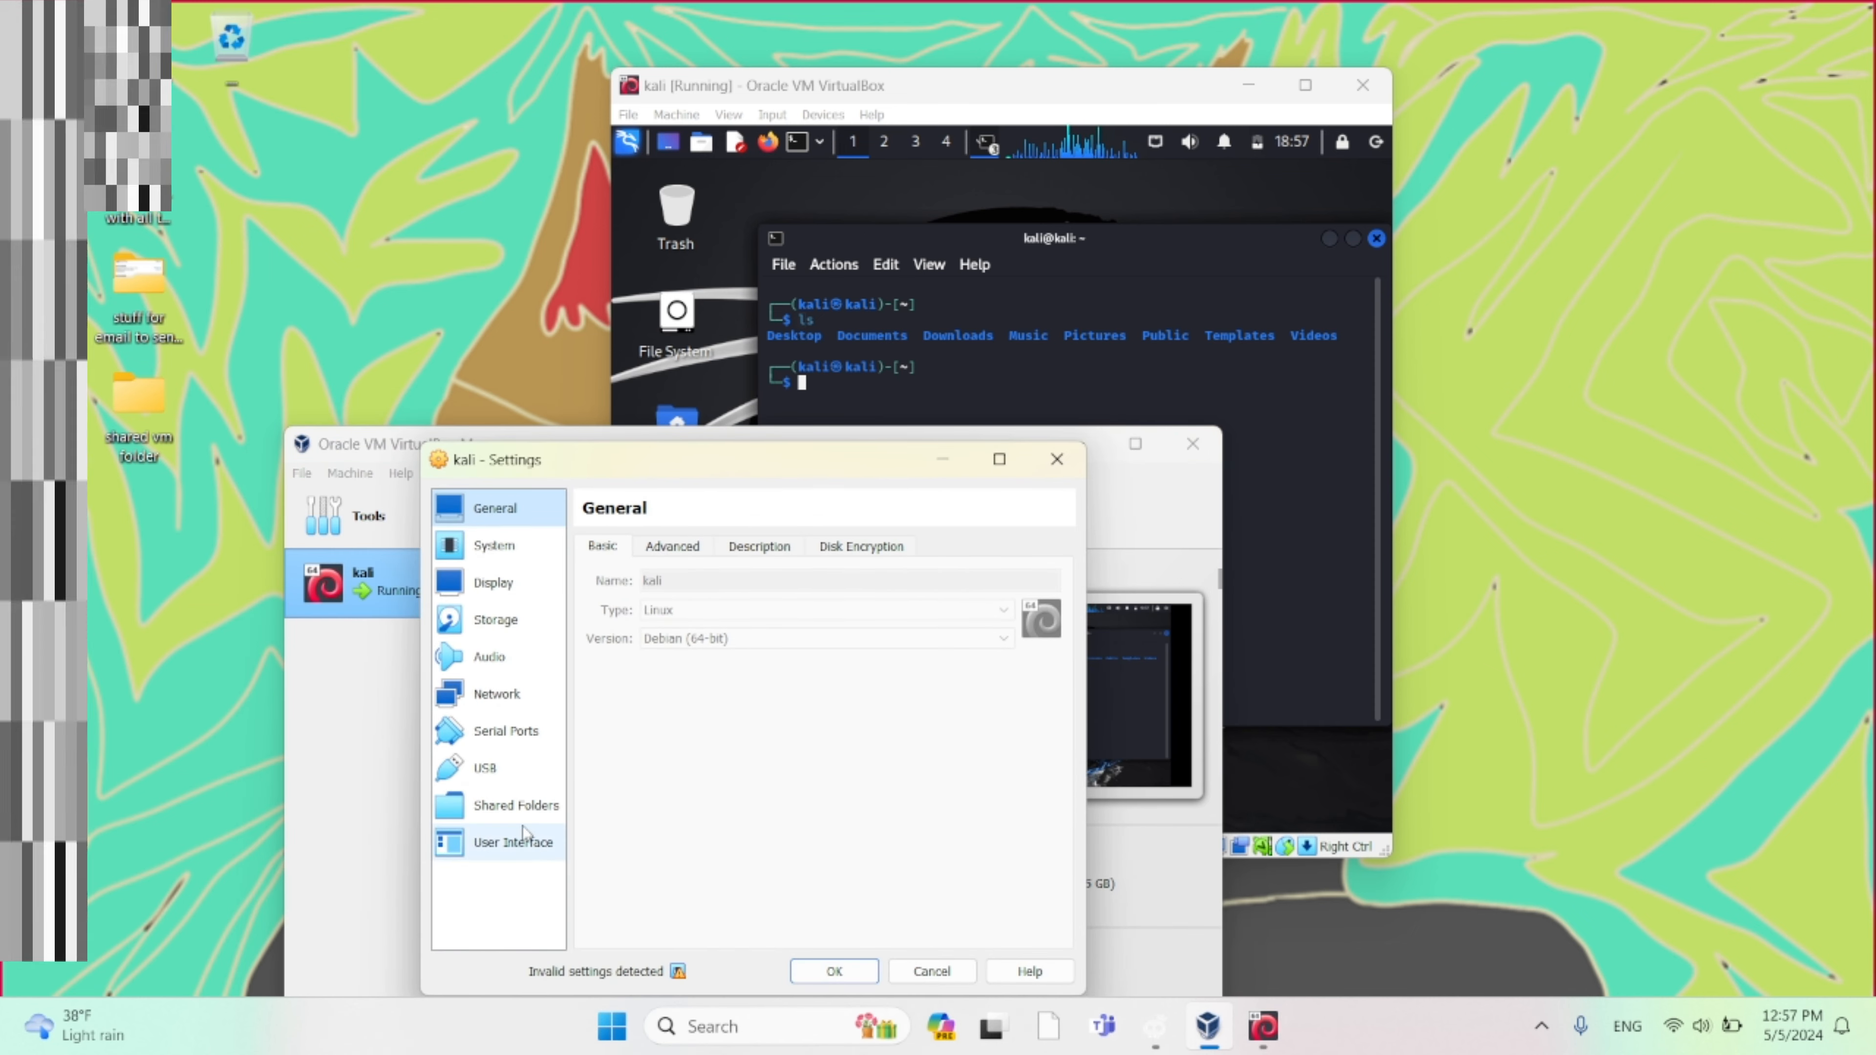
click(521, 806)
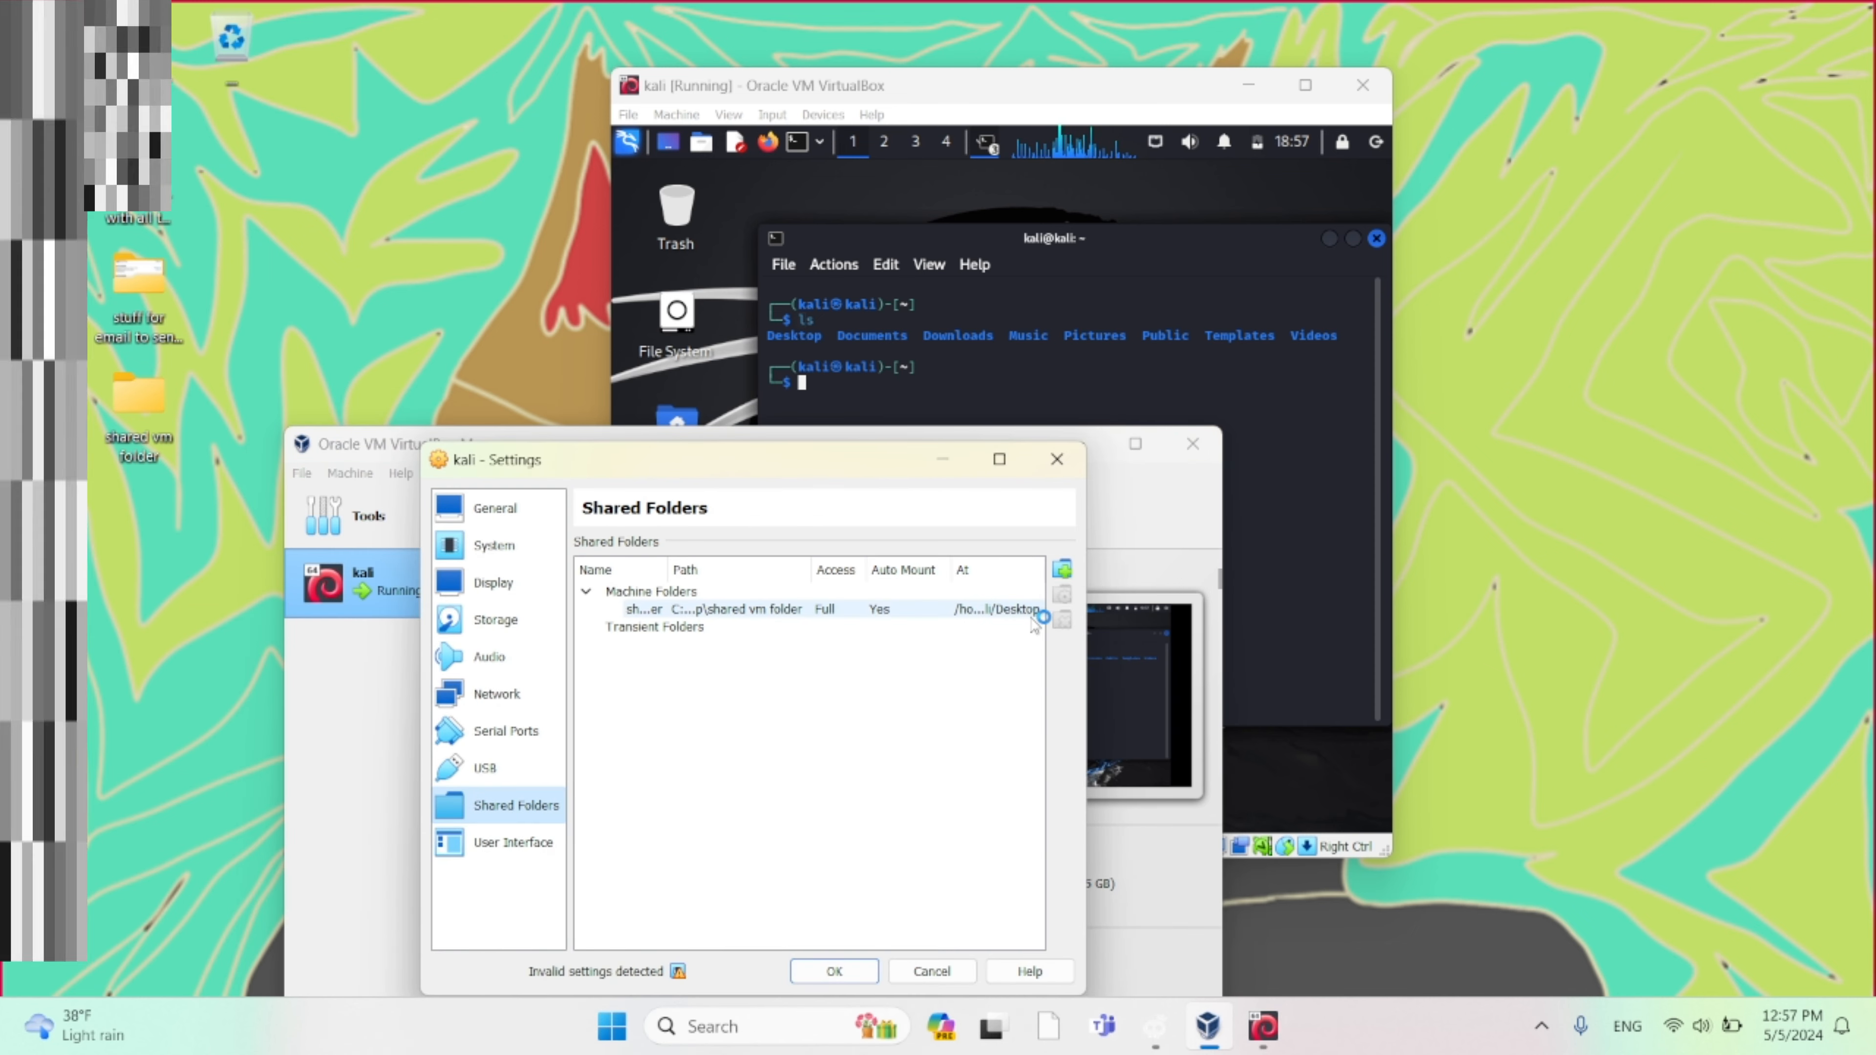
Change to the Desktop directory in the Kali terminal, list its contents with ls, and close that terminal.
click(1117, 416)
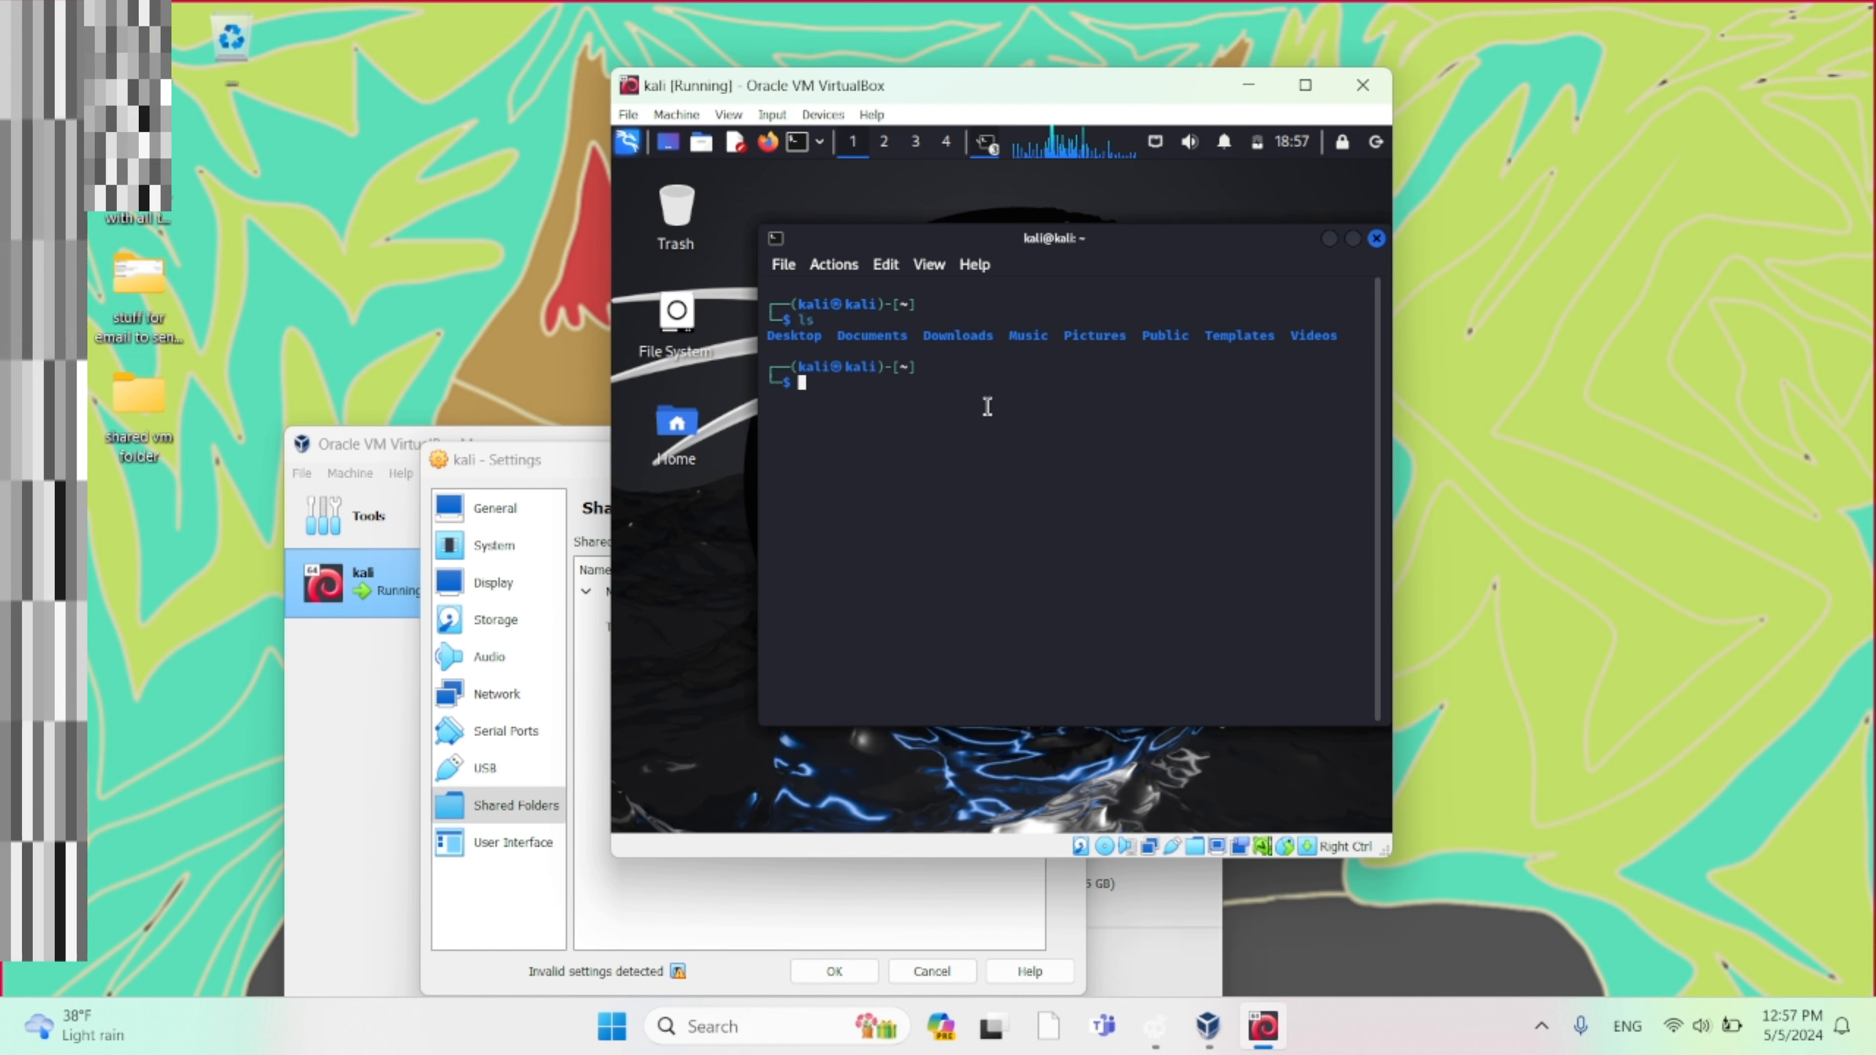
text(cd )
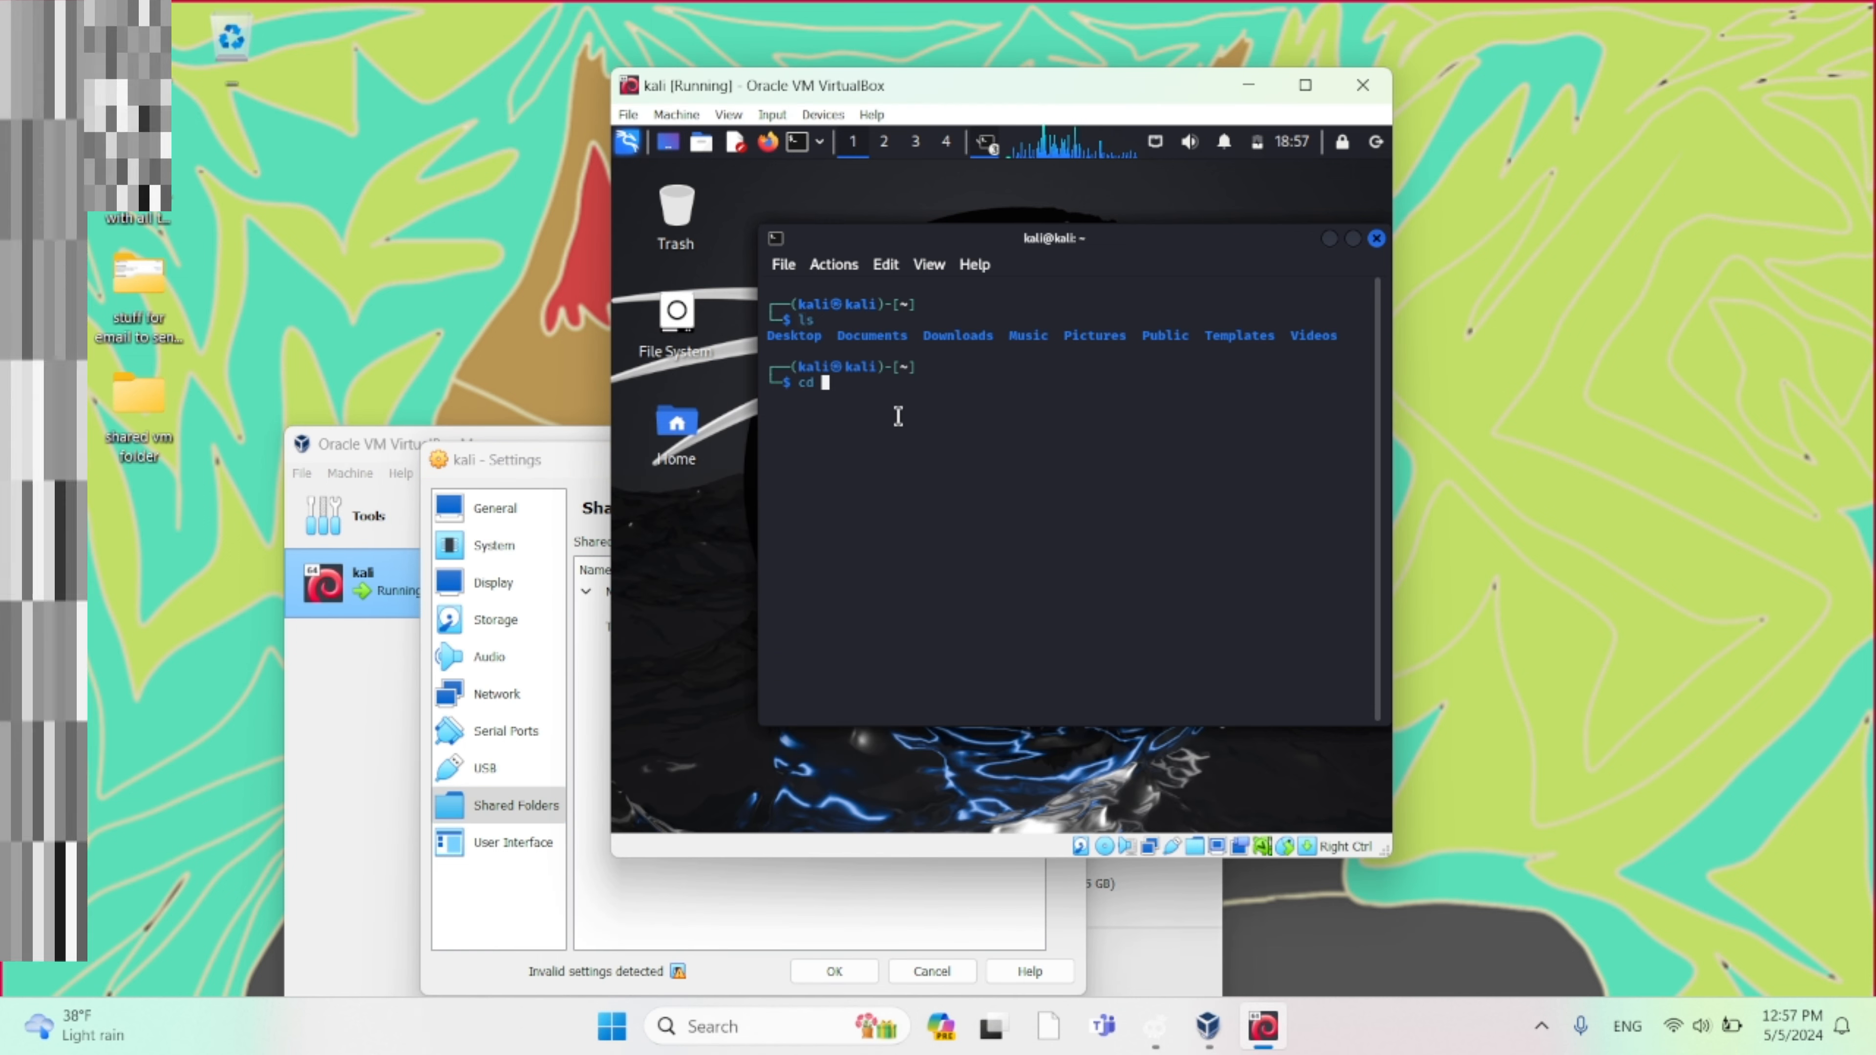
text(Desk)
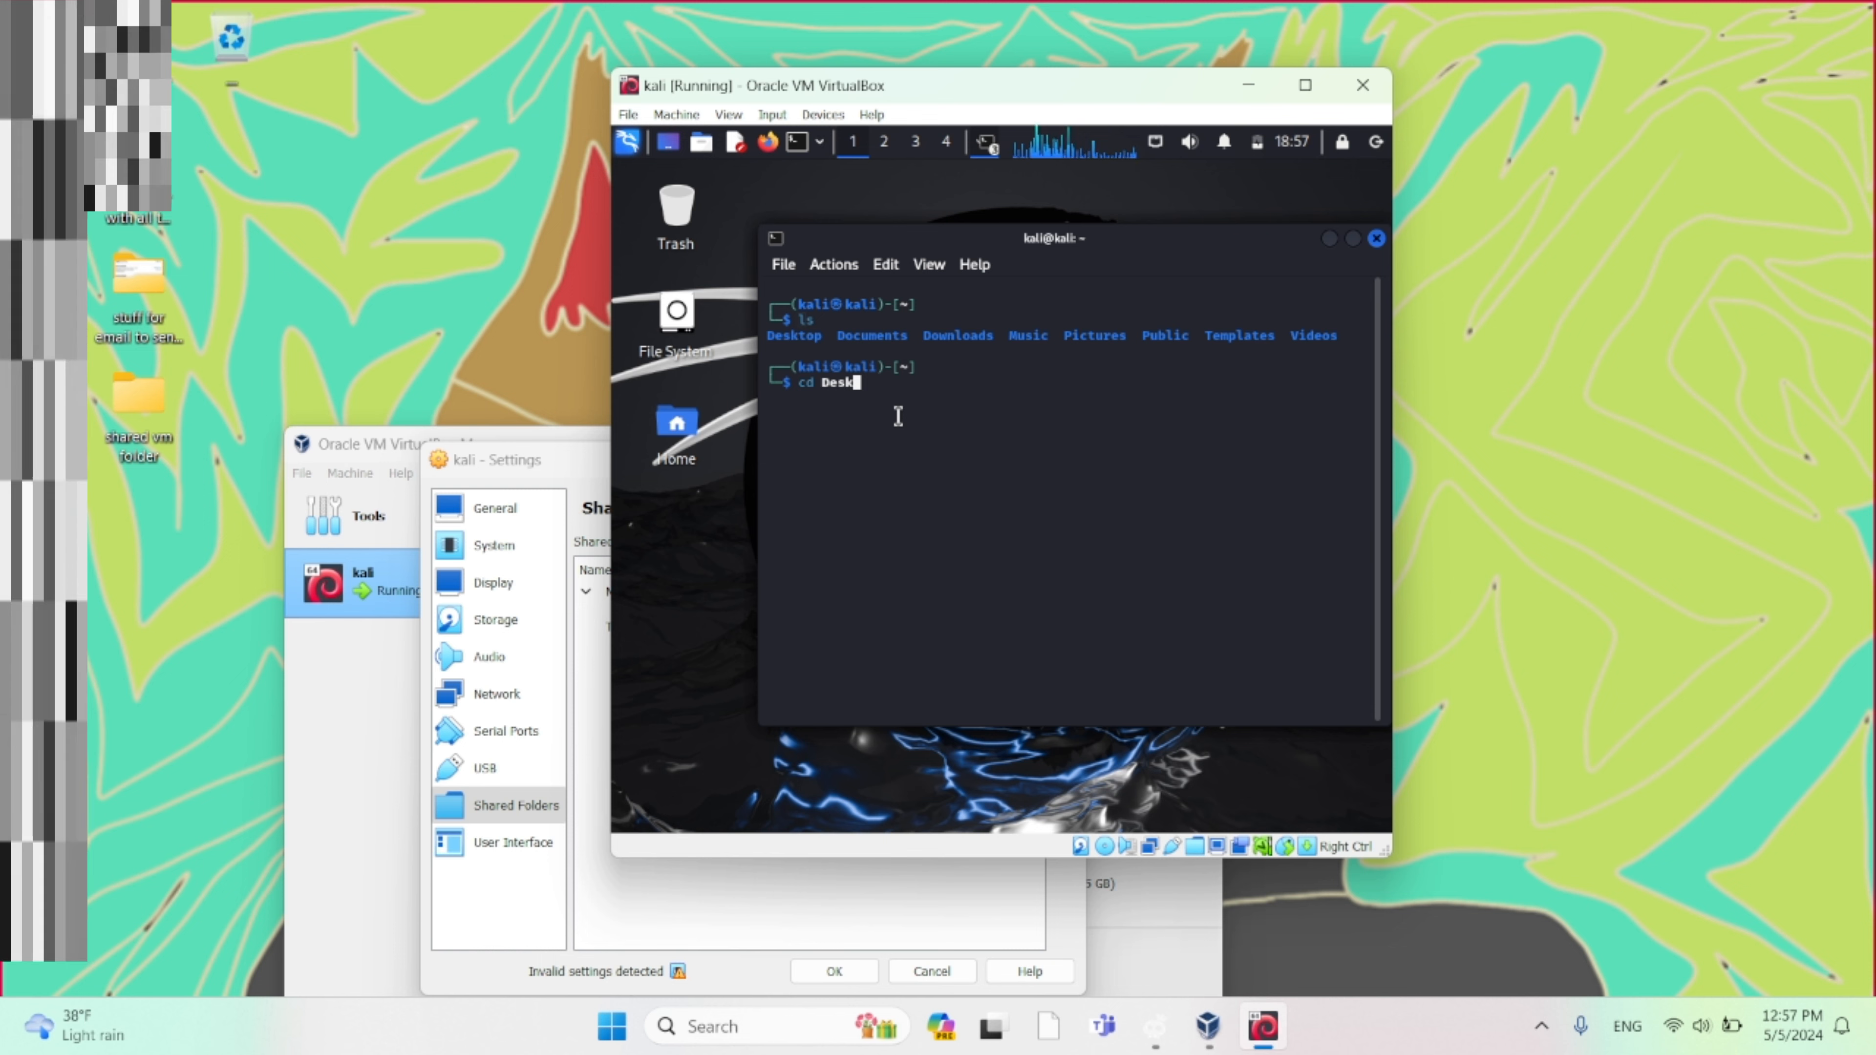
text(top)
key(Return)
text(ls)
key(Return)
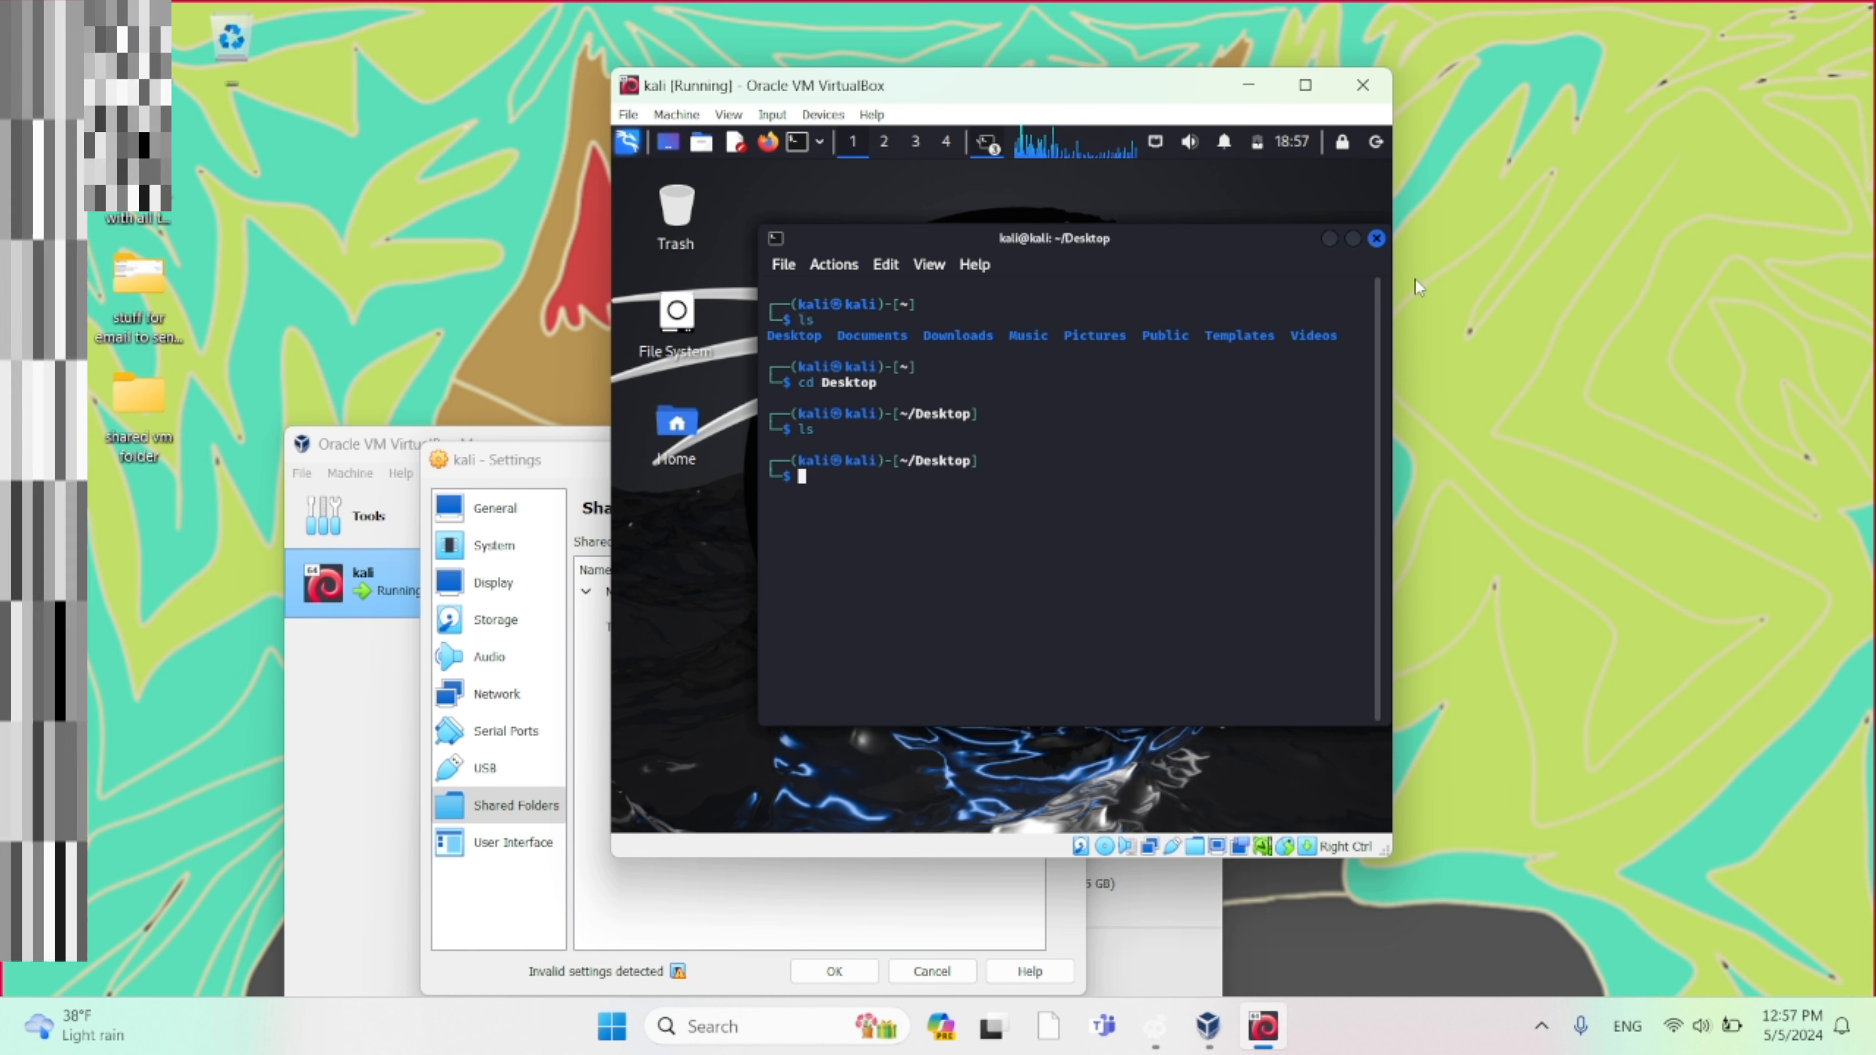
click(1376, 239)
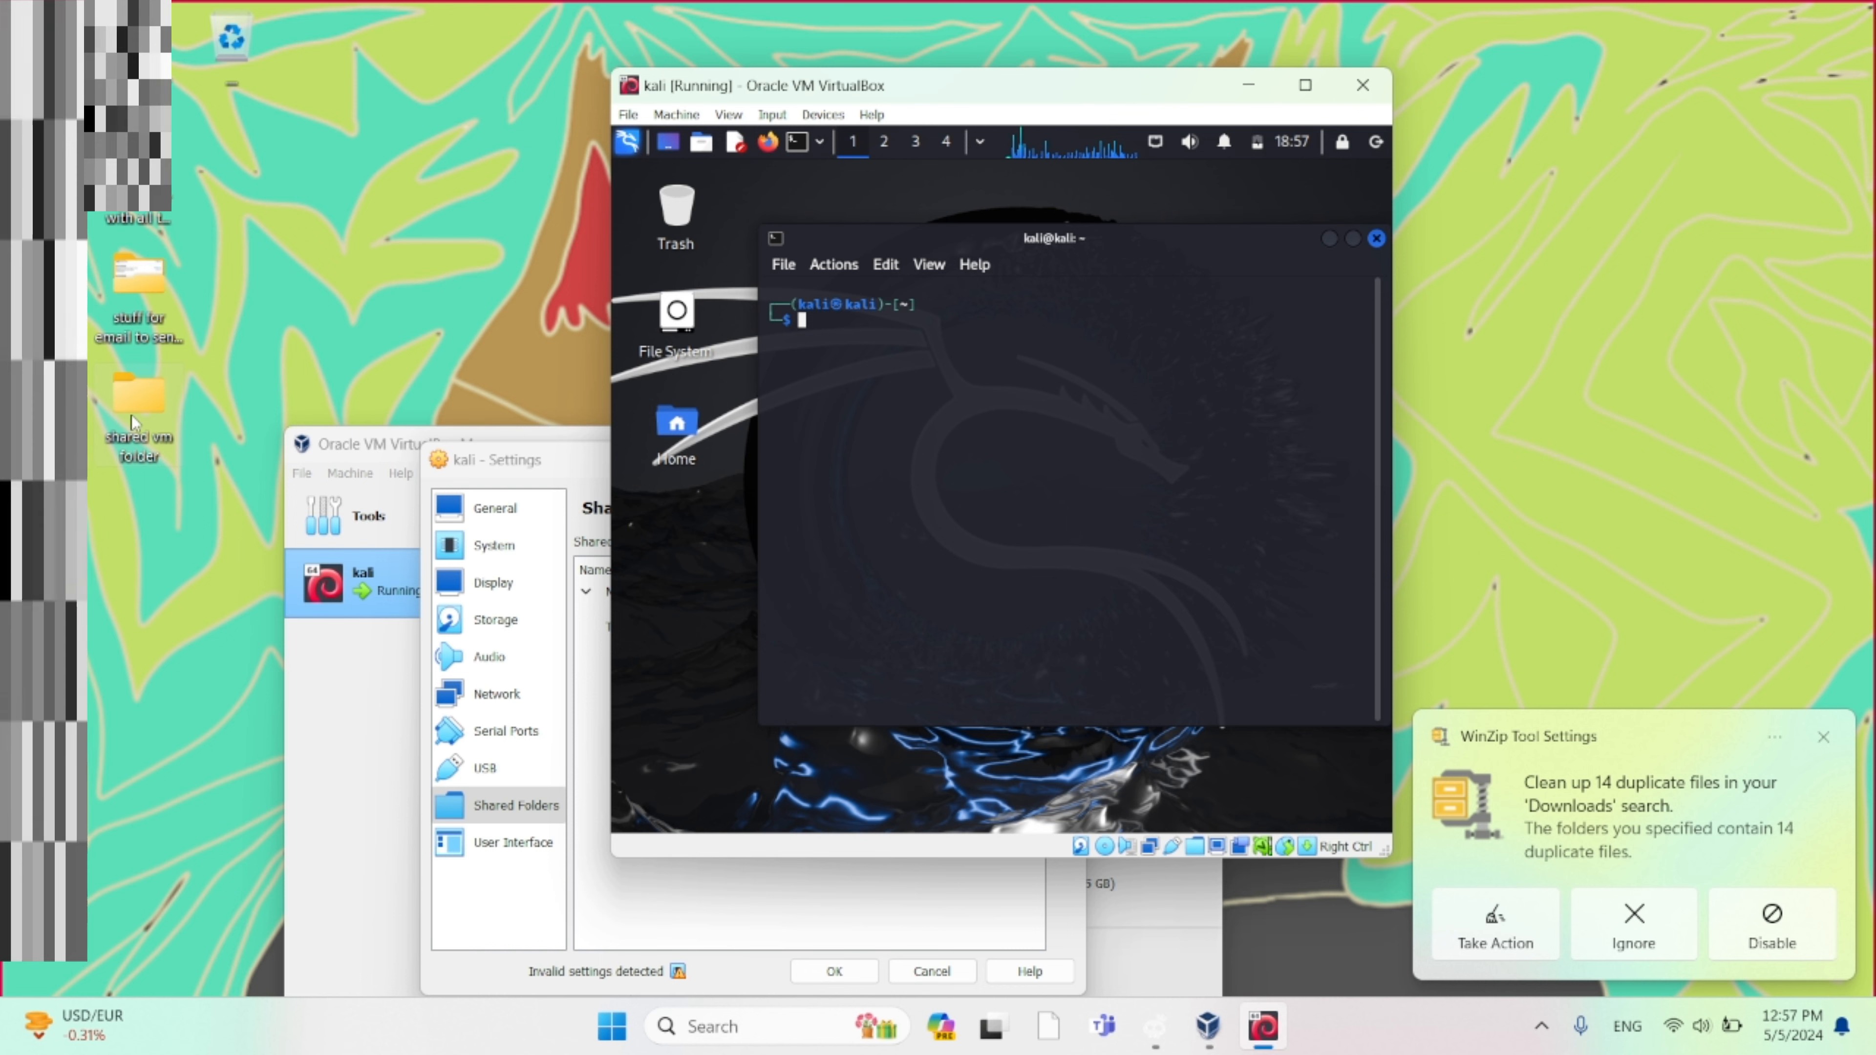
Check the share's mount point on the Shared Folders page of the kali settings, and close the open Kali terminal.
click(586, 670)
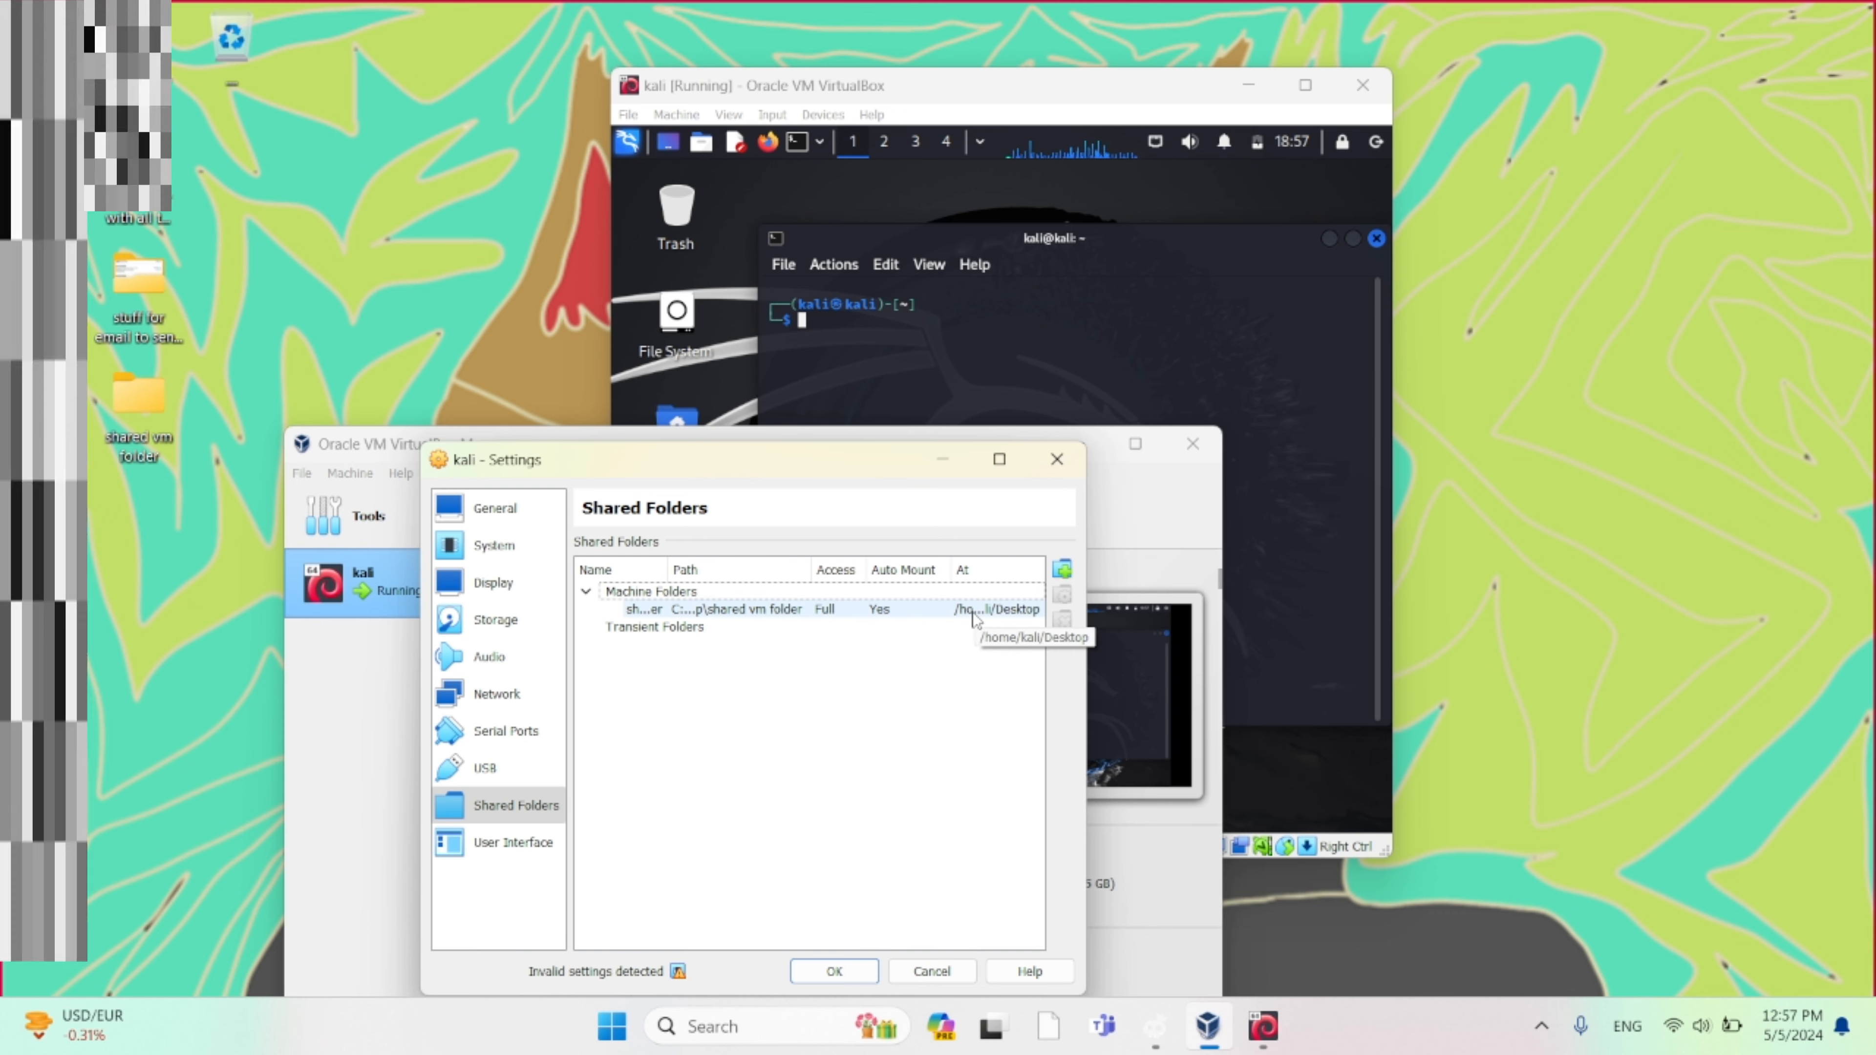
click(1030, 398)
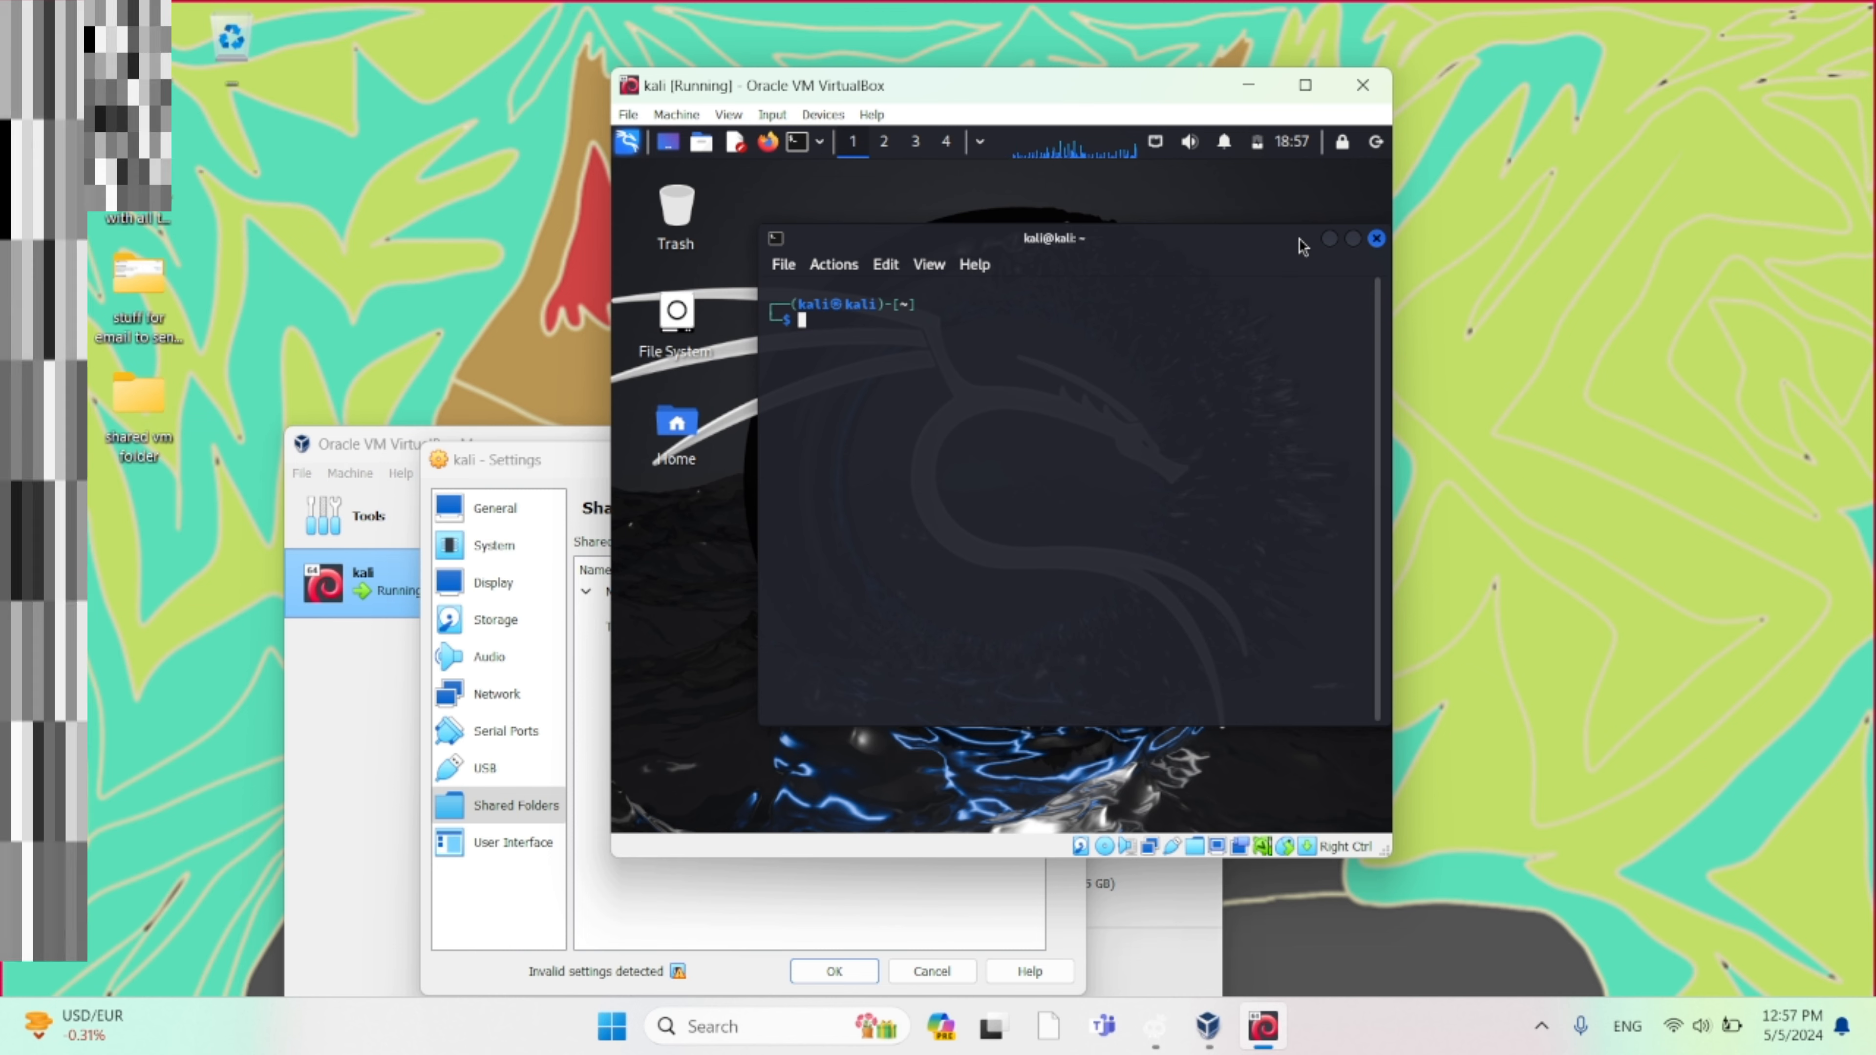
drag(1301, 246, 1274, 261)
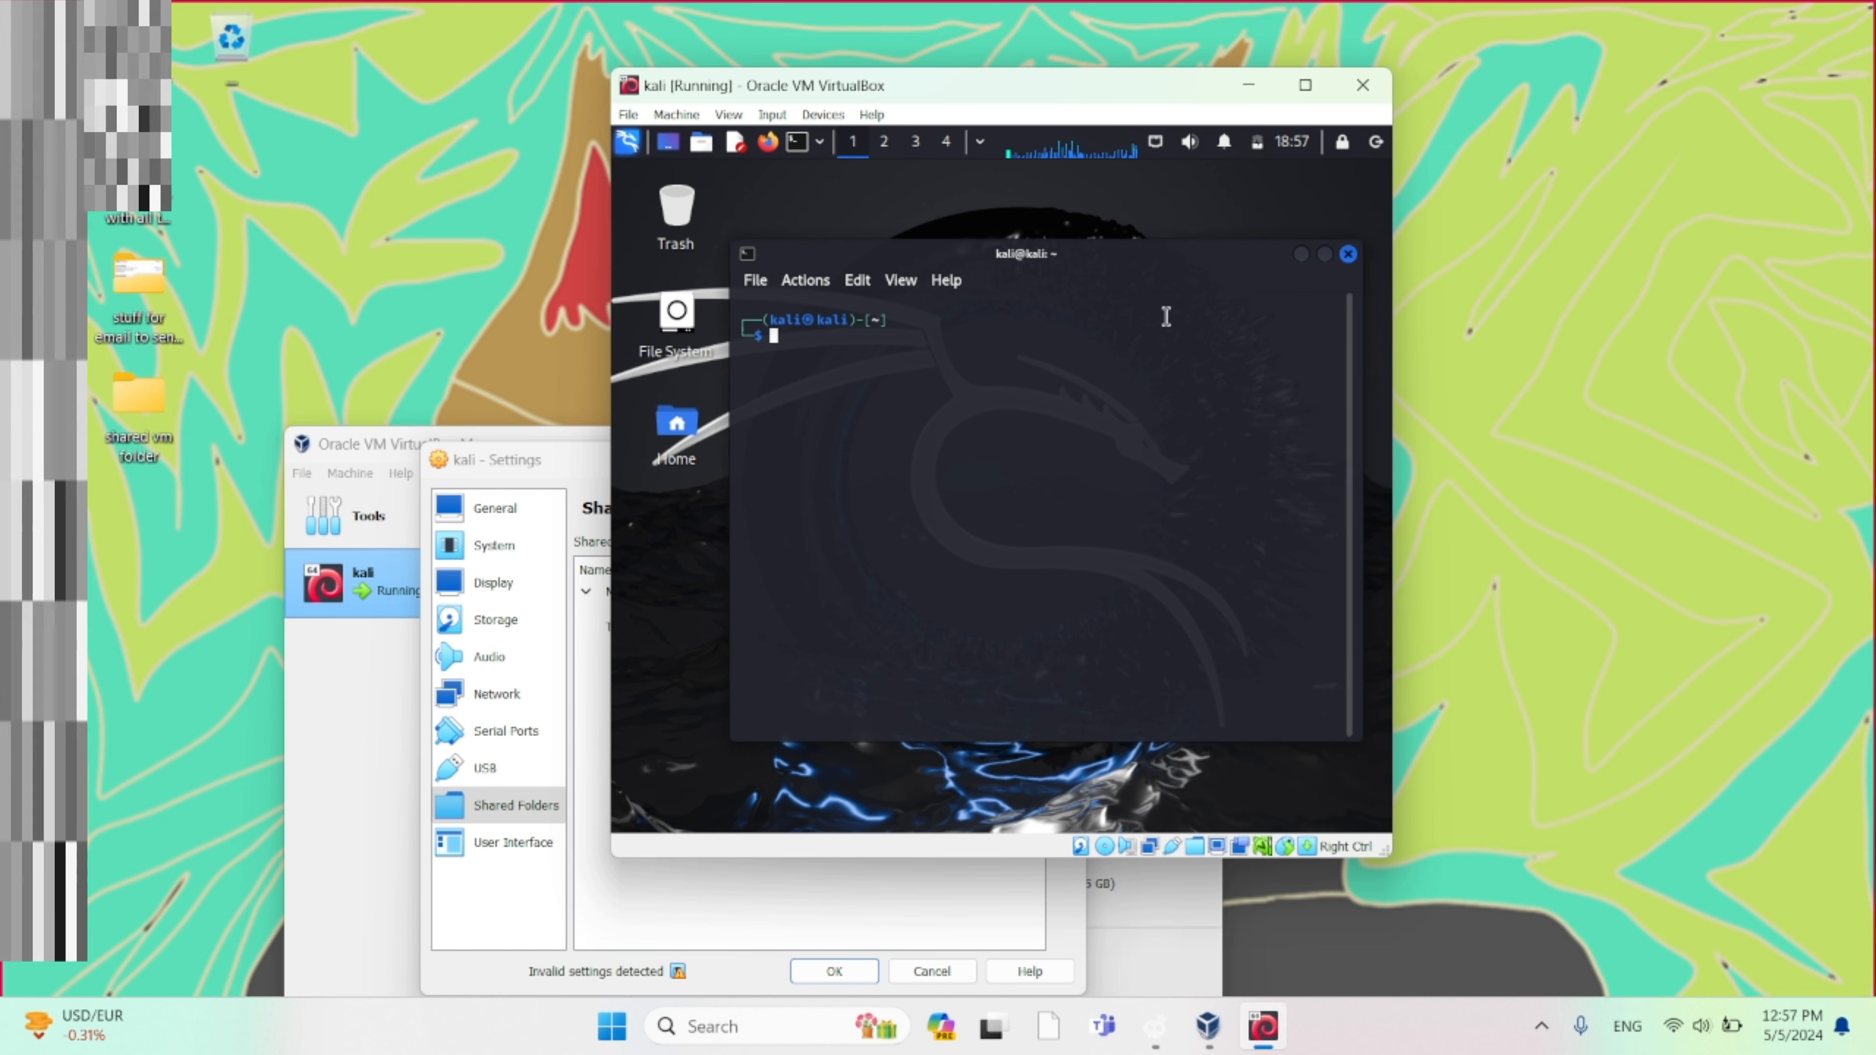
click(1347, 255)
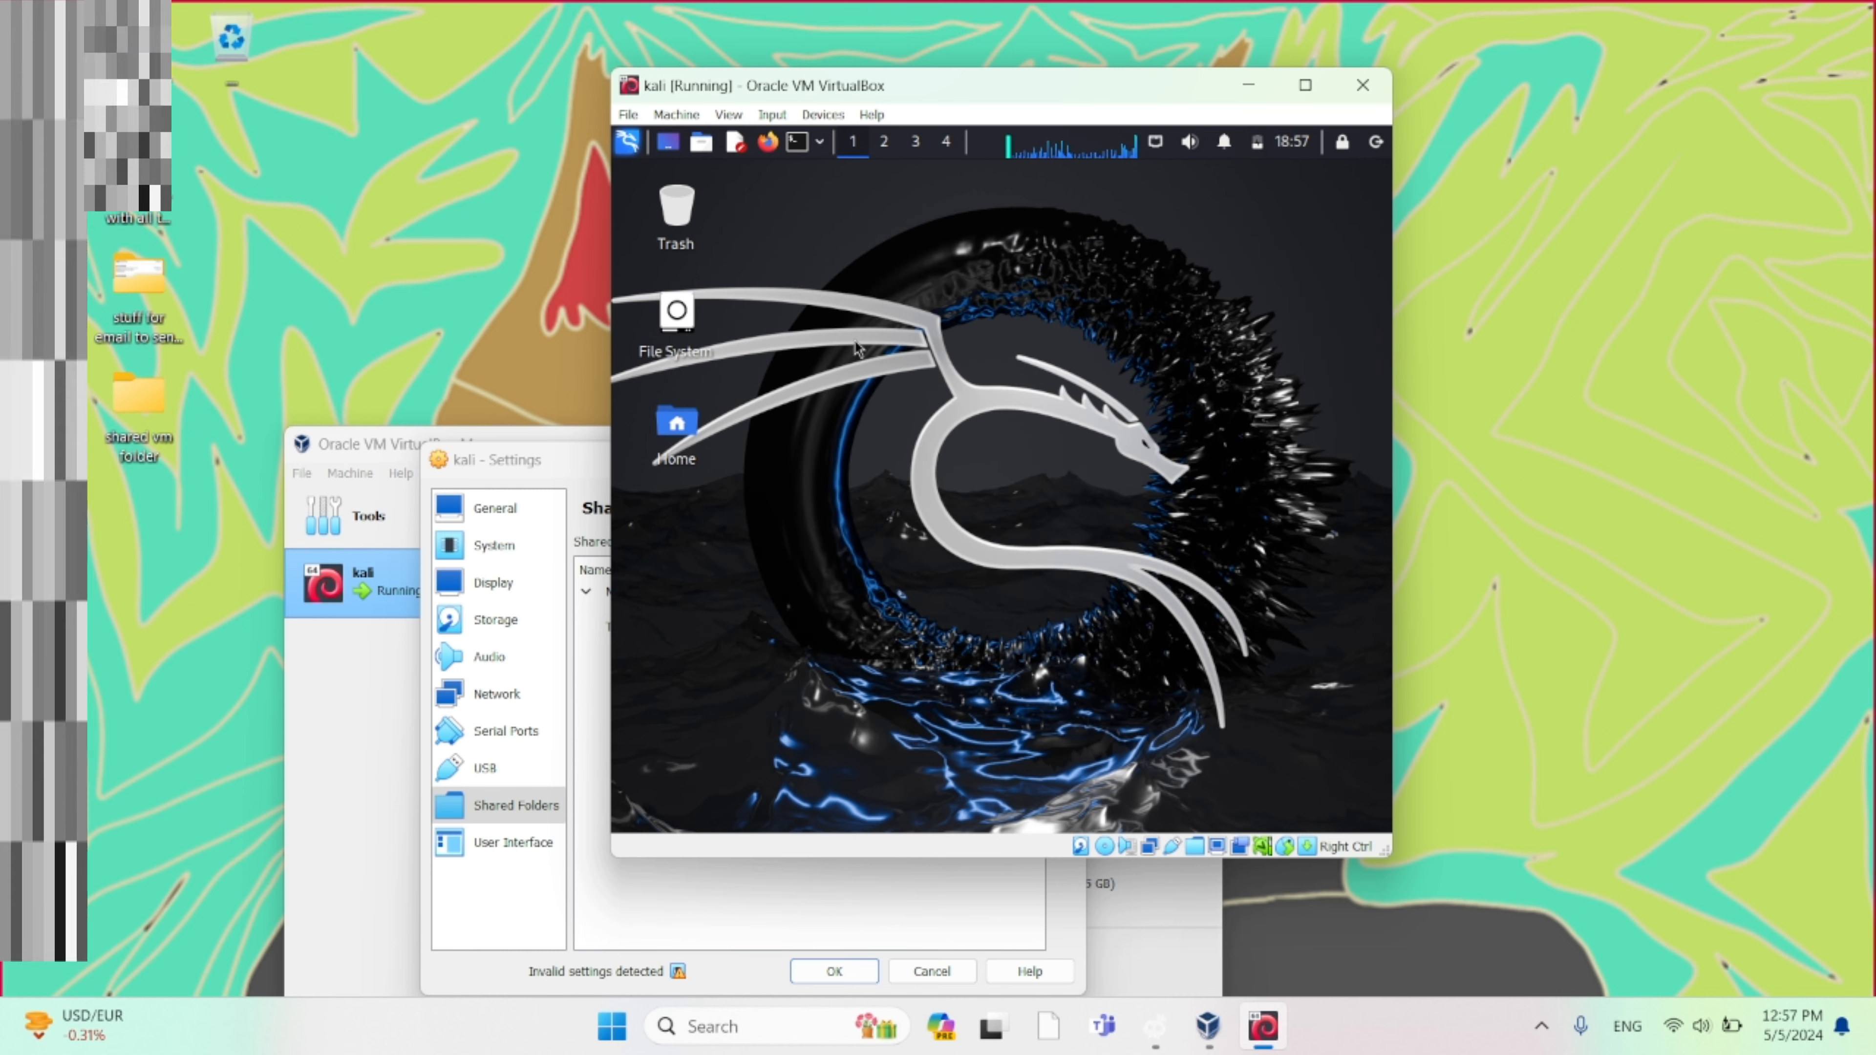
Create a folder named New Folder on the Kali desktop and place it beside the Trash.
right_click(807, 308)
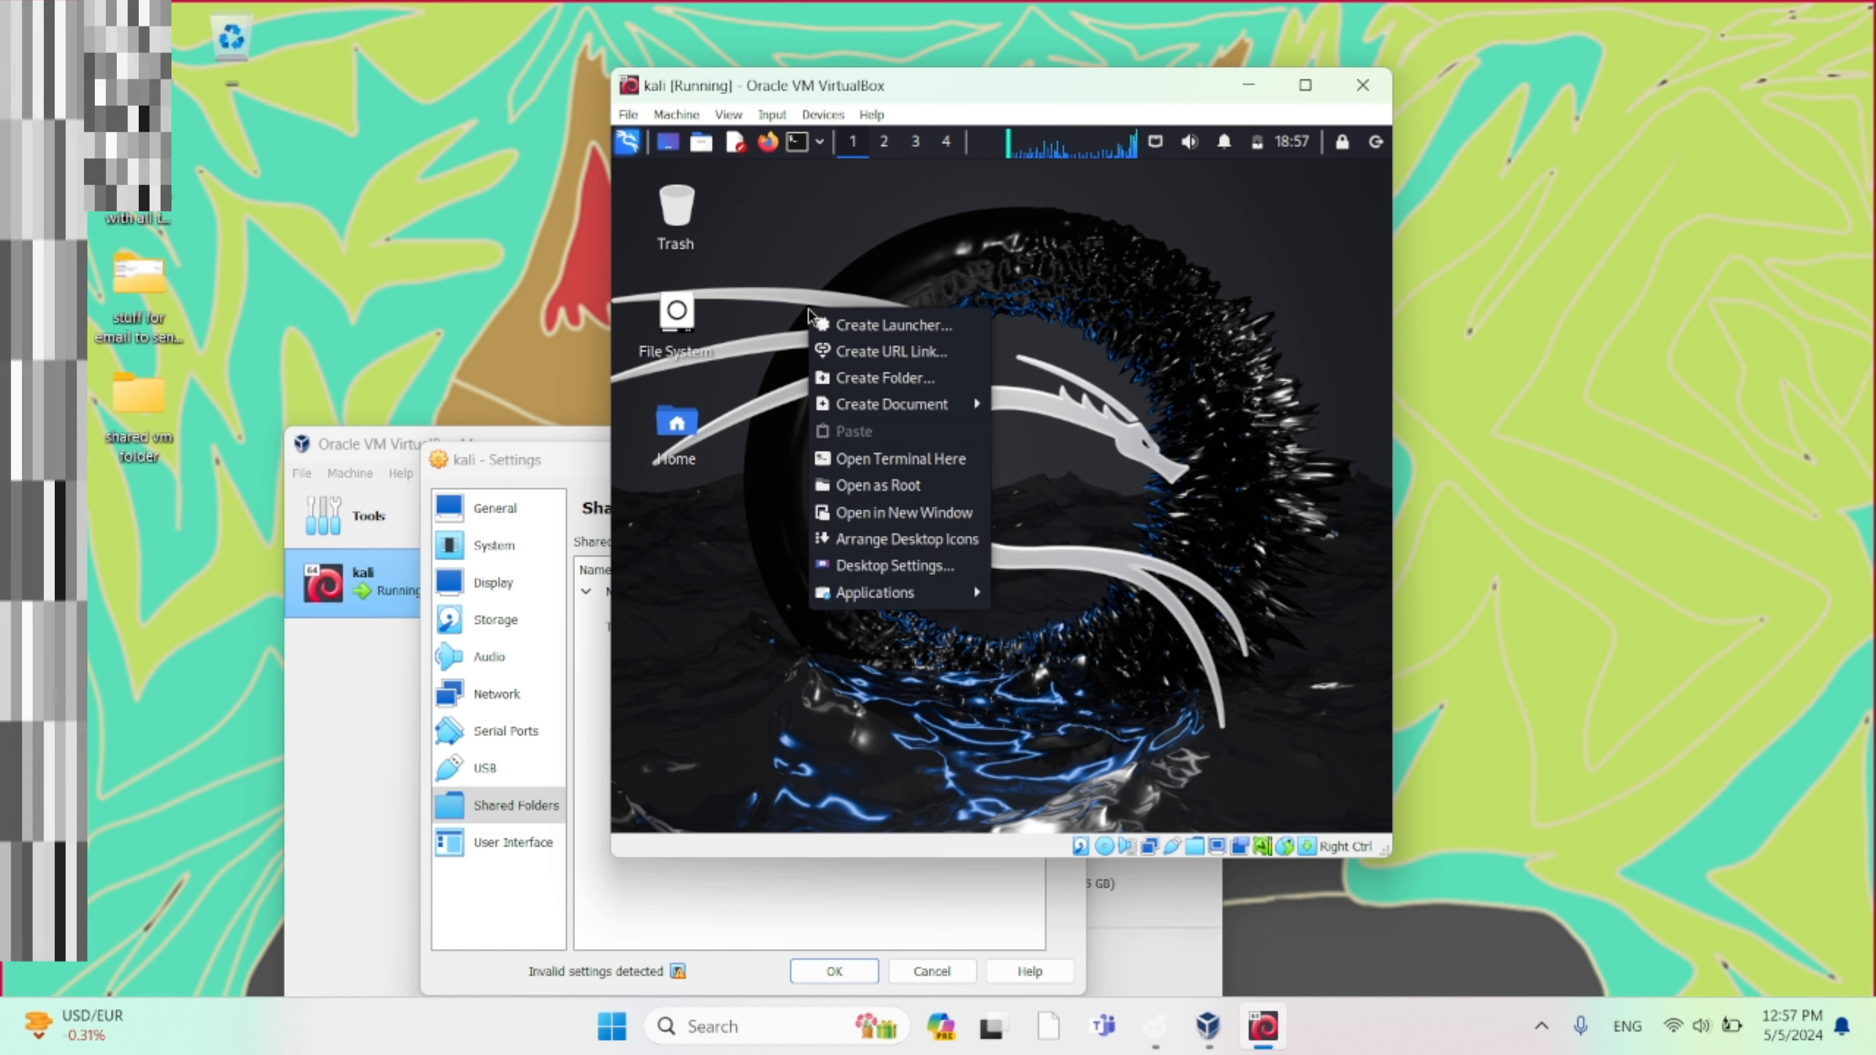
click(899, 379)
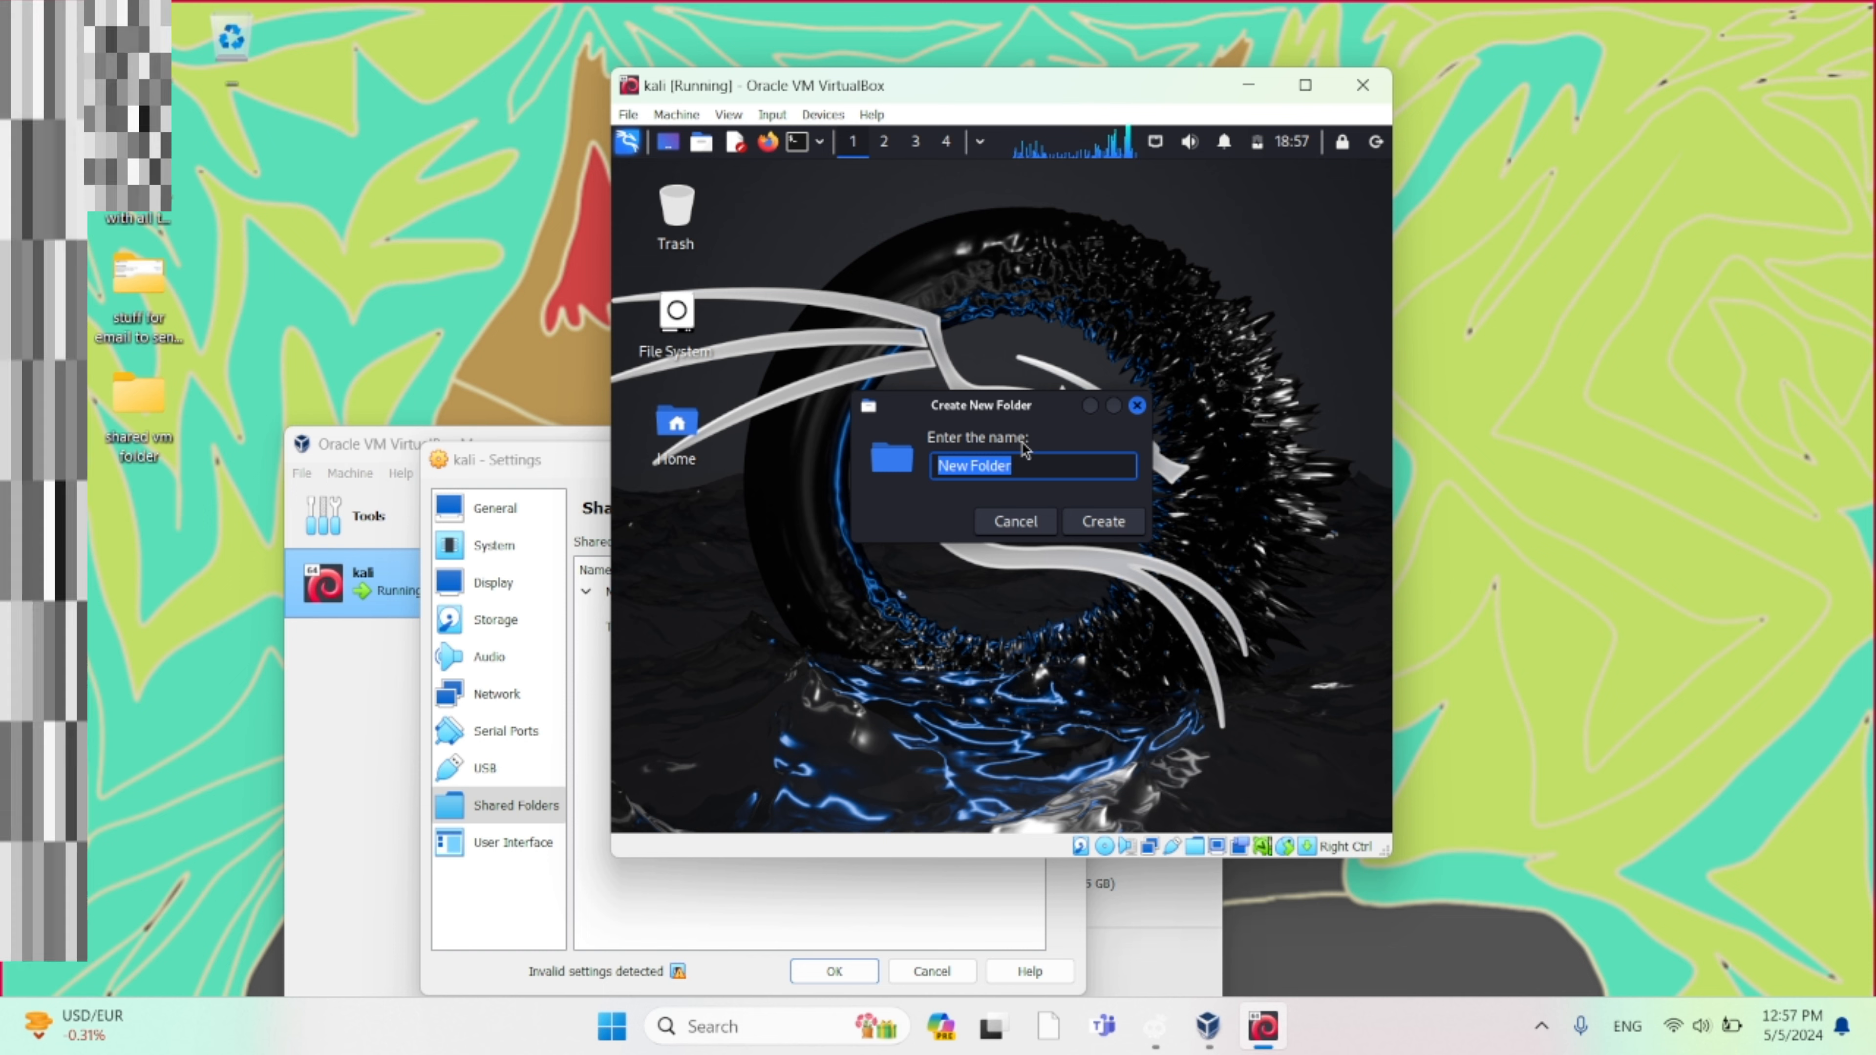
click(1102, 524)
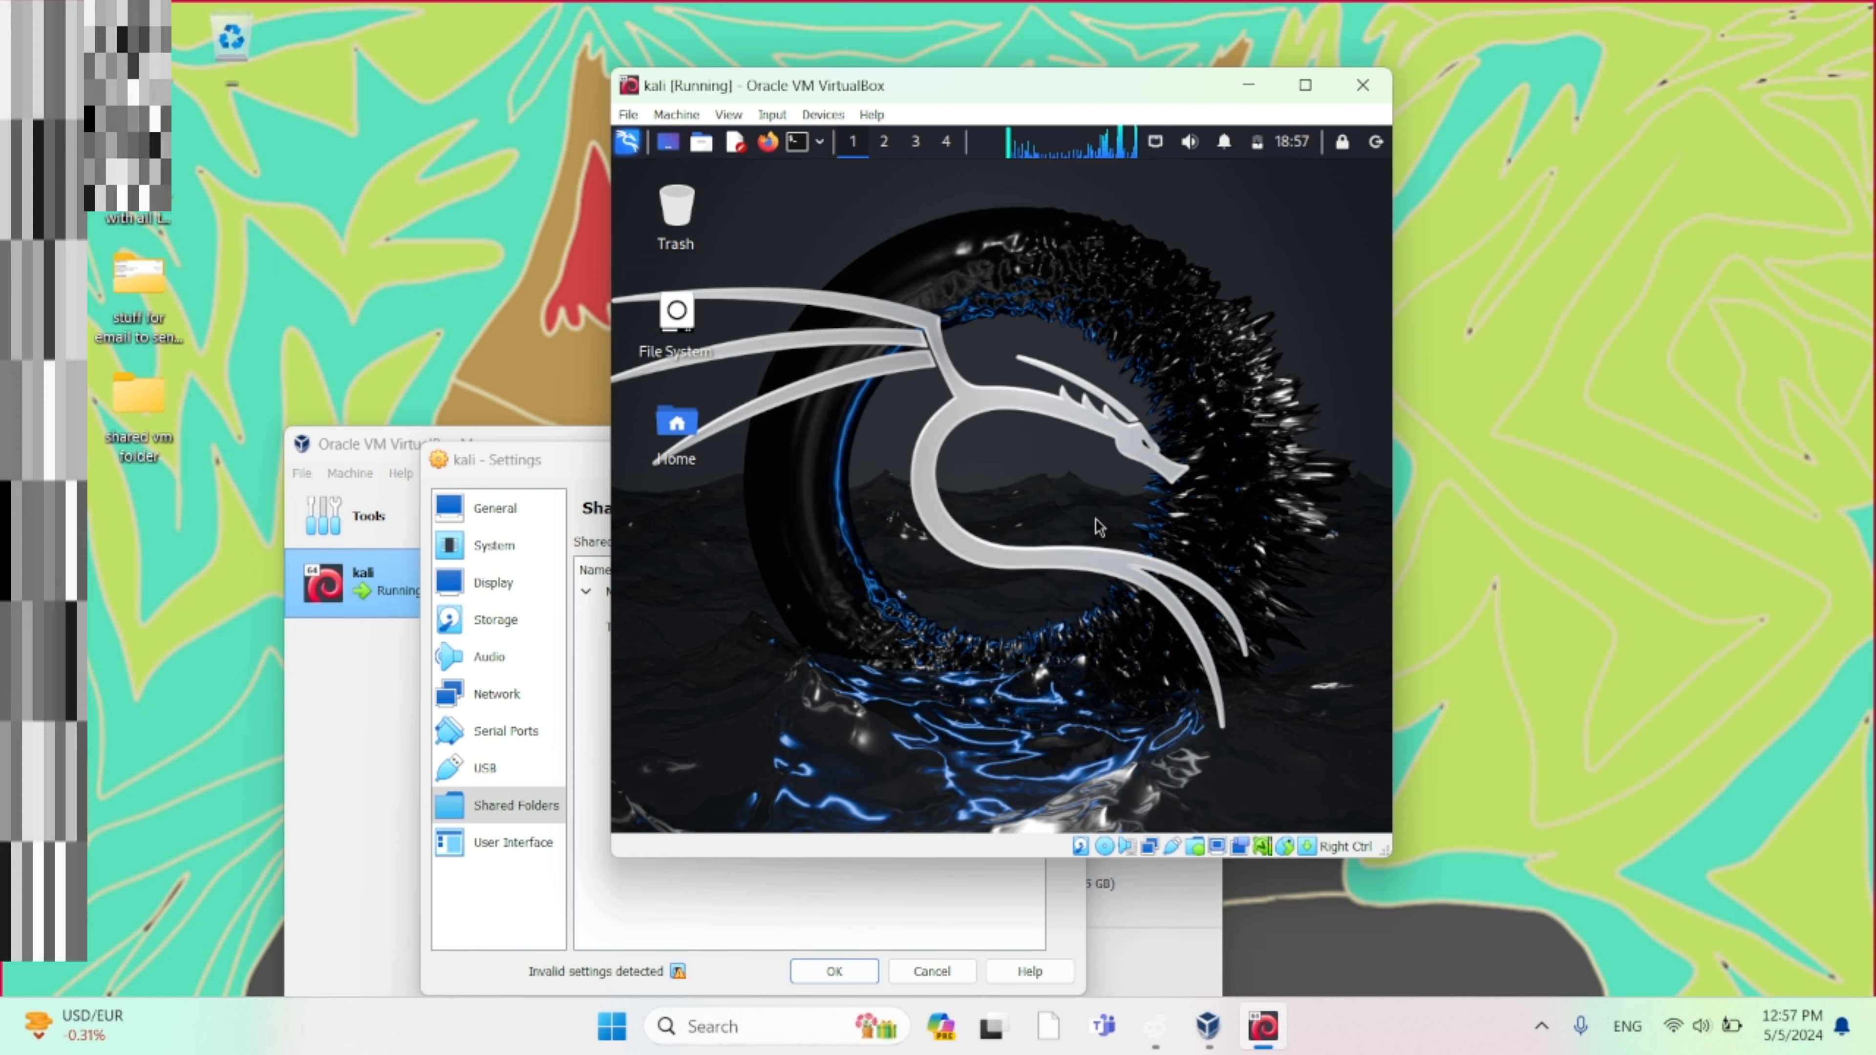
drag(664, 538, 850, 311)
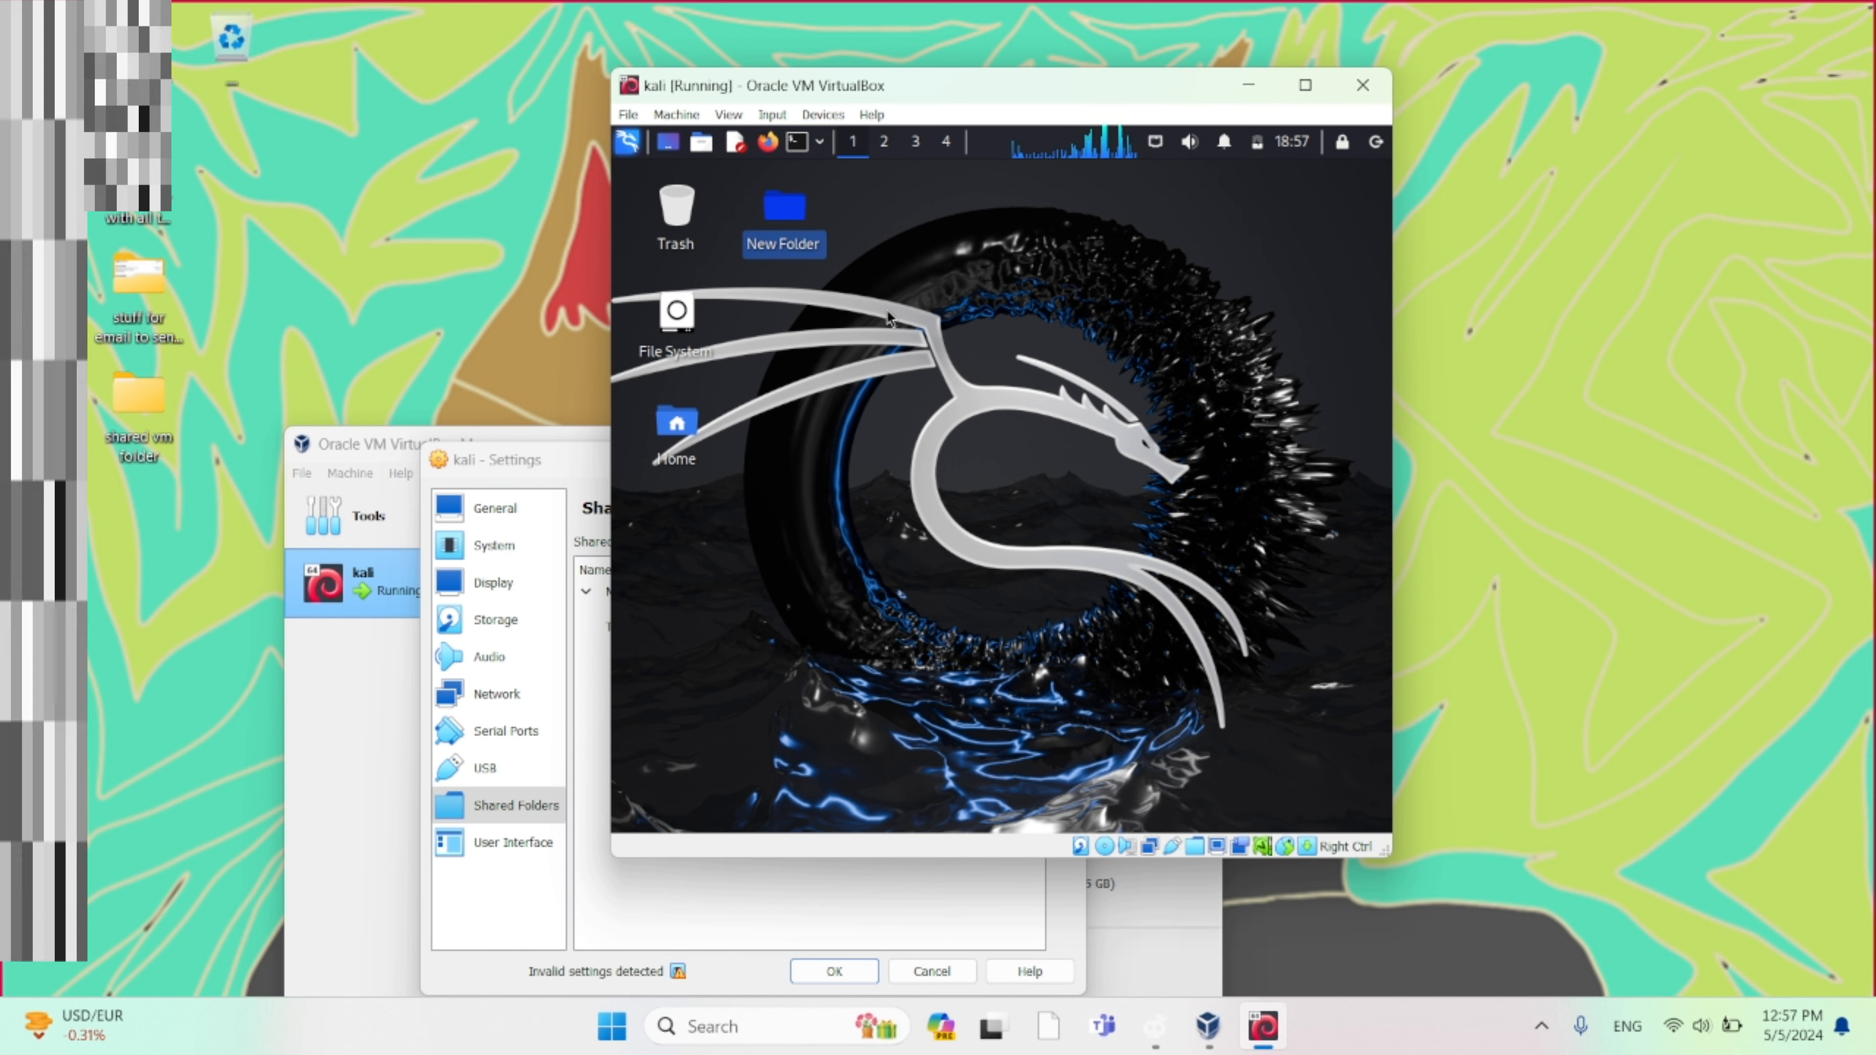
Open a new terminal in Kali and list the home directory's contents with ls.
click(797, 142)
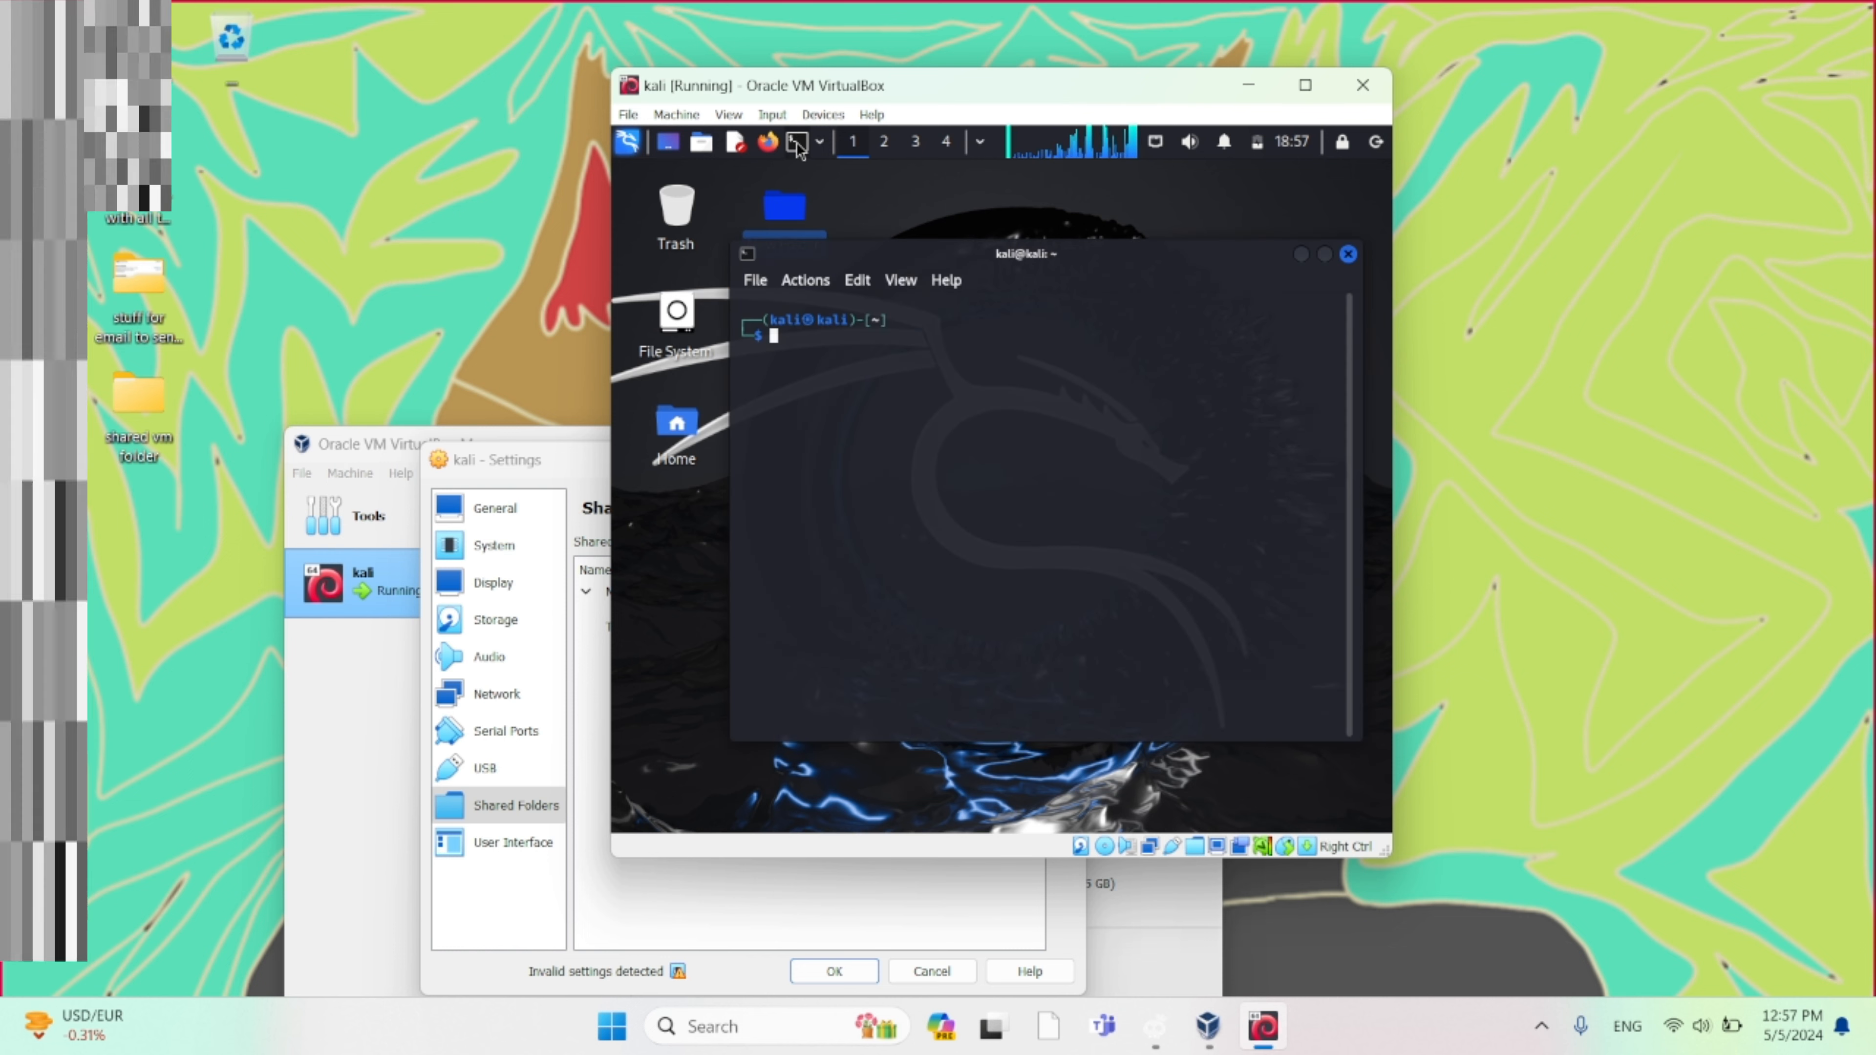
text(ls)
key(Return)
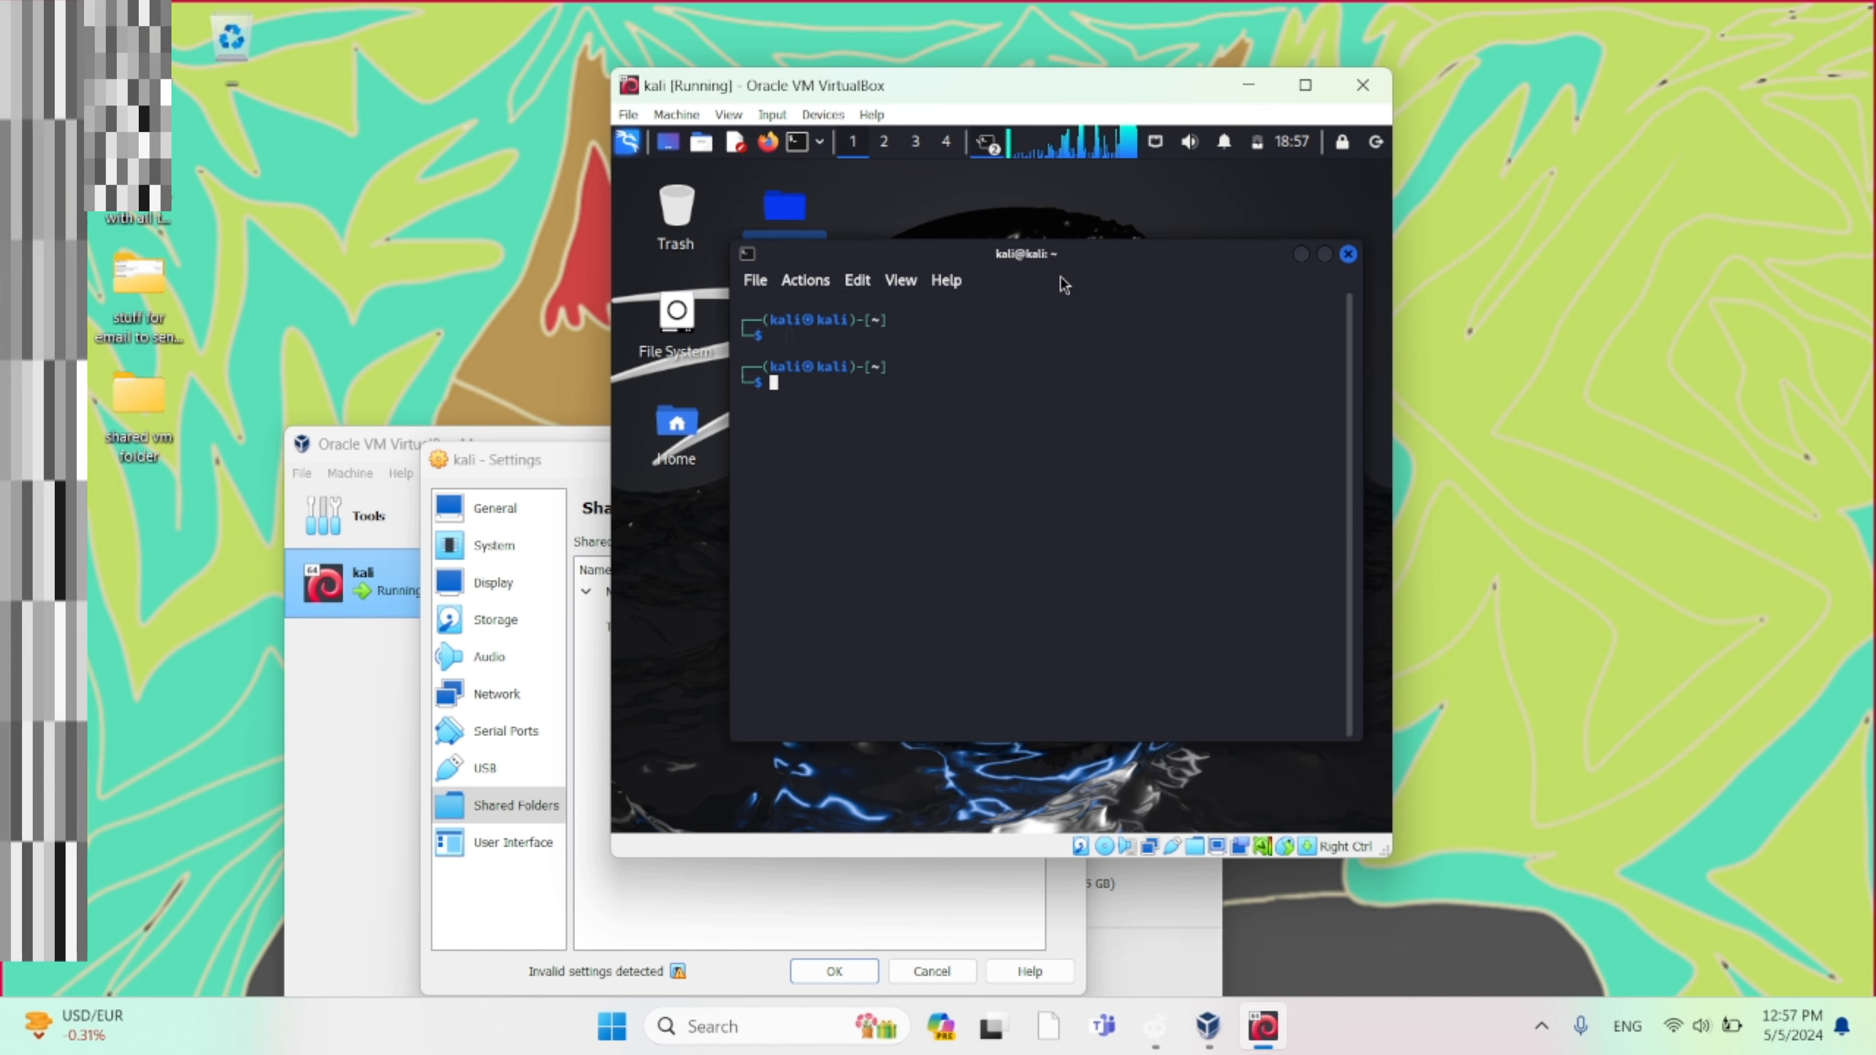
text(ls)
key(Return)
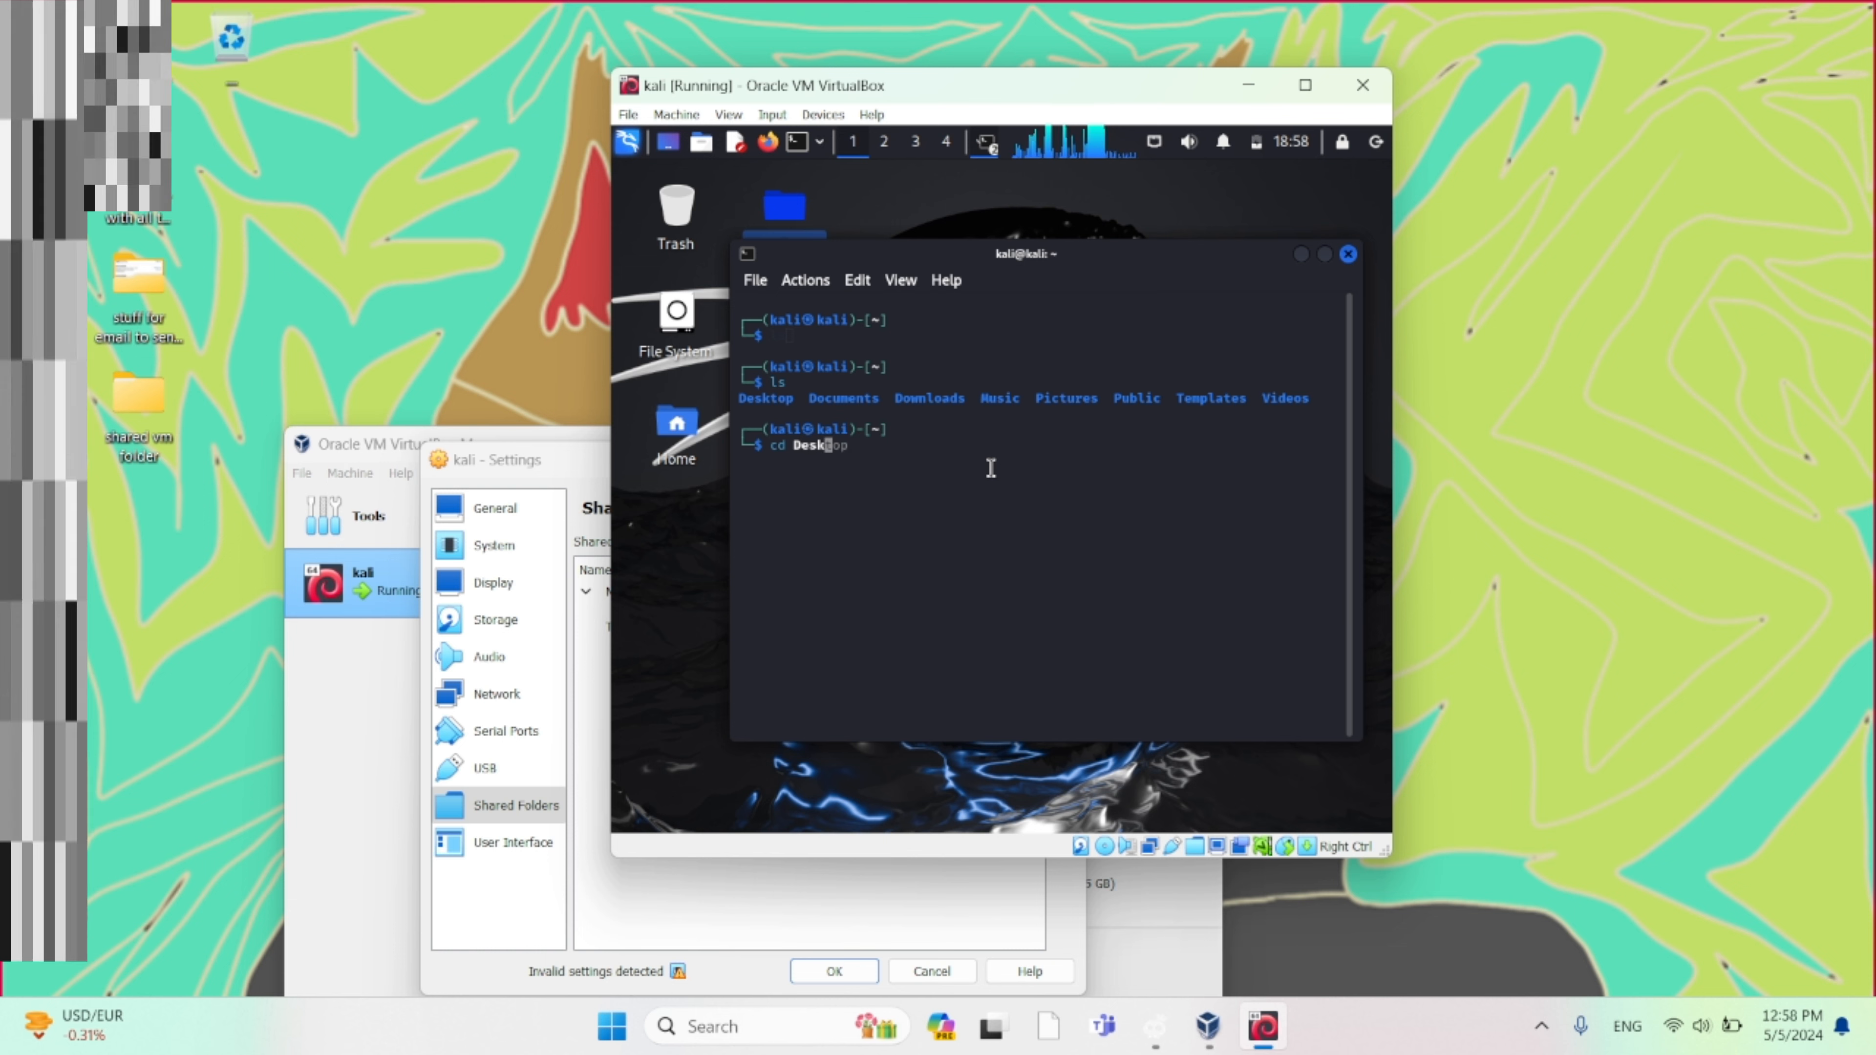
Change to the Desktop directory with cd Desktop and list its contents.
text(cd Desktopp)
key(Return)
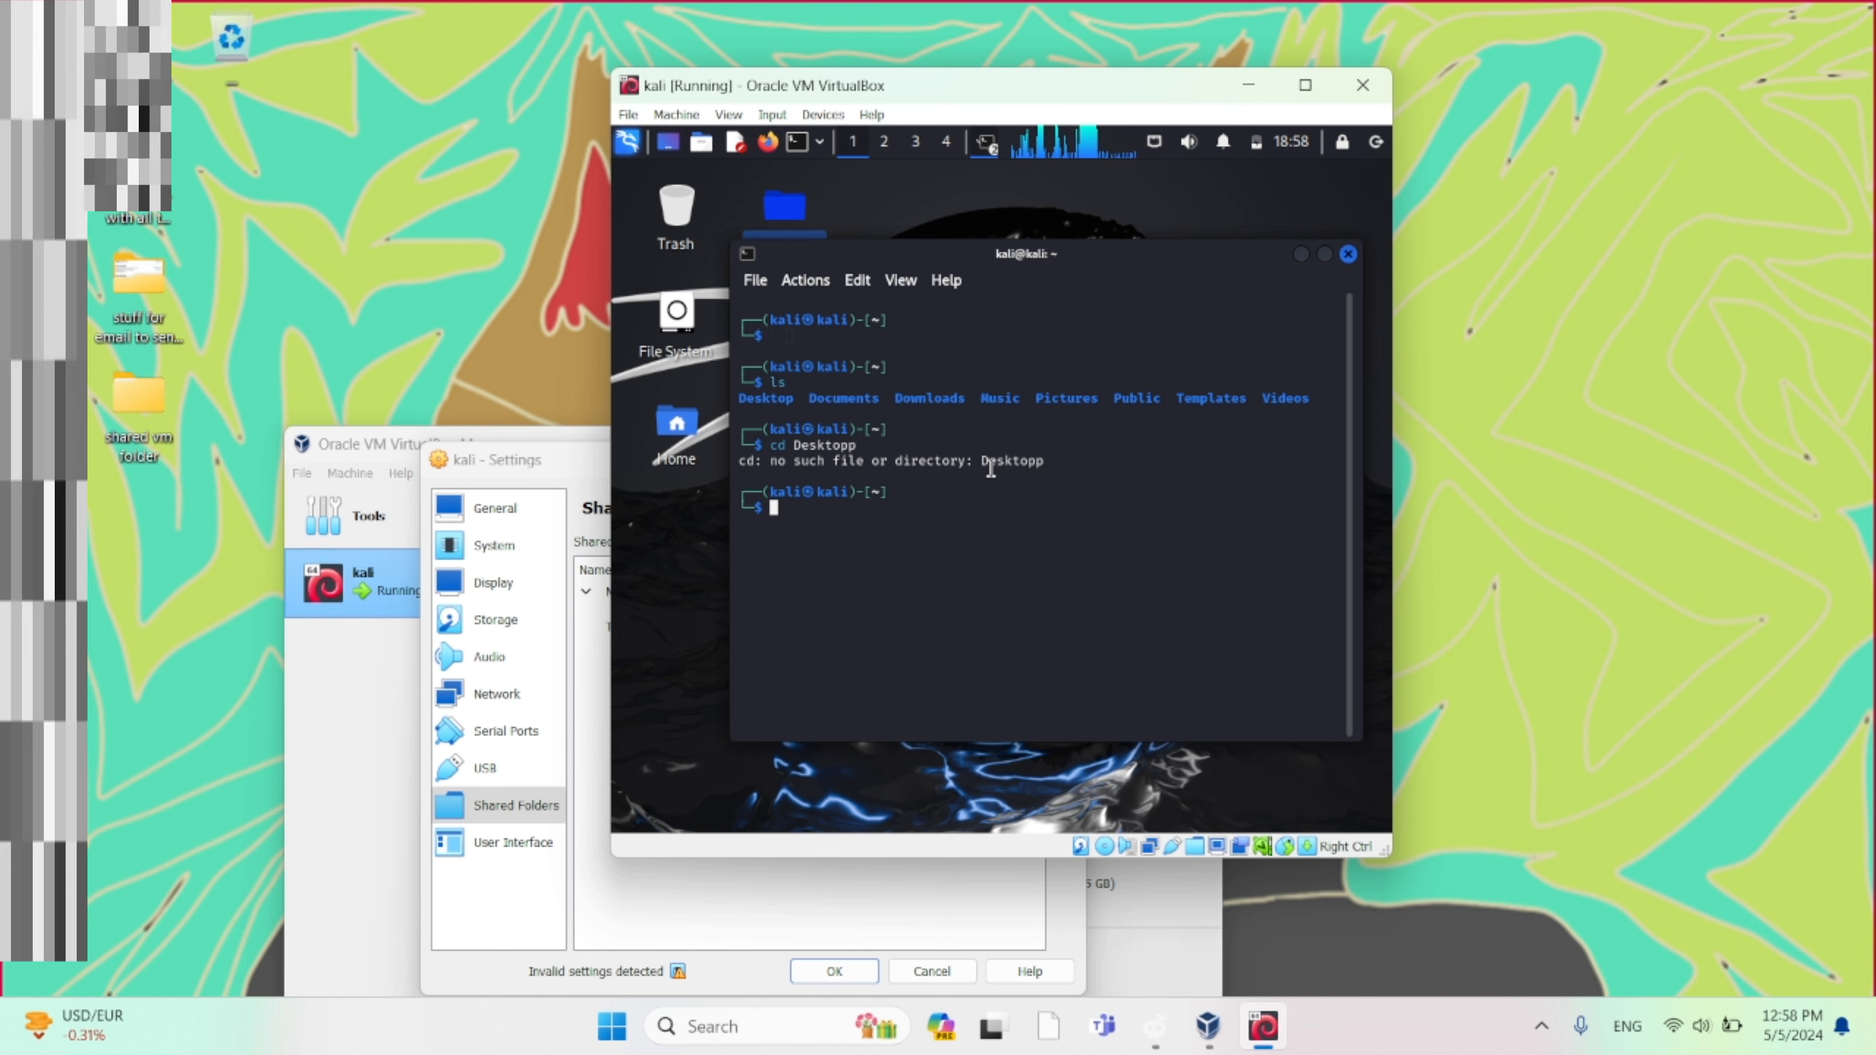
key(Up)
key(BackSpace)
key(Return)
text(\)
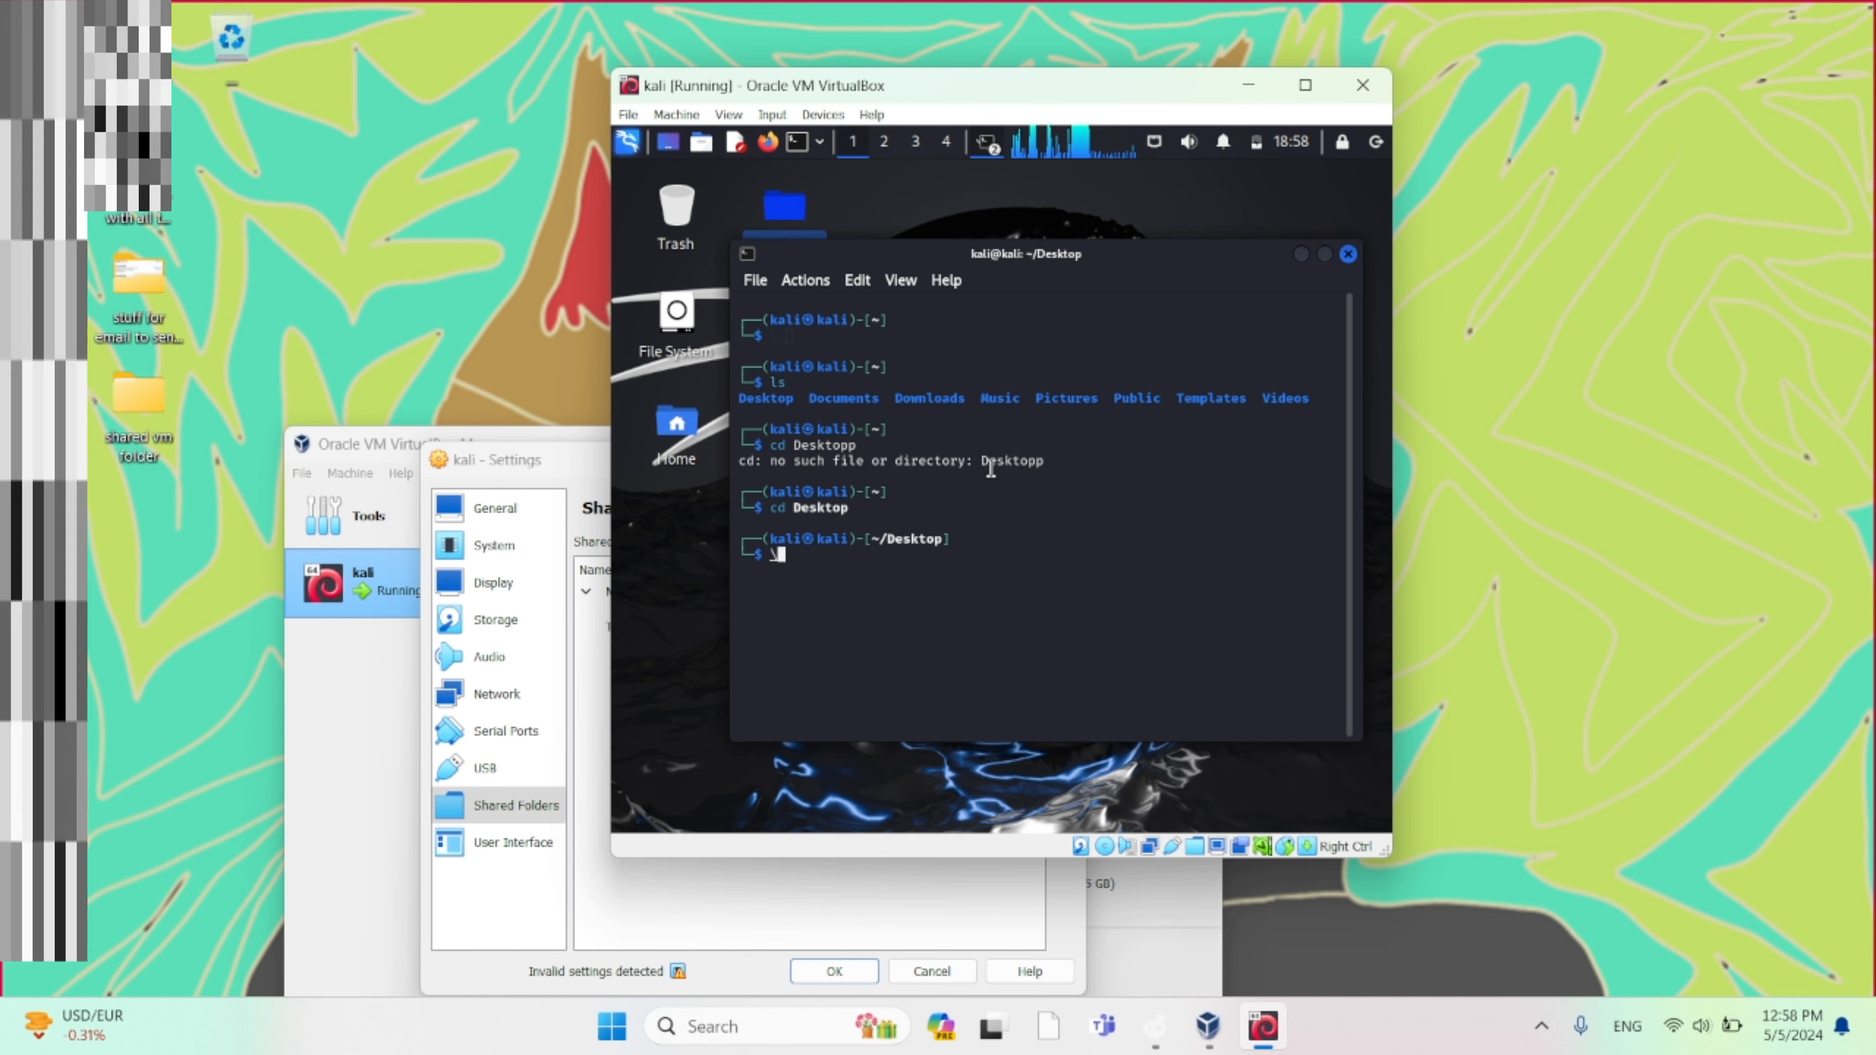
text(ls)
key(Return)
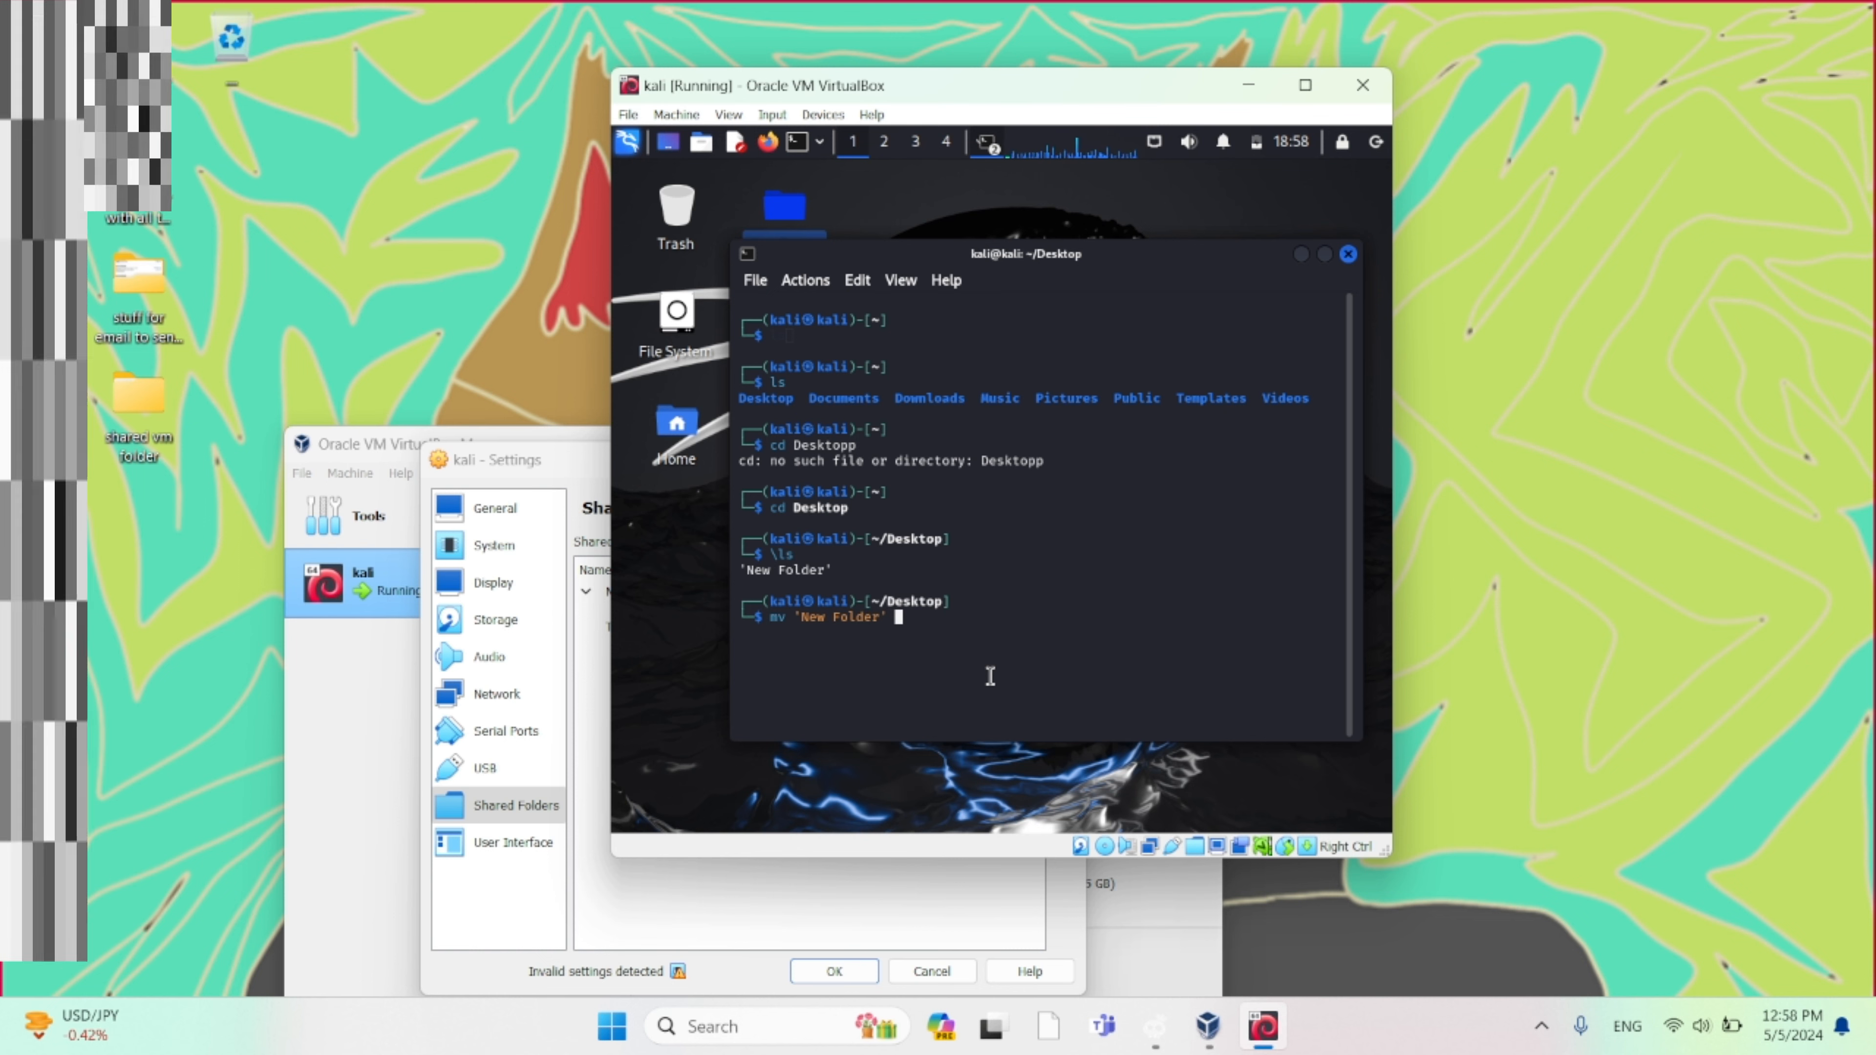
Examine the machine folder's entry and mount point in the kali shared folder settings, and return to the Kali terminal.
click(593, 690)
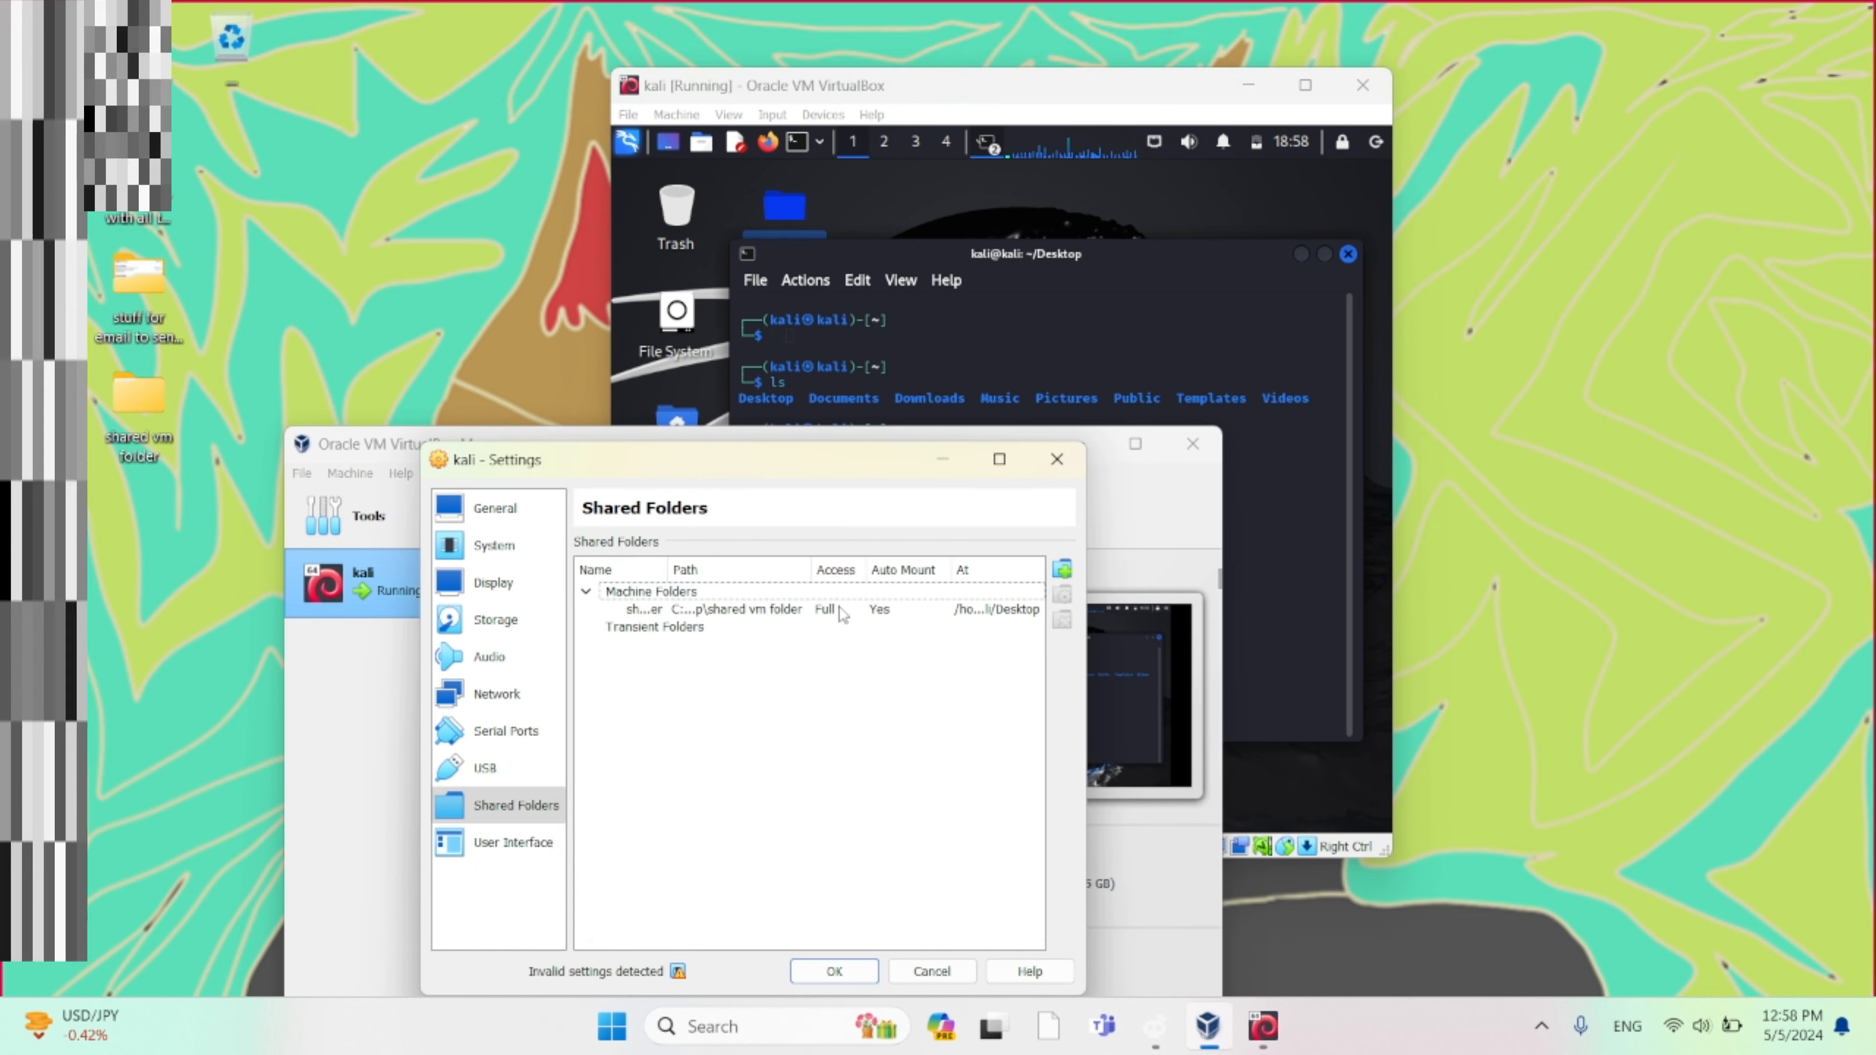
click(983, 607)
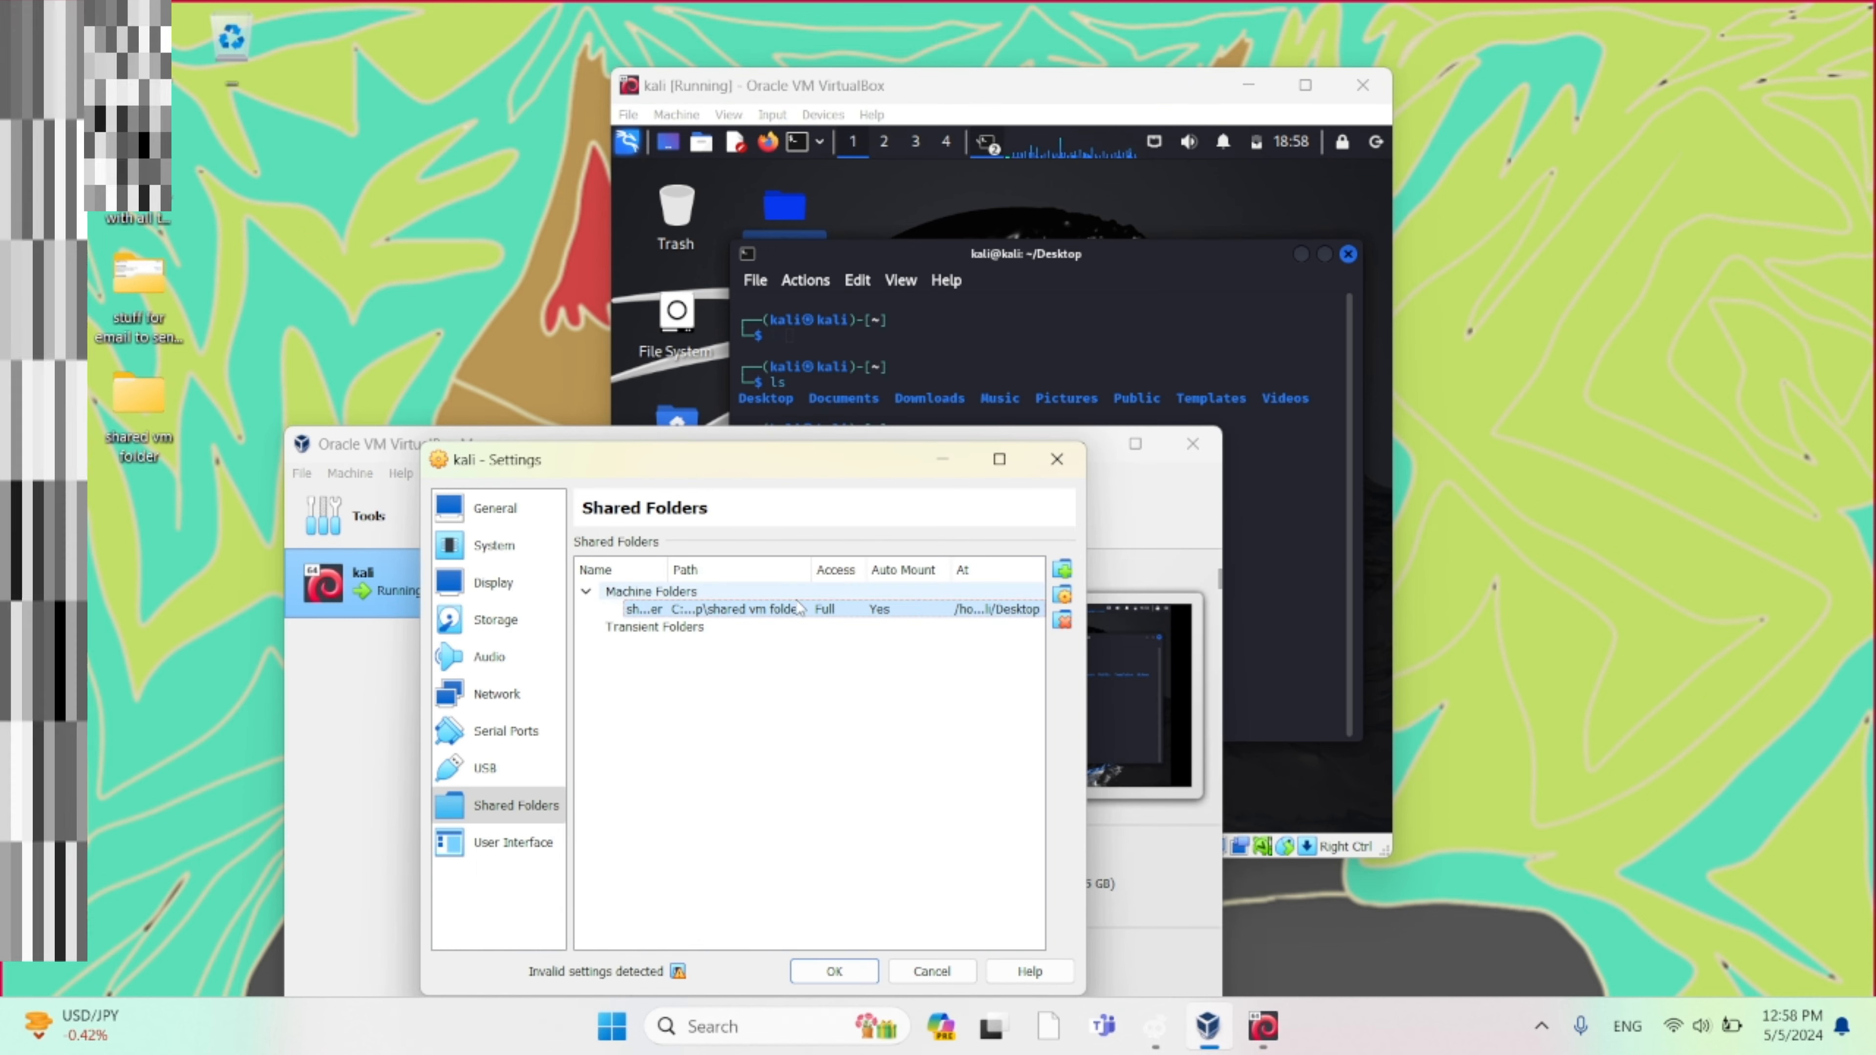
click(1288, 549)
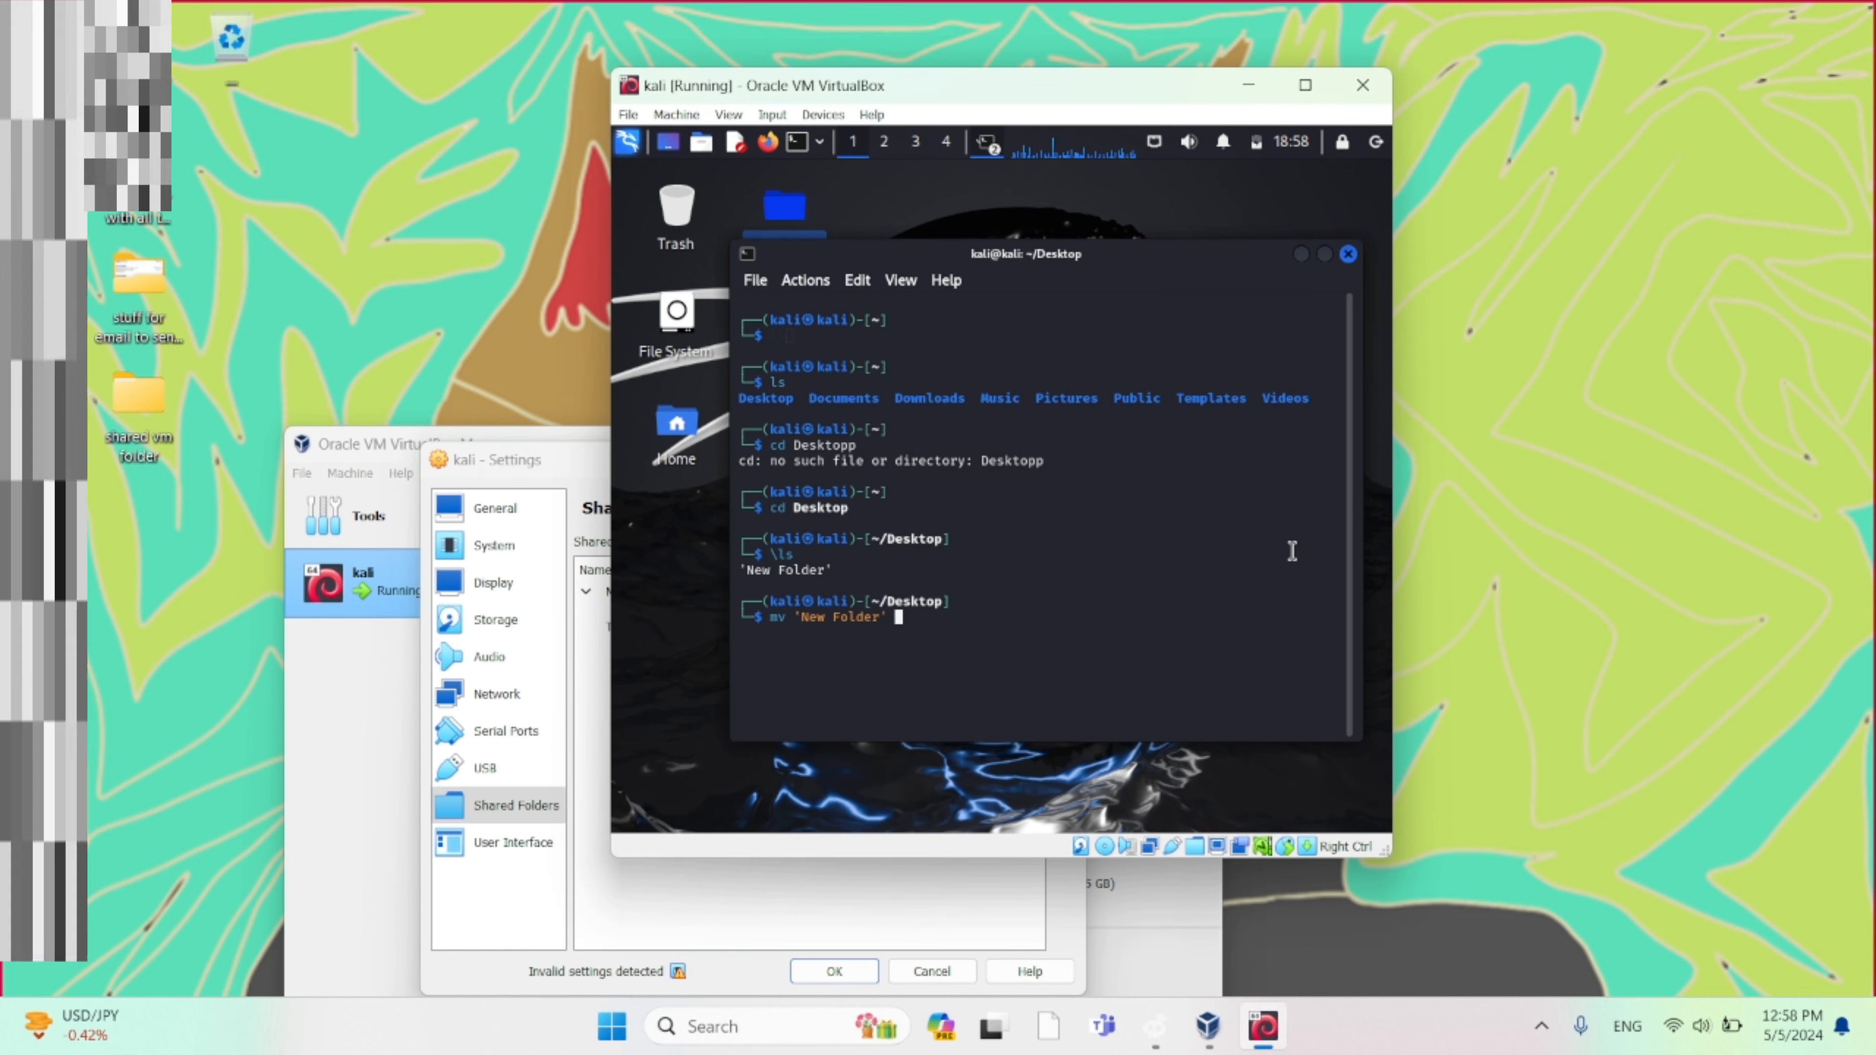
Rename 'New Folder' to Desktop with the mv command and list the directory again.
text(De)
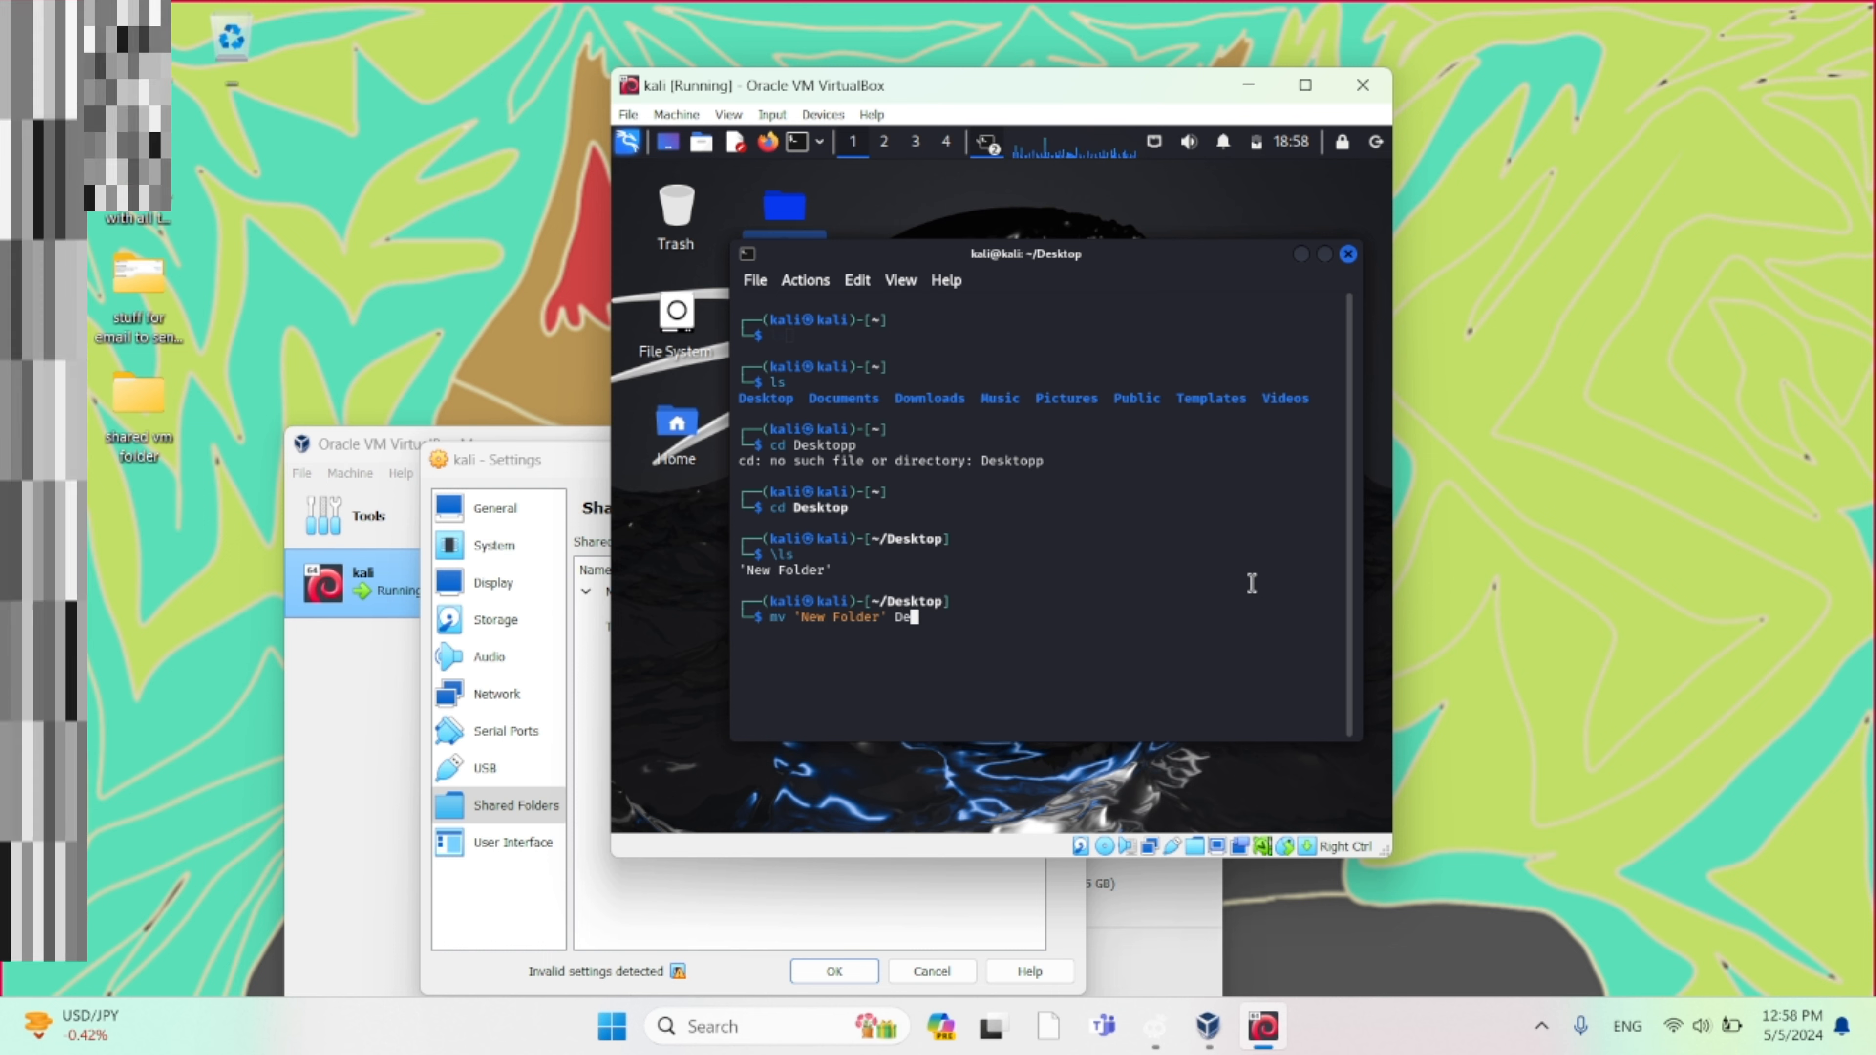
text(sktop)
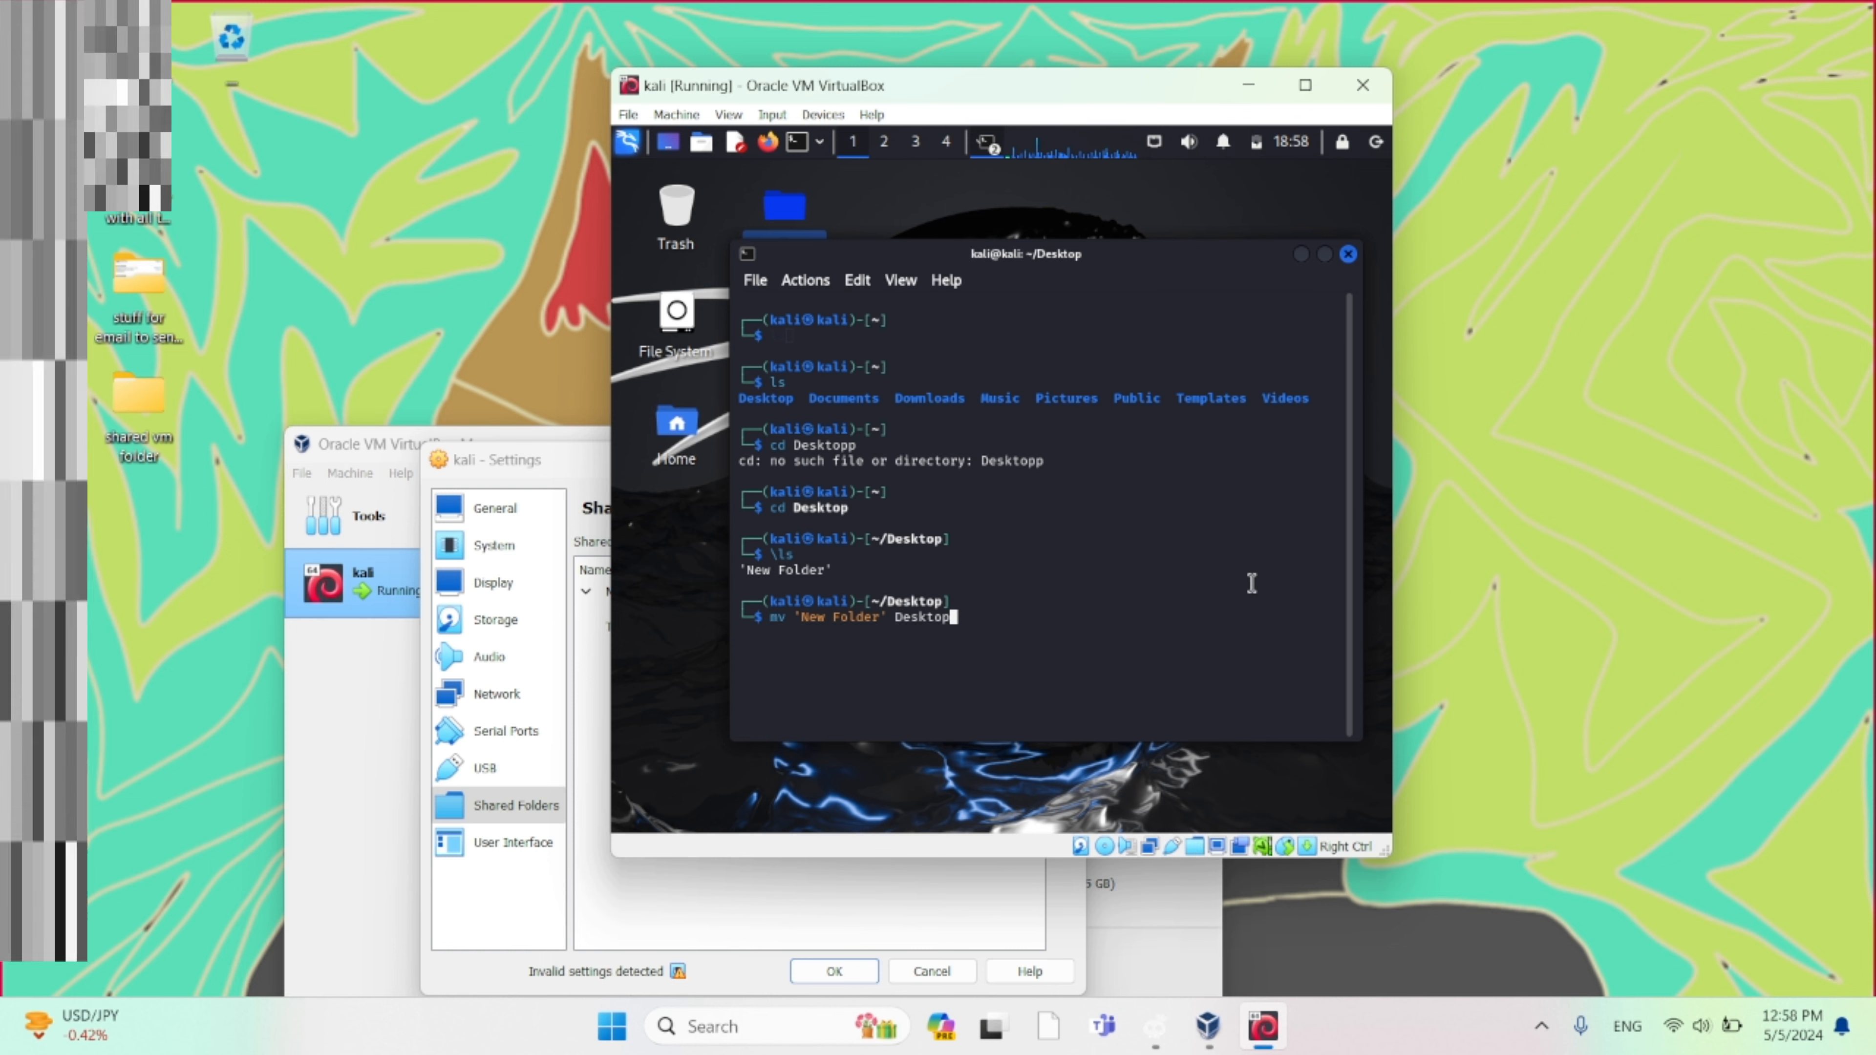
key(Return)
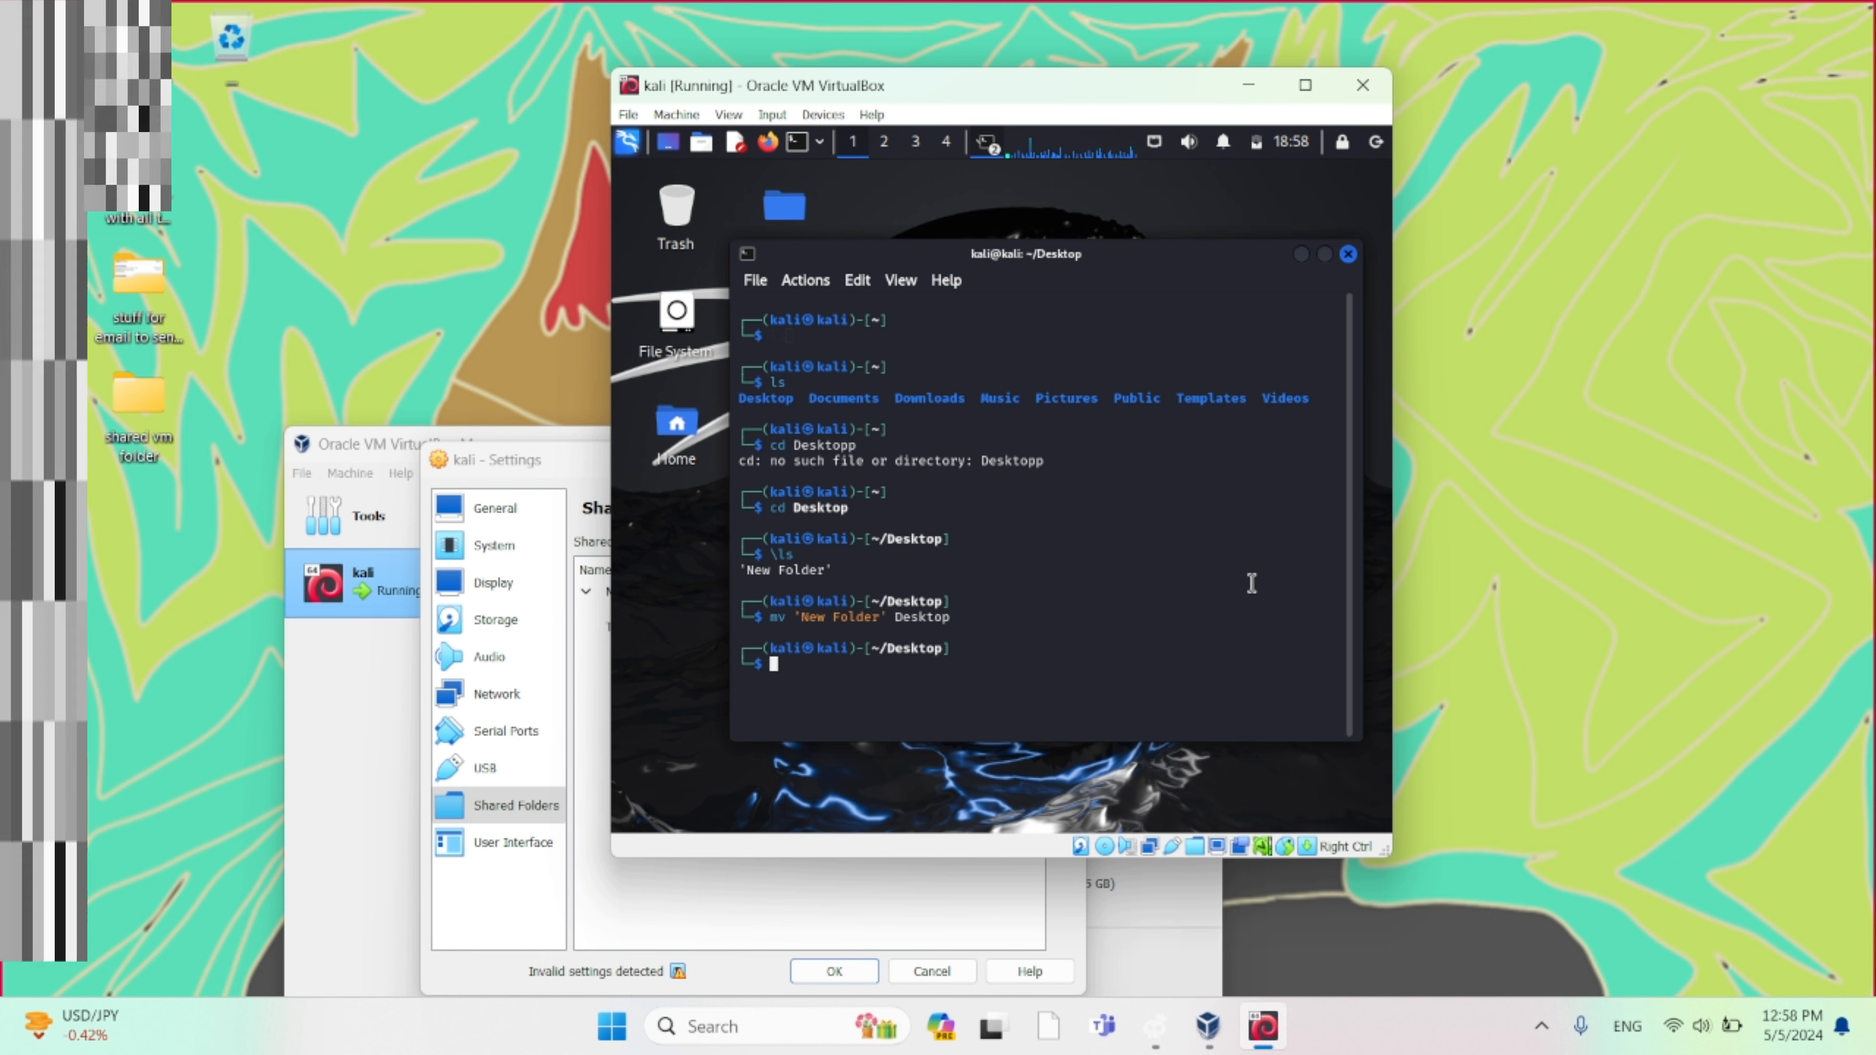
text(ls)
key(Return)
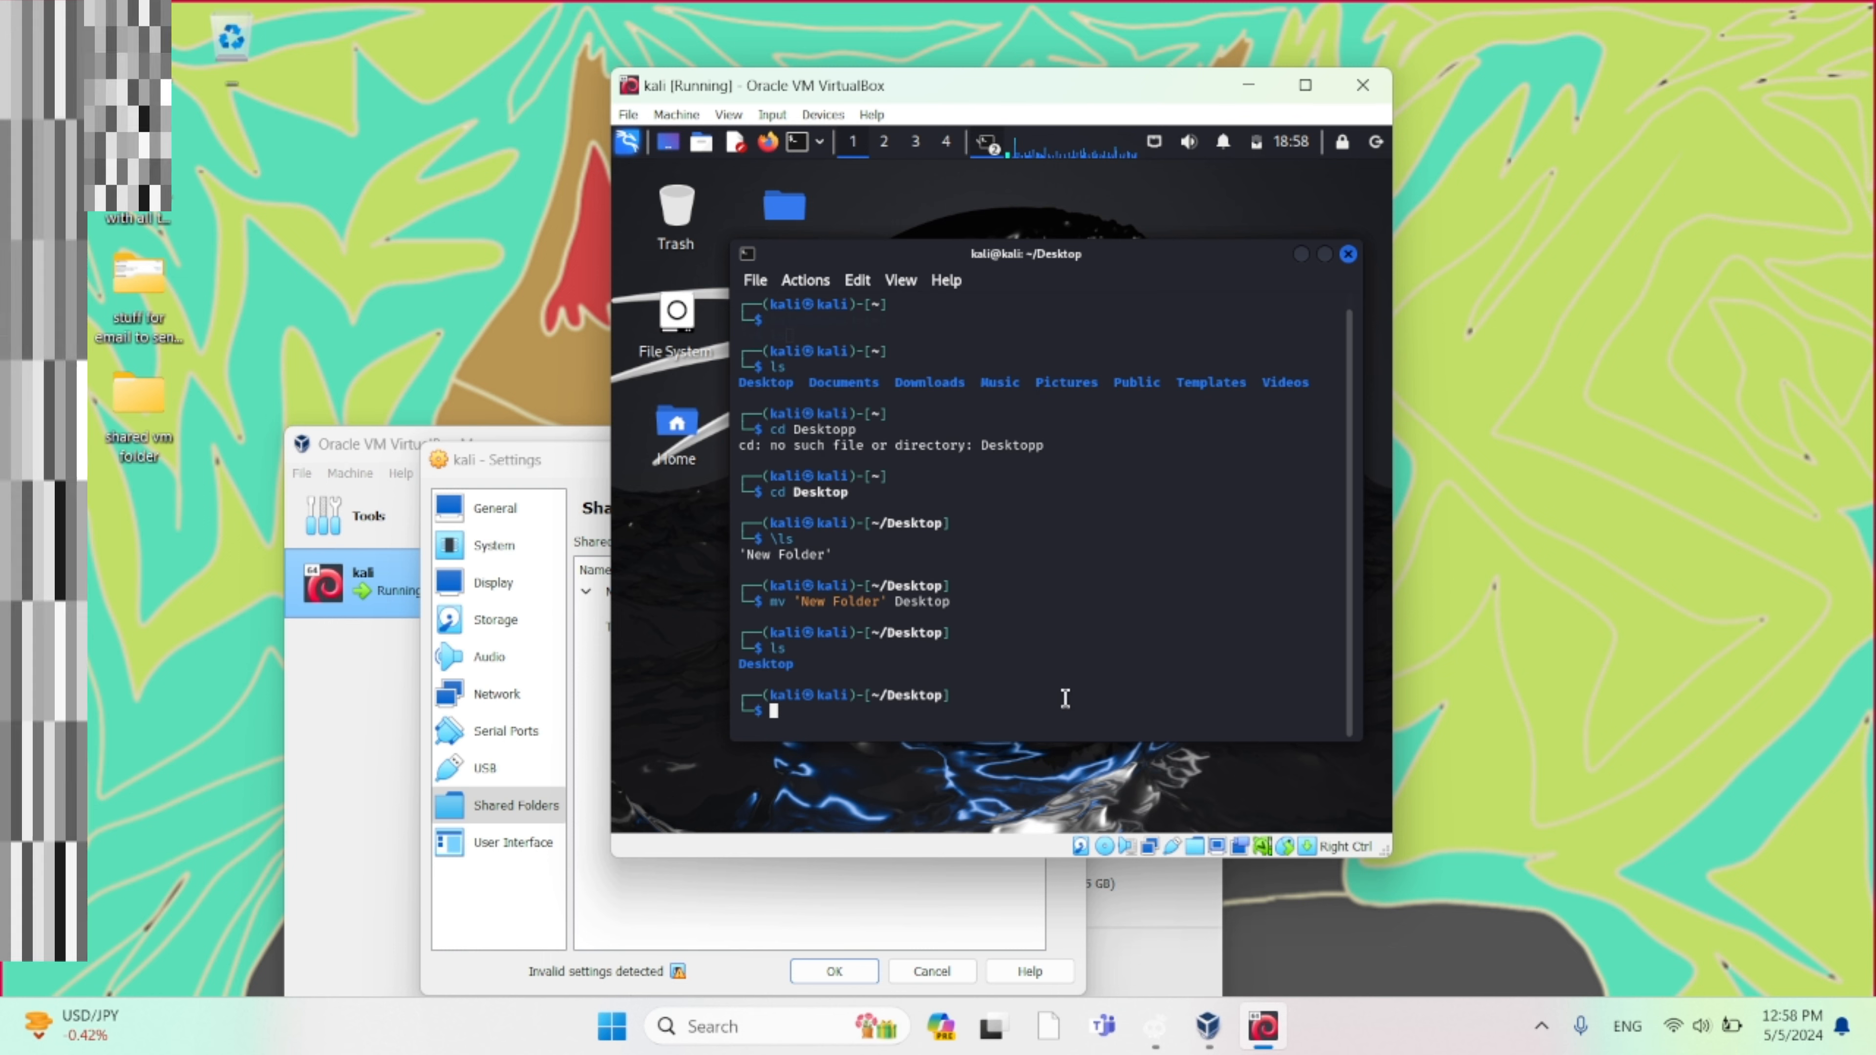
Open the shared vm folder on the Windows host, inspect its Desktop subfolder, and move the Explorer window clear of the Kali terminal.
double_click(148, 400)
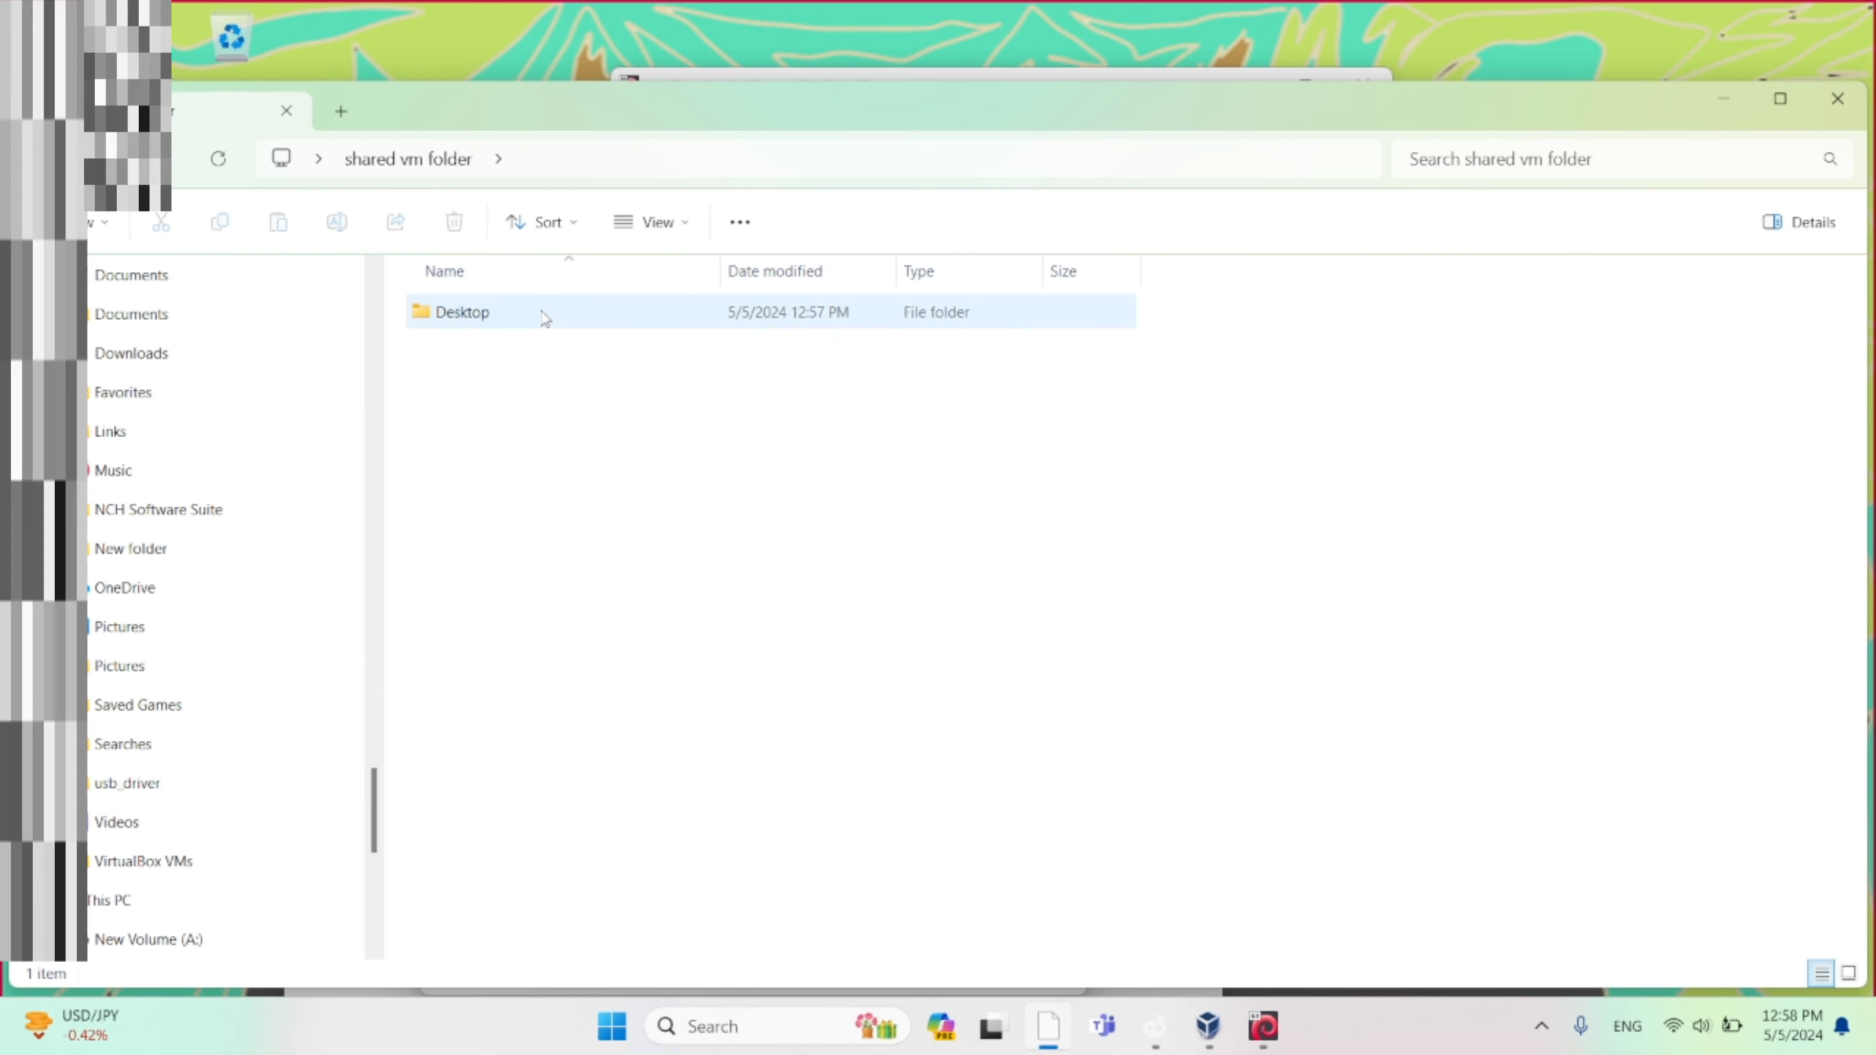
double_click(545, 316)
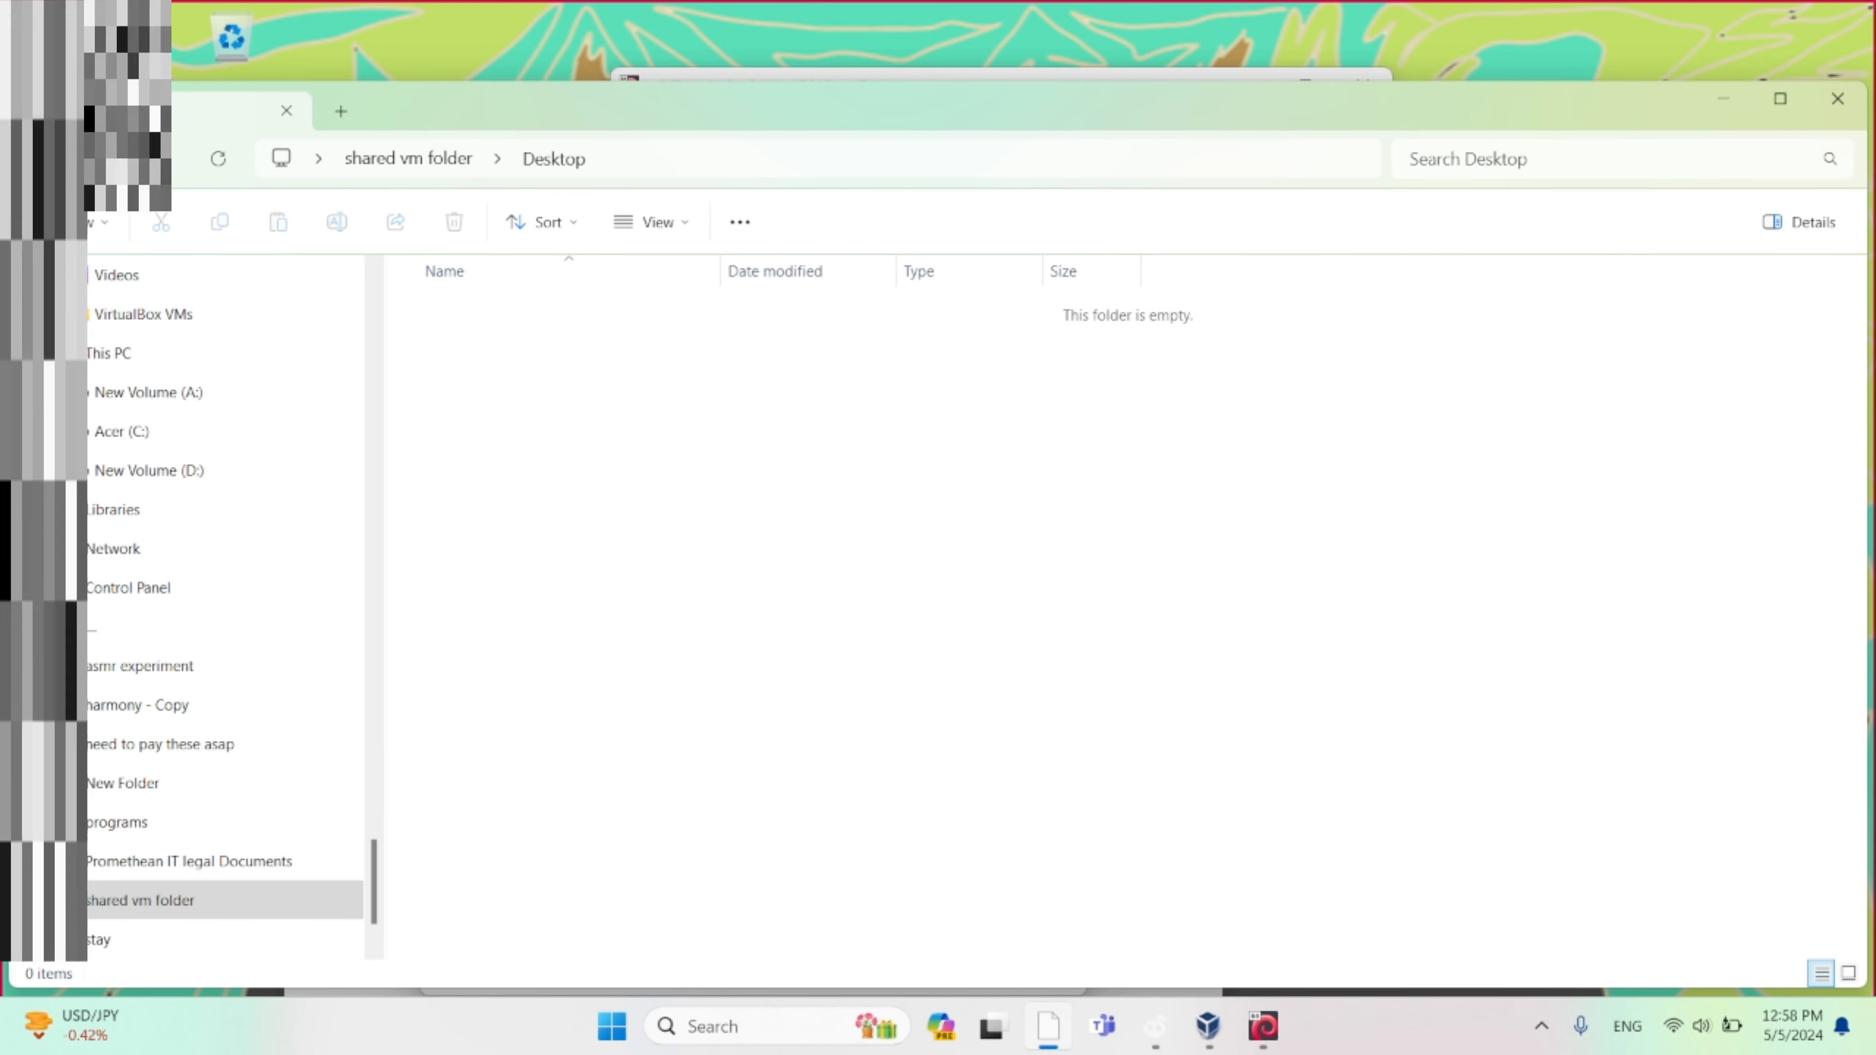
click(43, 159)
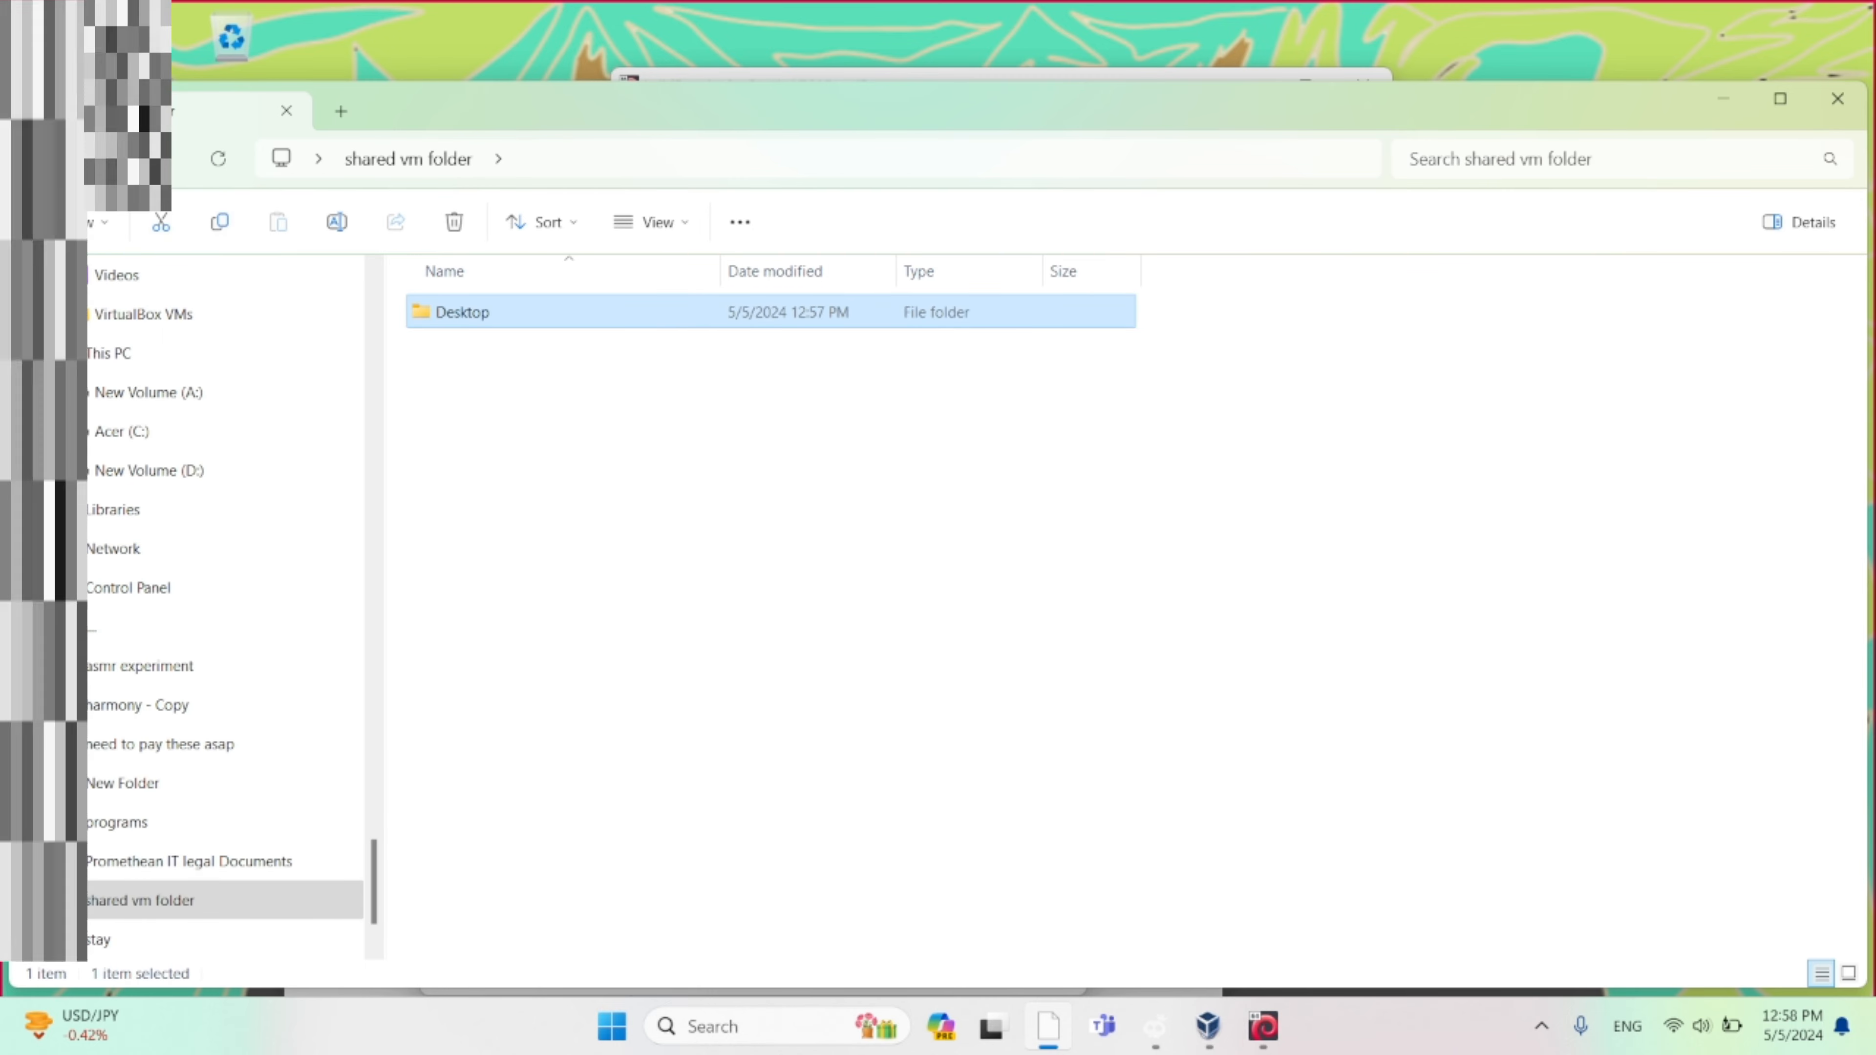
drag(947, 112, 883, 182)
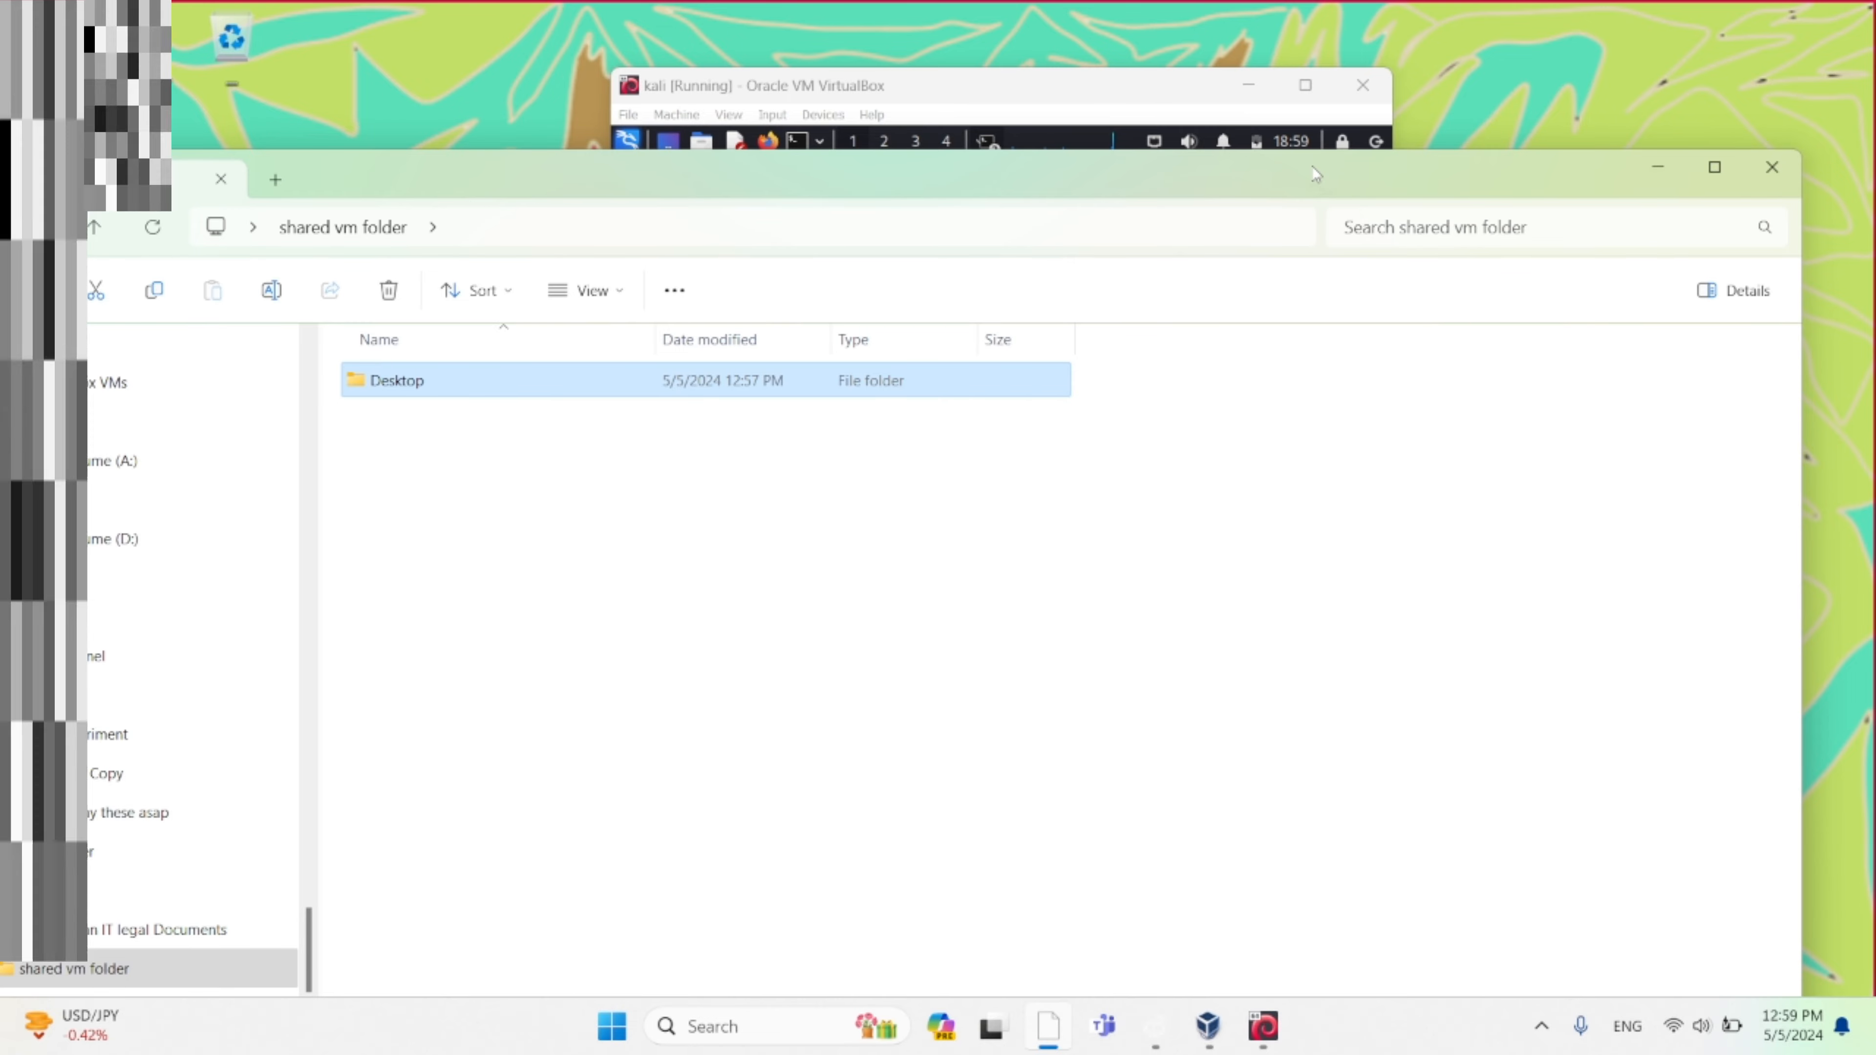
drag(1312, 167, 1426, 739)
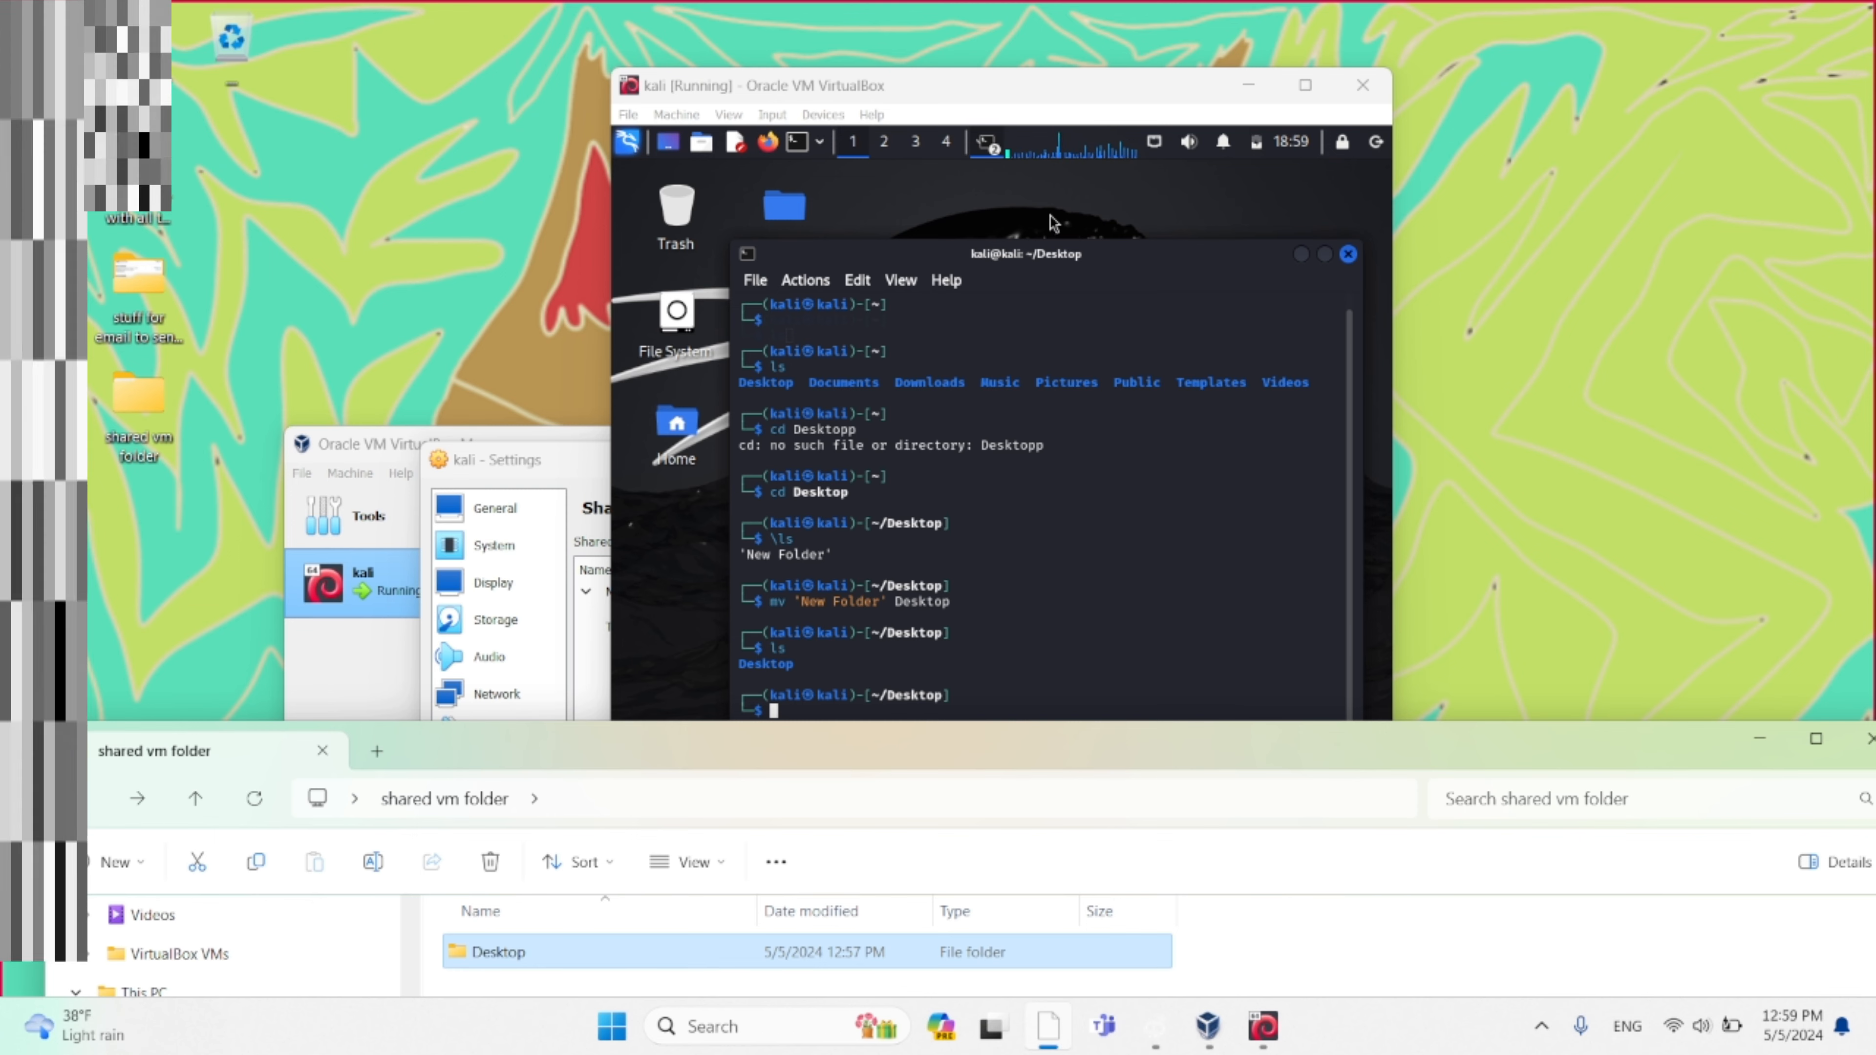
Move the ~/Desktop terminal aside and close the extra Kali terminal window behind it.
drag(1100, 256, 1183, 244)
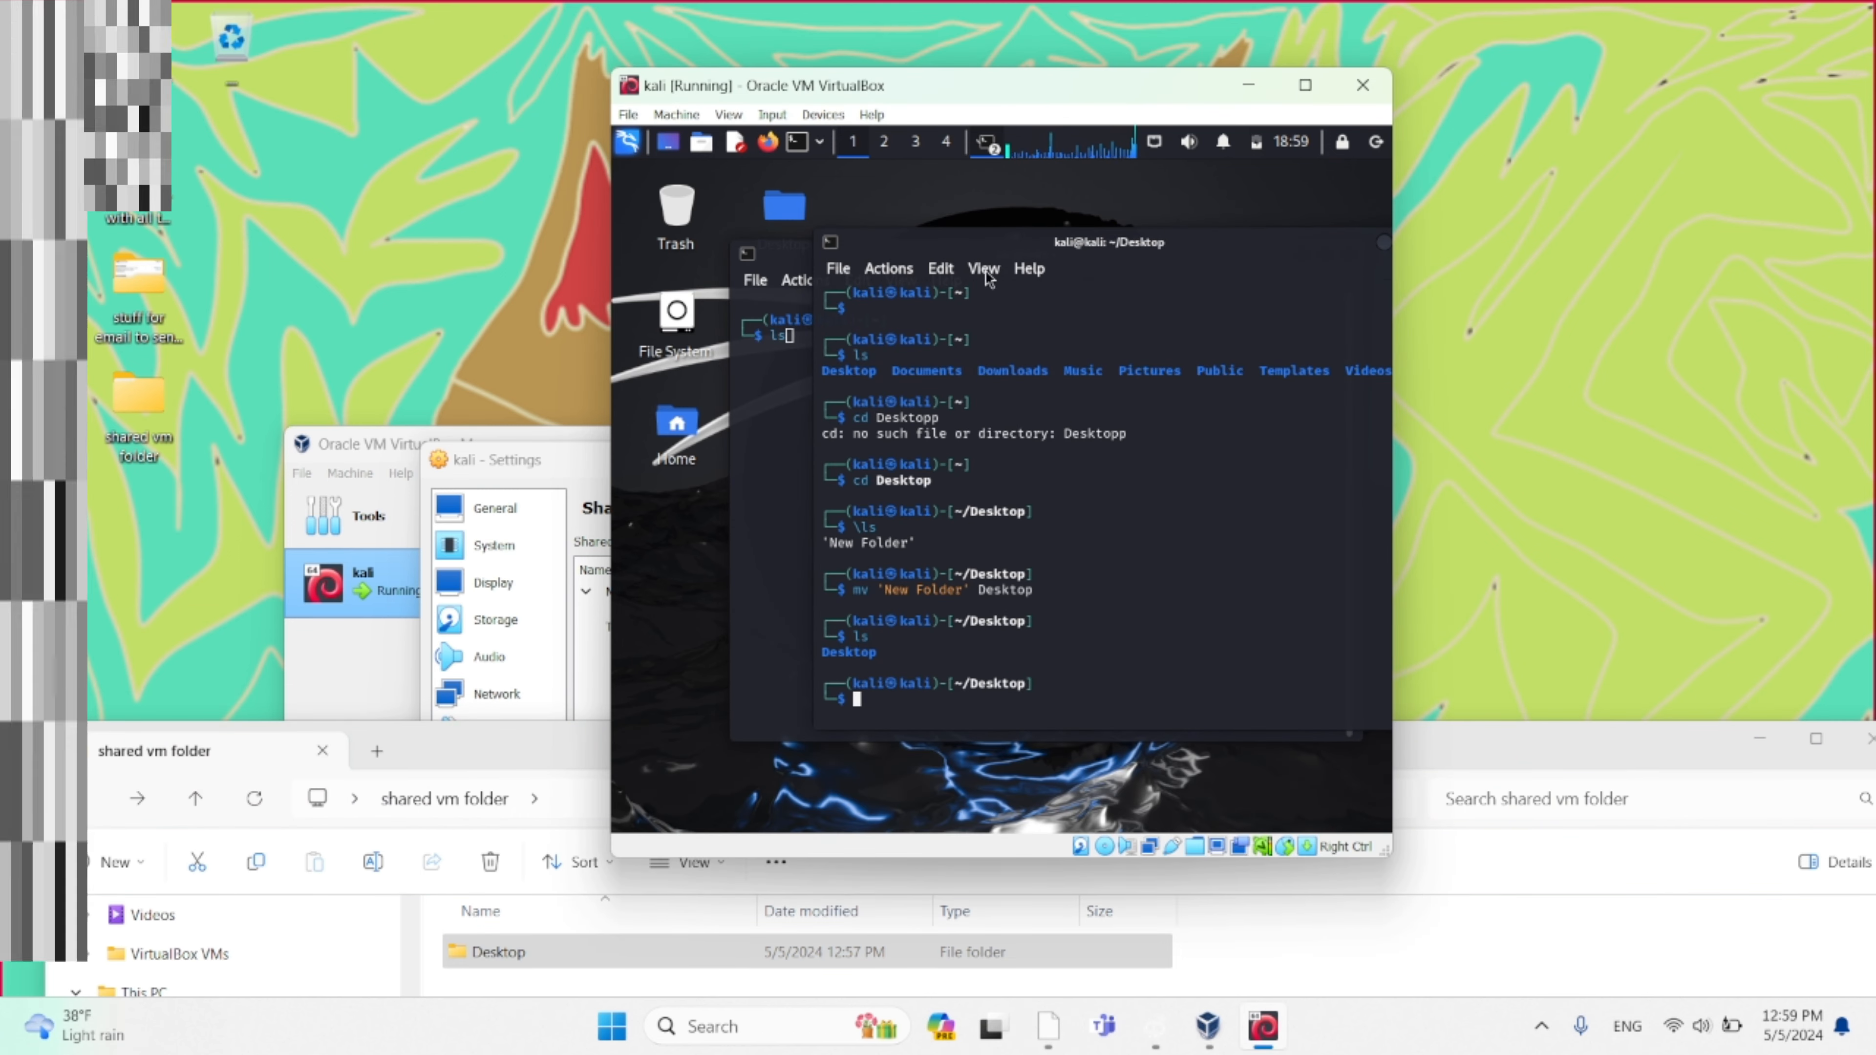
click(790, 268)
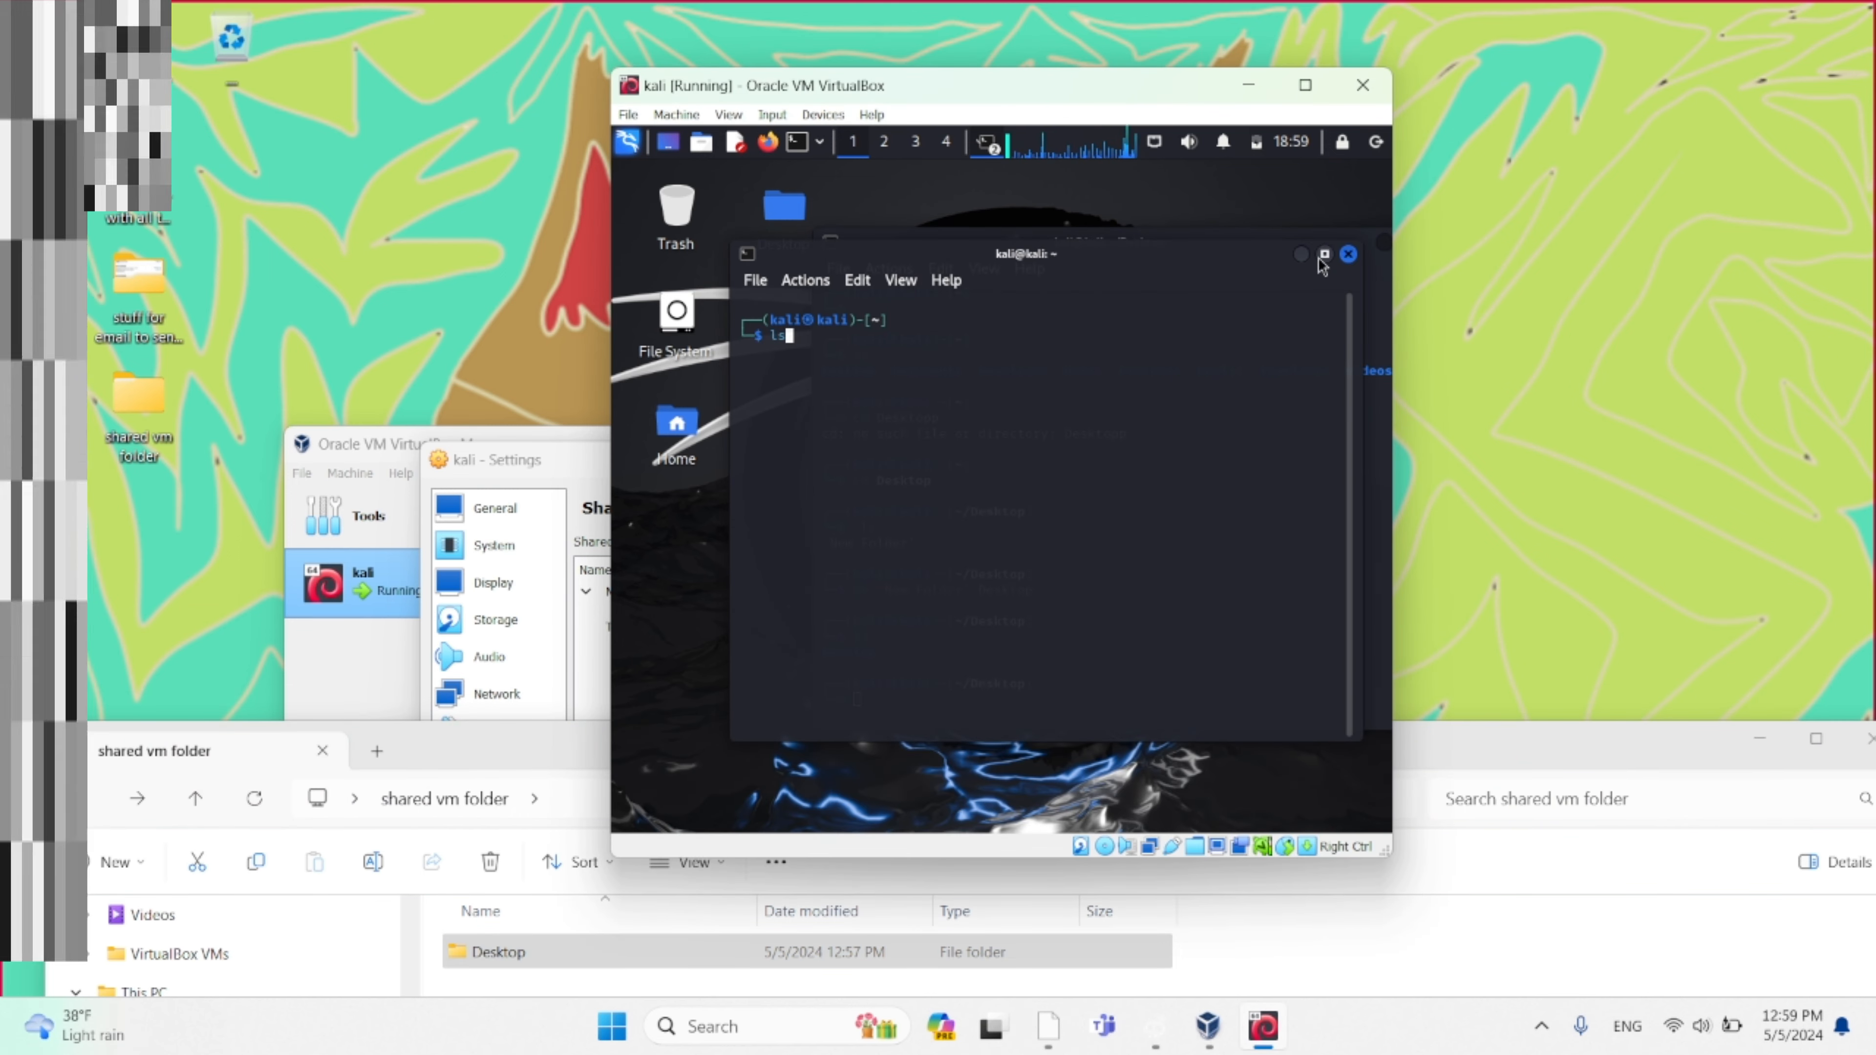
click(1348, 255)
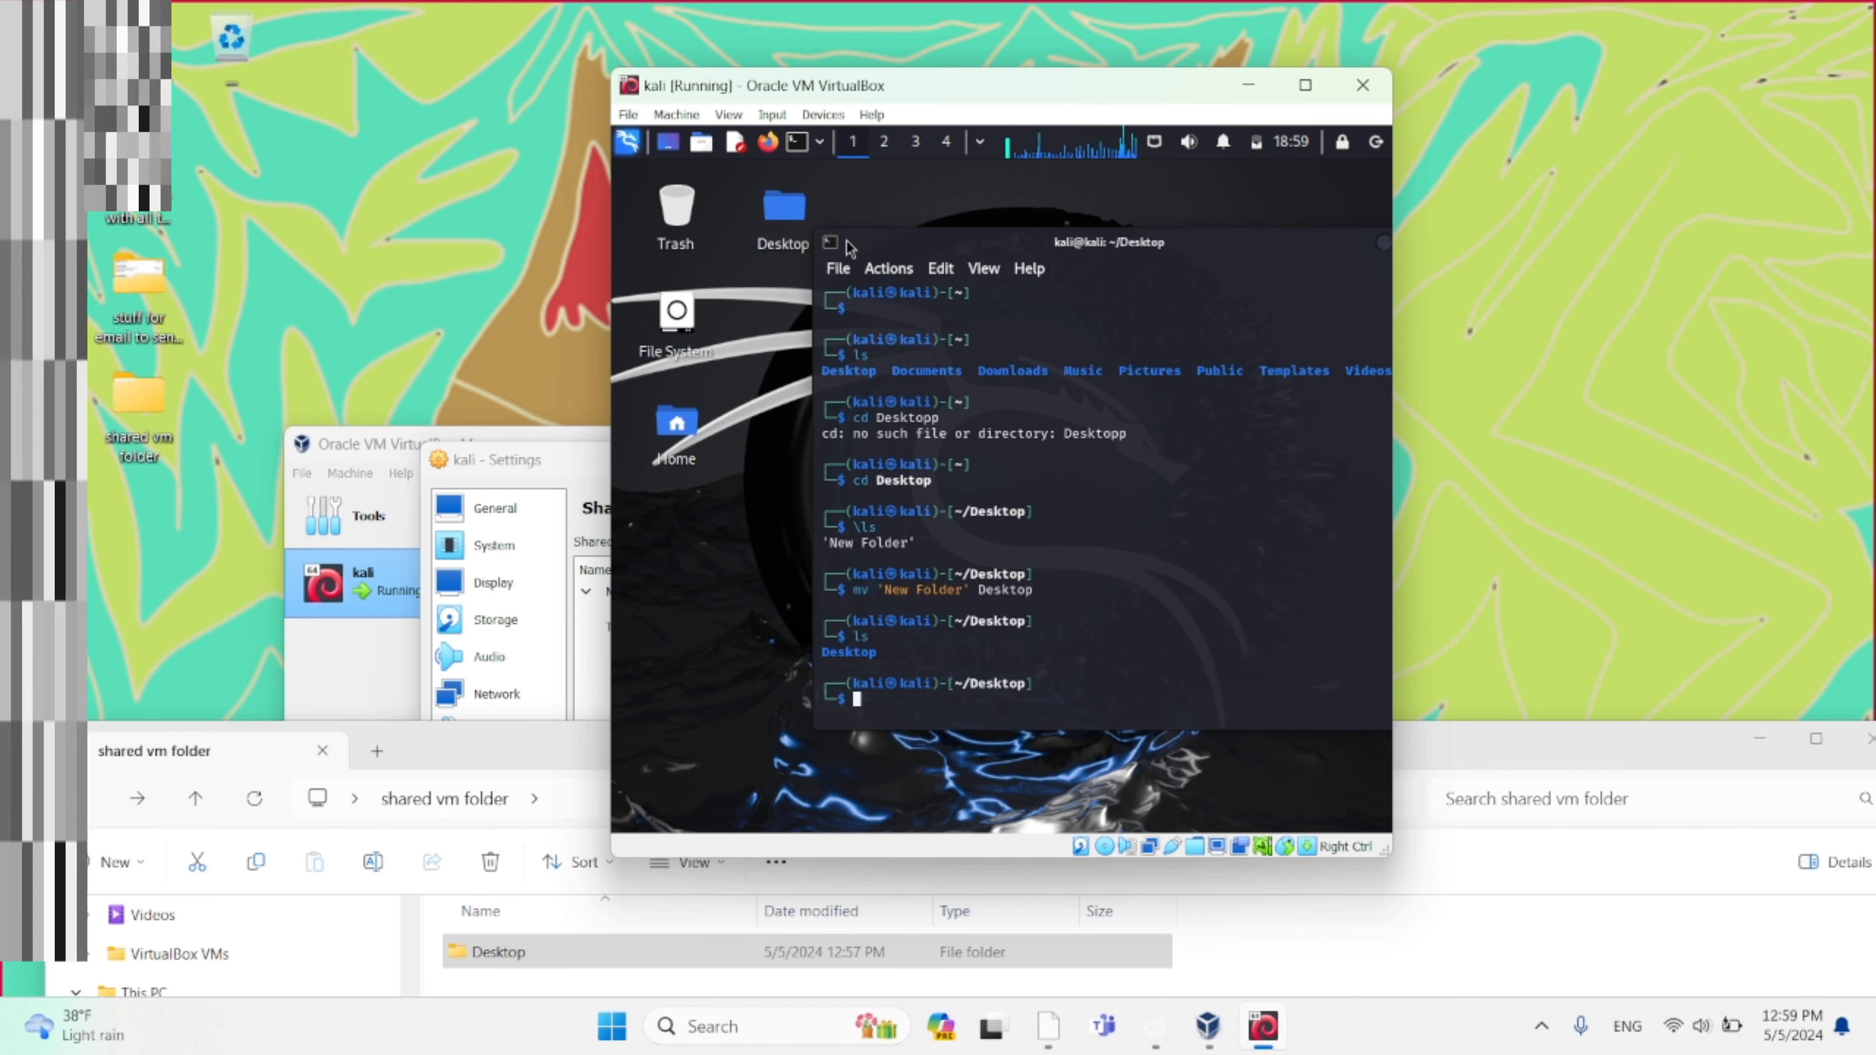
Create an empty file named New File on the Kali desktop and move it into the Desktop folder there.
right_click(773, 298)
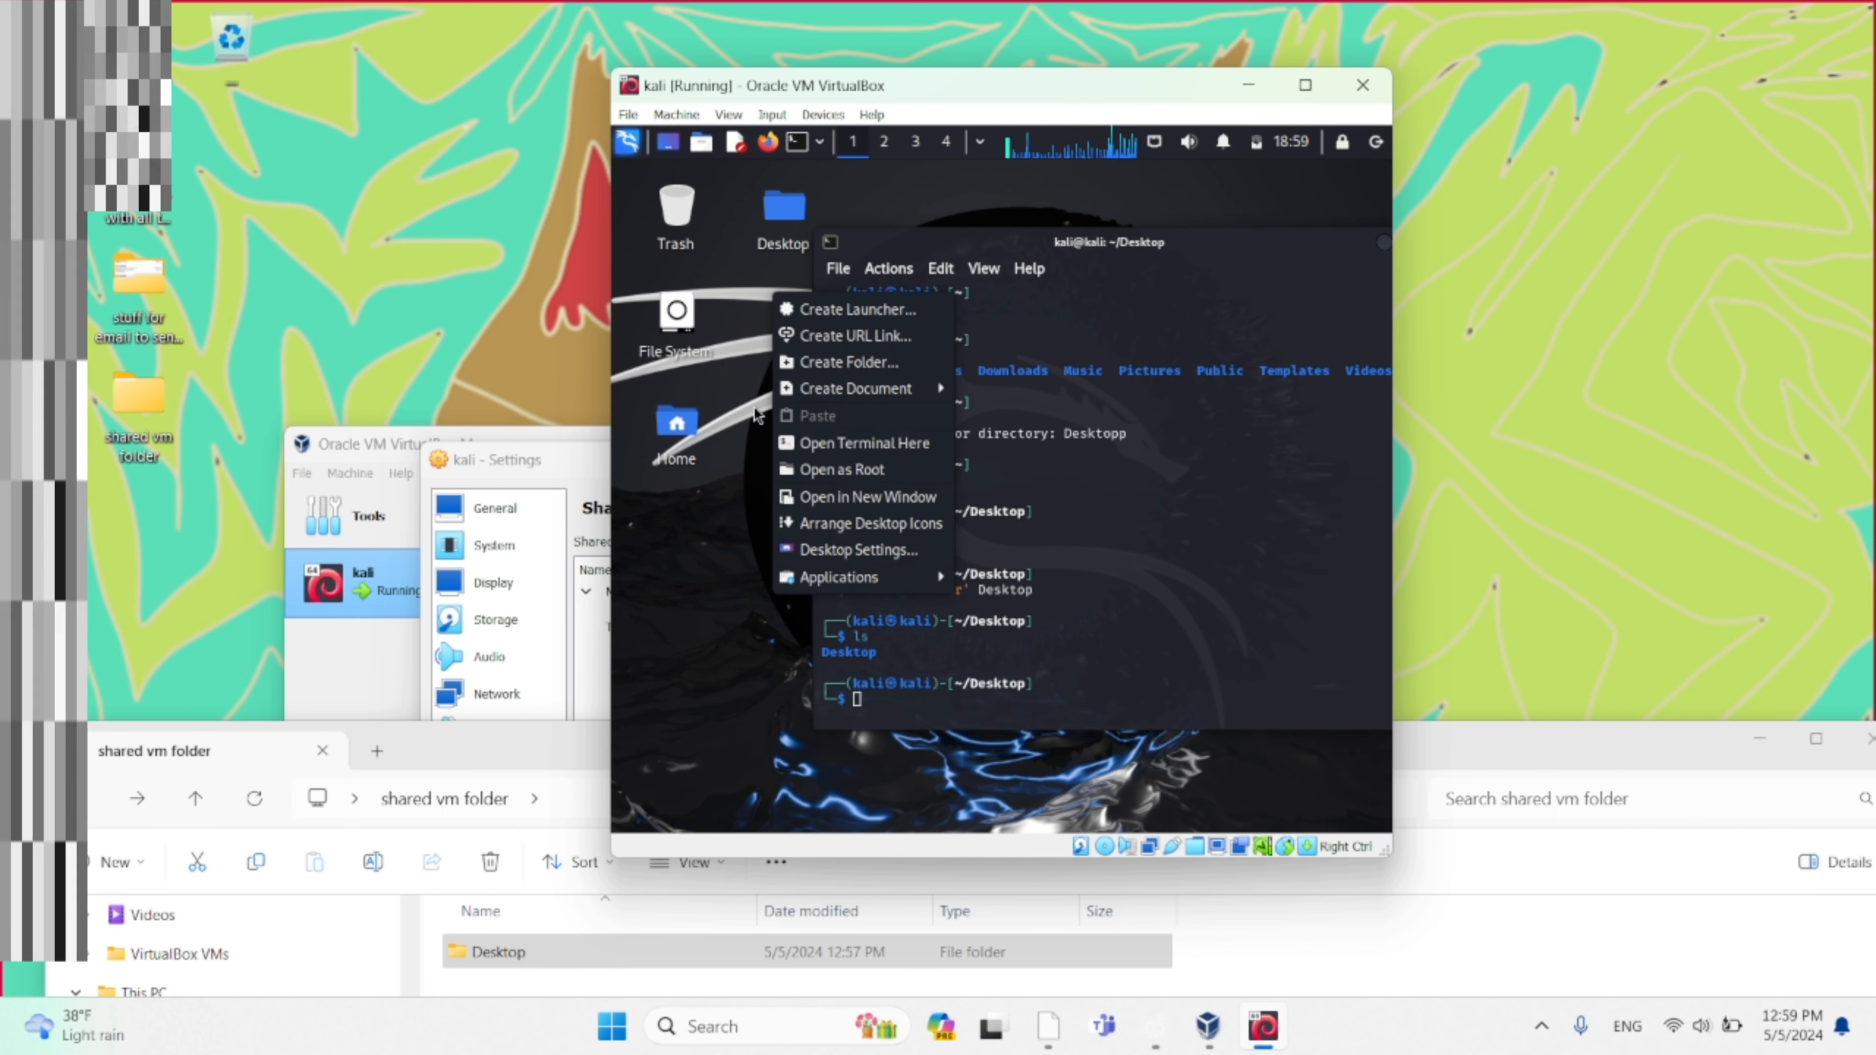
click(724, 349)
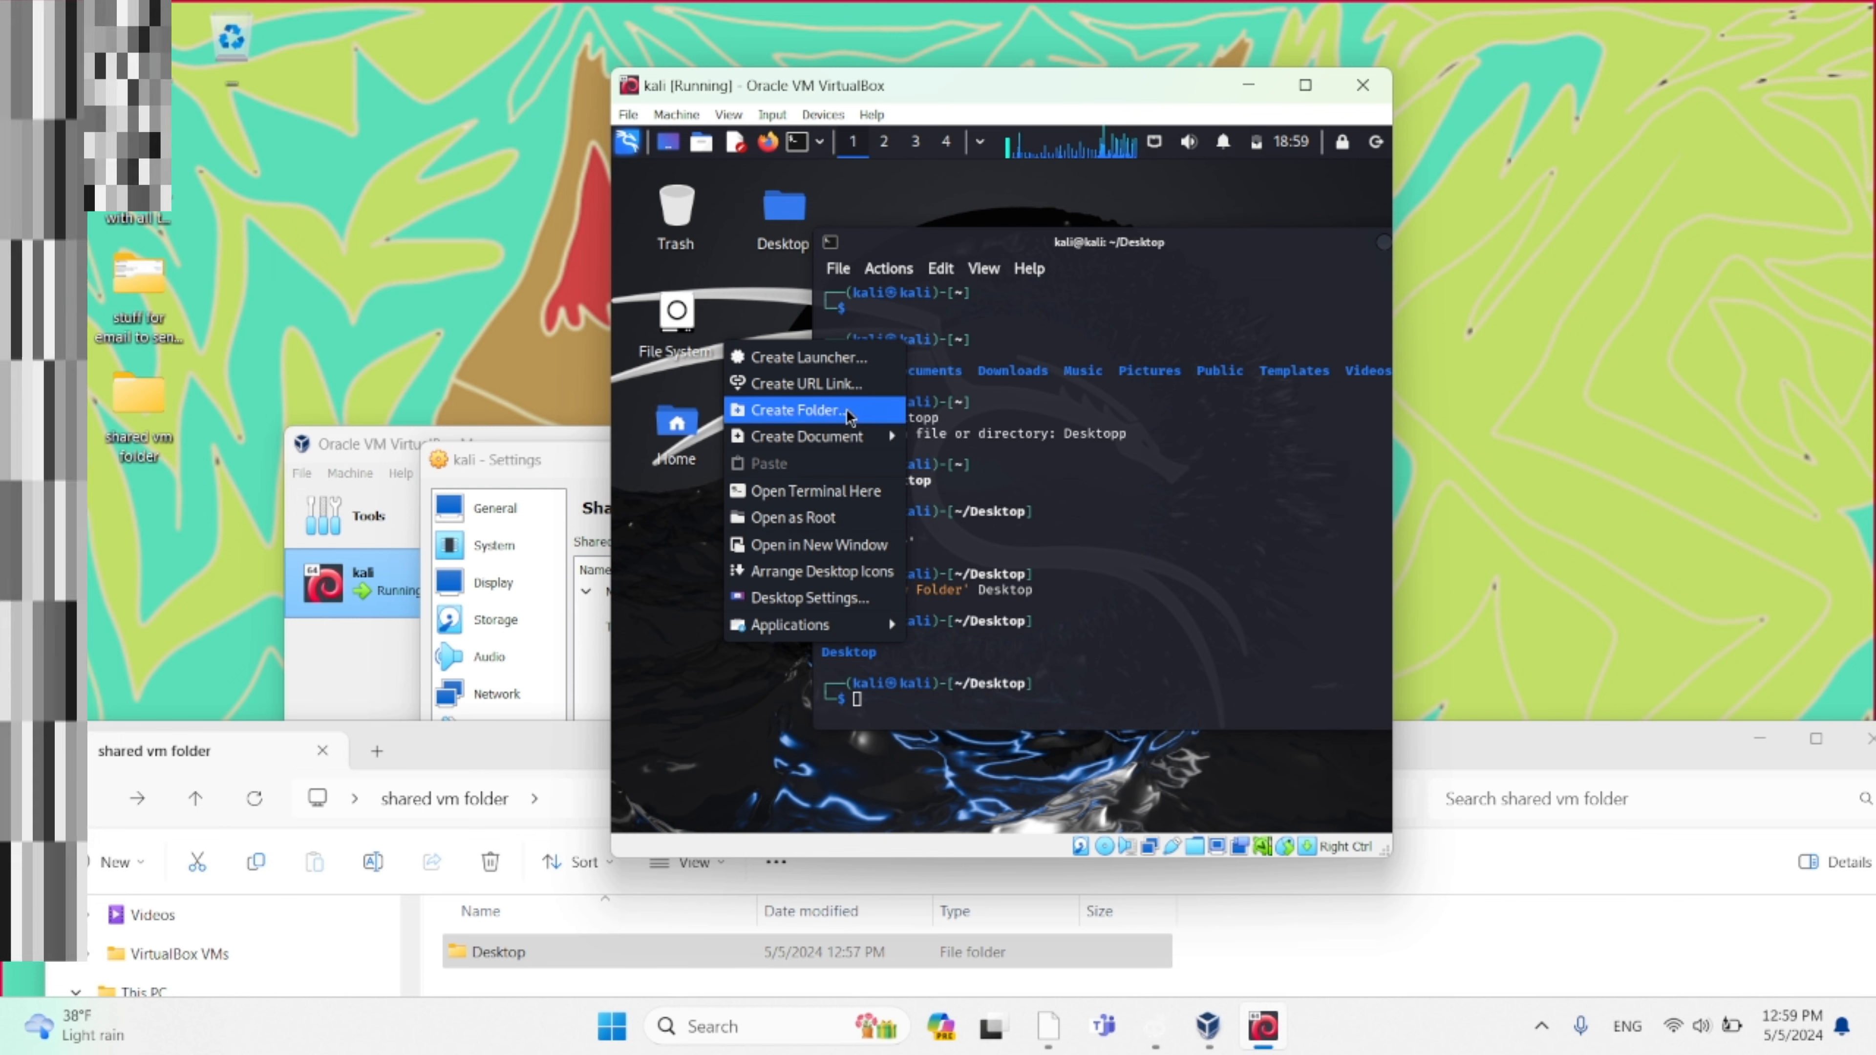
mouse_move(859, 442)
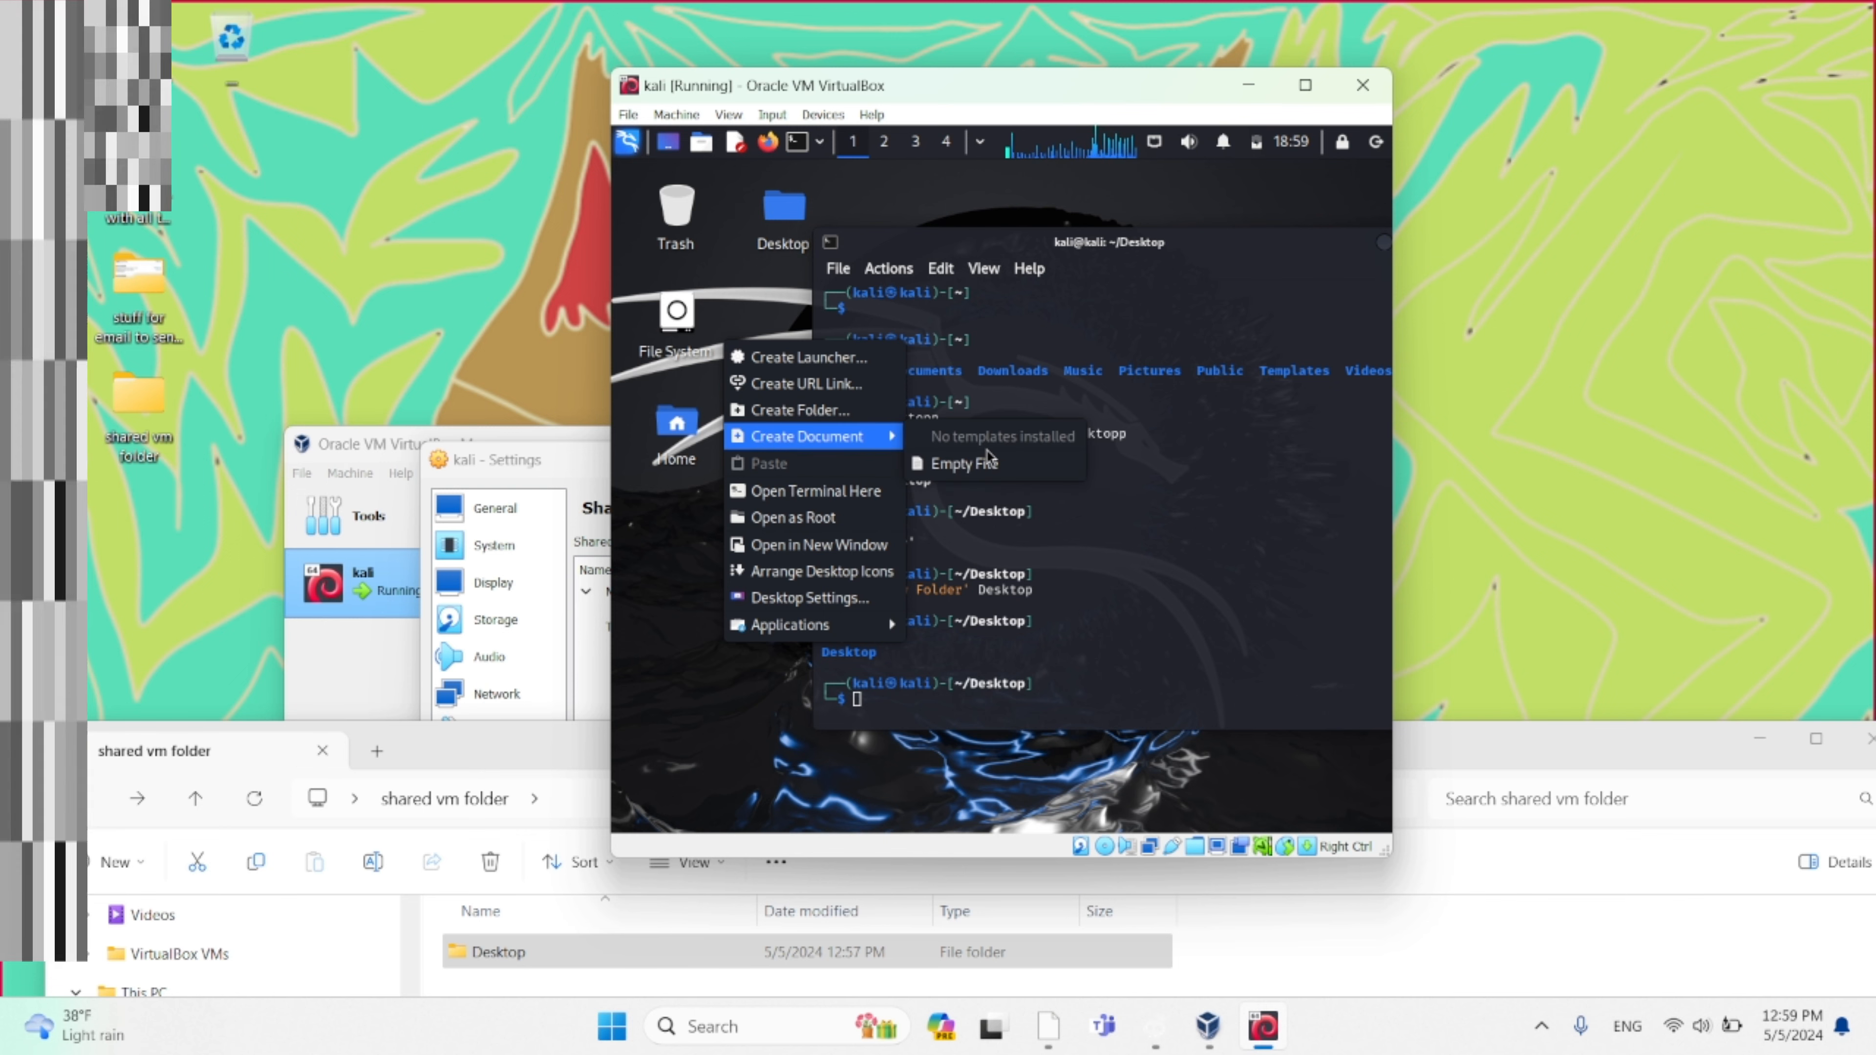
click(991, 463)
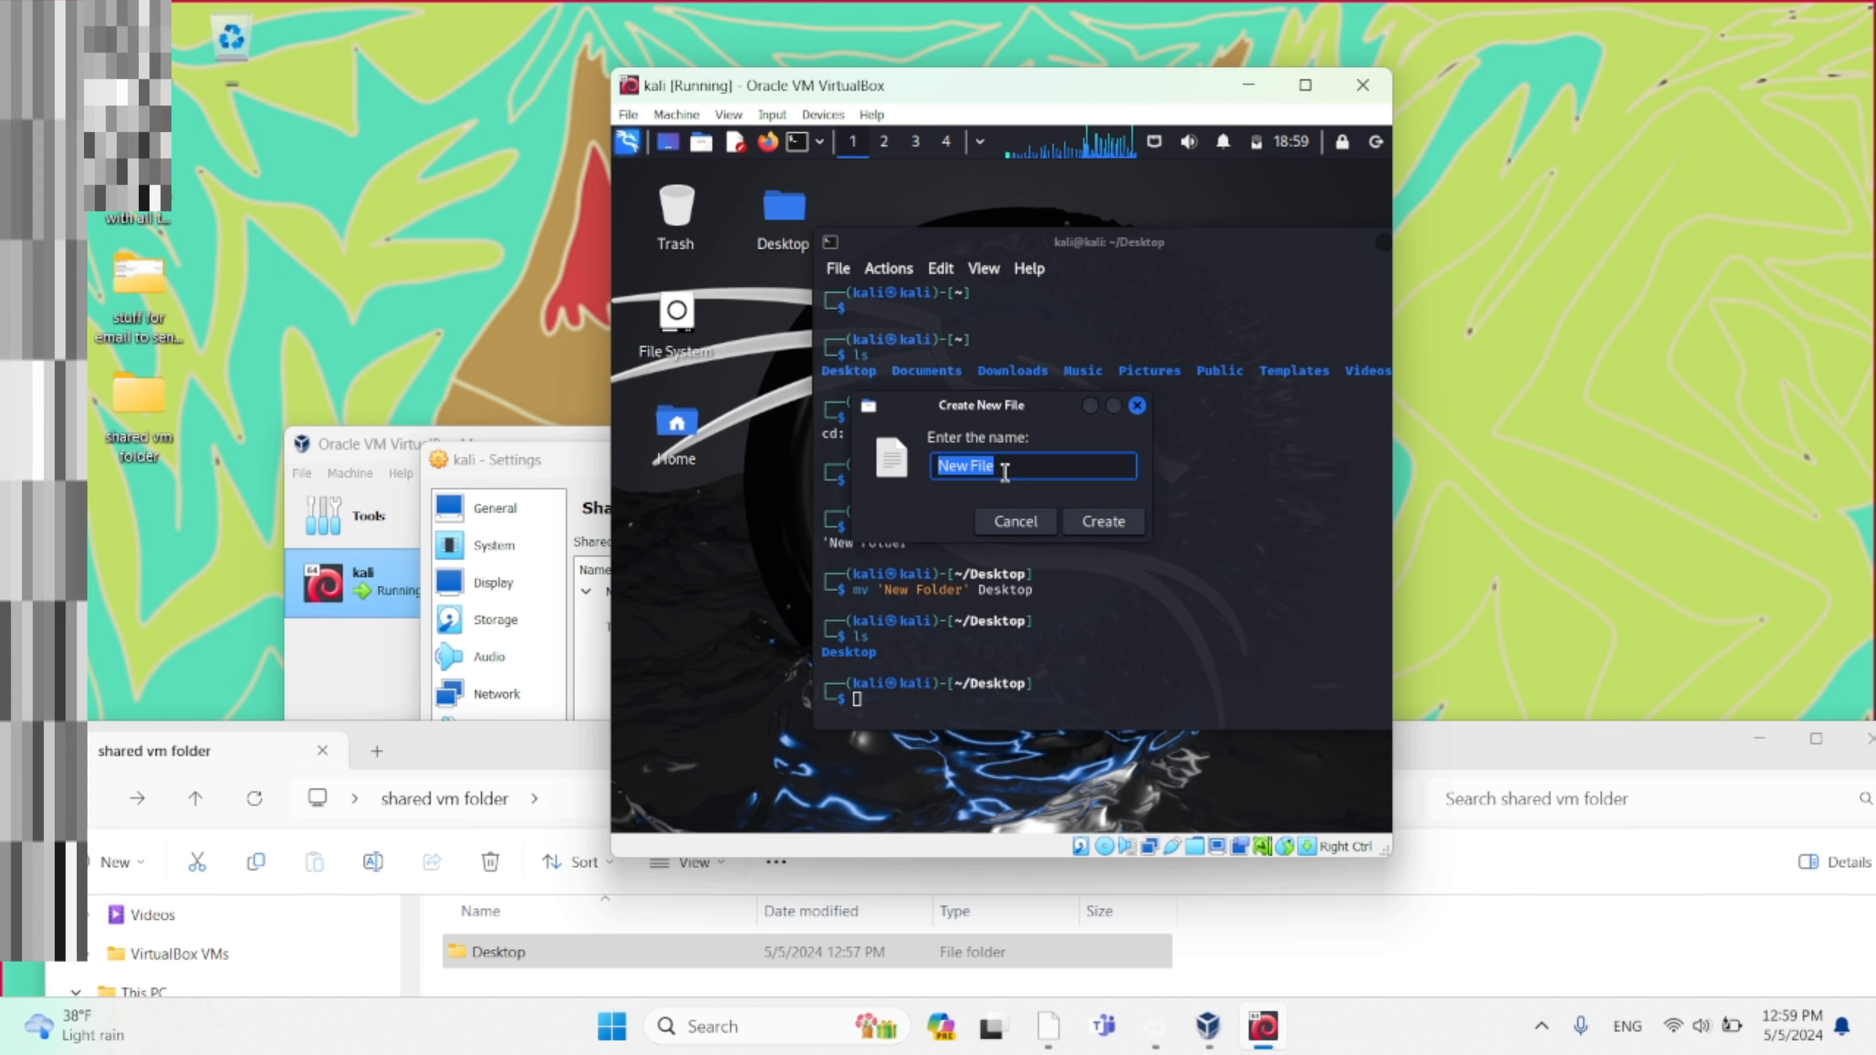
click(1073, 519)
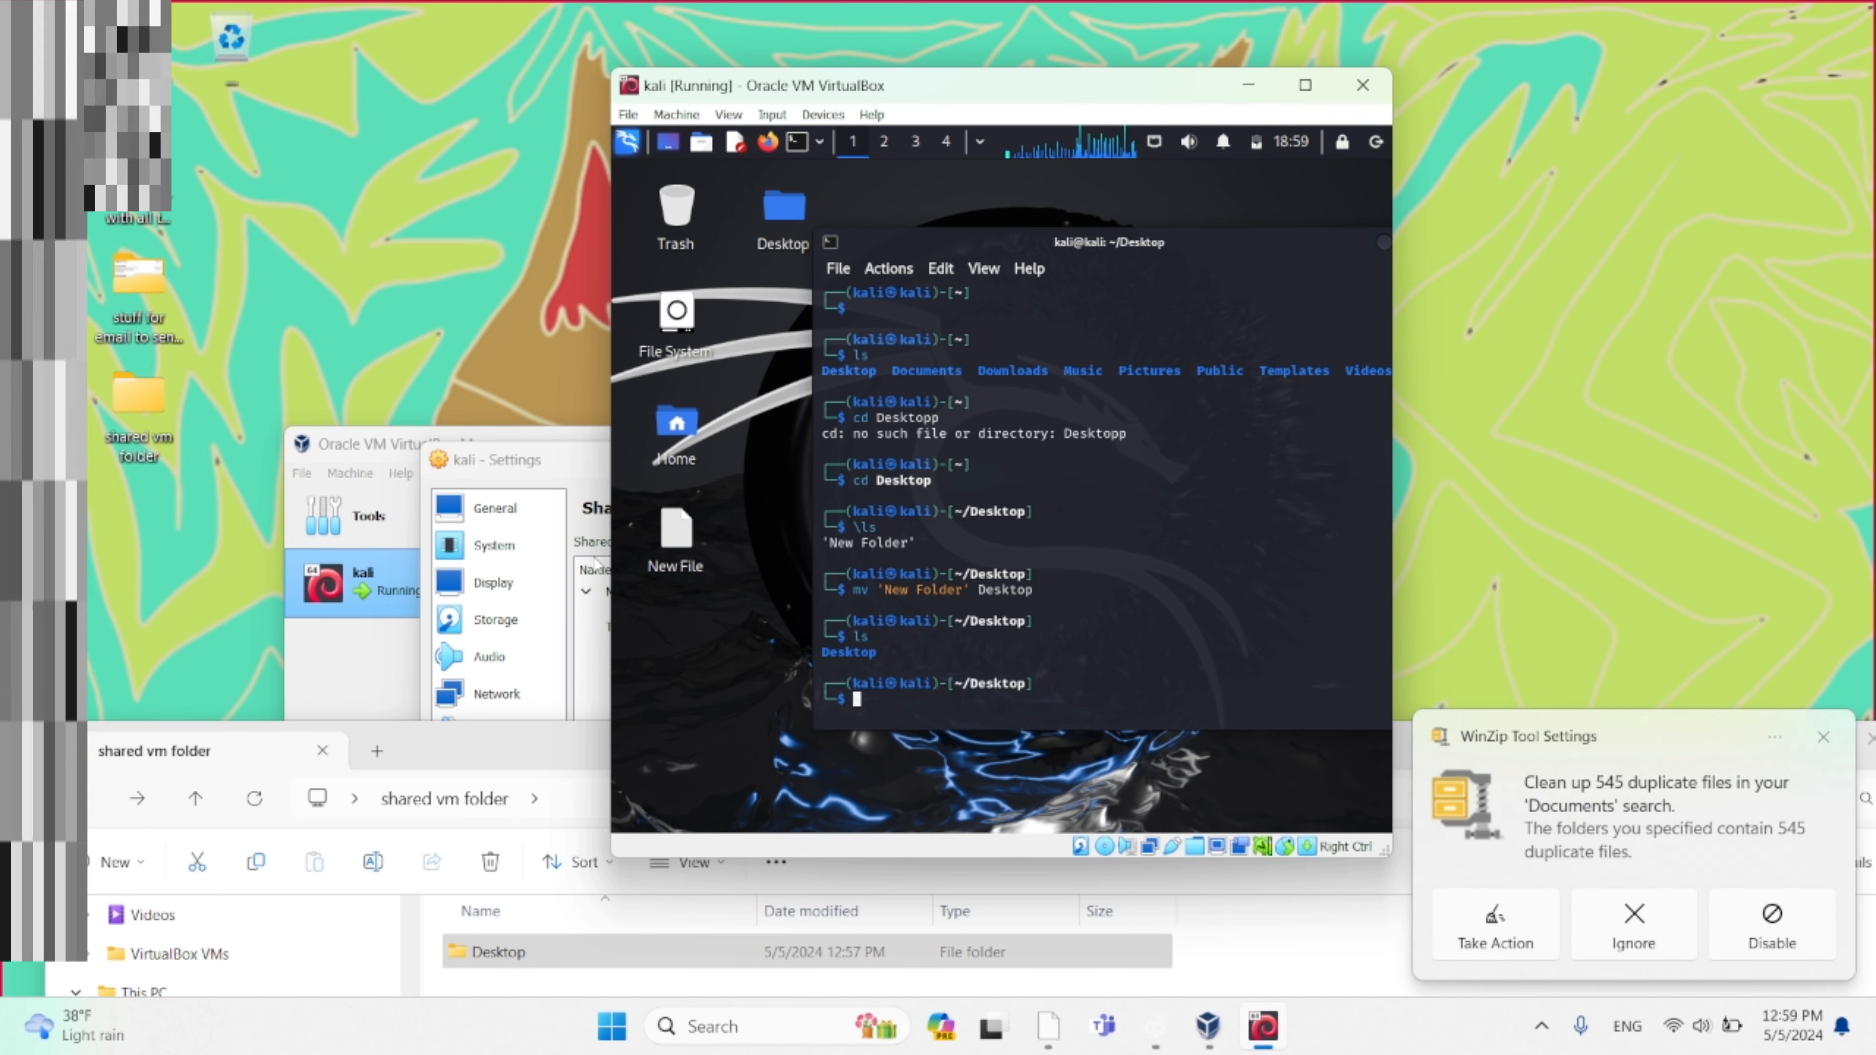
drag(676, 531, 777, 219)
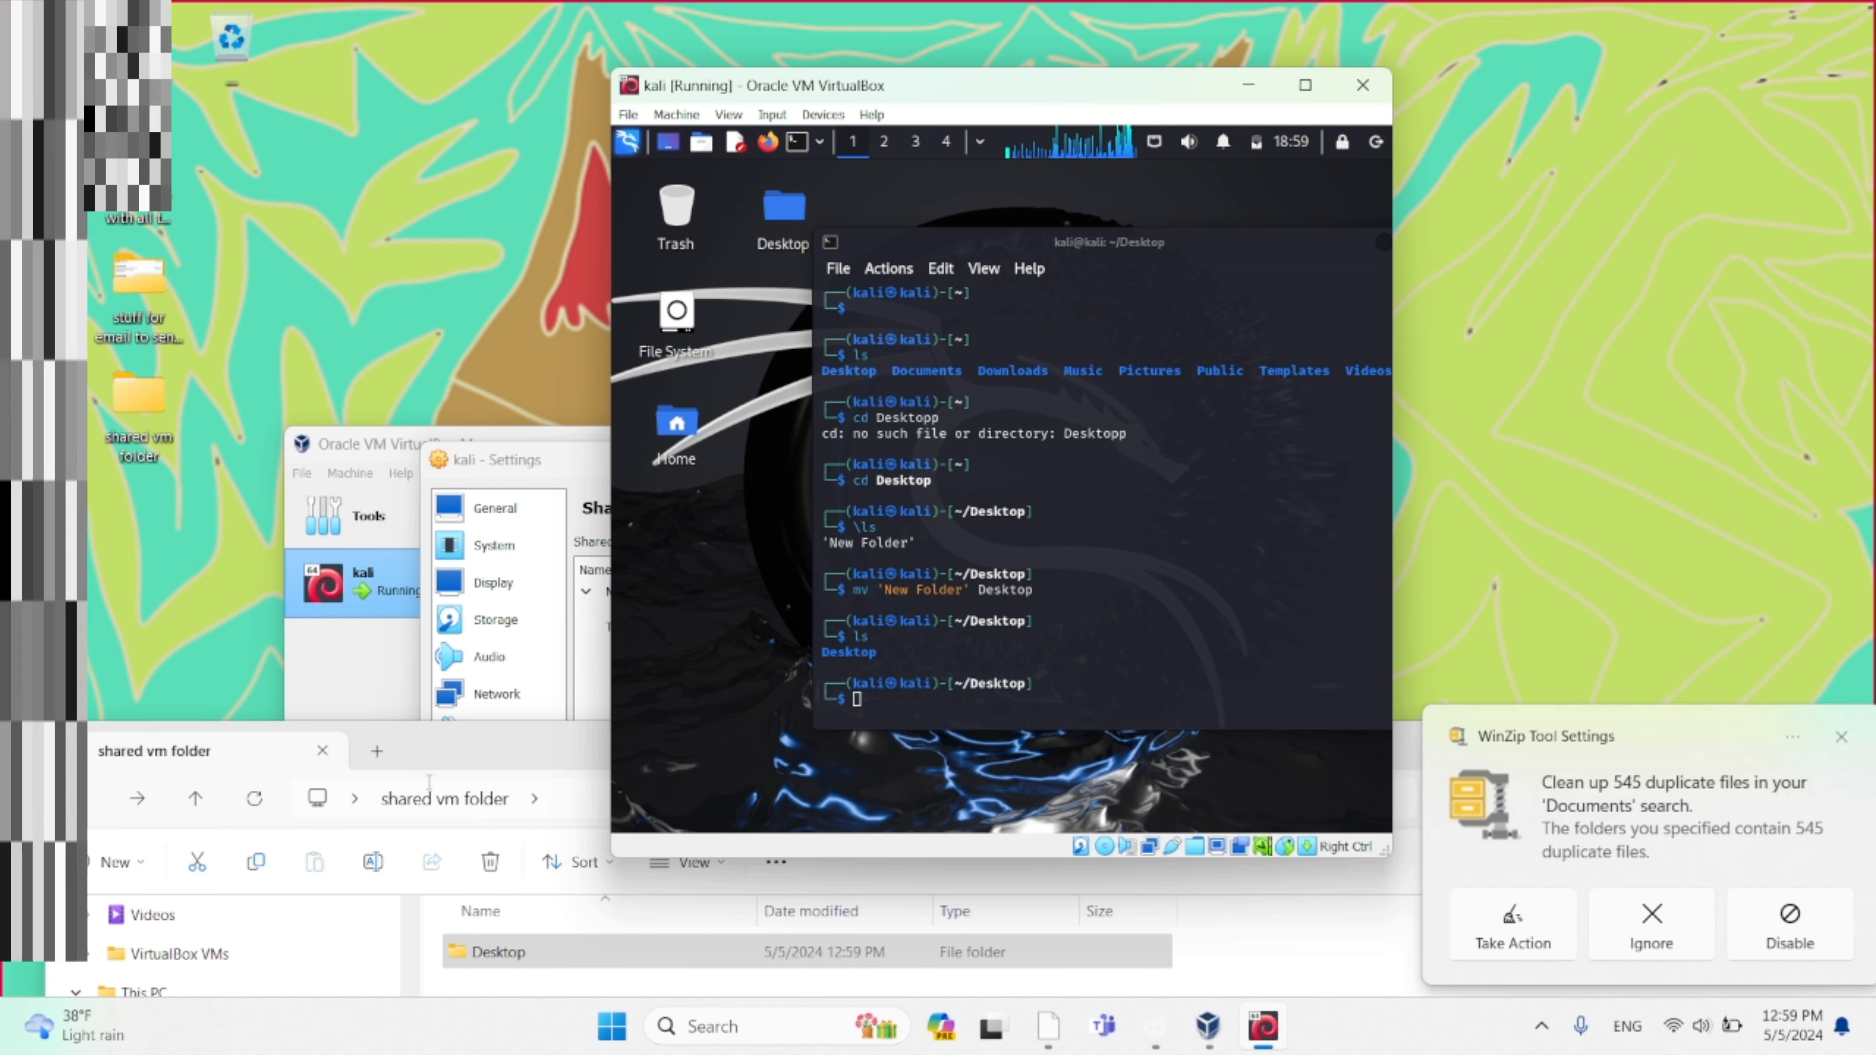
Open the Desktop subfolder of shared vm folder on the Windows host, check it for New File, and close the Explorer window.
drag(519, 780, 504, 565)
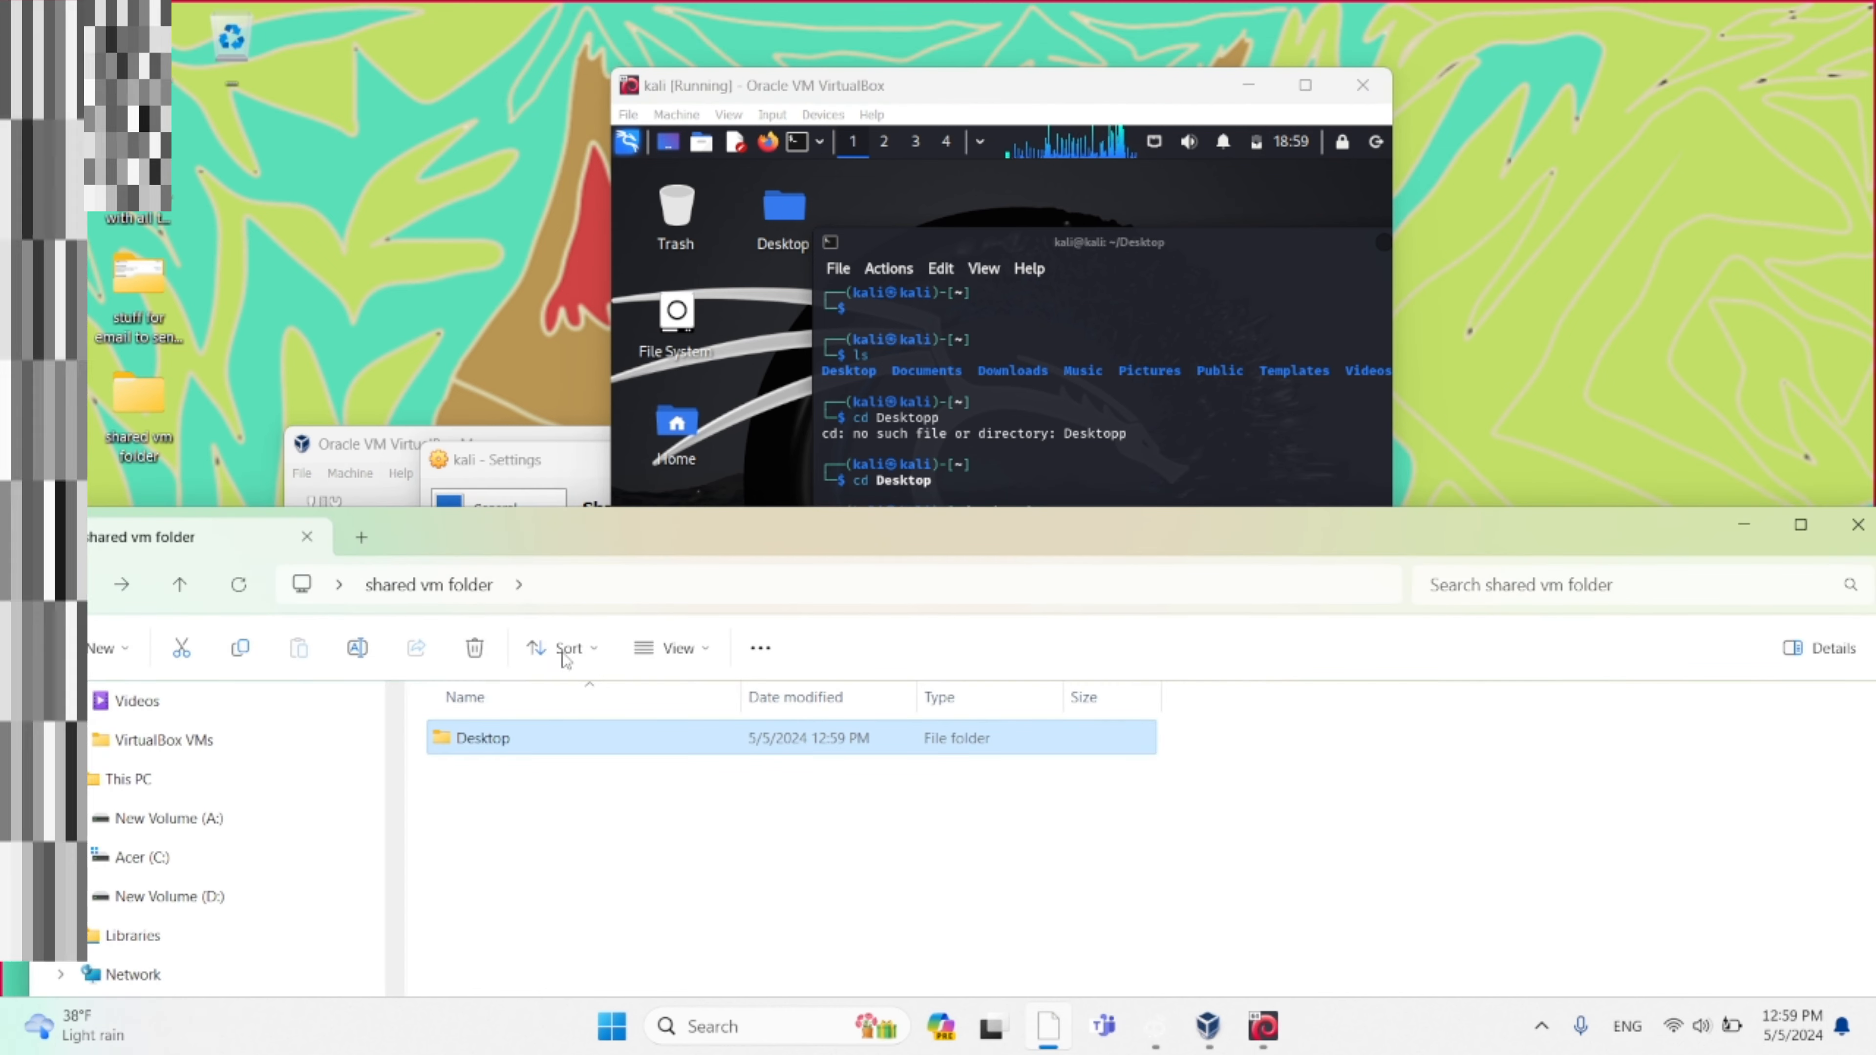
double_click(537, 749)
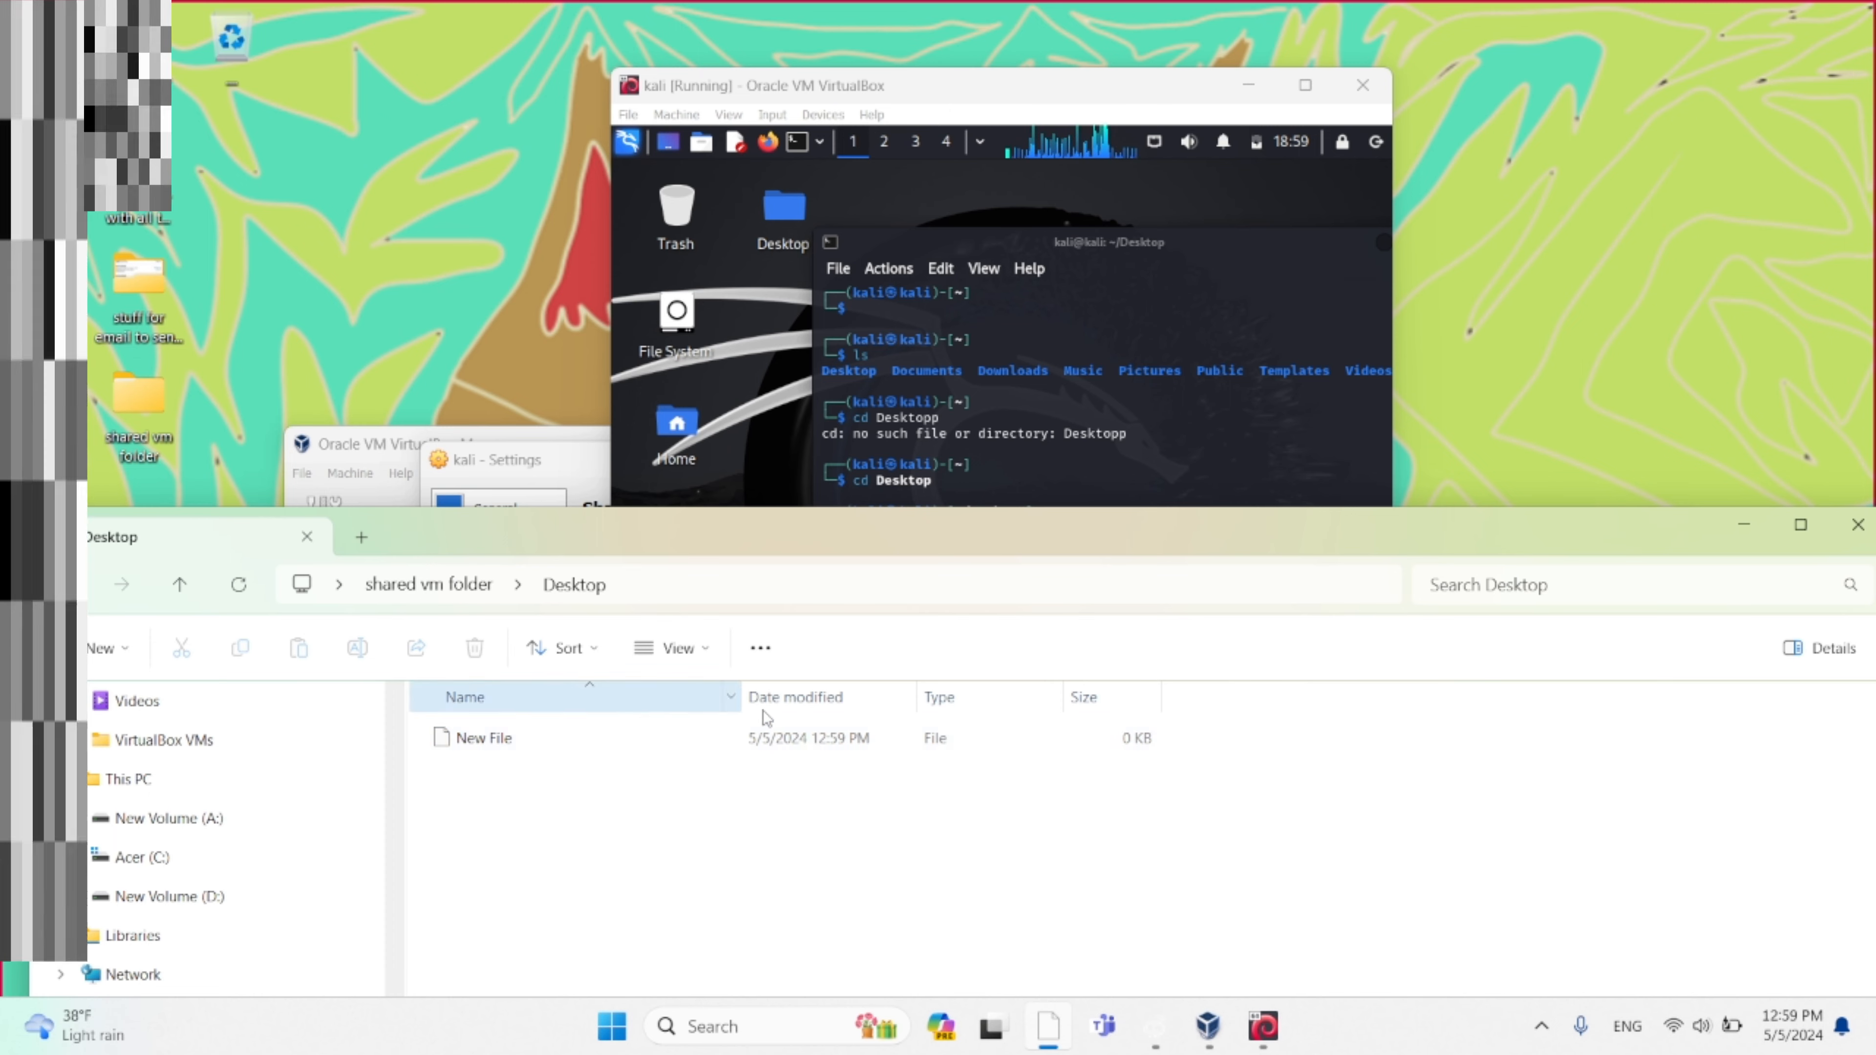
drag(1481, 537, 1430, 630)
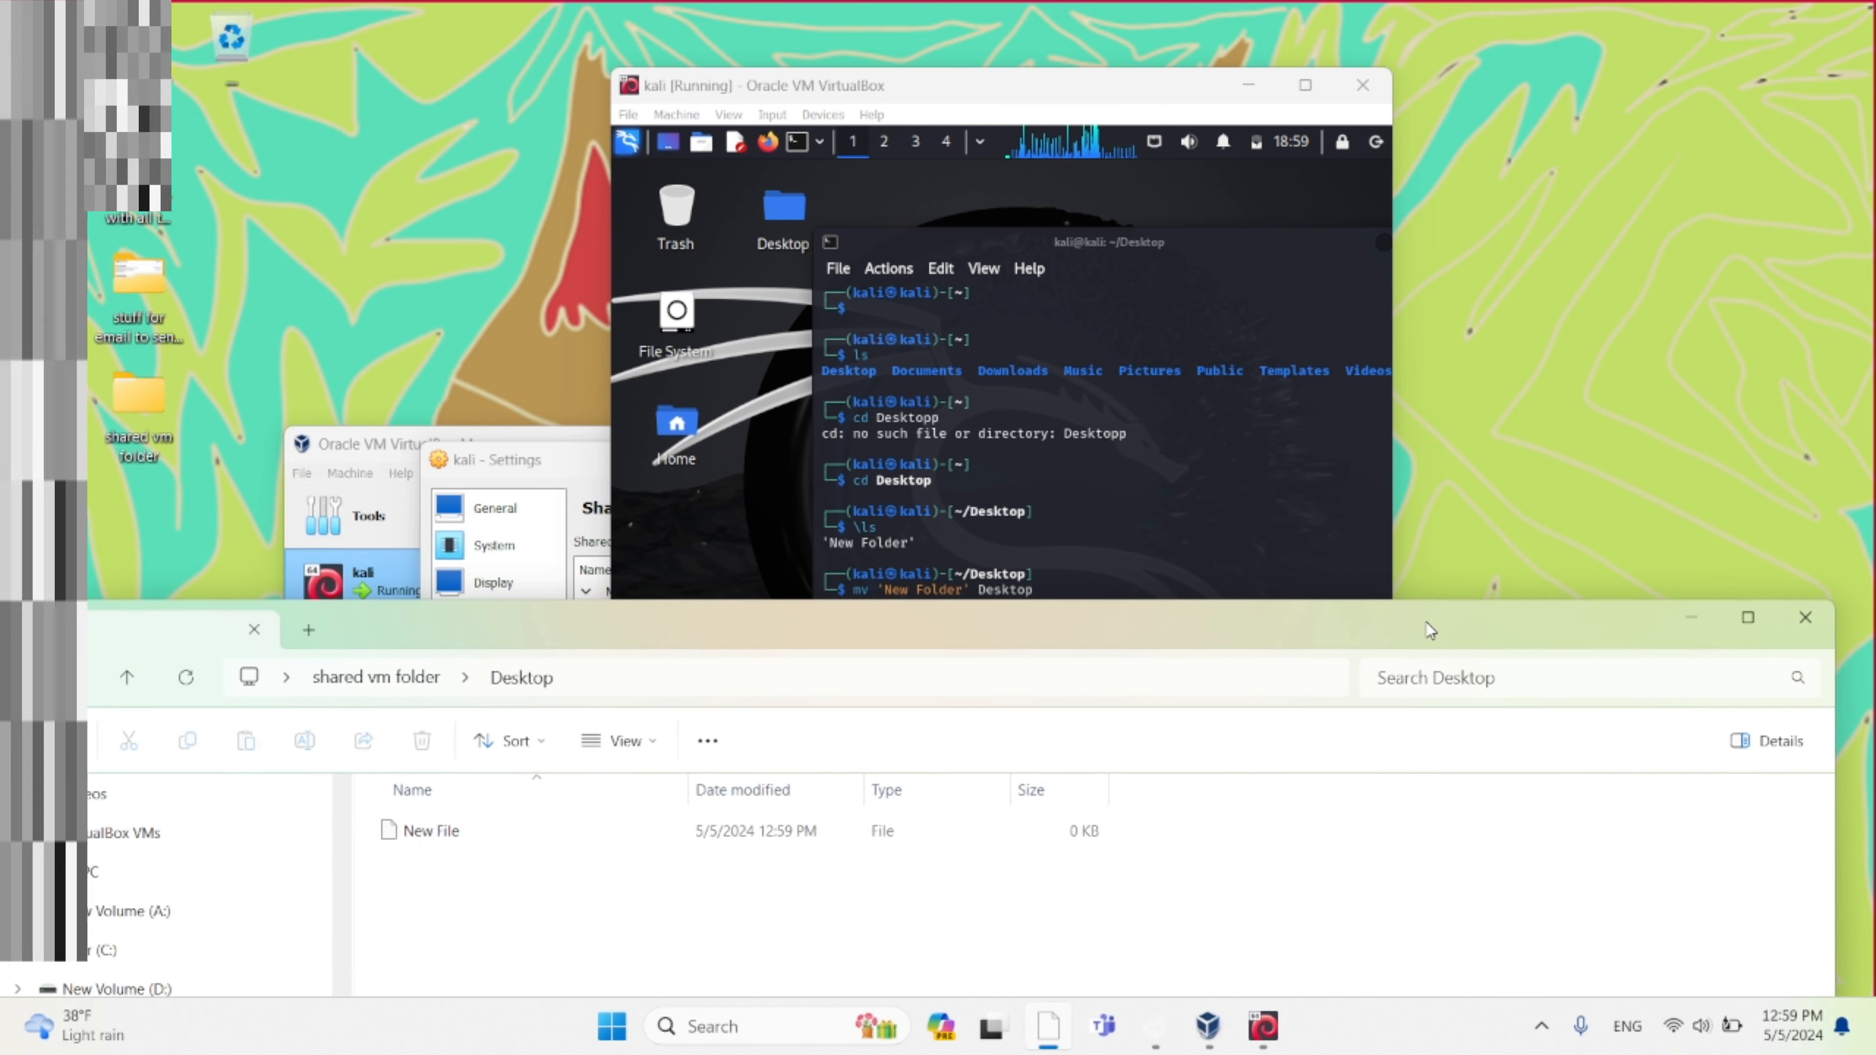
click(1805, 621)
Select the Desktop folder on the Kali desktop and move the ~/Desktop terminal window fully inside the virtual machine's display.
click(783, 222)
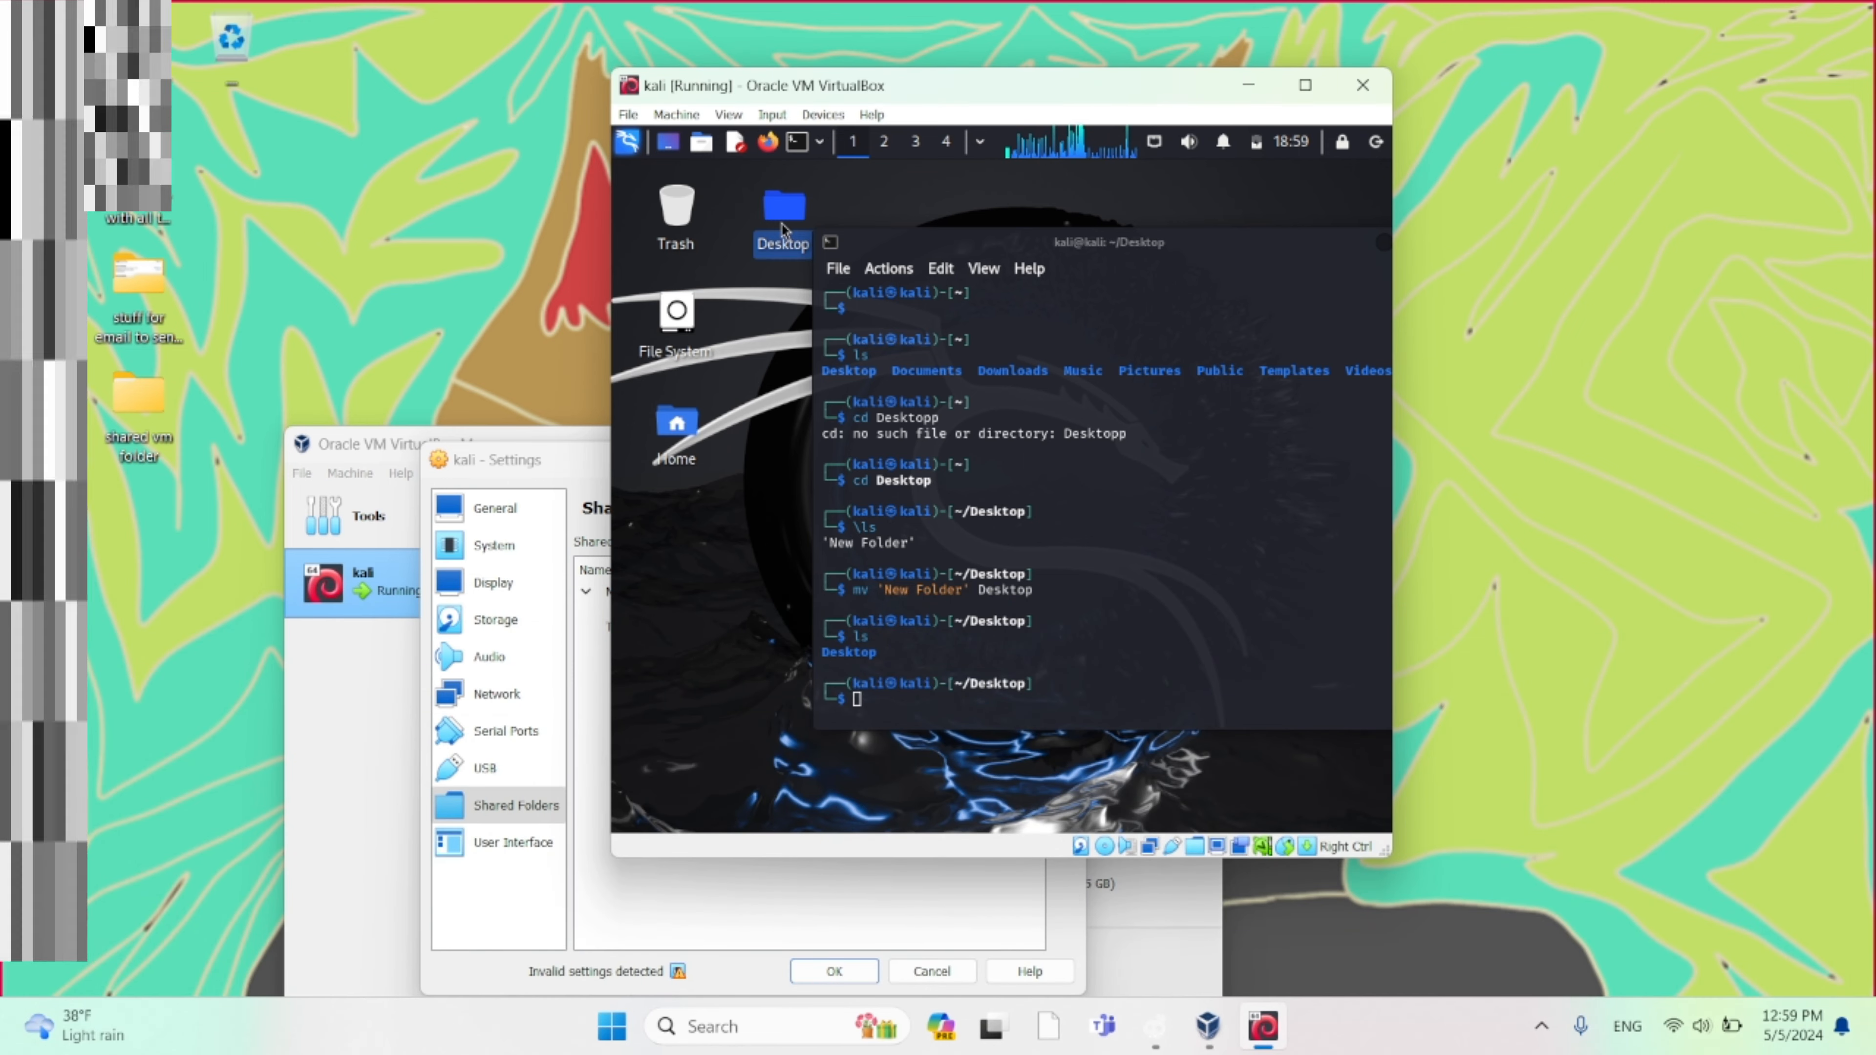
drag(1092, 251, 1021, 290)
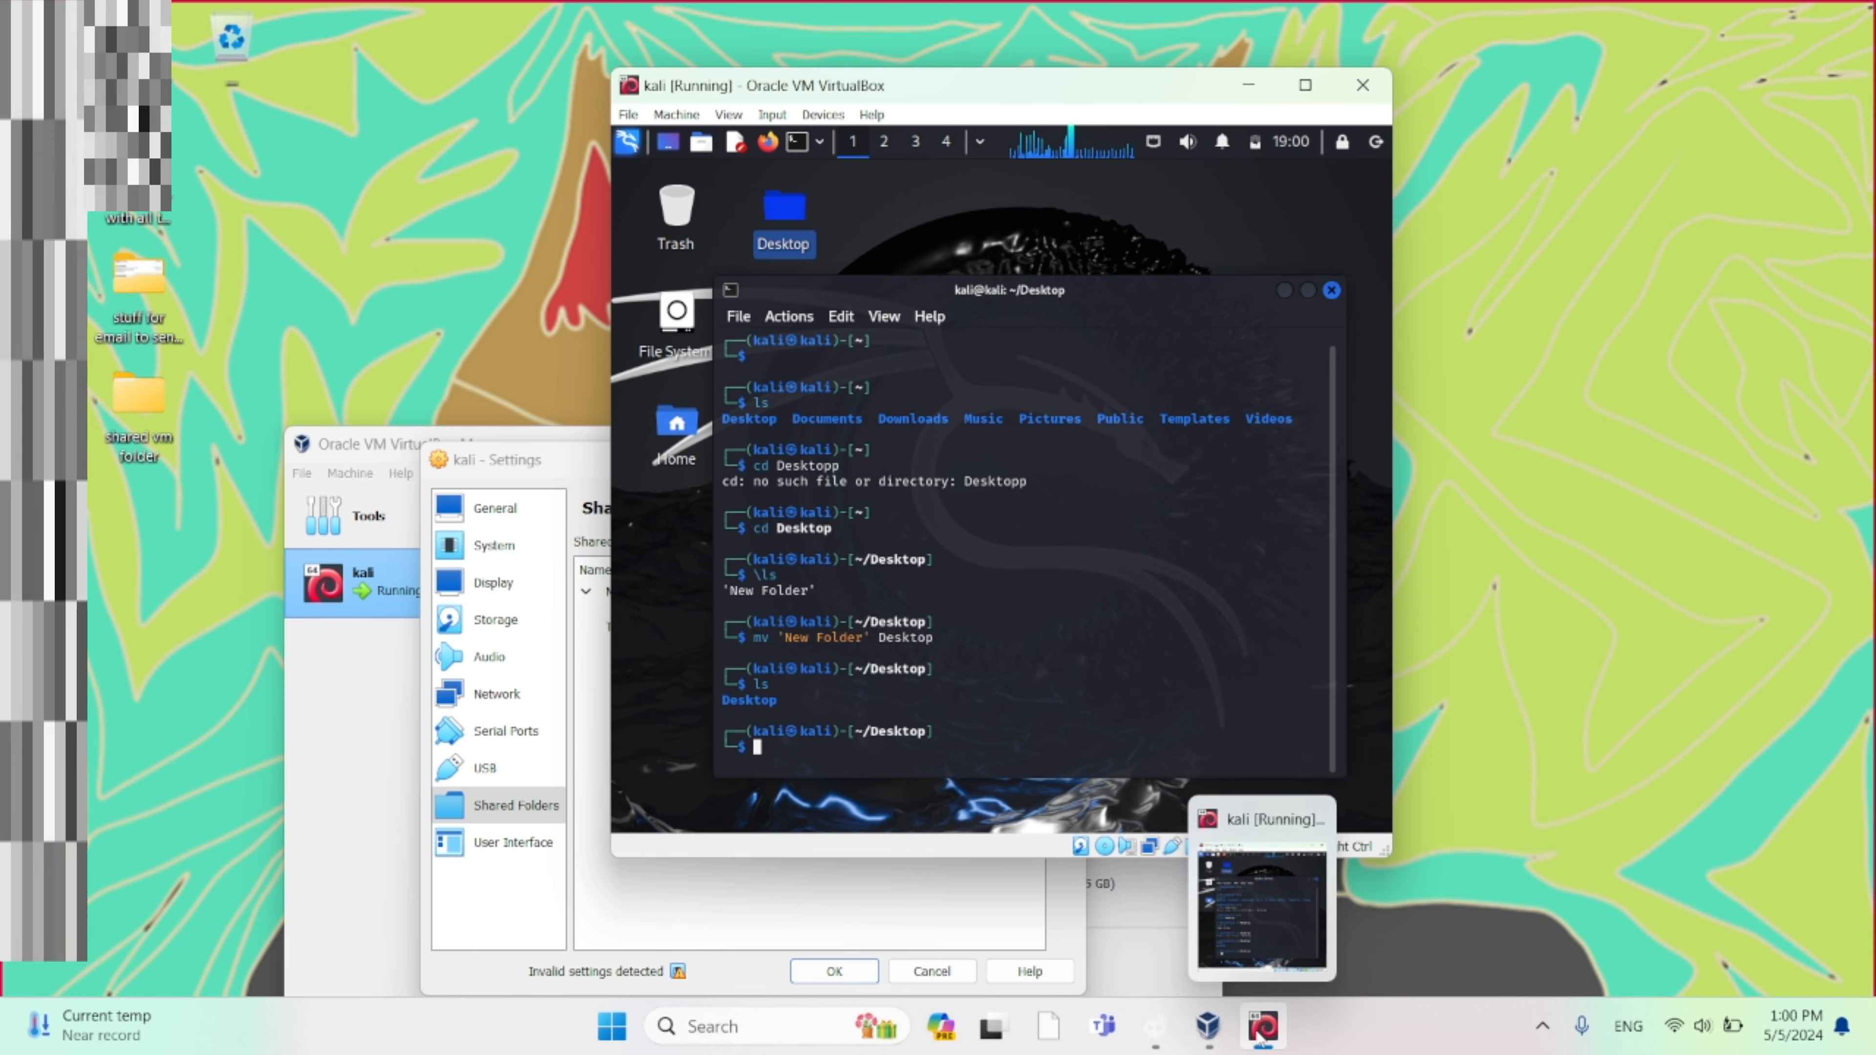
mouse_move(1168, 1042)
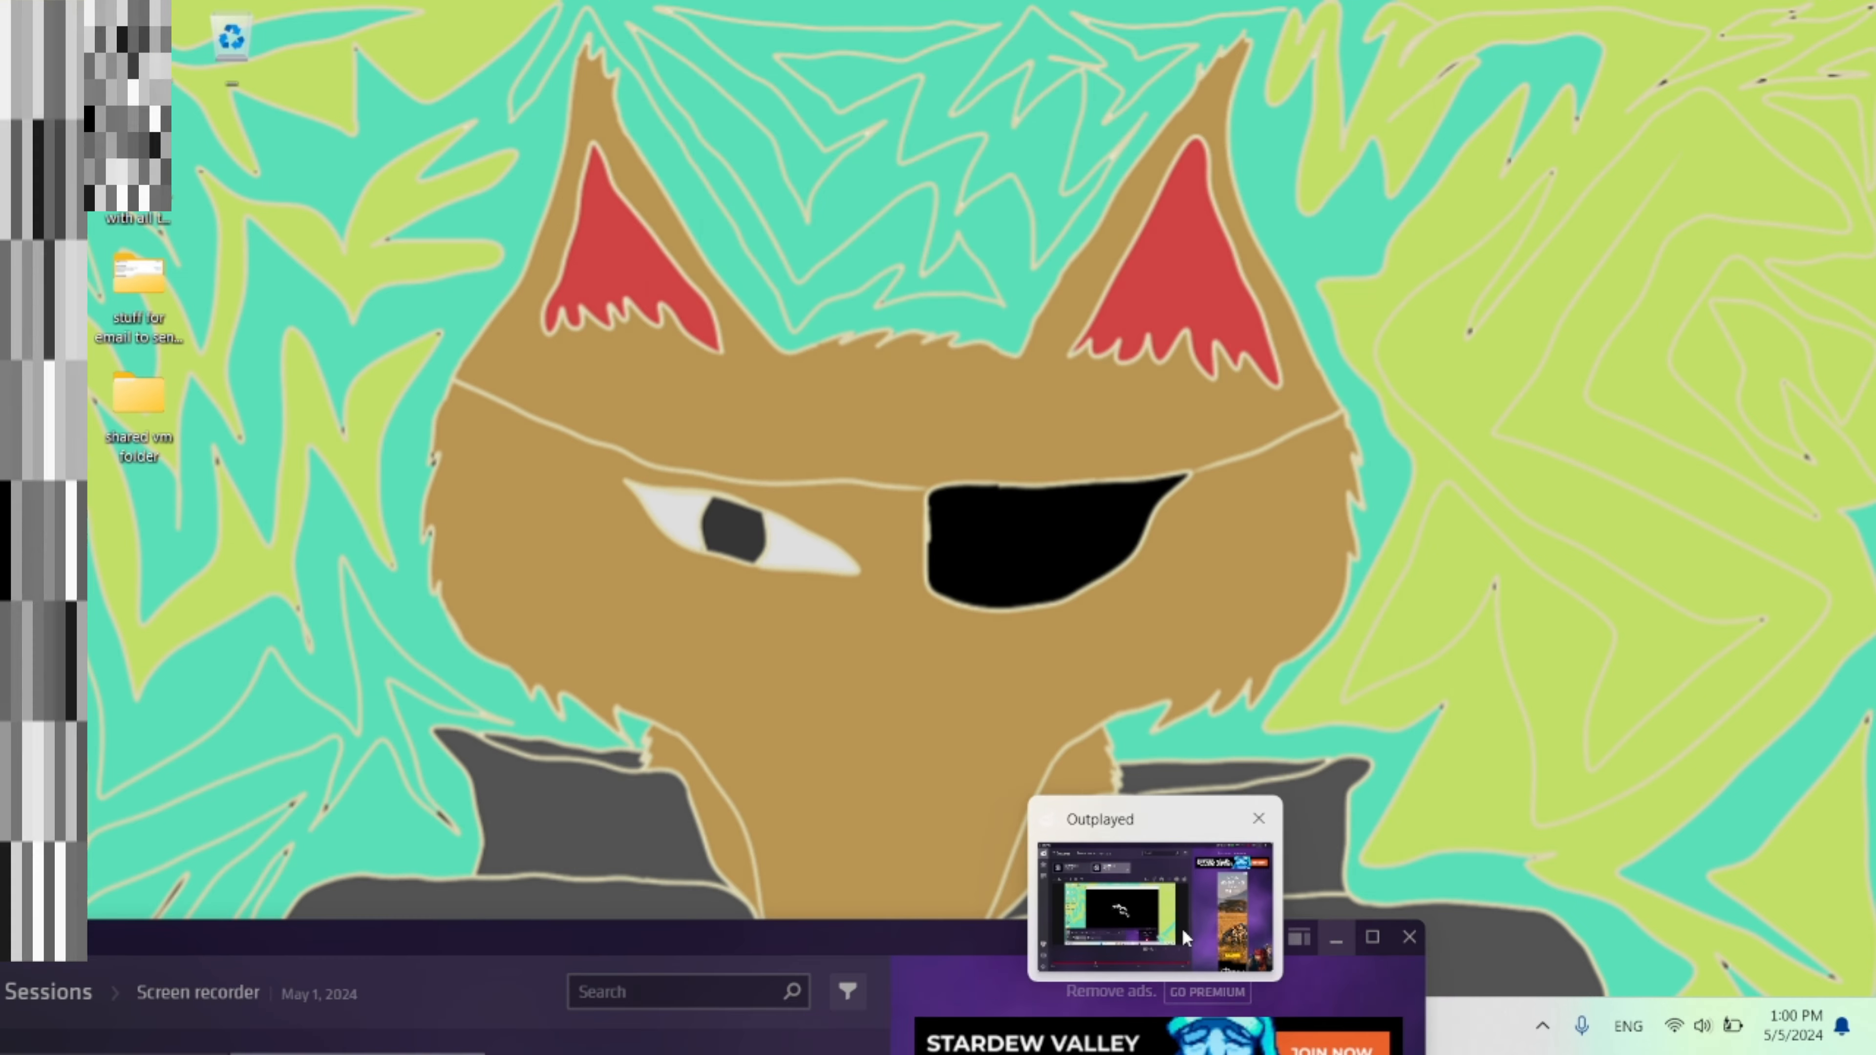
click(1180, 928)
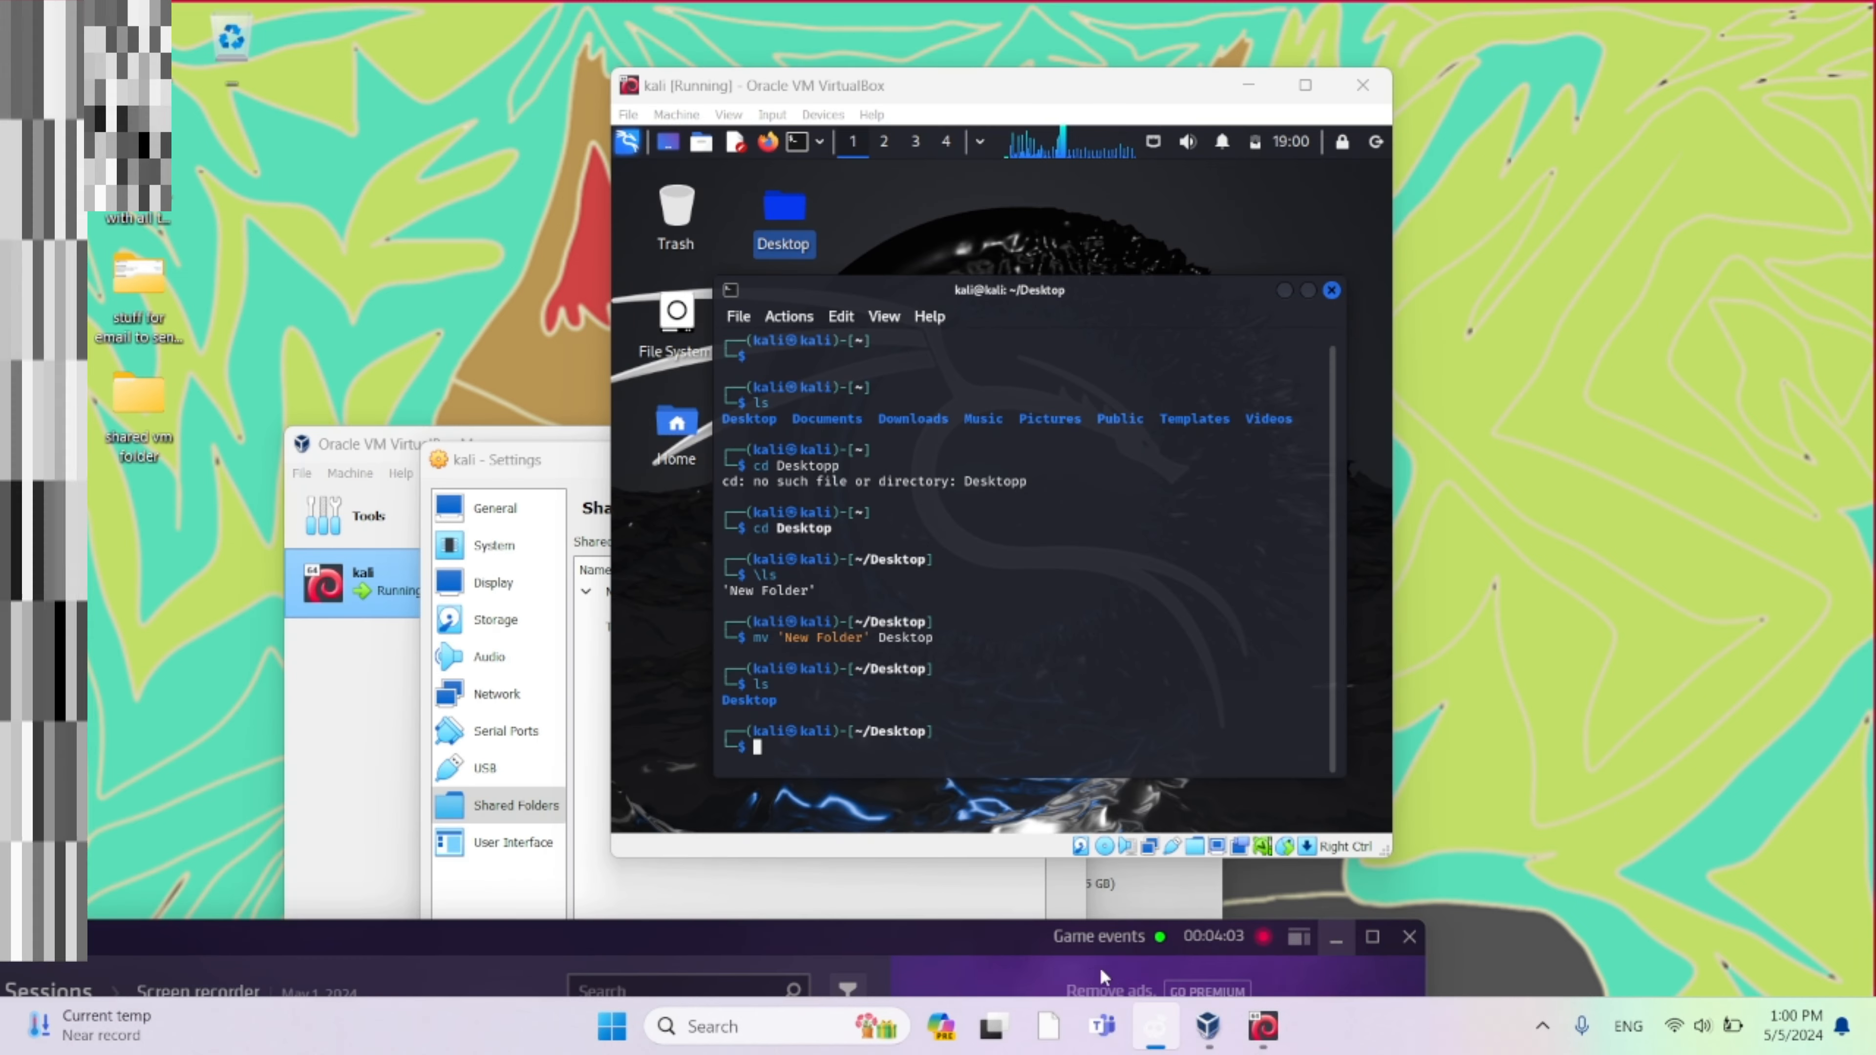
click(1263, 940)
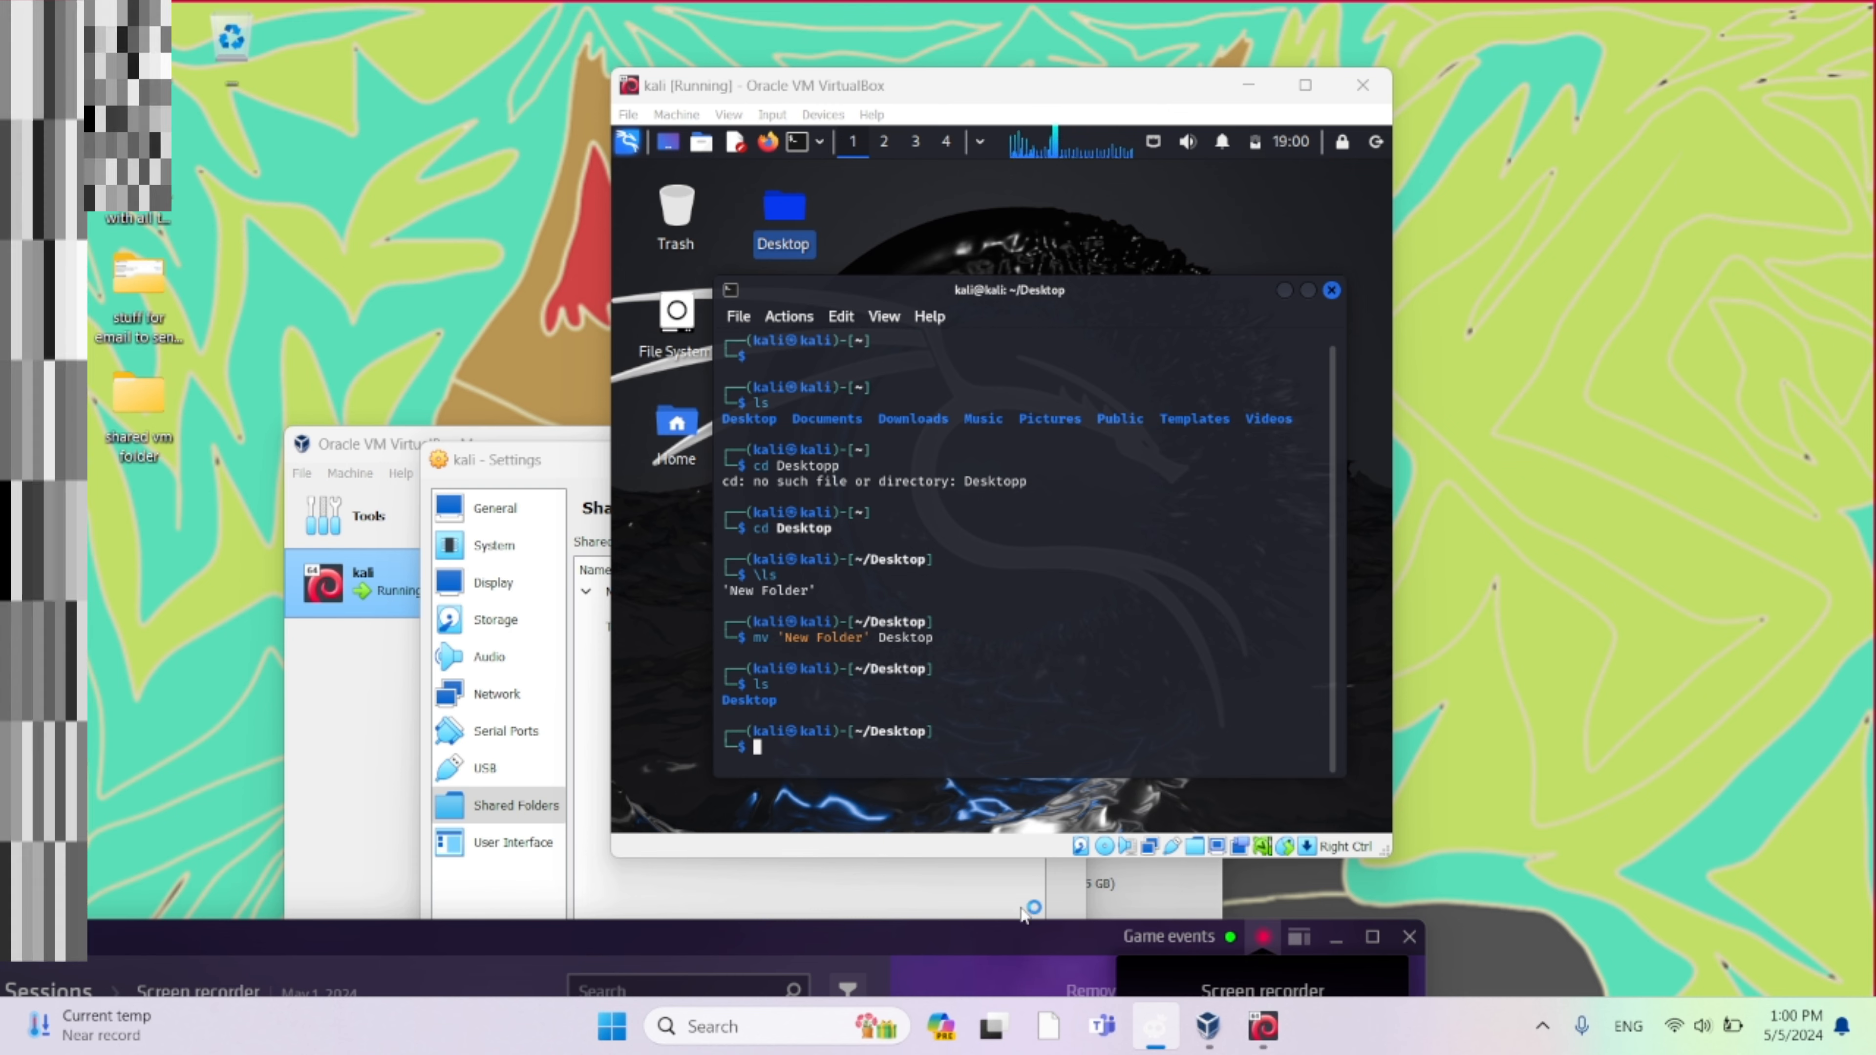